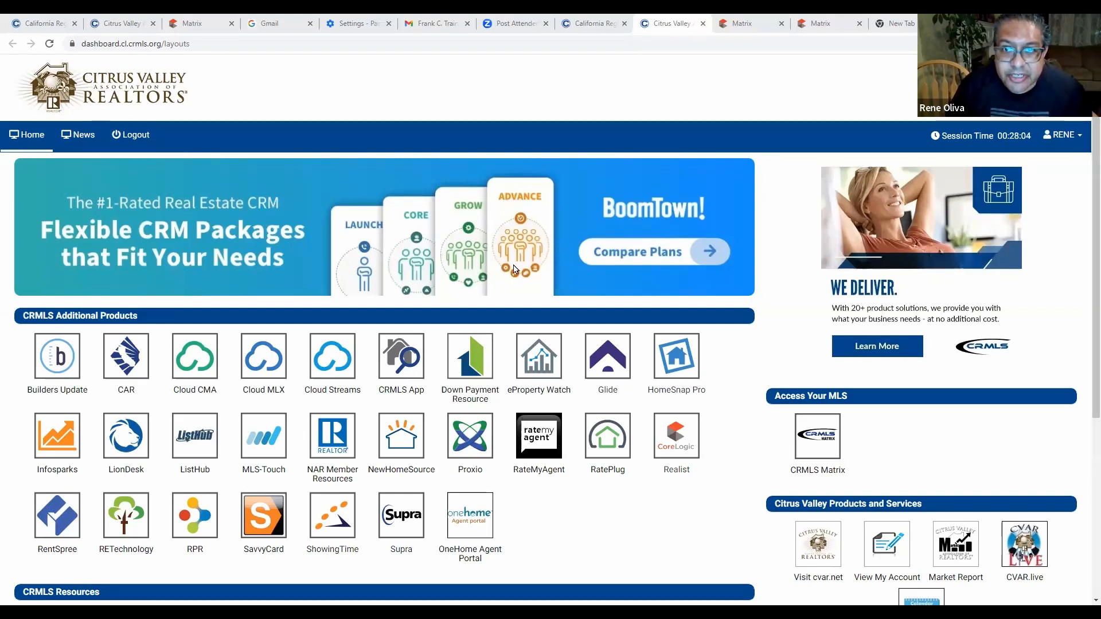
# Open the REcenterhub (Formerly Listing Toolbox) icon under CRMLS Resources in a new tab.
pyautogui.scroll(-2, 637, 416)
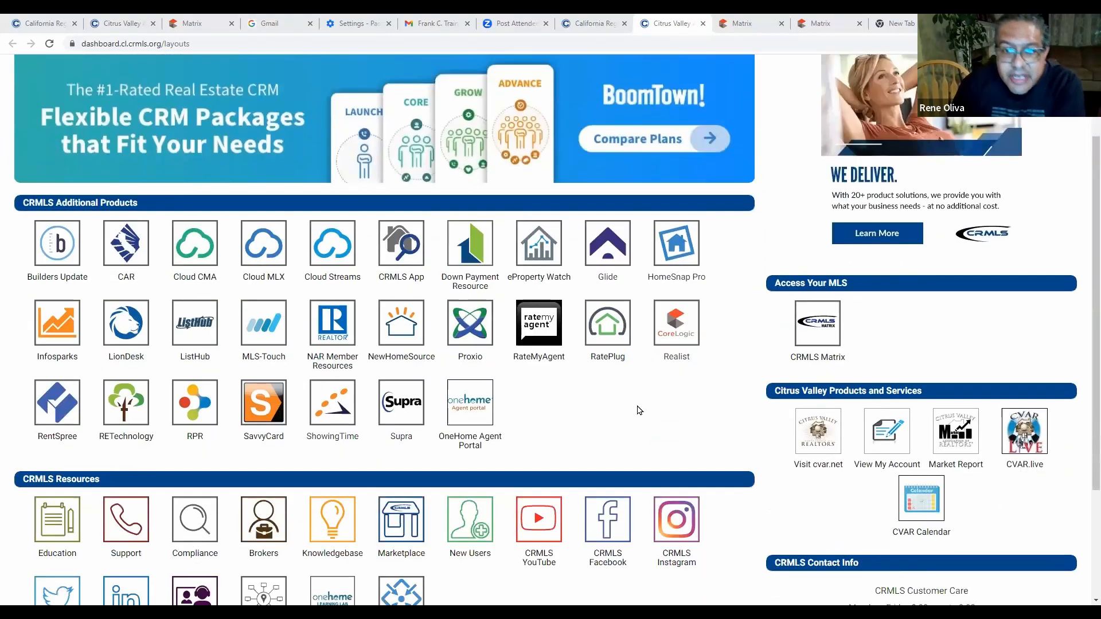
pyautogui.scroll(2, 627, 414)
pyautogui.scroll(-5, 626, 418)
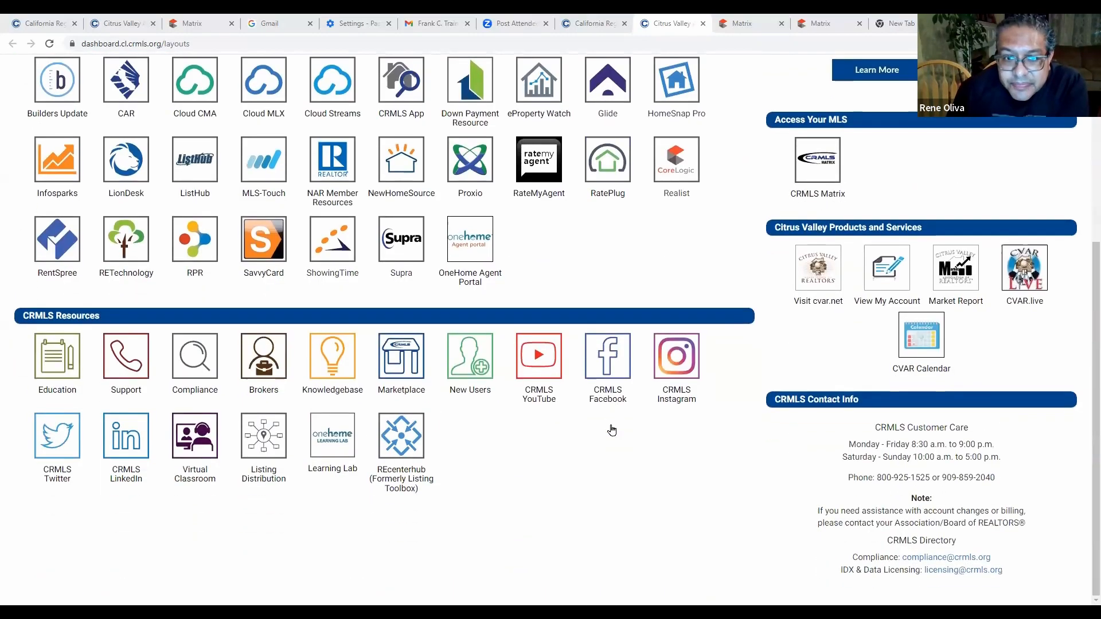
pyautogui.scroll(5, 612, 431)
pyautogui.scroll(-4, 613, 430)
pyautogui.scroll(4, 611, 431)
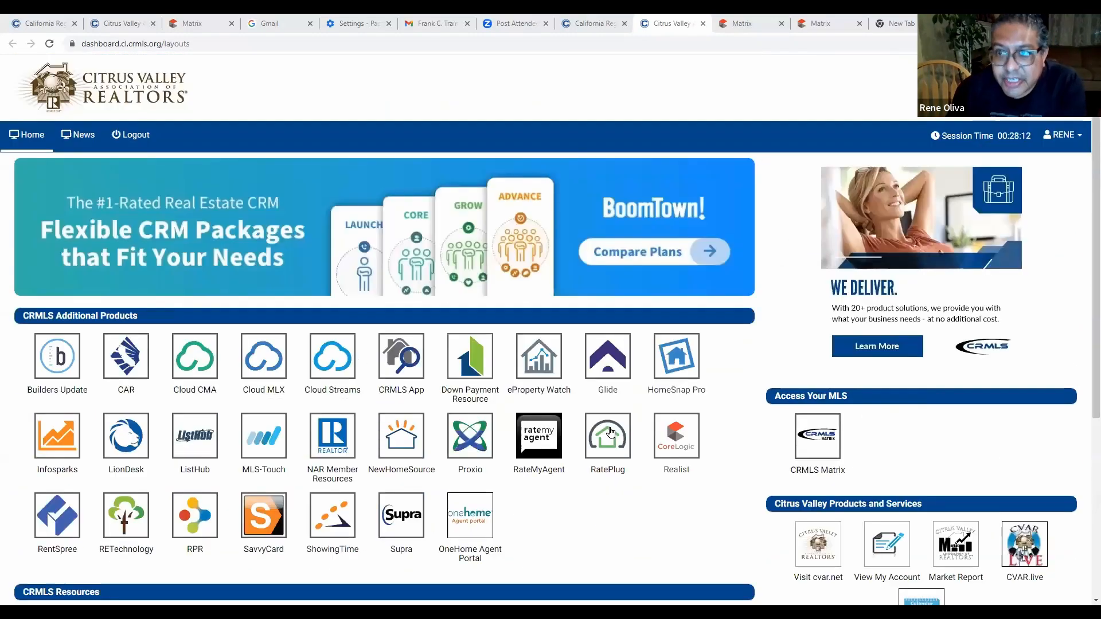
pyautogui.scroll(-4, 610, 434)
pyautogui.scroll(4, 610, 435)
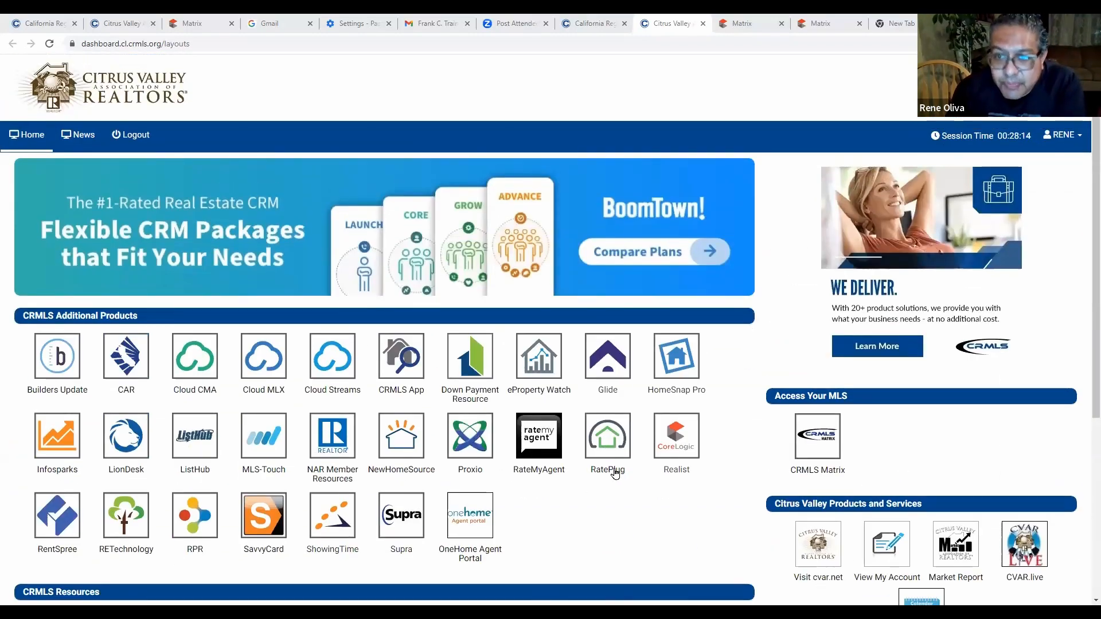
pyautogui.scroll(-4, 616, 492)
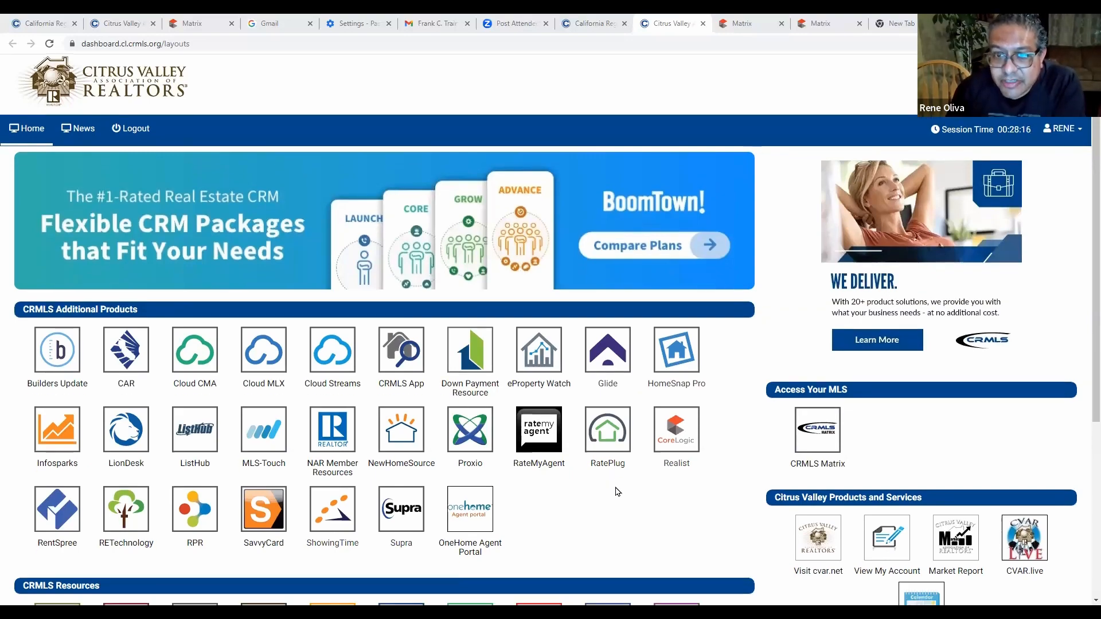
pyautogui.scroll(4, 625, 476)
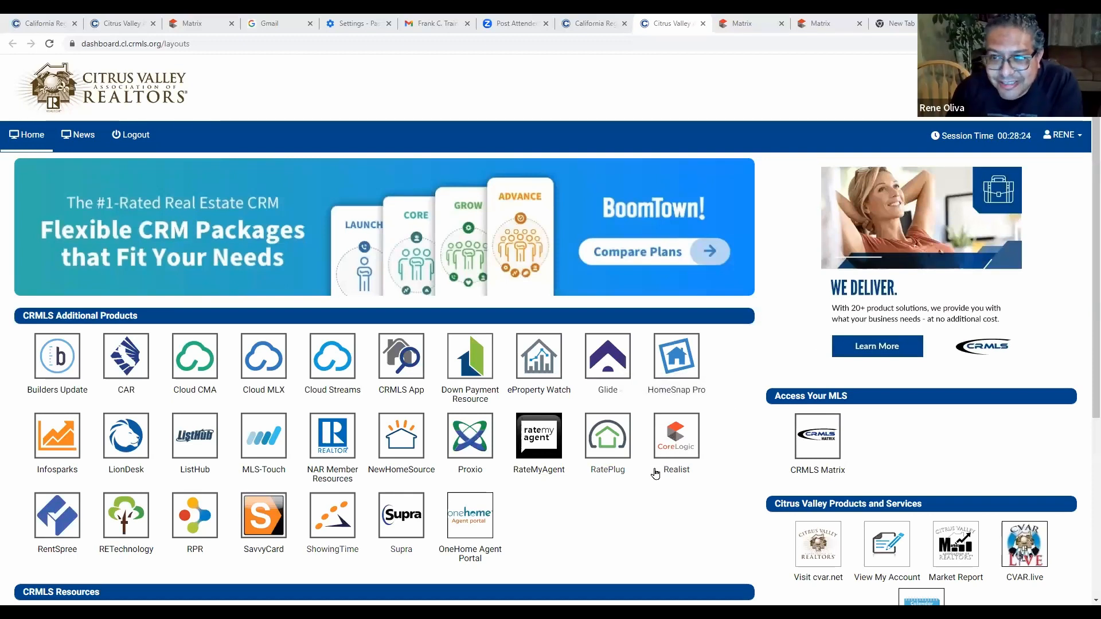
pyautogui.scroll(-5, 655, 473)
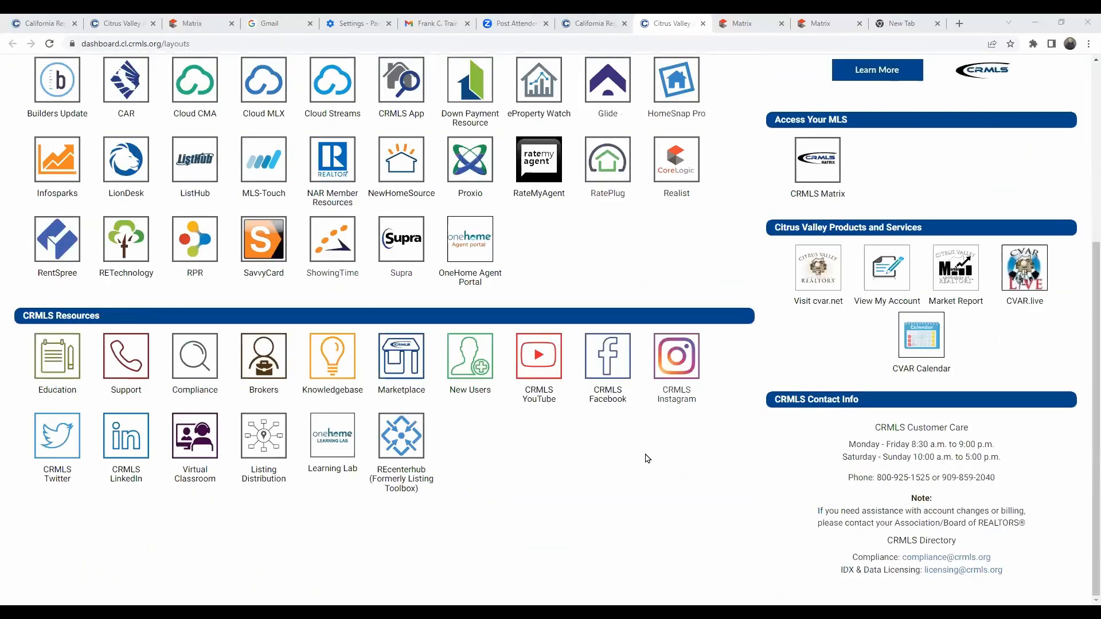
pyautogui.scroll(5, 637, 465)
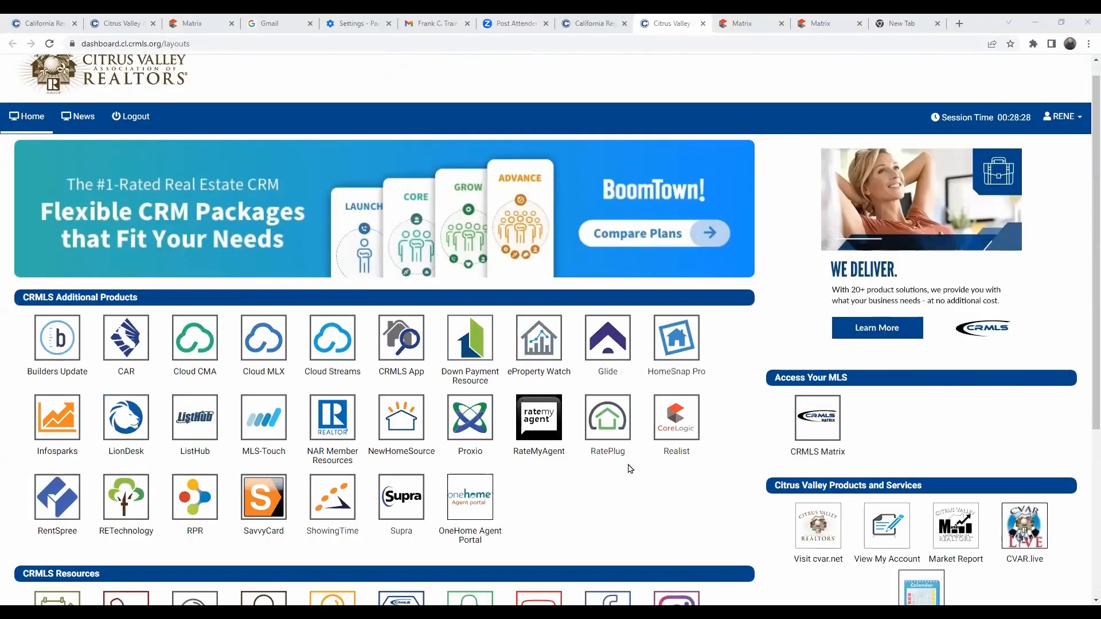
pyautogui.scroll(-5, 630, 468)
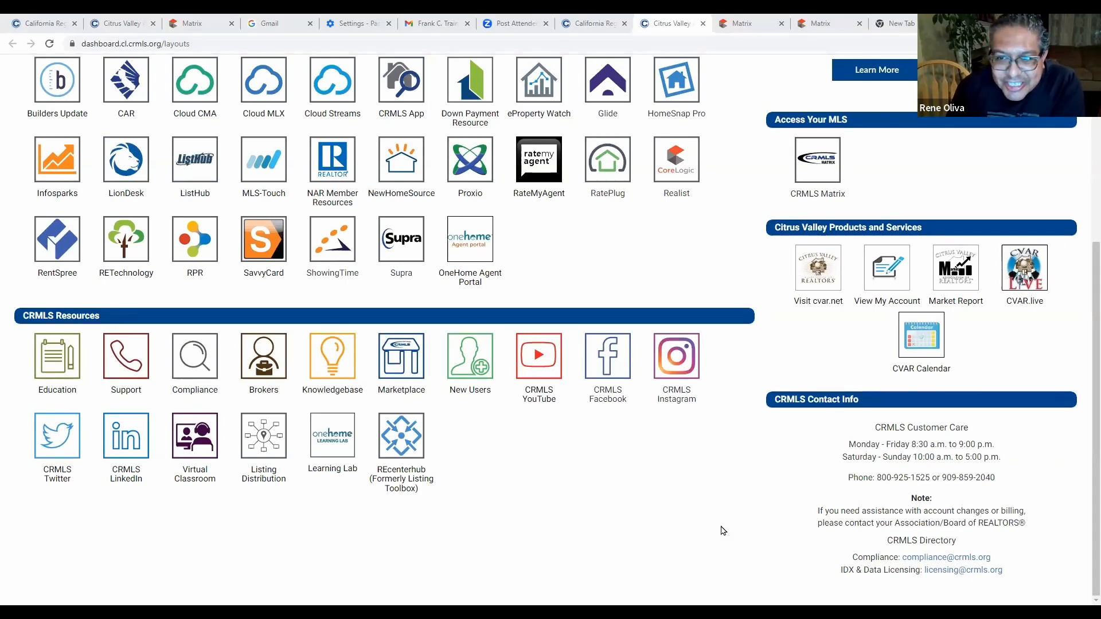
pyautogui.scroll(5, 645, 519)
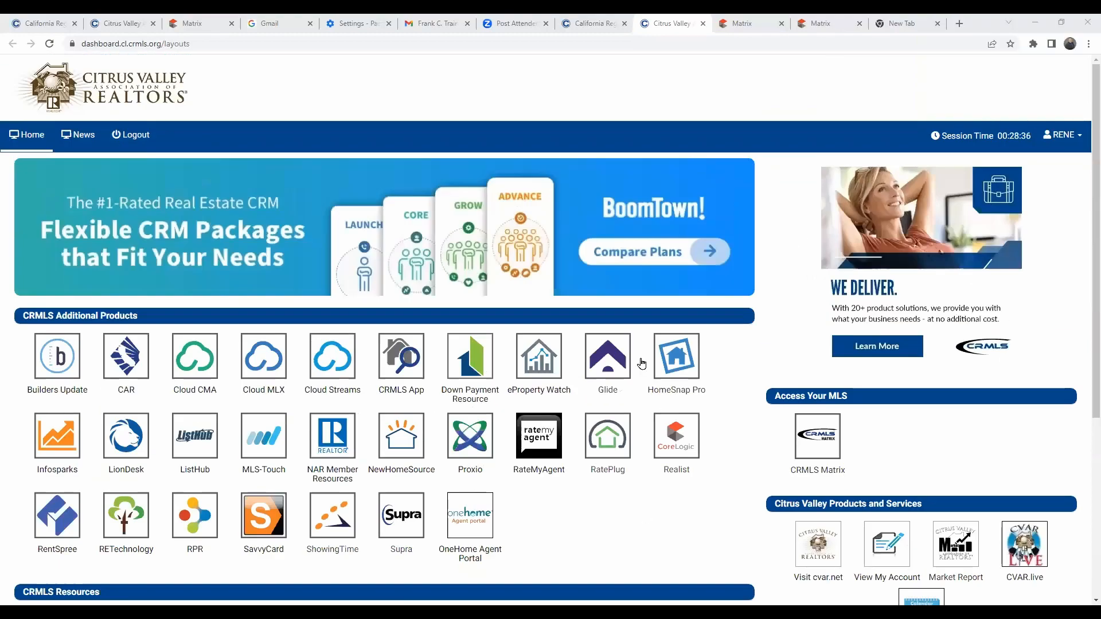
pyautogui.scroll(-5, 641, 363)
pyautogui.scroll(3, 637, 403)
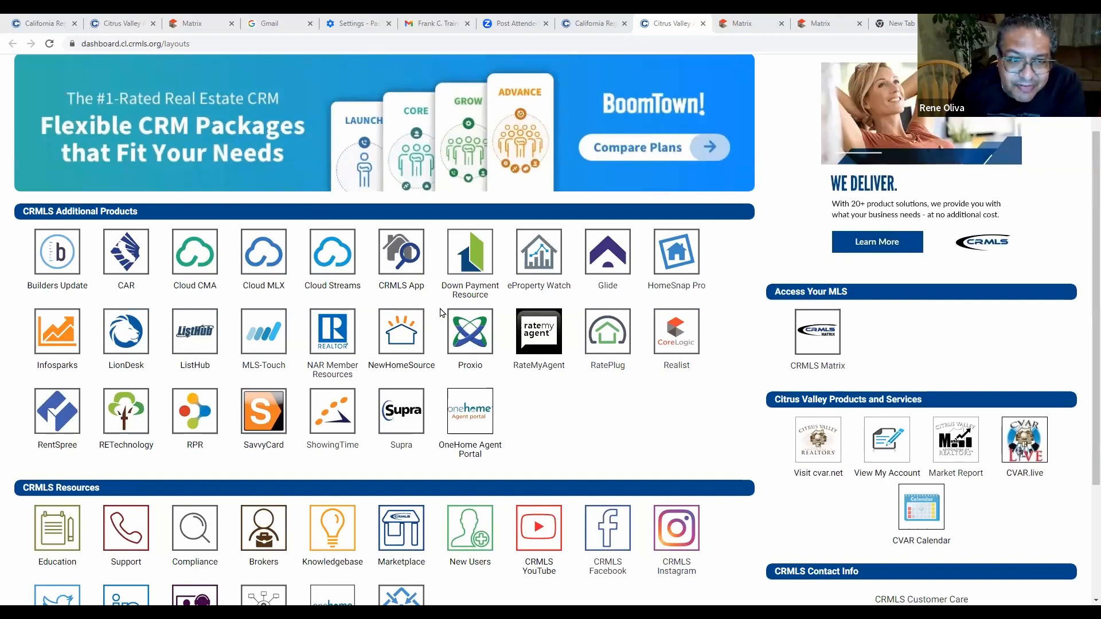
pyautogui.scroll(-2, 324, 338)
pyautogui.scroll(-1, 324, 339)
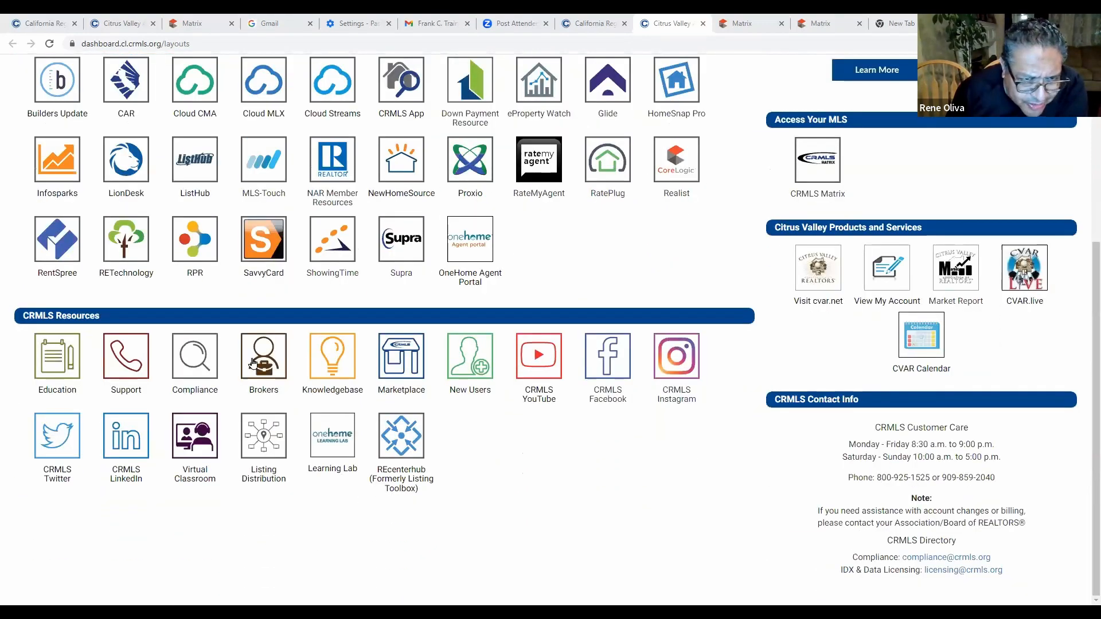
pyautogui.scroll(2, 622, 360)
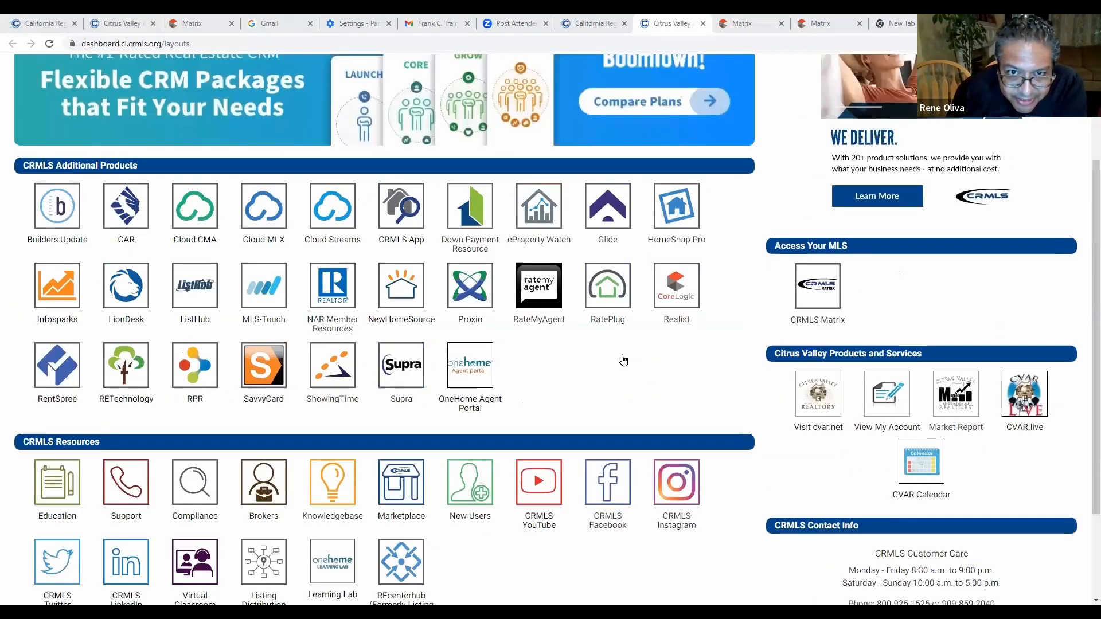
pyautogui.scroll(-2, 625, 360)
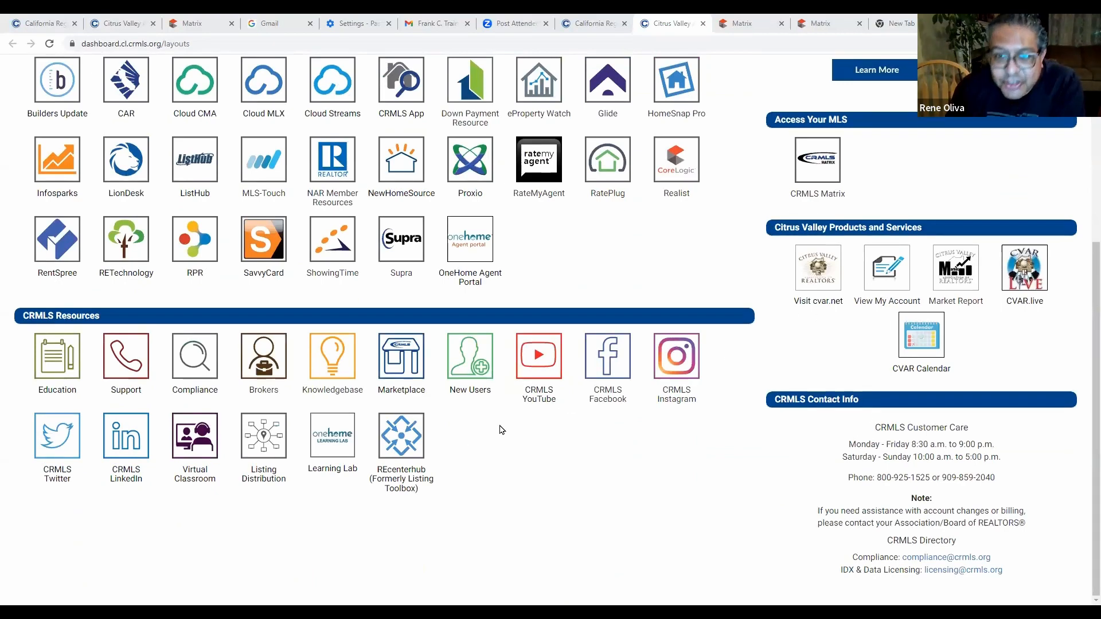
pyautogui.scroll(5, 600, 441)
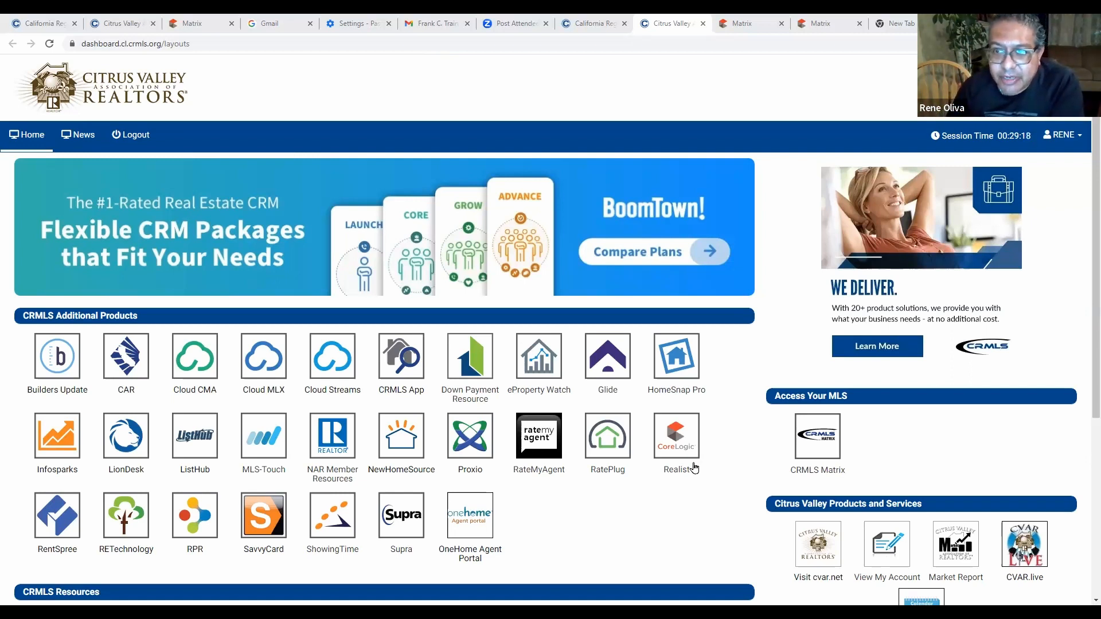
pyautogui.scroll(-4, 611, 400)
pyautogui.scroll(-1, 612, 400)
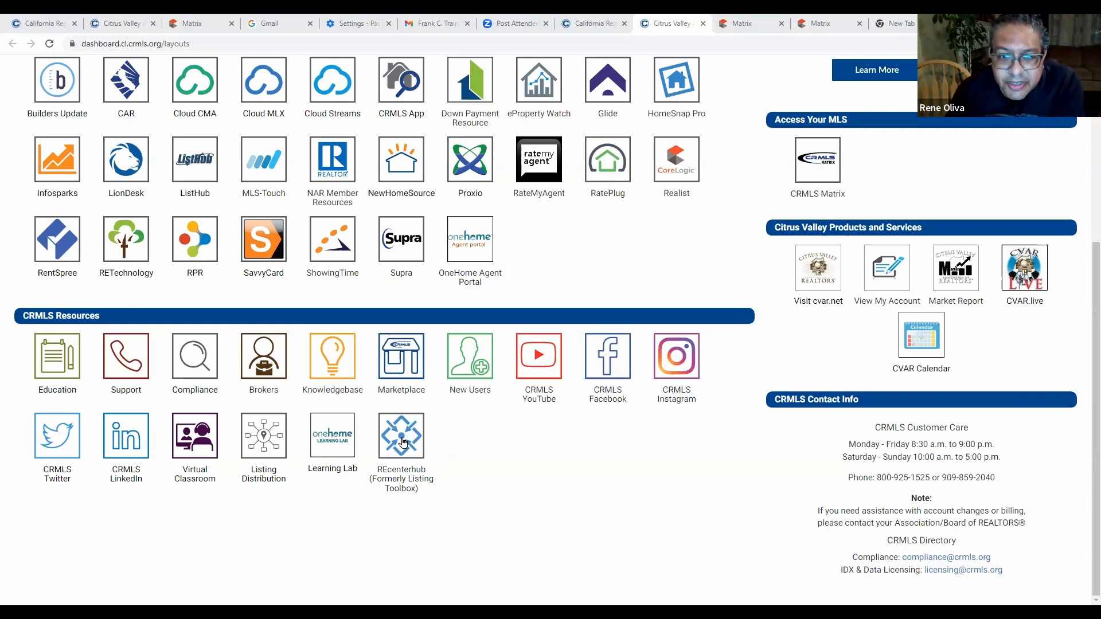
pyautogui.click(407, 442)
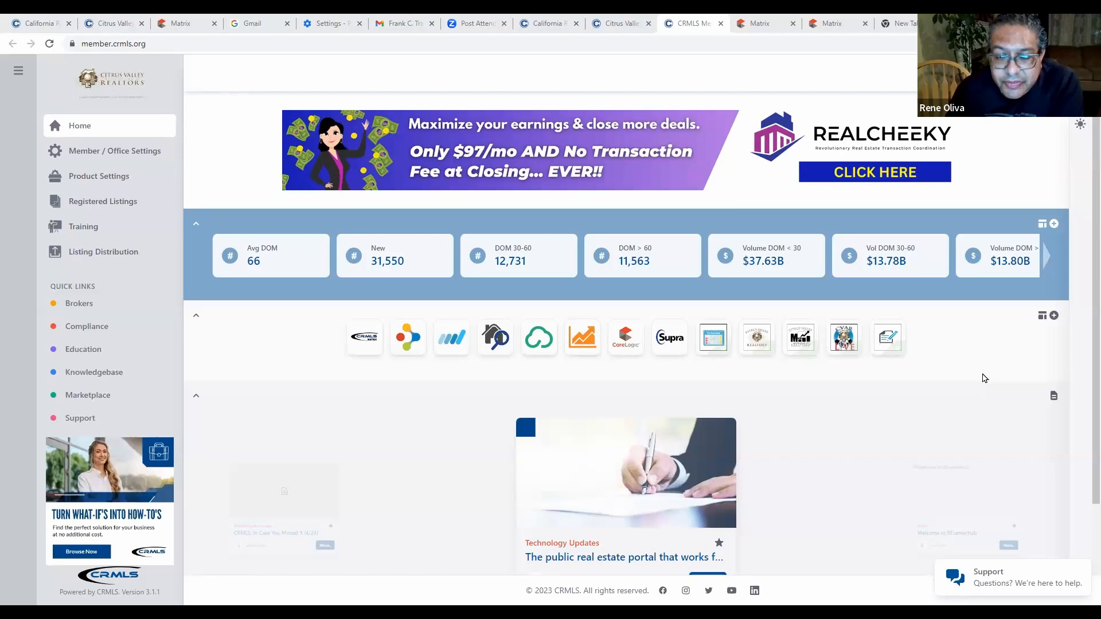
# Scroll the member home page to look over its market stats, apps and articles.
pyautogui.scroll(-2, 983, 371)
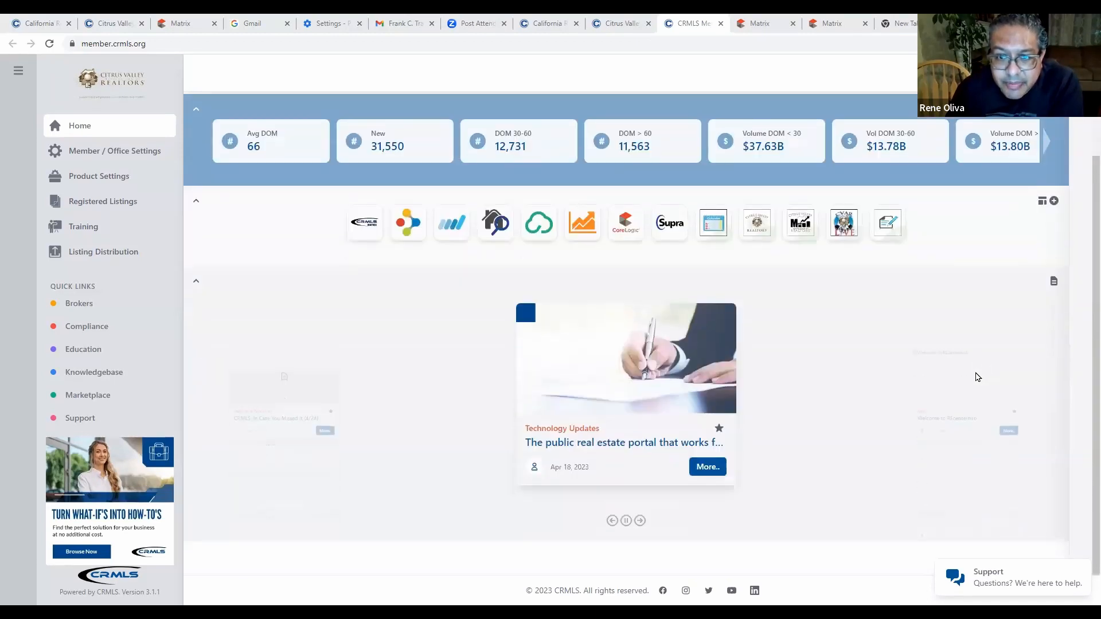
pyautogui.scroll(2, 952, 376)
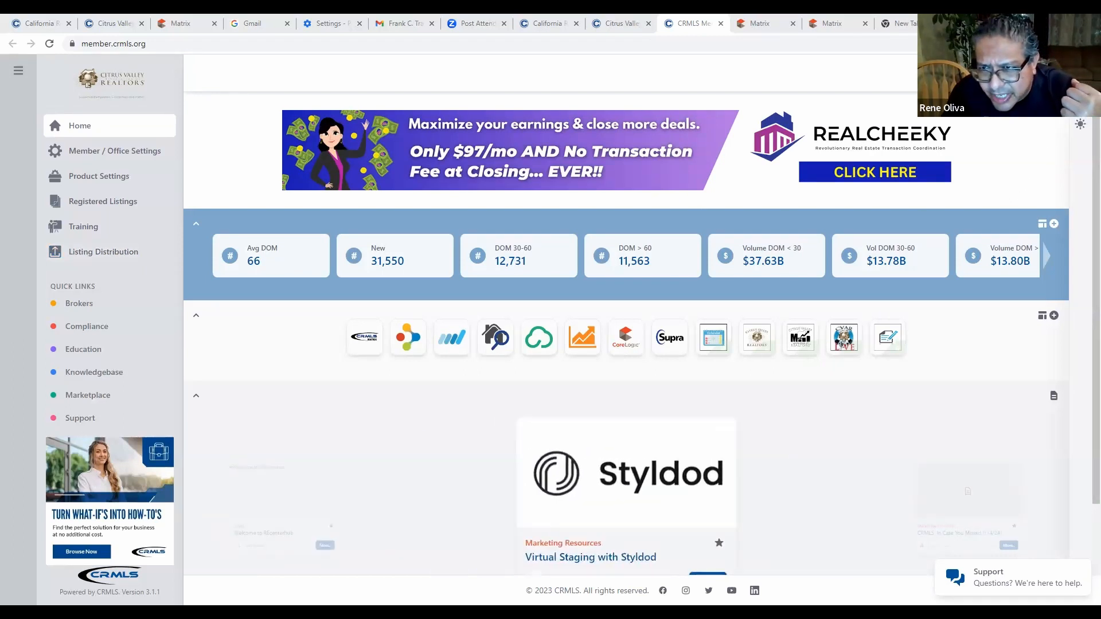
pyautogui.click(1043, 224)
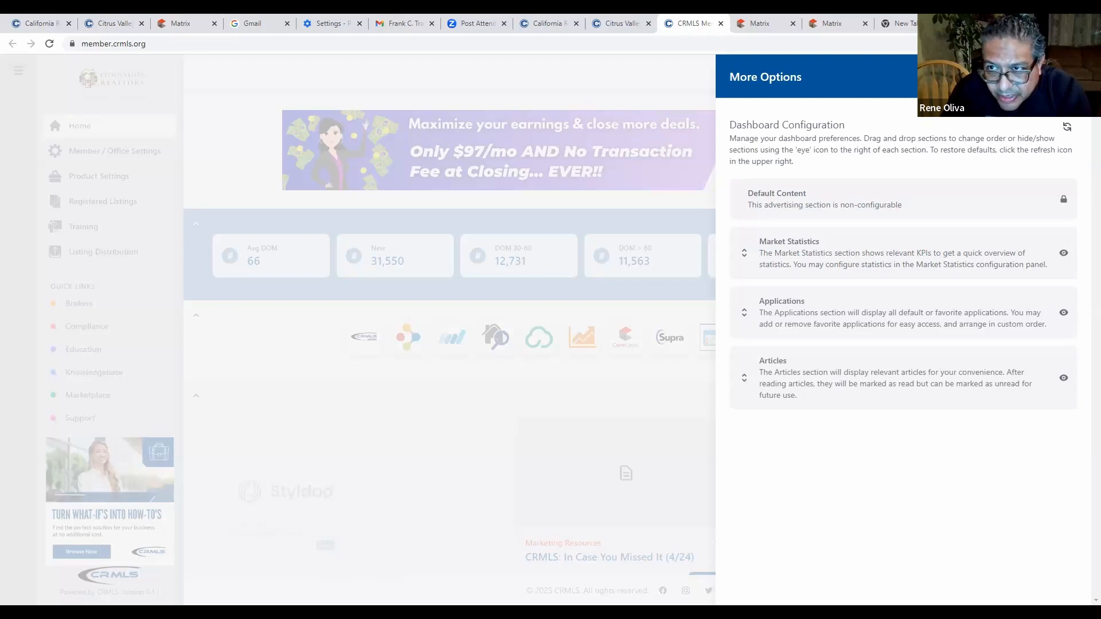
pyautogui.click(570, 430)
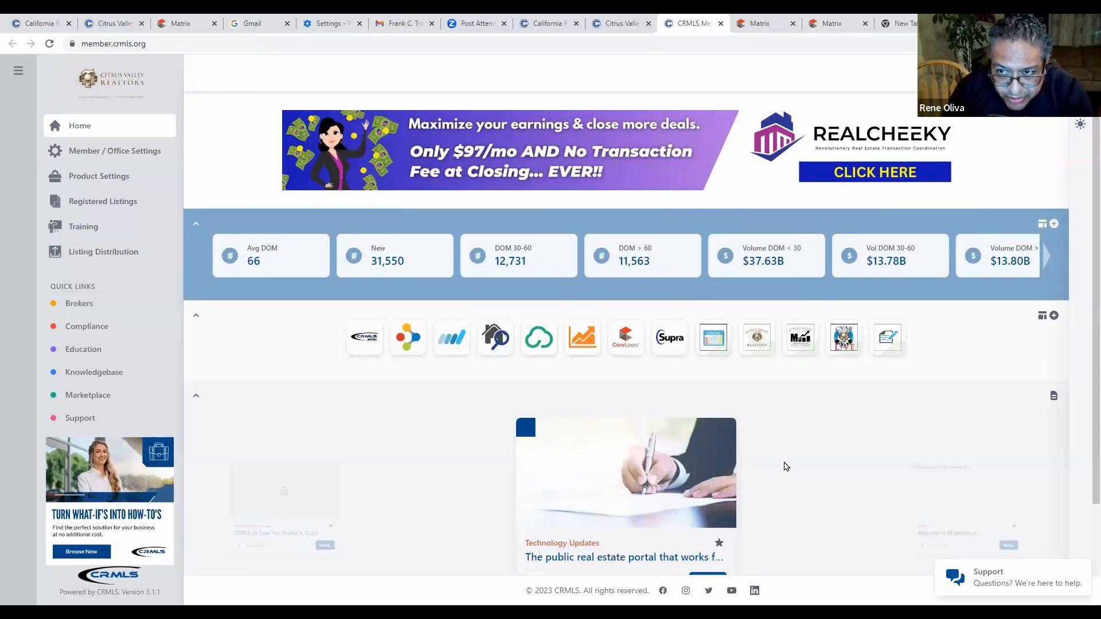
# Reopen the Dashboard Configuration panel from the Market Statistics bar's settings icon.
pyautogui.scroll(-2, 902, 459)
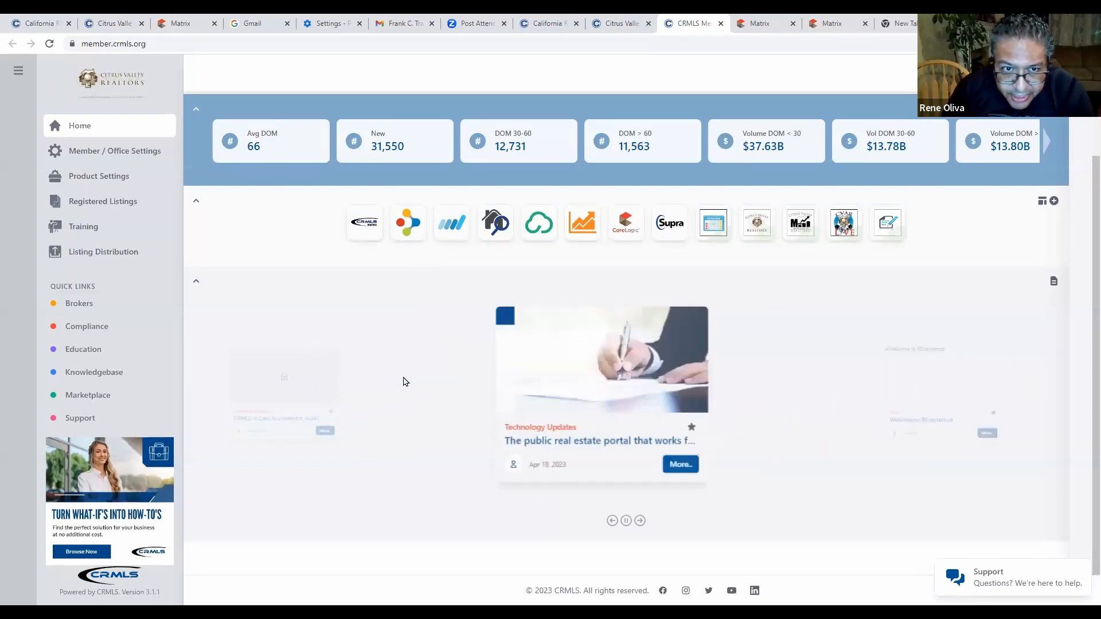
pyautogui.scroll(2, 1038, 152)
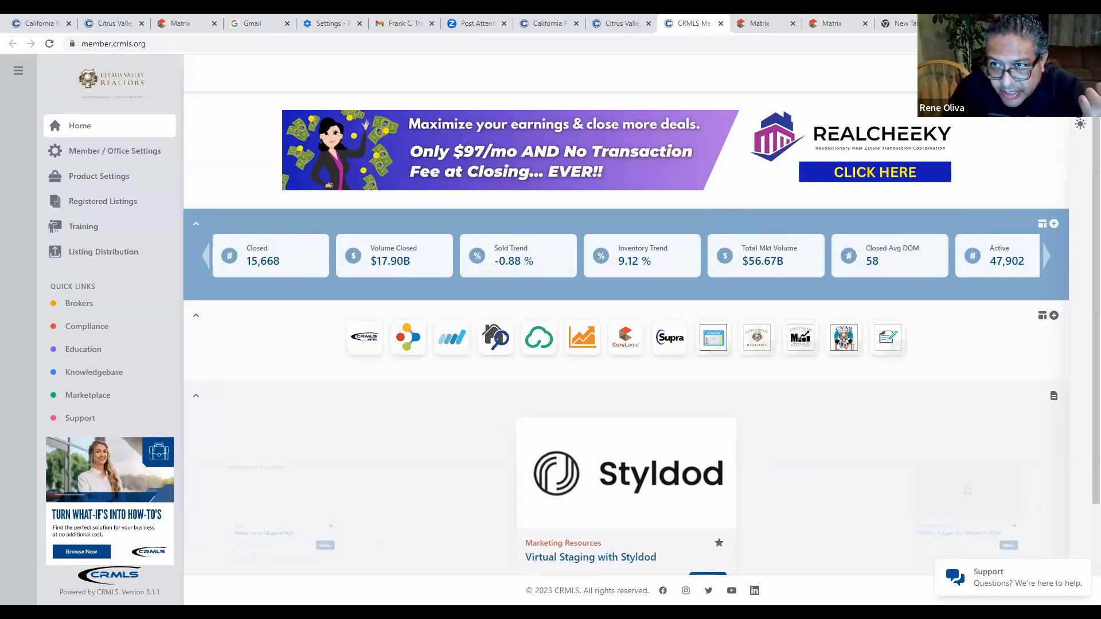
pyautogui.click(1080, 124)
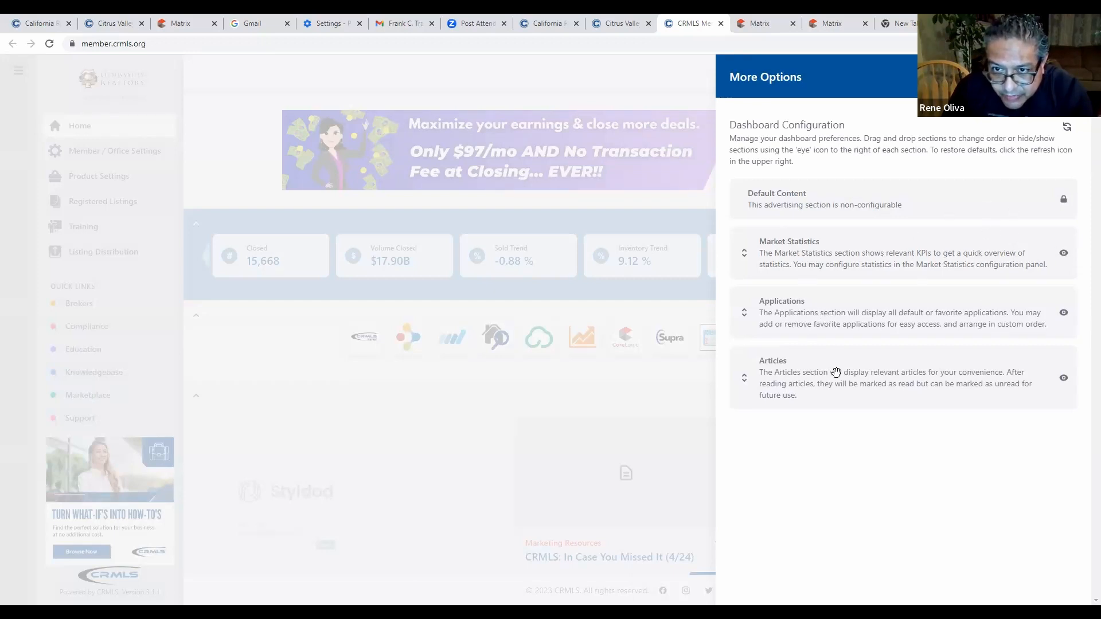
# Try moving Articles and Applications, leave Applications below Market Statistics, and close the panel.
pyautogui.moveTo(836, 371); pyautogui.dragTo(846, 283)
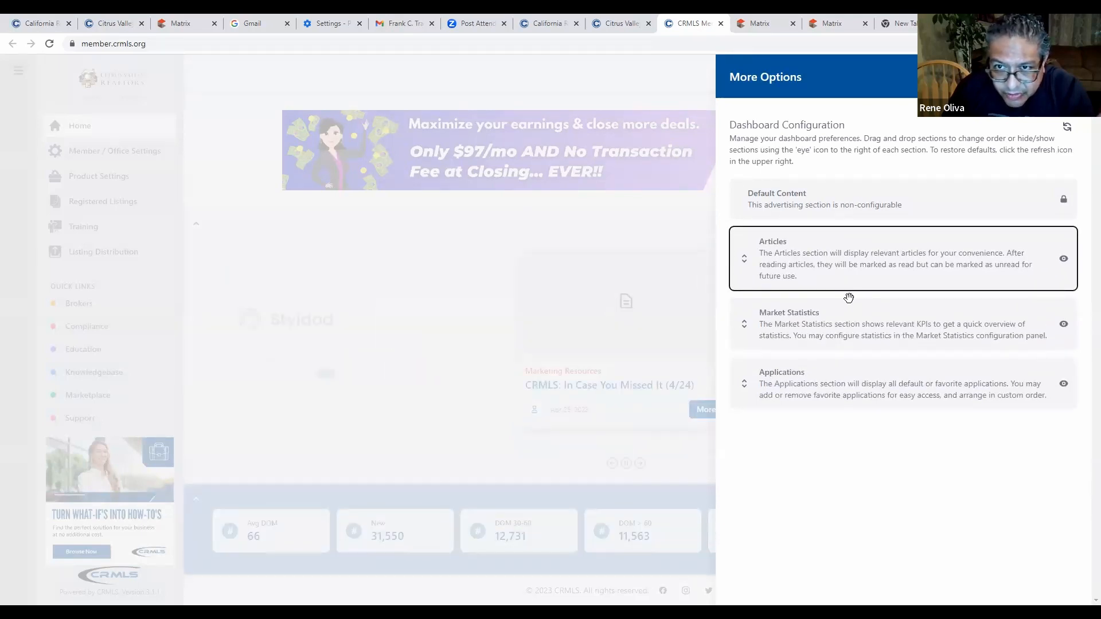
pyautogui.moveTo(845, 275); pyautogui.dragTo(845, 399)
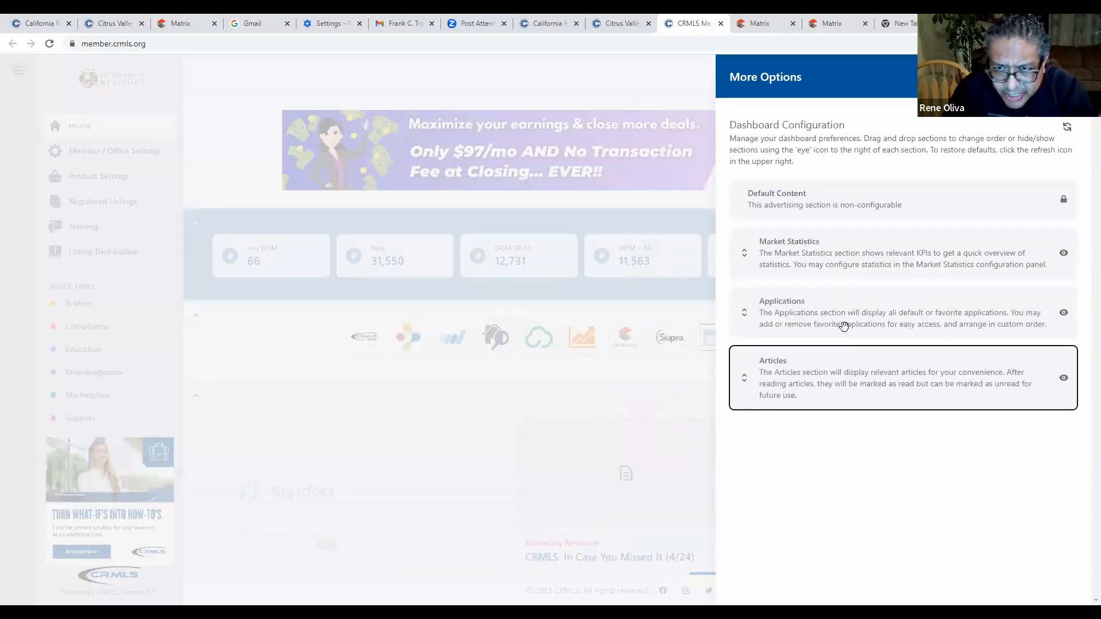
pyautogui.moveTo(845, 320); pyautogui.dragTo(843, 274)
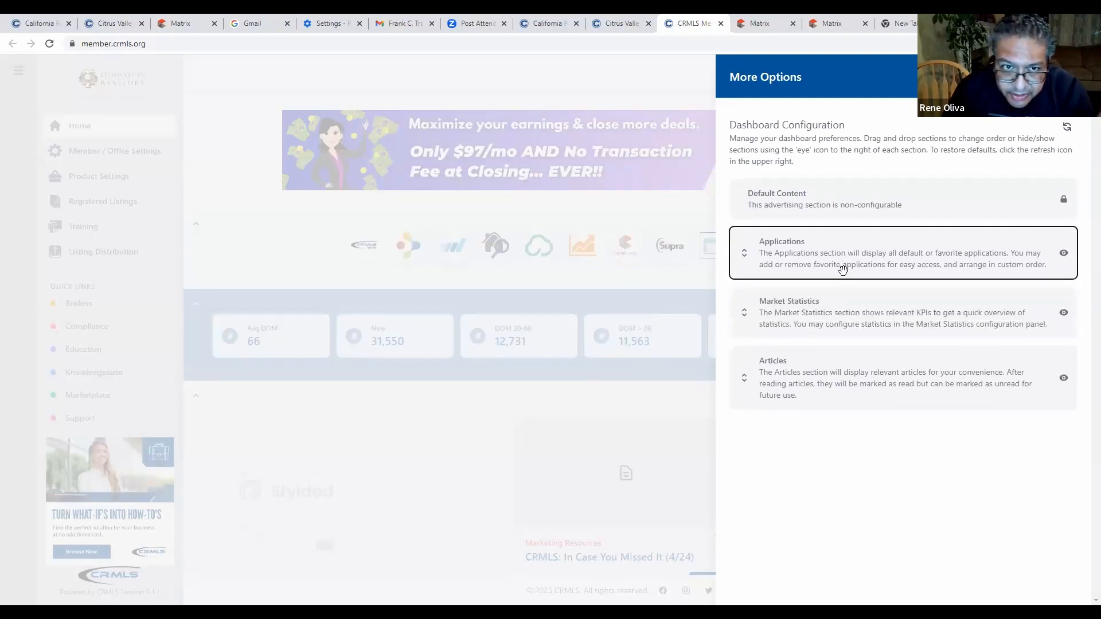
pyautogui.moveTo(843, 270); pyautogui.dragTo(842, 324)
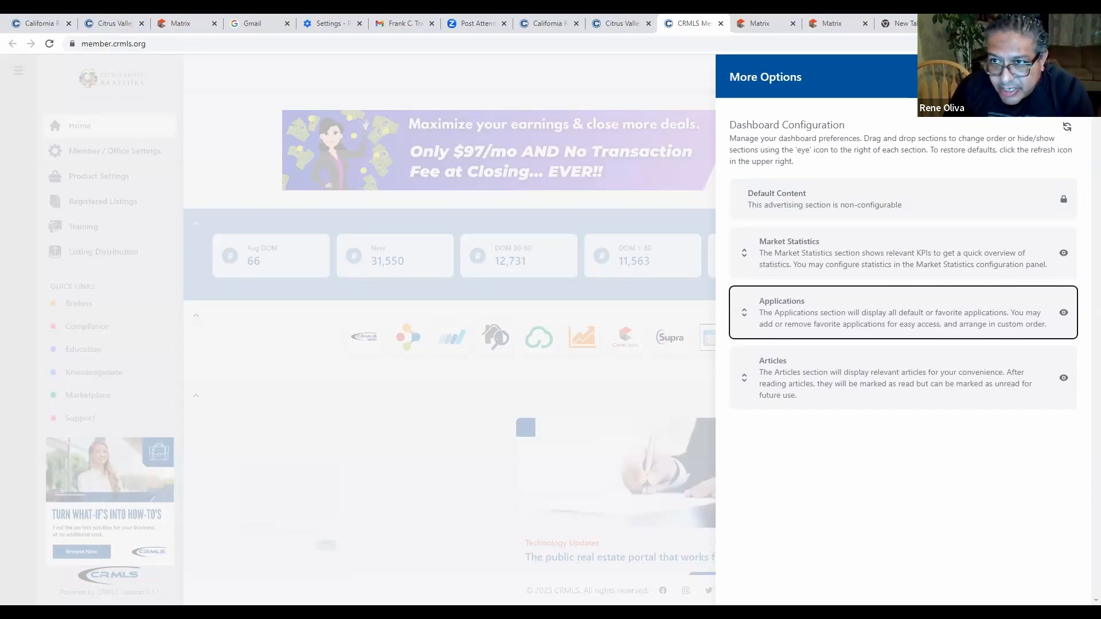
pyautogui.click(1068, 77)
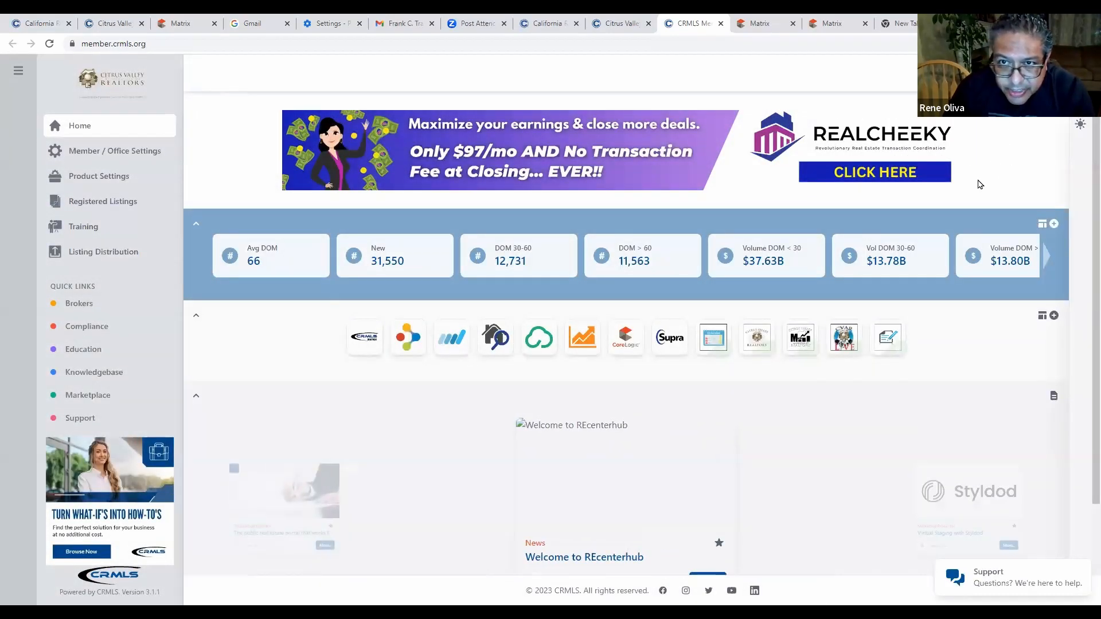
pyautogui.scroll(-2, 784, 381)
pyautogui.scroll(2, 799, 386)
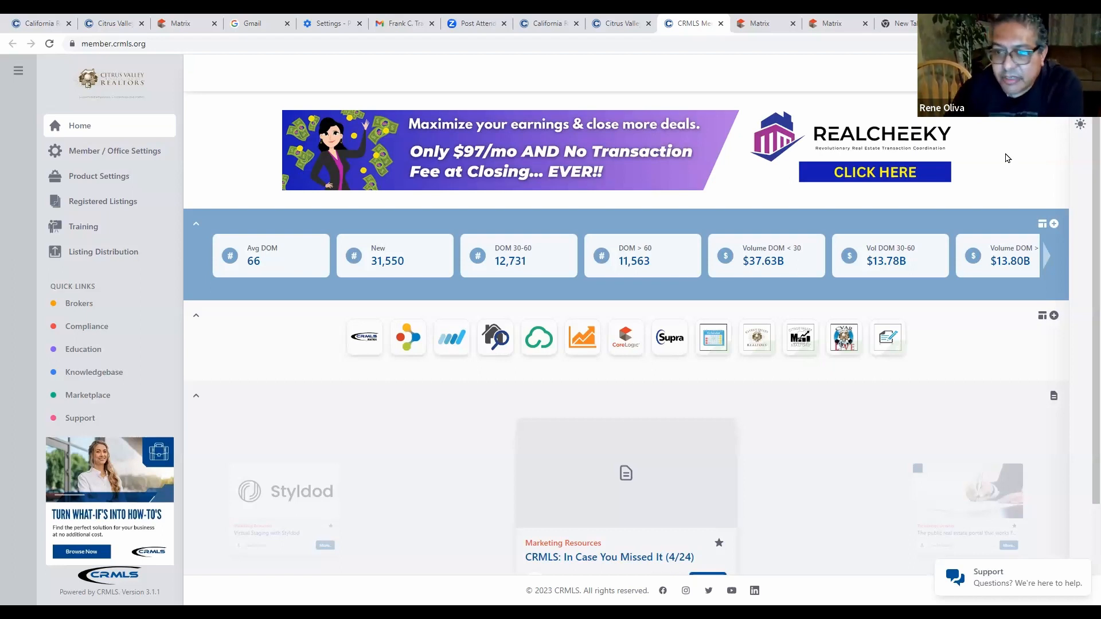
# Switch the dashboard to the Dark theme from the Change Theme icon.
pyautogui.click(1081, 128)
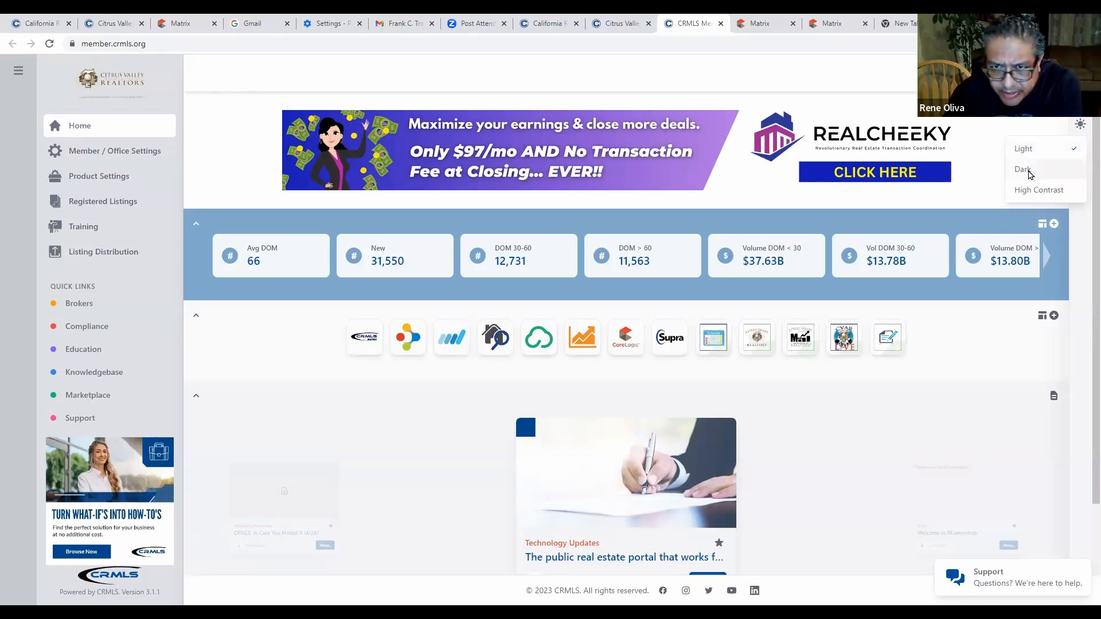
pyautogui.click(1027, 169)
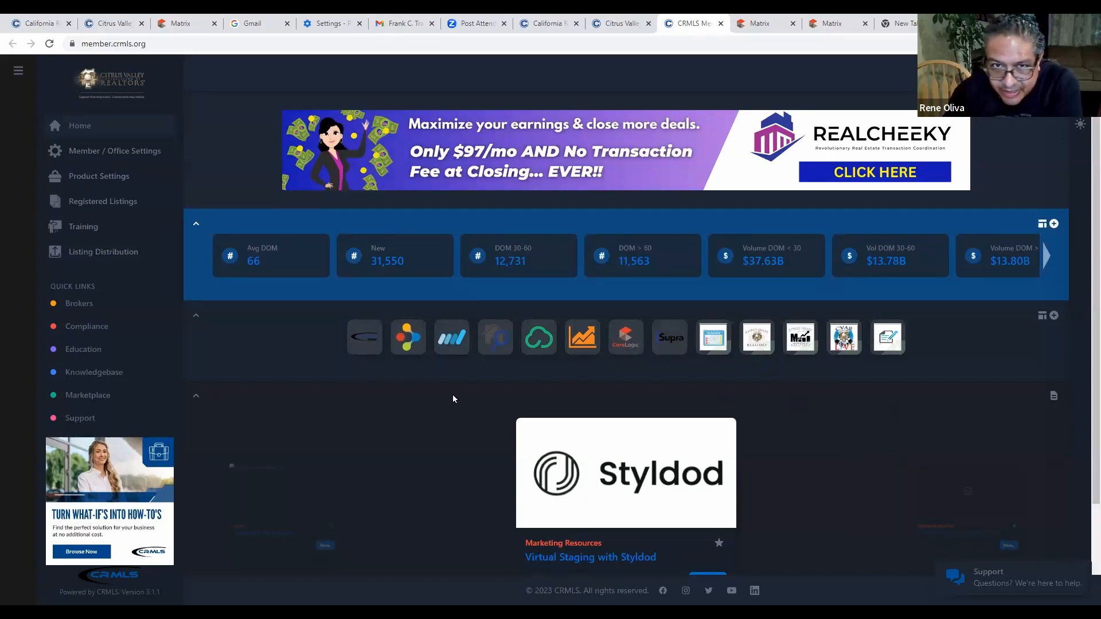
pyautogui.moveTo(968, 216)
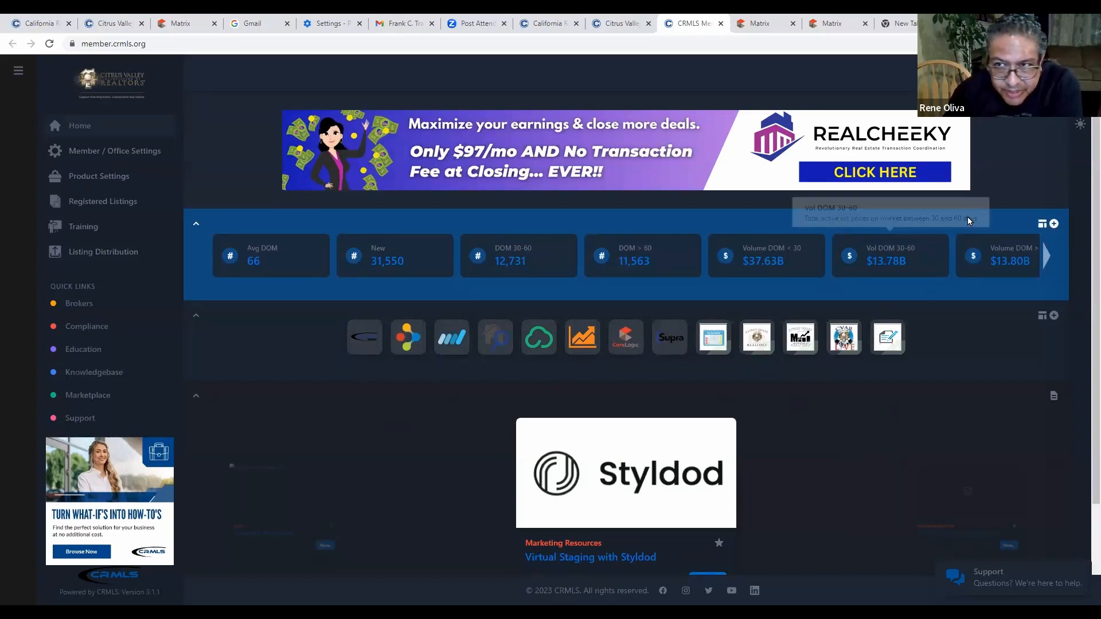
# Apply the High Contrast theme and scroll through the dashboard to view it.
pyautogui.click(1080, 128)
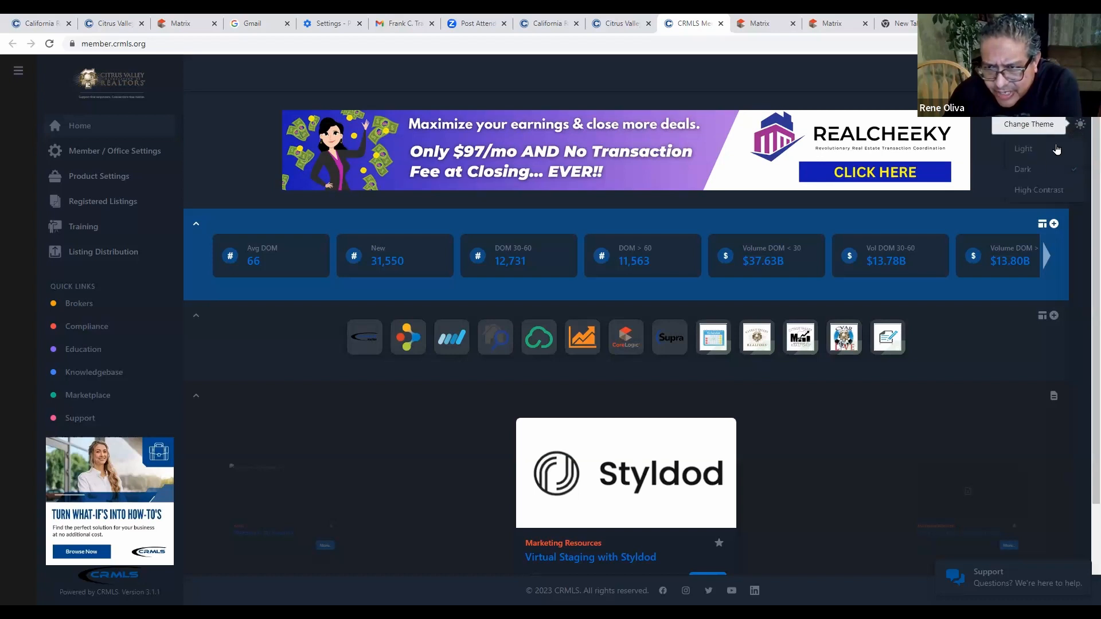
pyautogui.click(1031, 198)
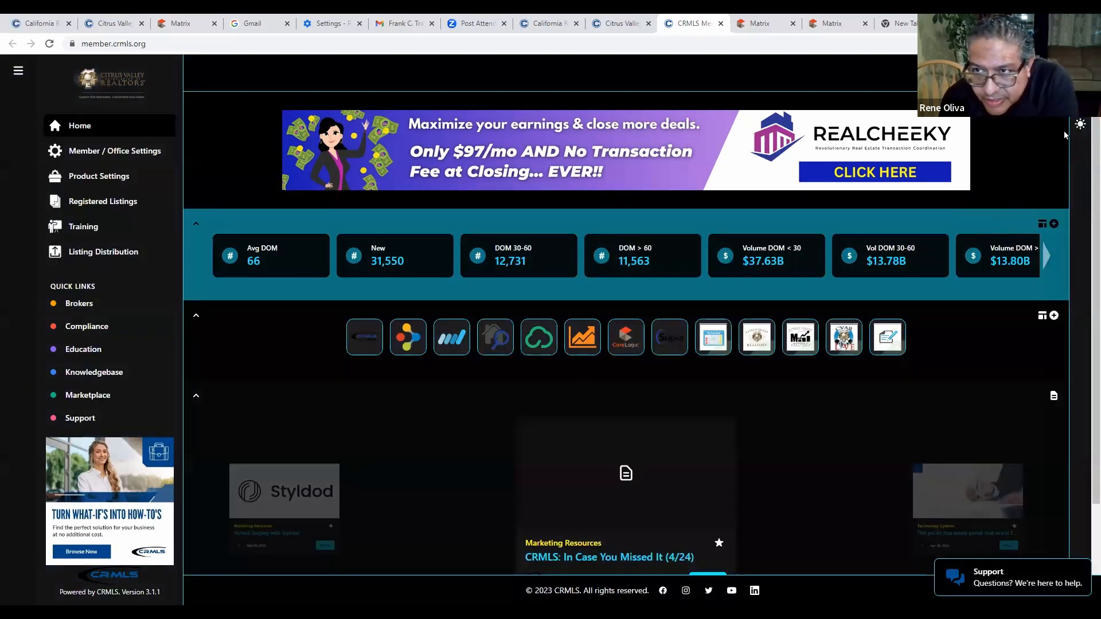
pyautogui.click(1080, 124)
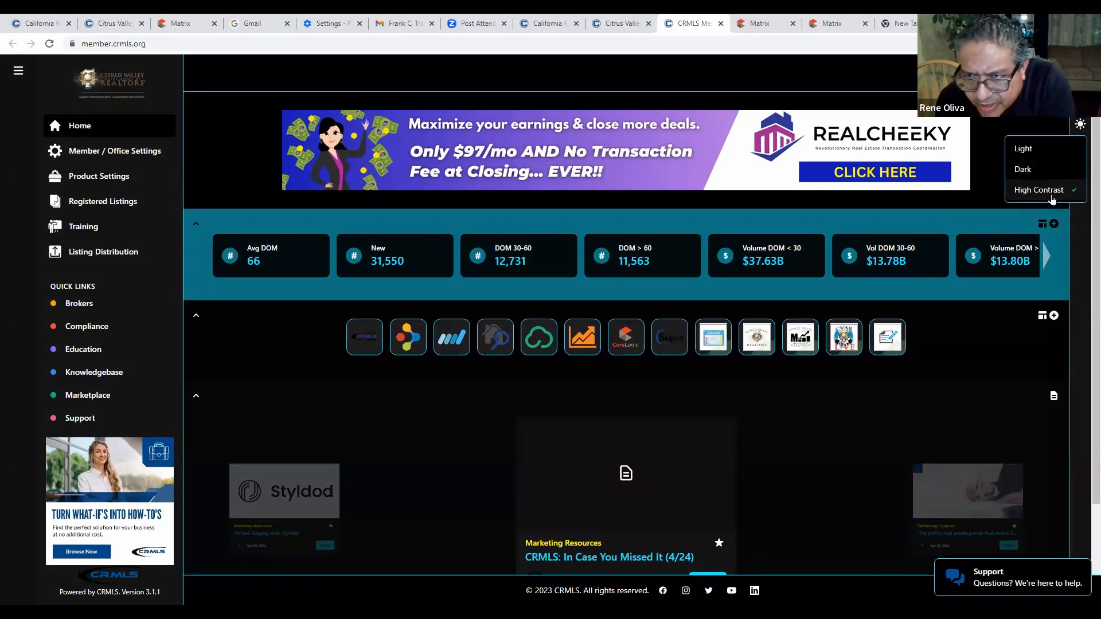
pyautogui.scroll(-2, 924, 322)
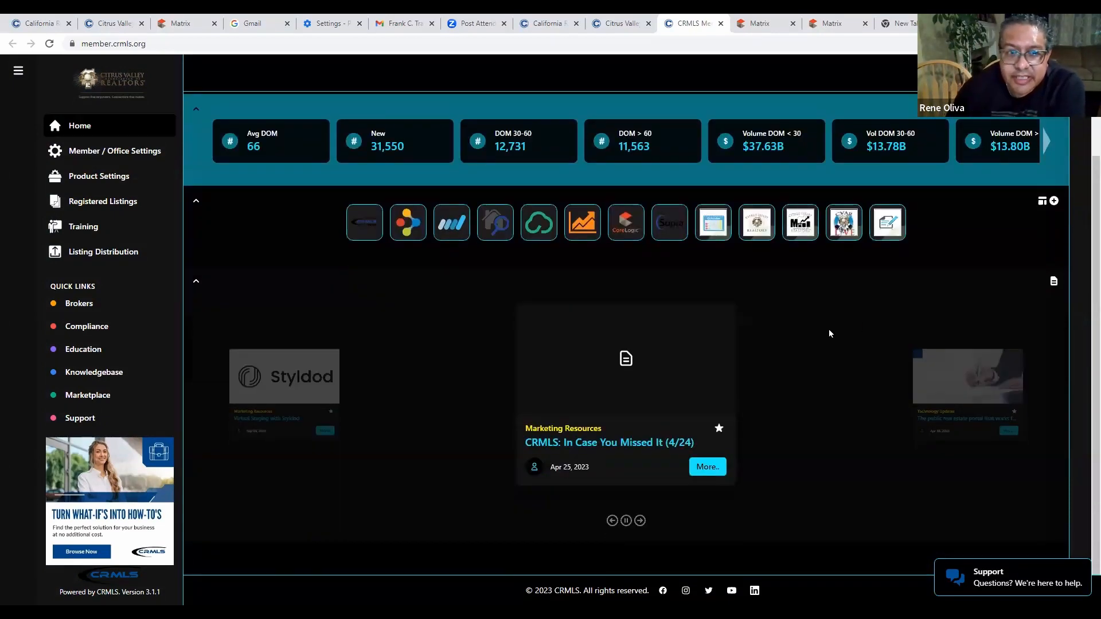
pyautogui.scroll(2, 828, 333)
pyautogui.scroll(-2, 803, 339)
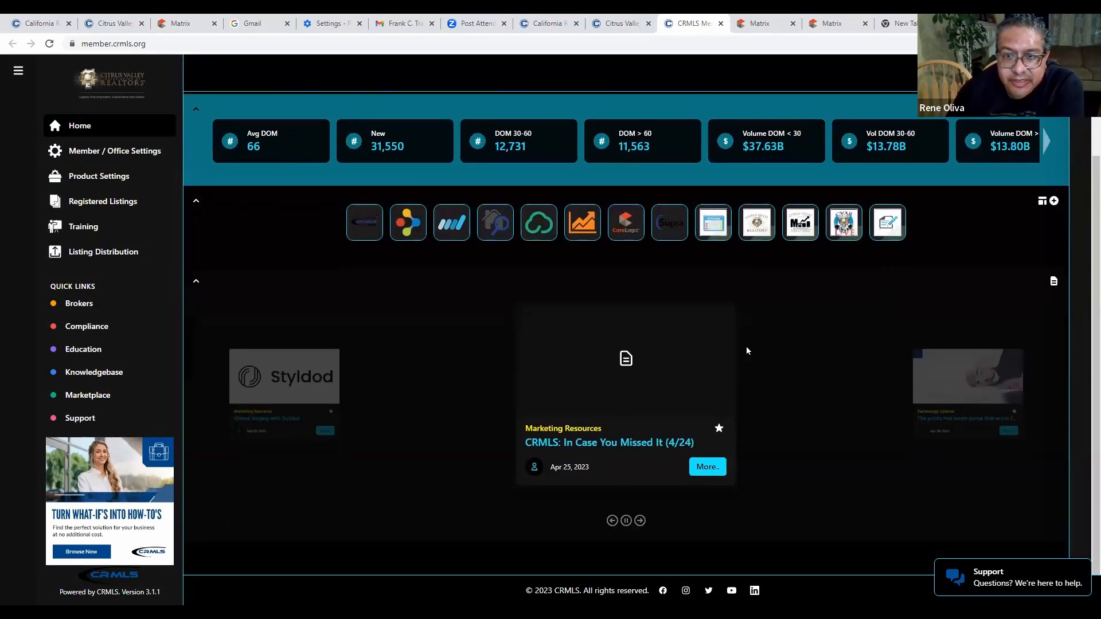
pyautogui.scroll(2, 693, 345)
pyautogui.scroll(-2, 722, 349)
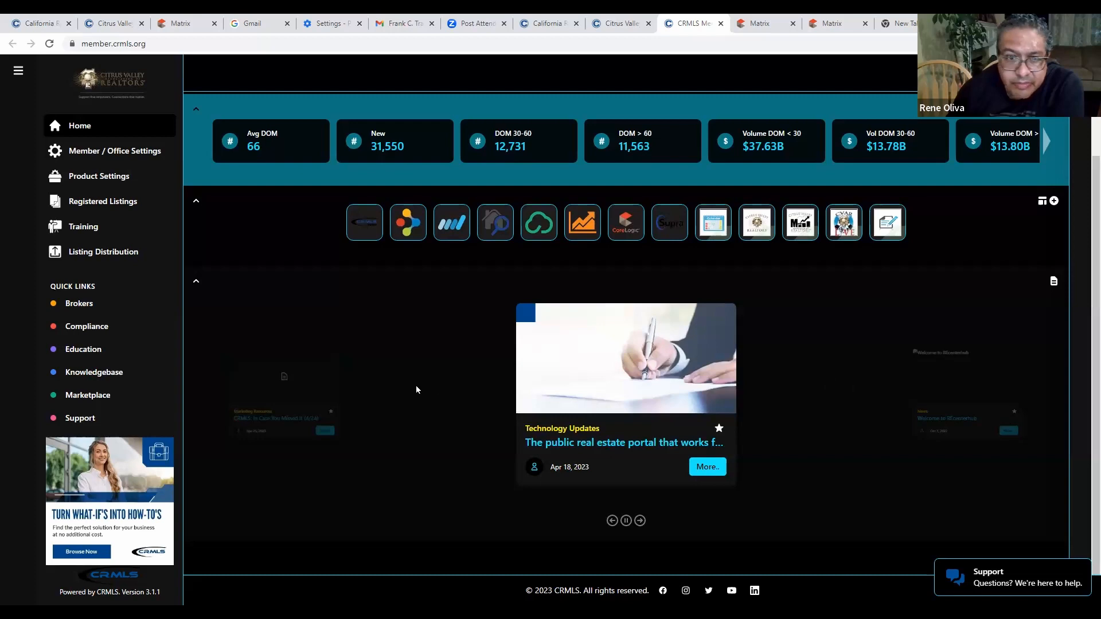
pyautogui.scroll(2, 848, 391)
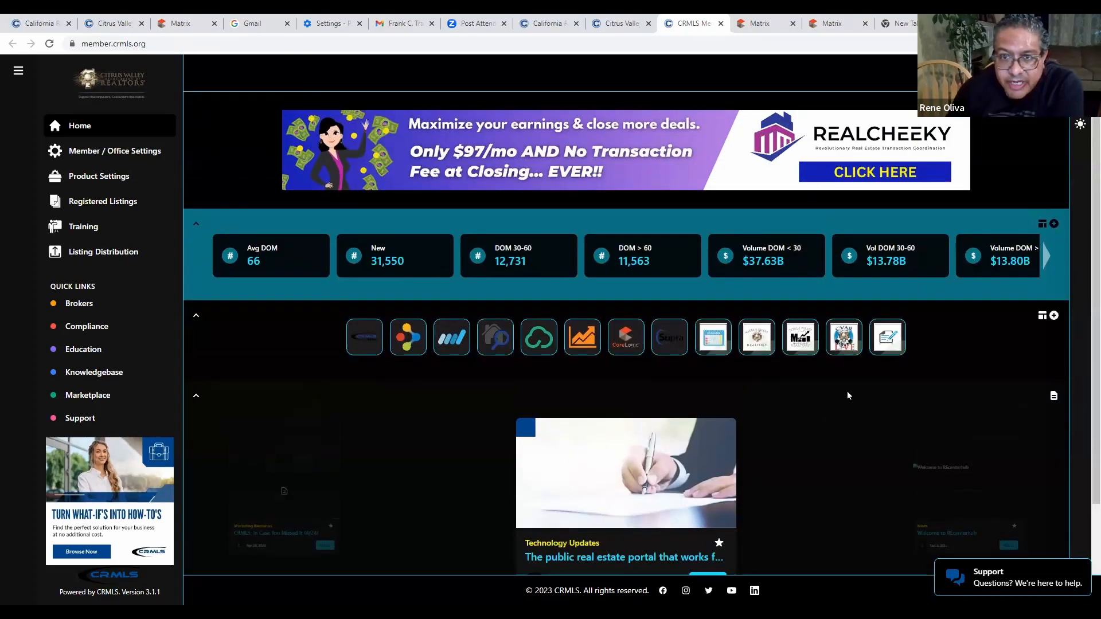
pyautogui.scroll(-2, 847, 391)
pyautogui.scroll(2, 848, 395)
pyautogui.scroll(-2, 848, 395)
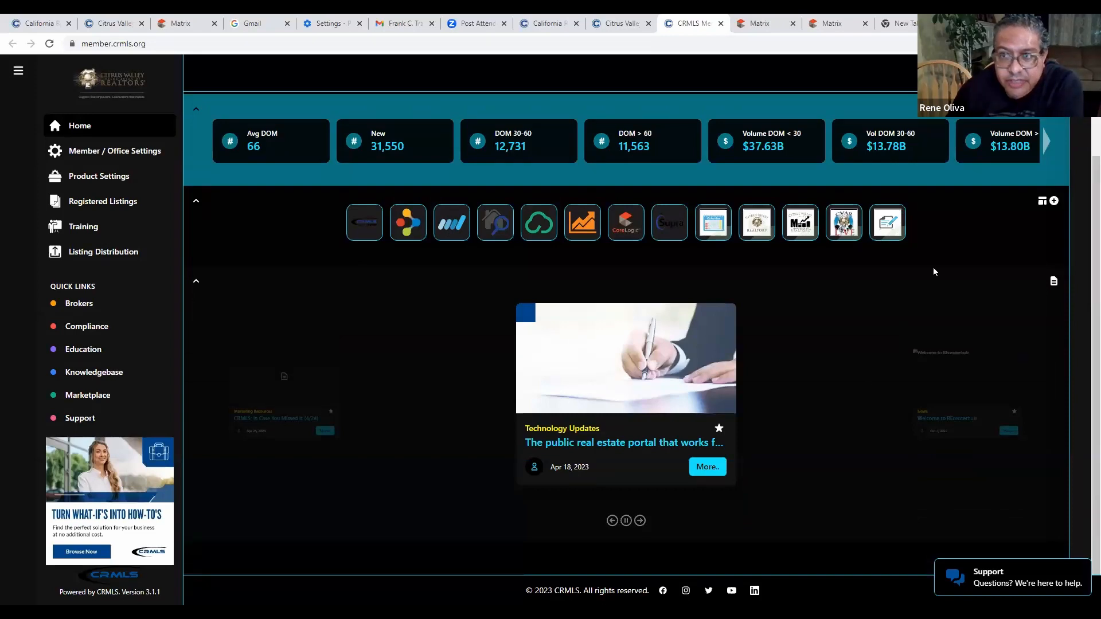
pyautogui.scroll(2, 1033, 181)
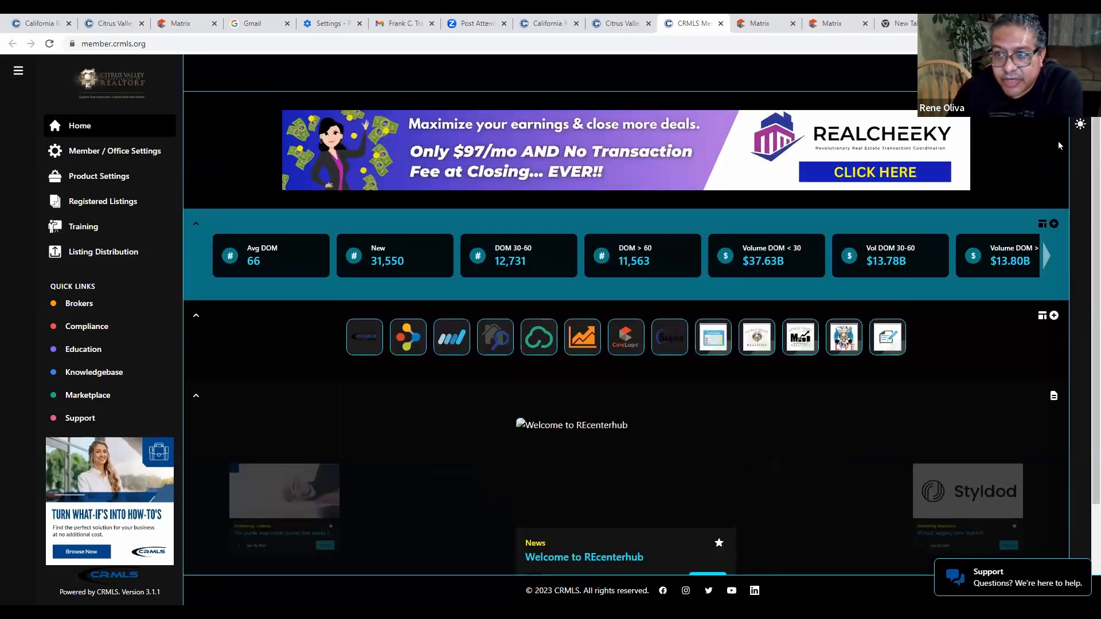
# Return the dashboard to the Light theme.
pyautogui.click(1080, 126)
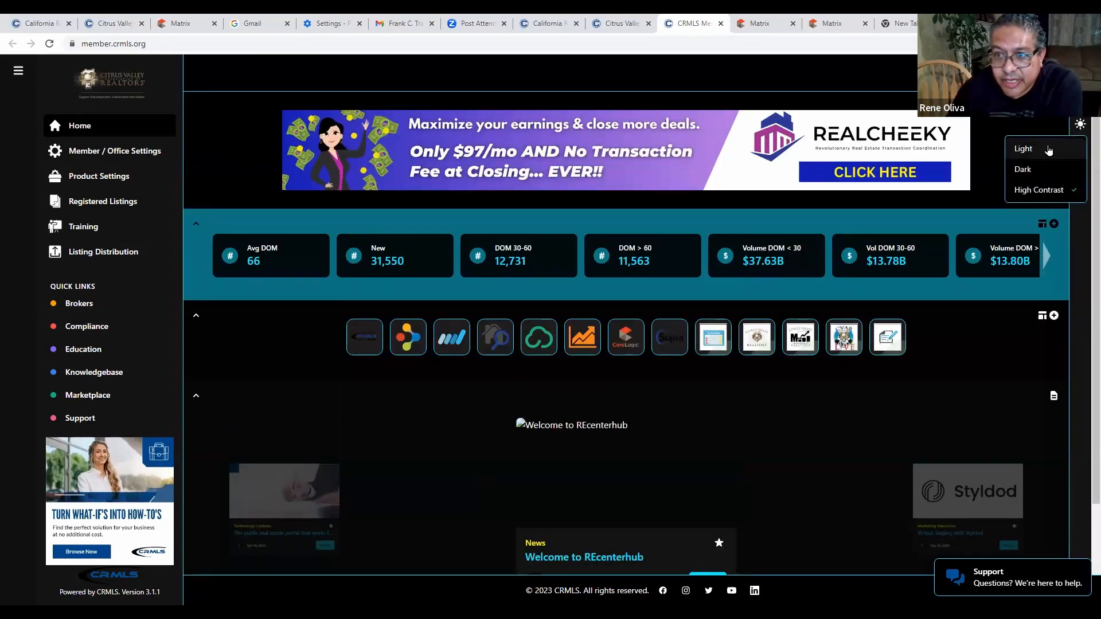
pyautogui.click(1026, 150)
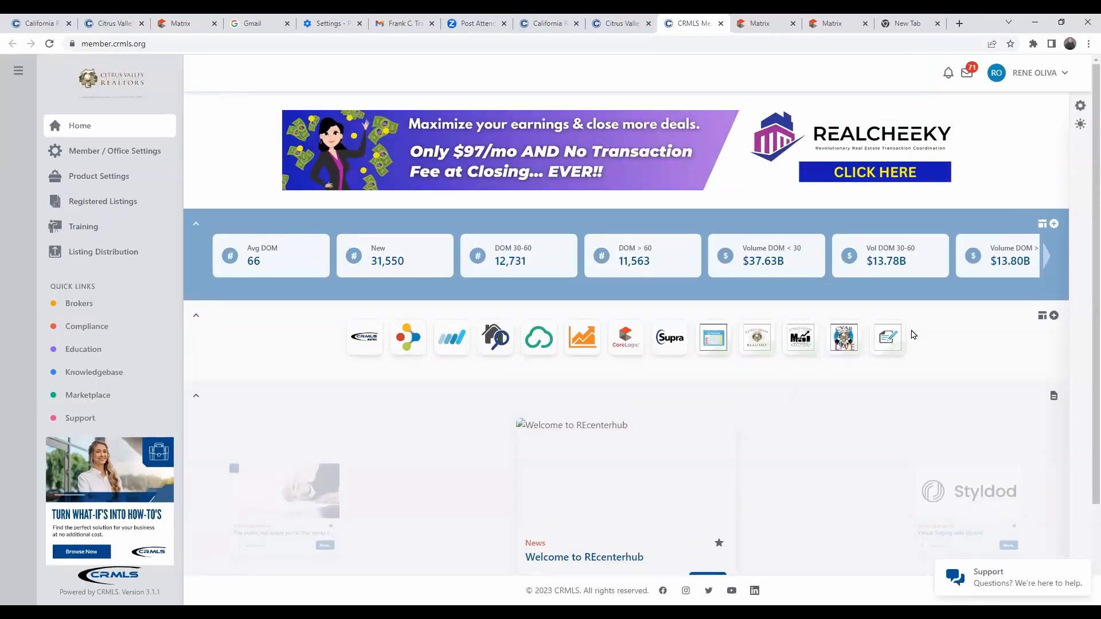
pyautogui.scroll(-2, 912, 333)
pyautogui.scroll(2, 910, 331)
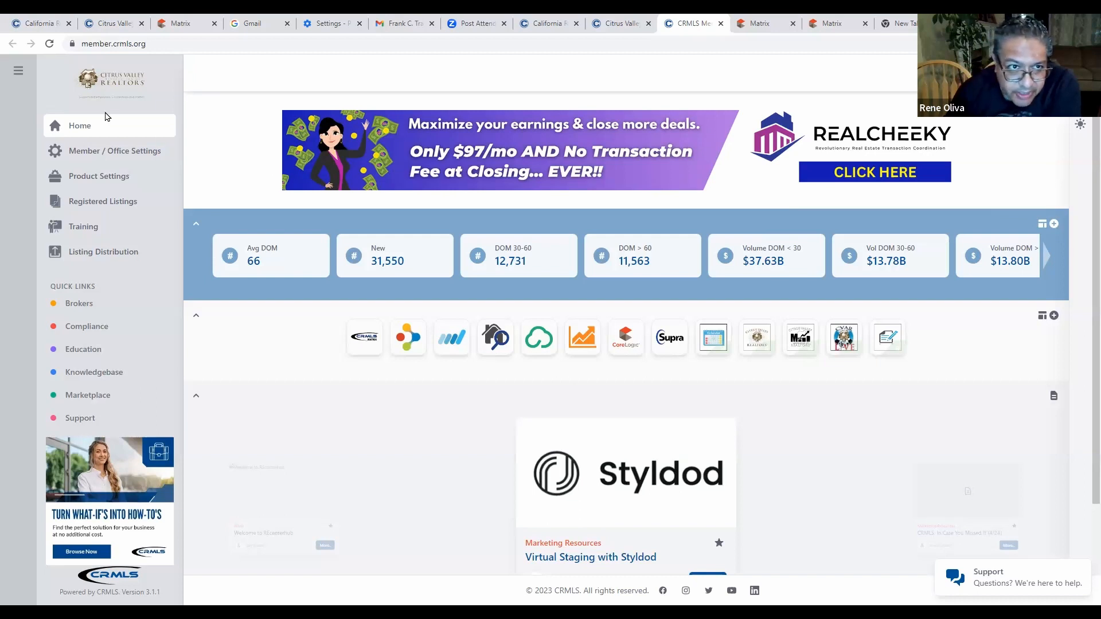
pyautogui.click(98, 152)
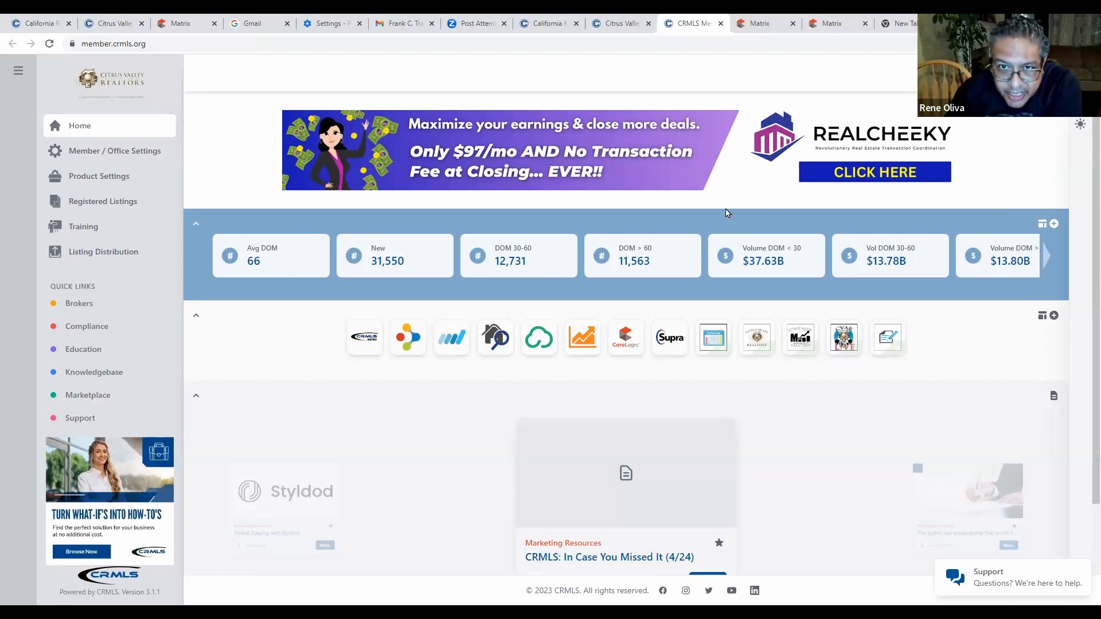
pyautogui.moveTo(397, 265)
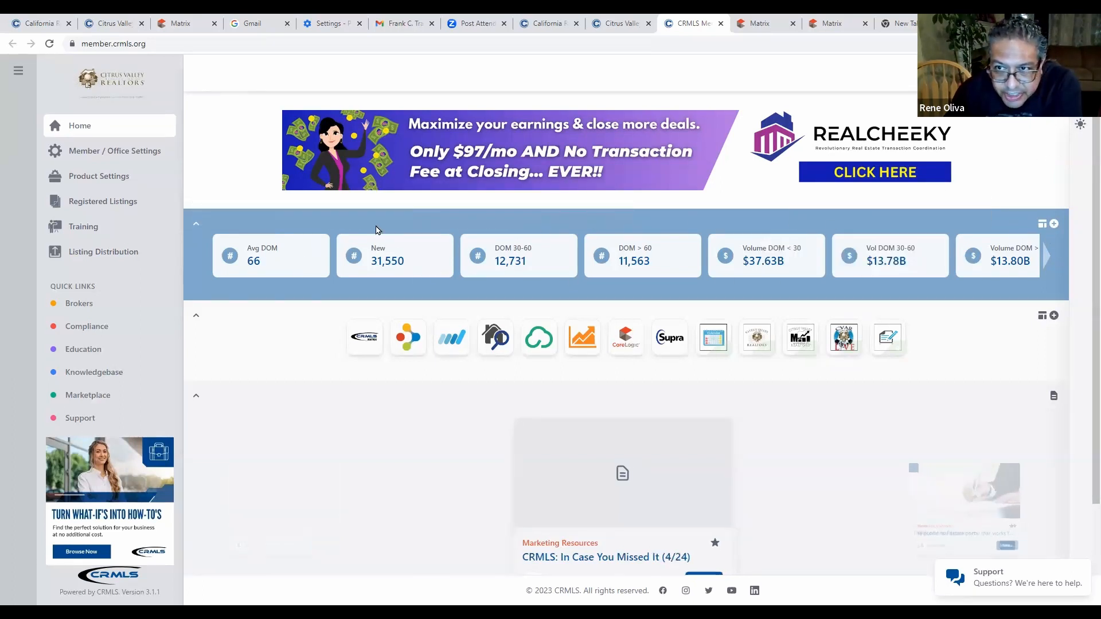
pyautogui.moveTo(249, 258)
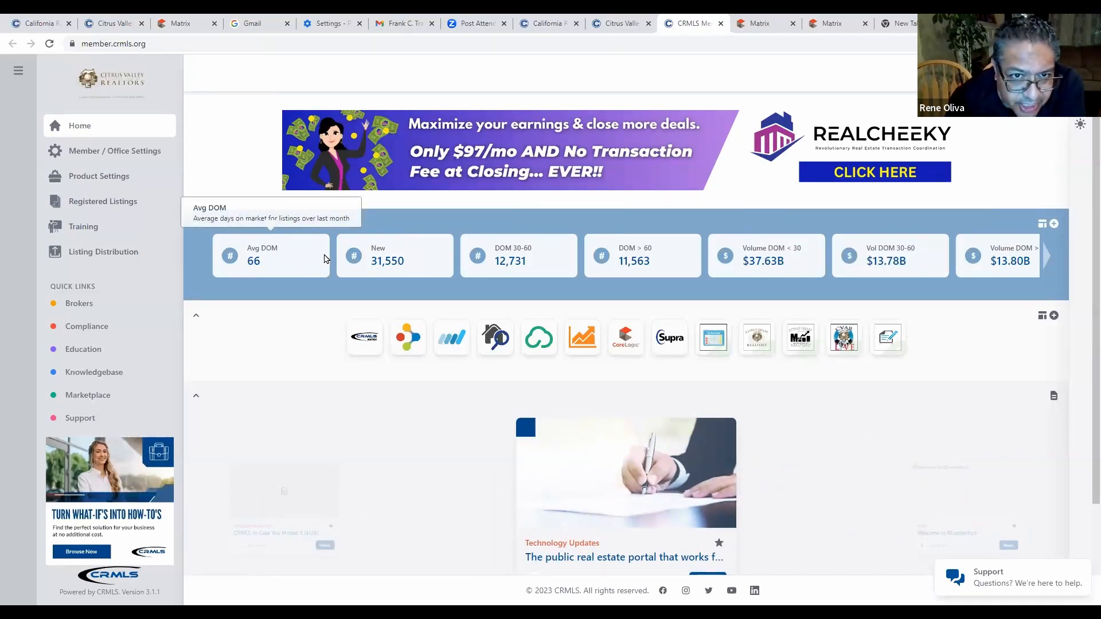
pyautogui.moveTo(521, 255)
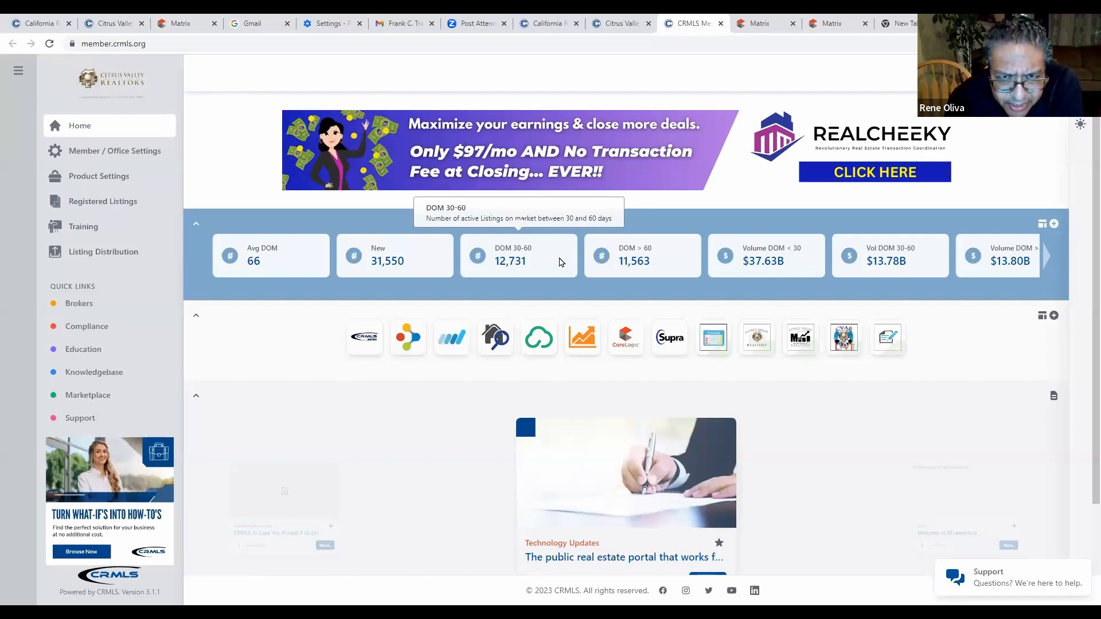
pyautogui.click(1046, 256)
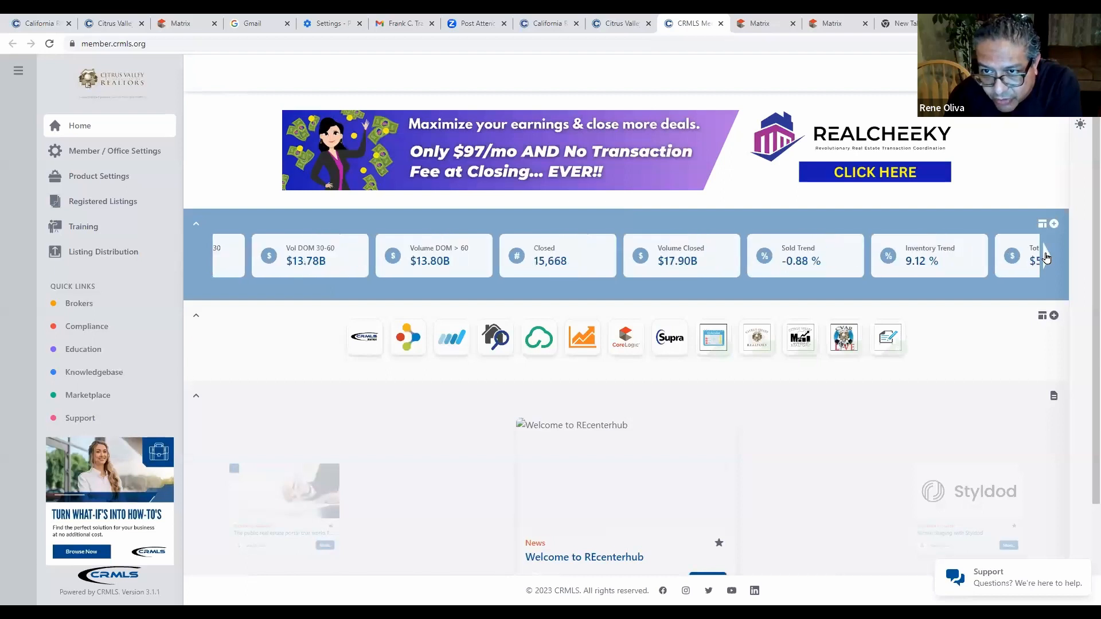
pyautogui.click(1046, 258)
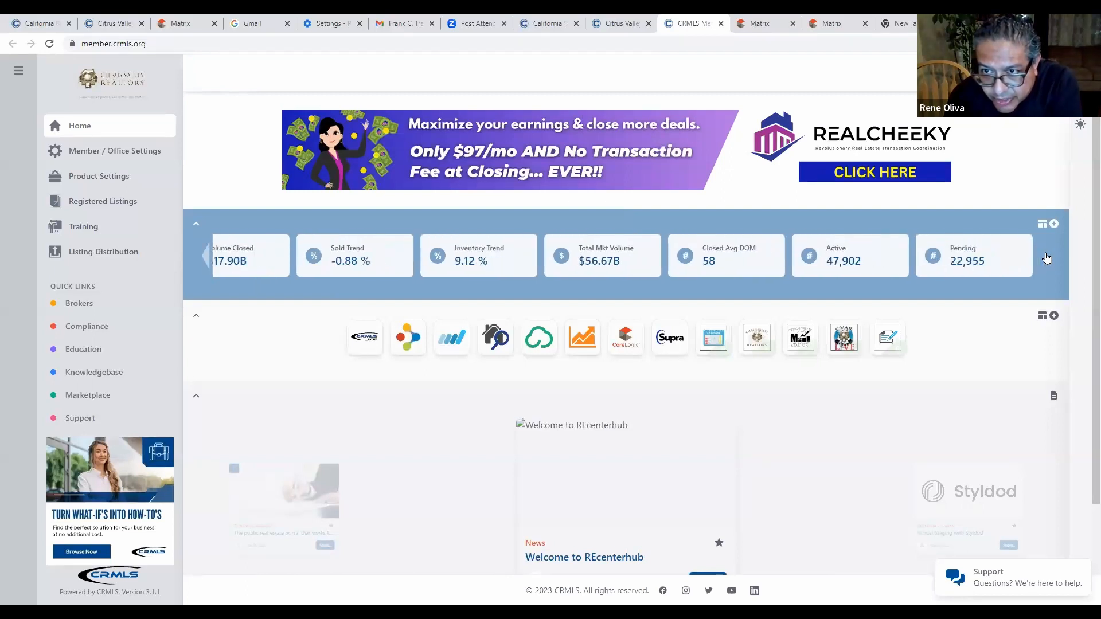
pyautogui.click(205, 259)
pyautogui.click(205, 259)
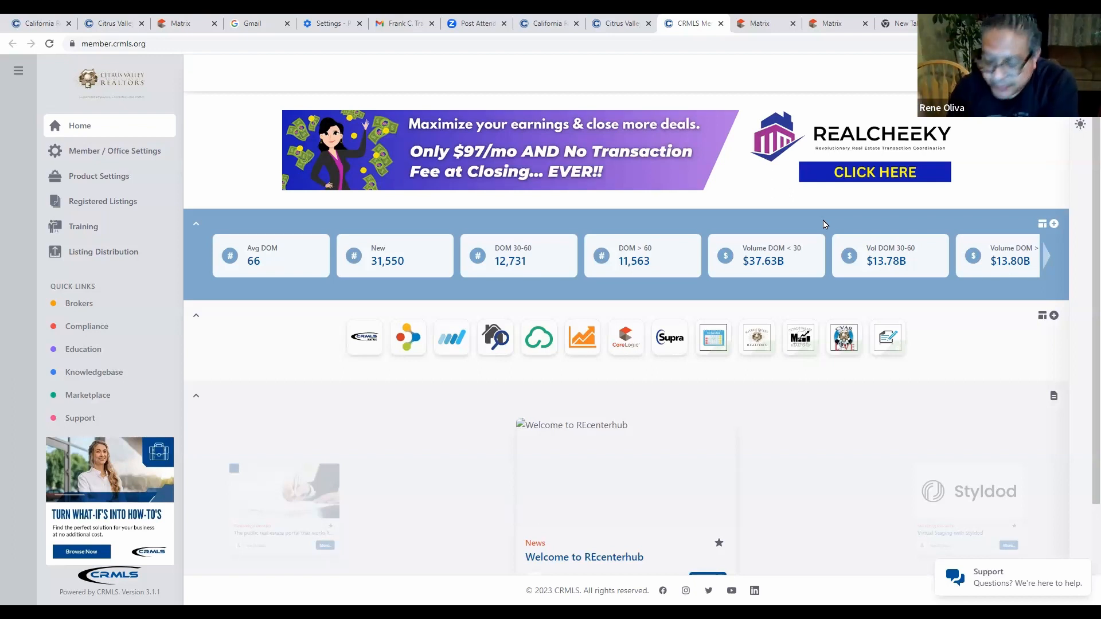
# Reorder stats as Volume DOM < 30, DOM 30-60, Volume DOM > 60, DOM > 60, Vol DOM 30-60.
pyautogui.click(1054, 225)
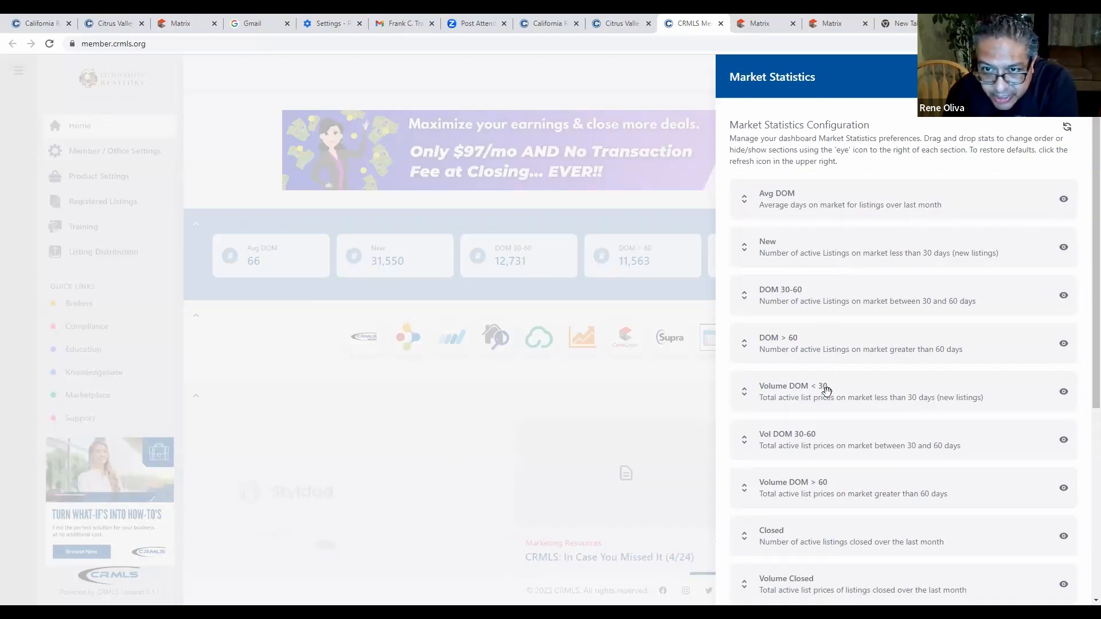
pyautogui.moveTo(826, 390); pyautogui.dragTo(828, 252)
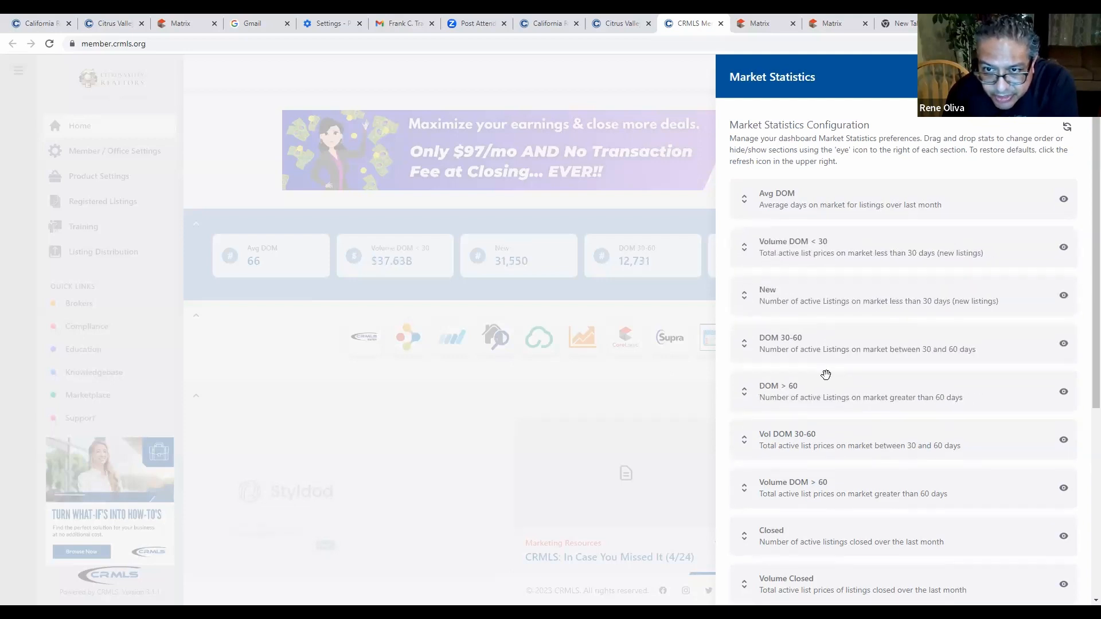
pyautogui.moveTo(831, 388); pyautogui.dragTo(829, 287)
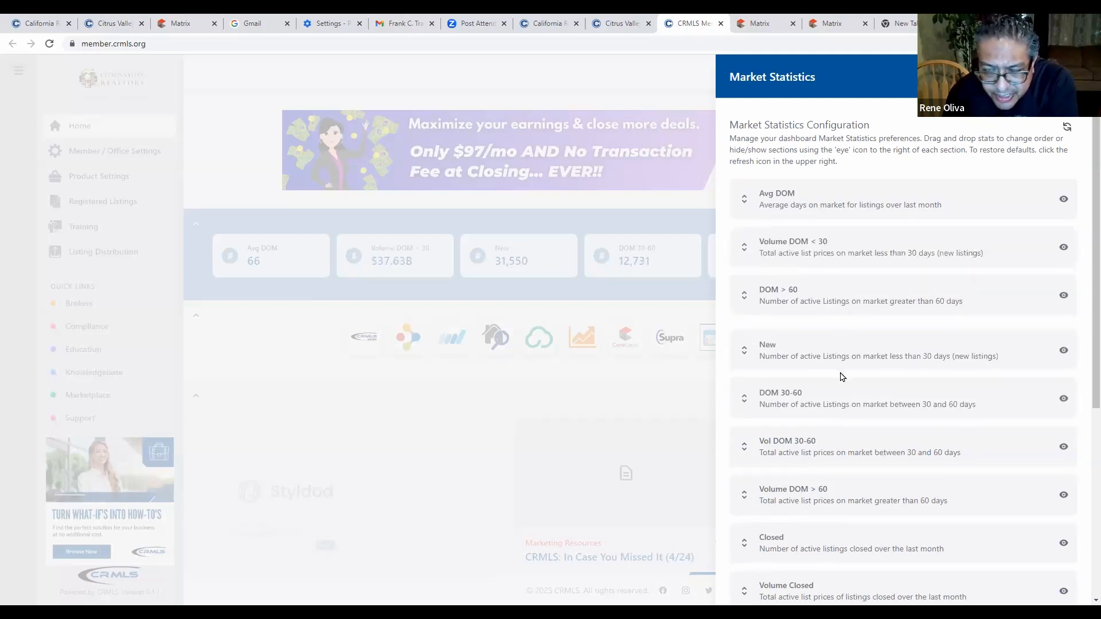
pyautogui.moveTo(843, 438); pyautogui.dragTo(834, 317)
pyautogui.moveTo(836, 445); pyautogui.dragTo(836, 287)
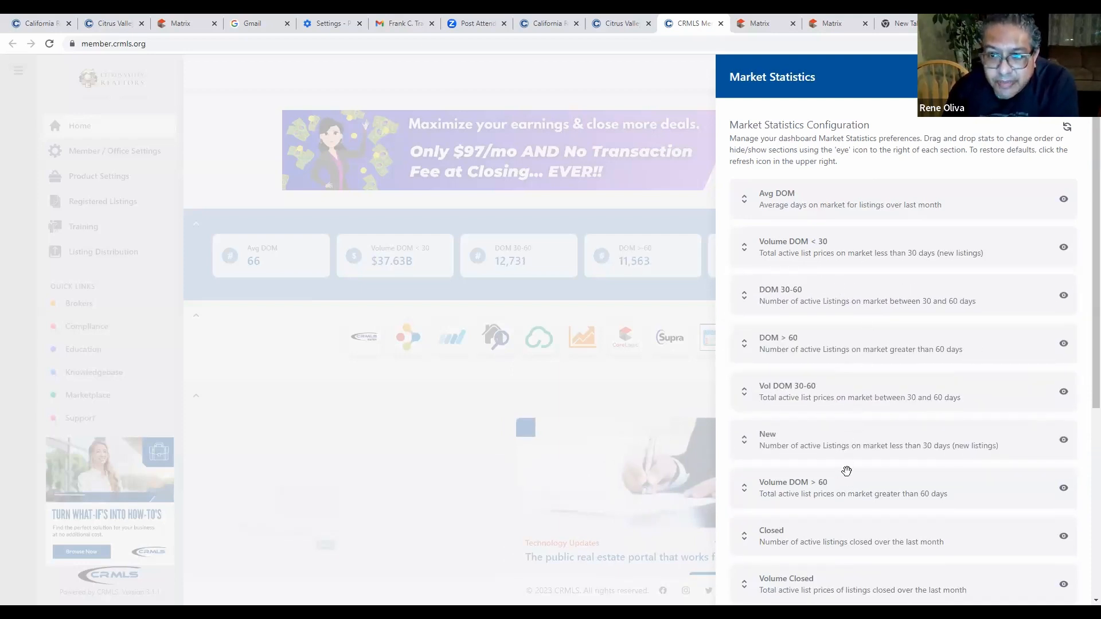
pyautogui.moveTo(847, 472); pyautogui.dragTo(841, 313)
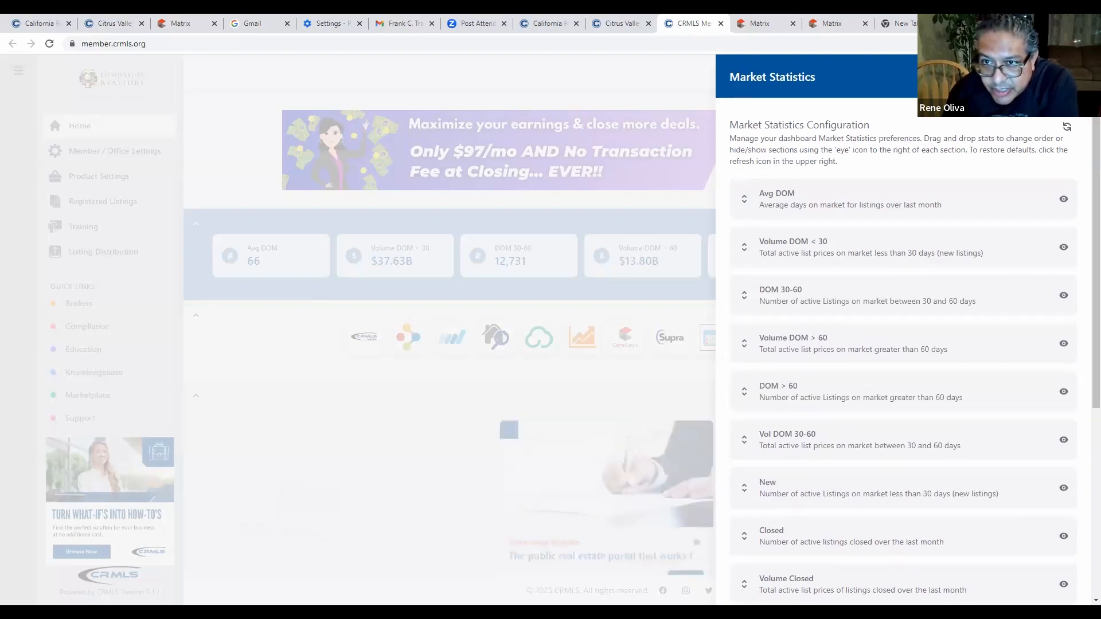
# Close the Market Statistics Configuration panel to see the reordered stat cards.
pyautogui.click(1067, 77)
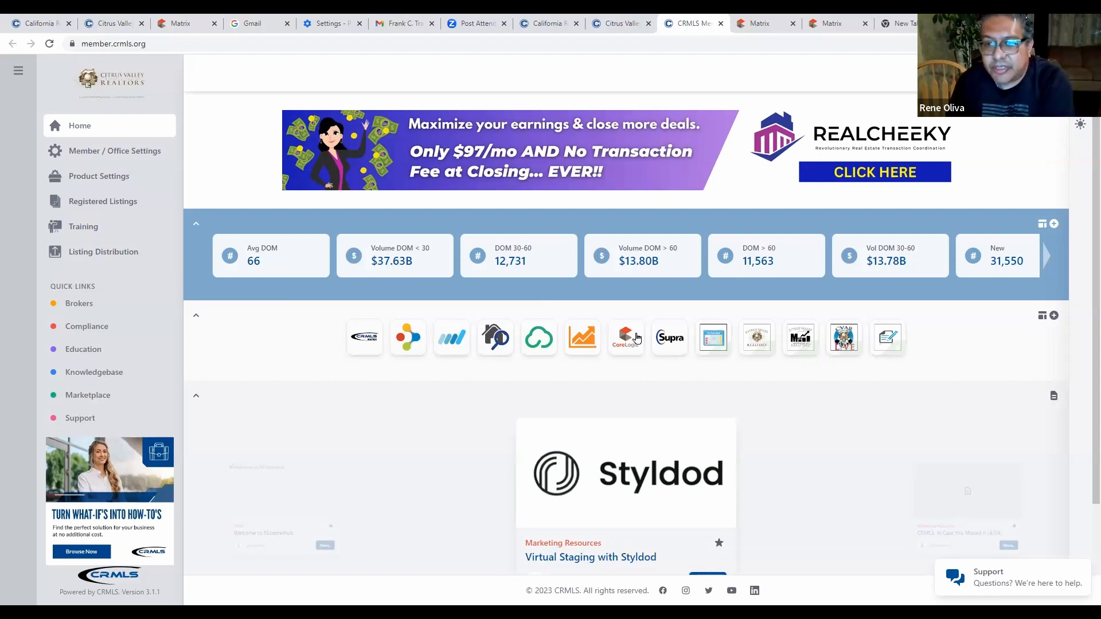
# Toggle the stat cards to compact view and back, returning to the first statistics.
pyautogui.click(1041, 226)
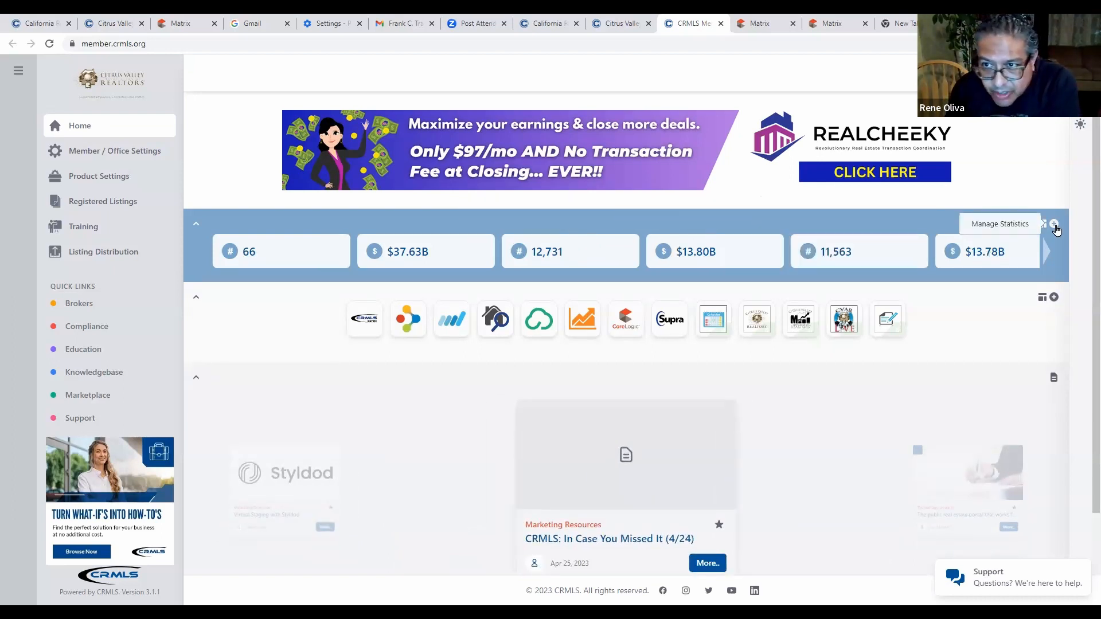
pyautogui.click(1041, 225)
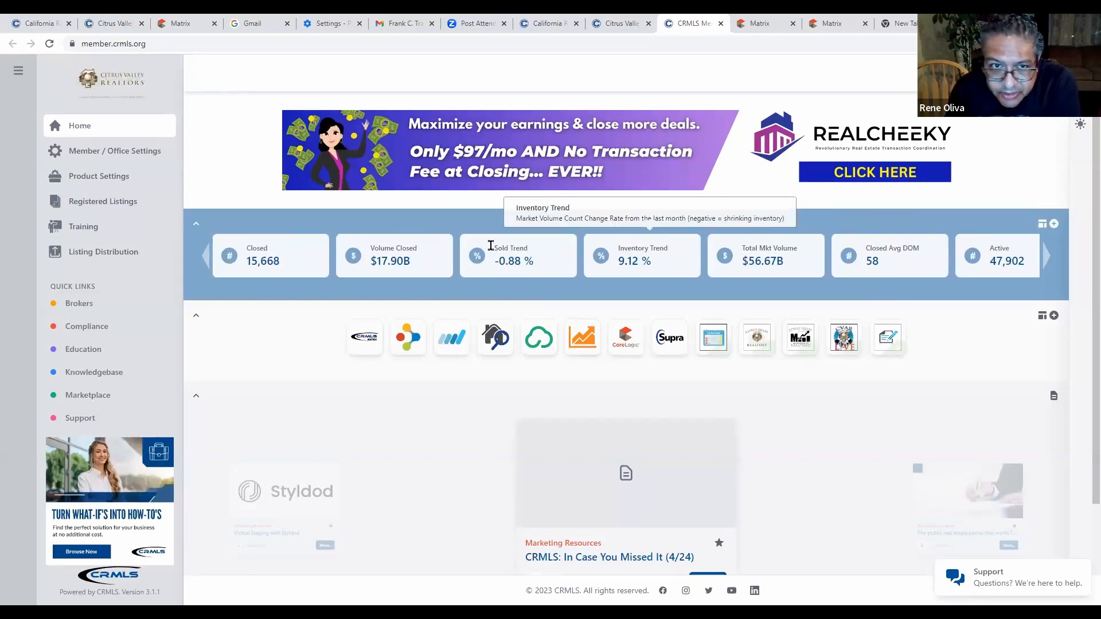
pyautogui.click(207, 260)
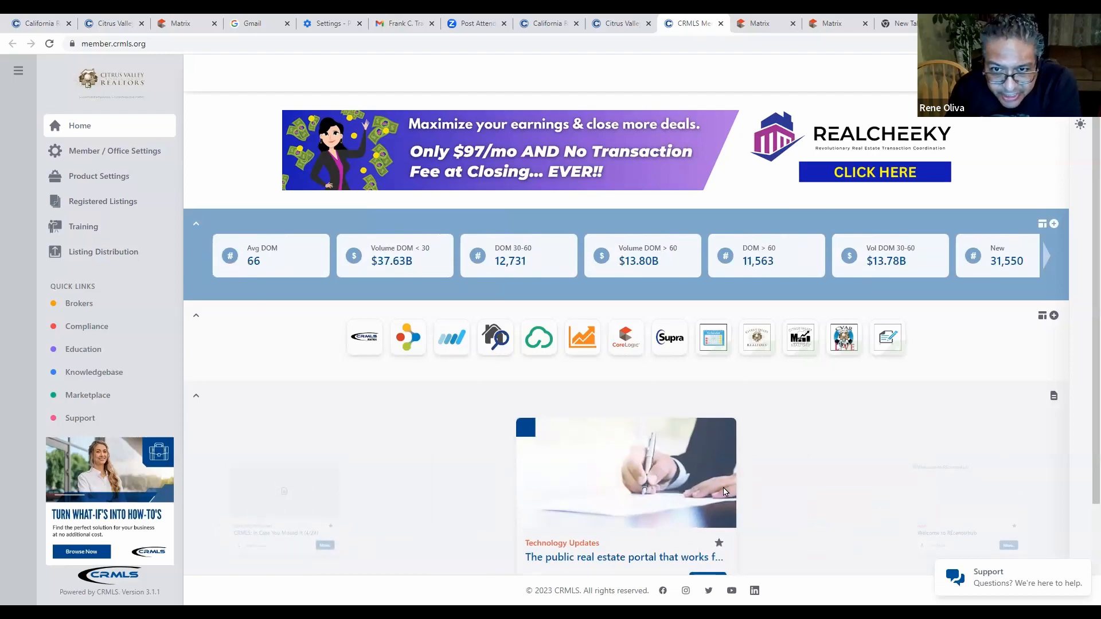
pyautogui.scroll(-2, 790, 477)
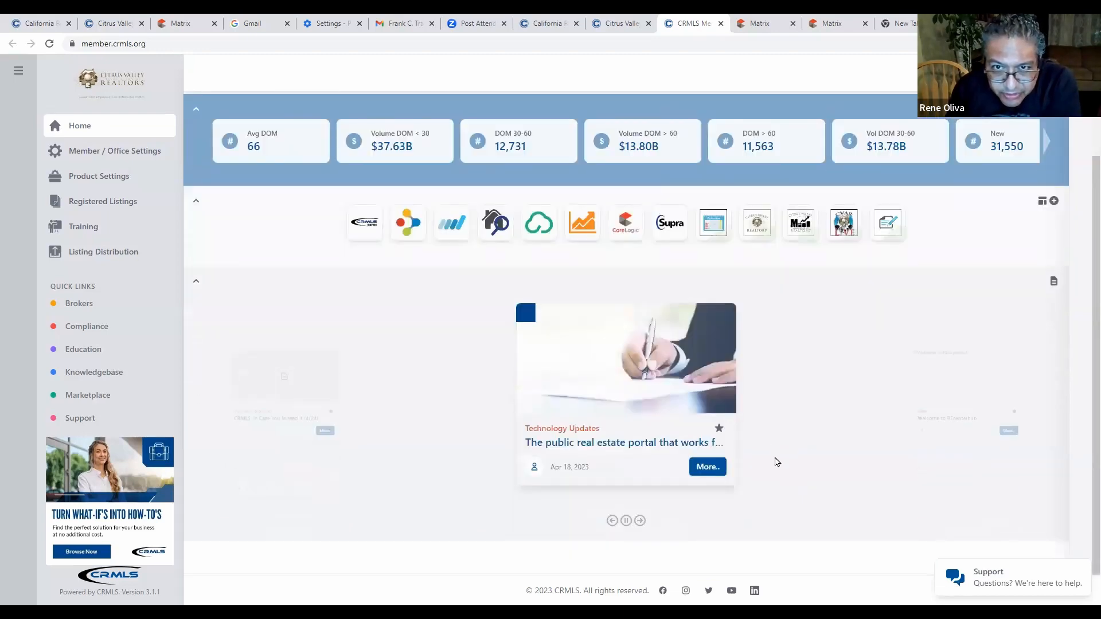
pyautogui.scroll(2, 778, 461)
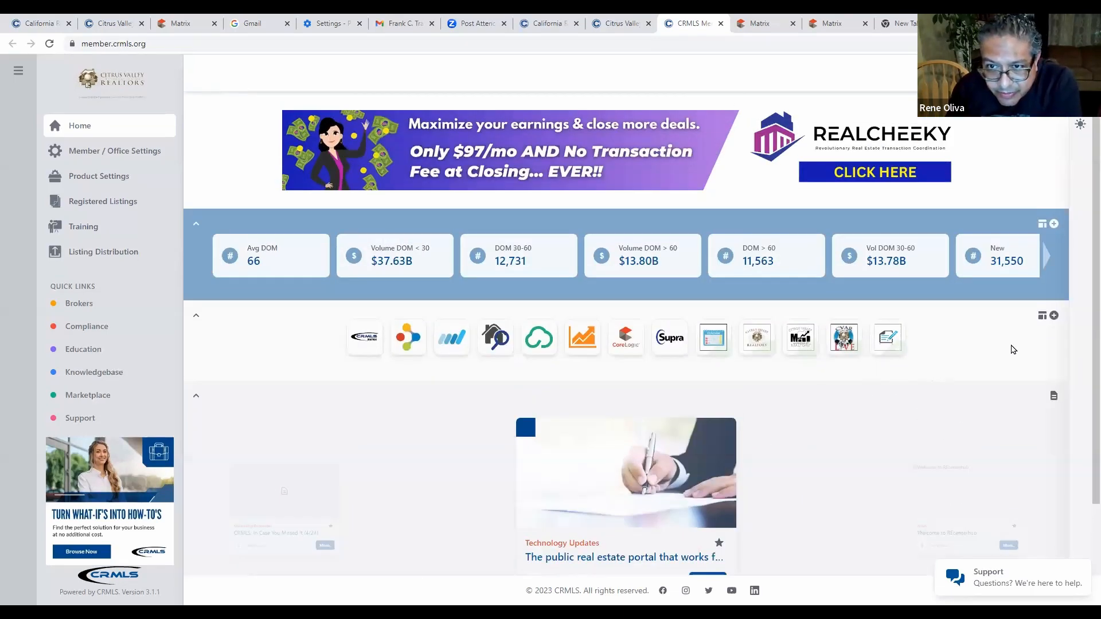
pyautogui.scroll(-1, 1014, 349)
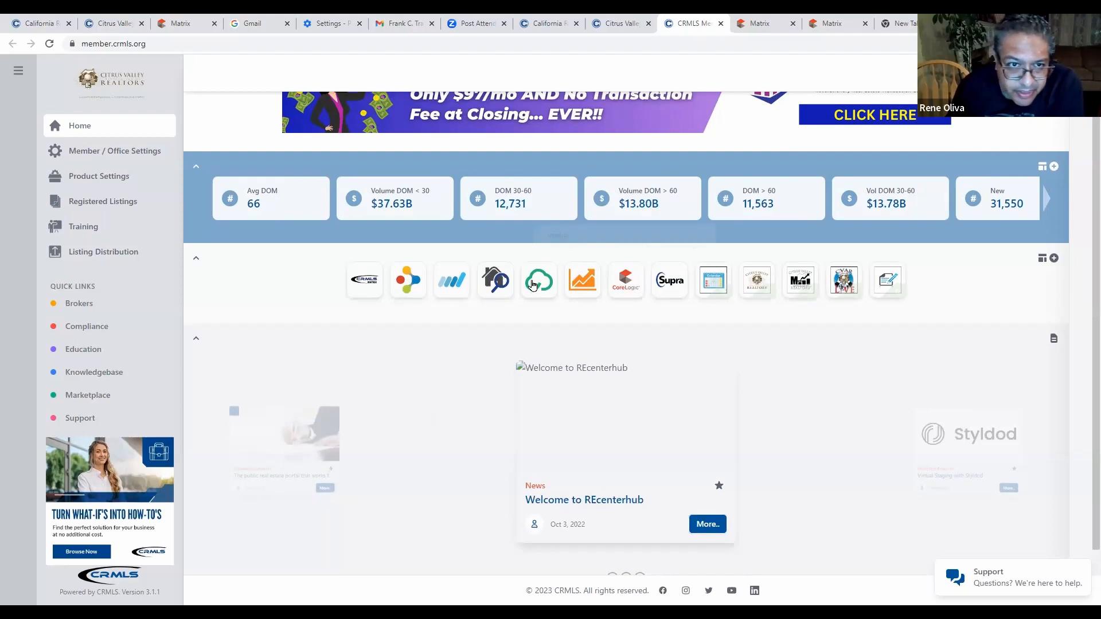
pyautogui.scroll(1, 247, 310)
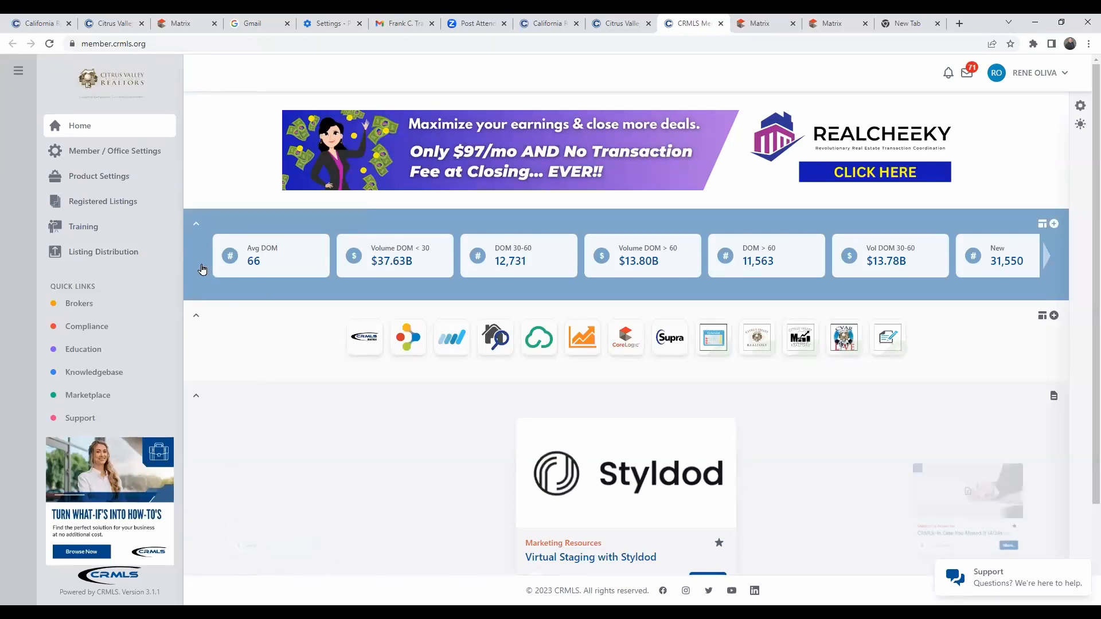
# Page the statistics carousel to its last cards: Total Mkt Volume, Active and Pending.
pyautogui.click(1045, 260)
pyautogui.click(1045, 261)
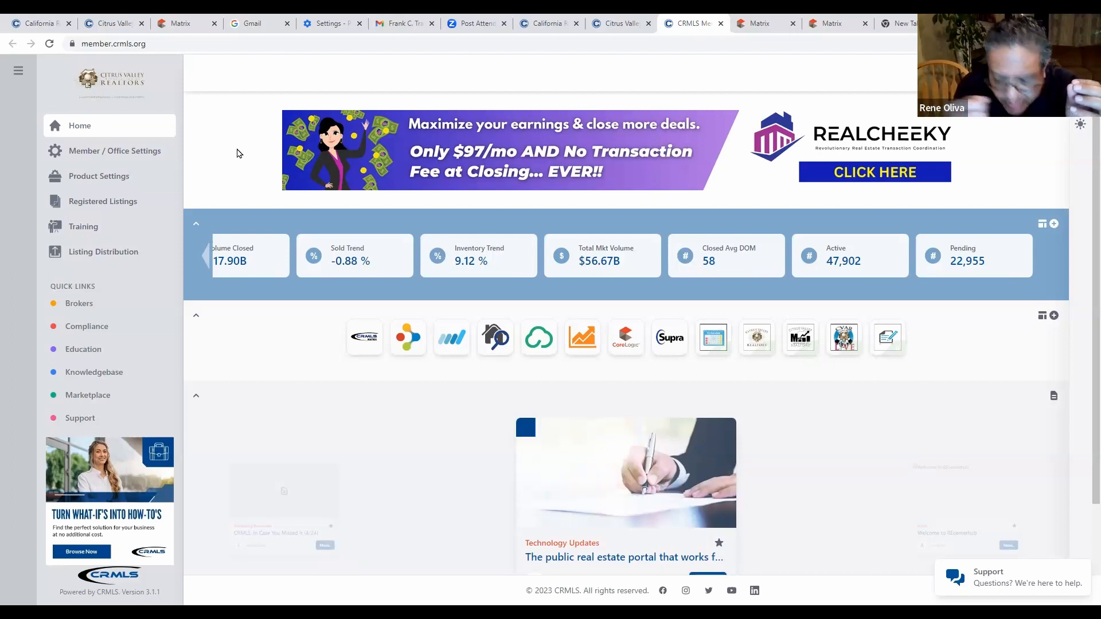
pyautogui.scroll(-2, 235, 154)
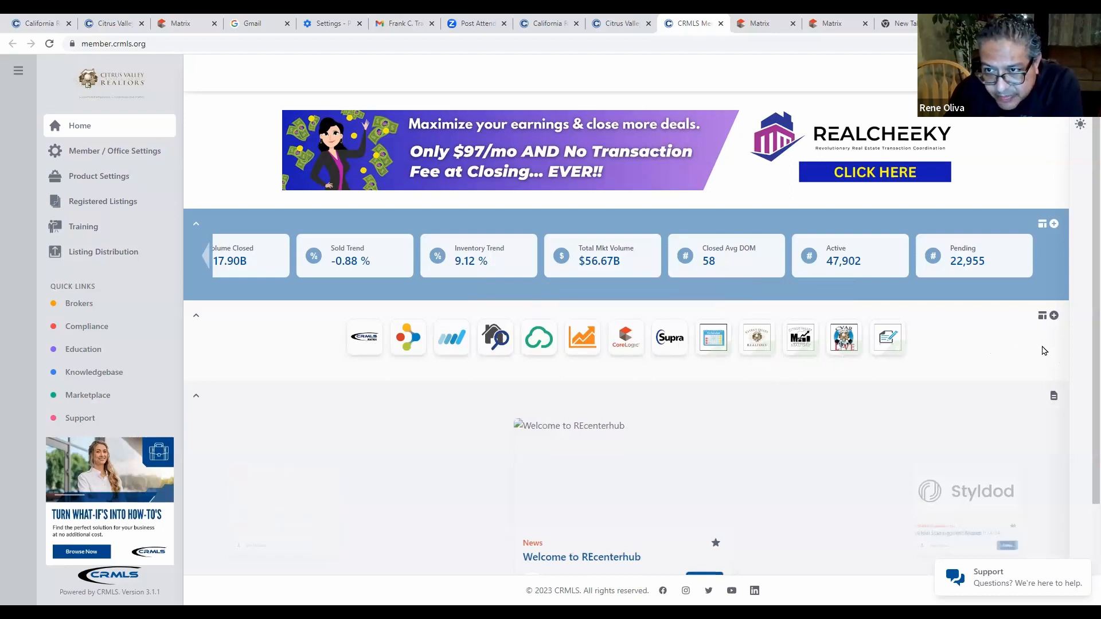
# Toggle Quick Launch apps to the labelled list and back, then open User Applications.
pyautogui.click(1043, 317)
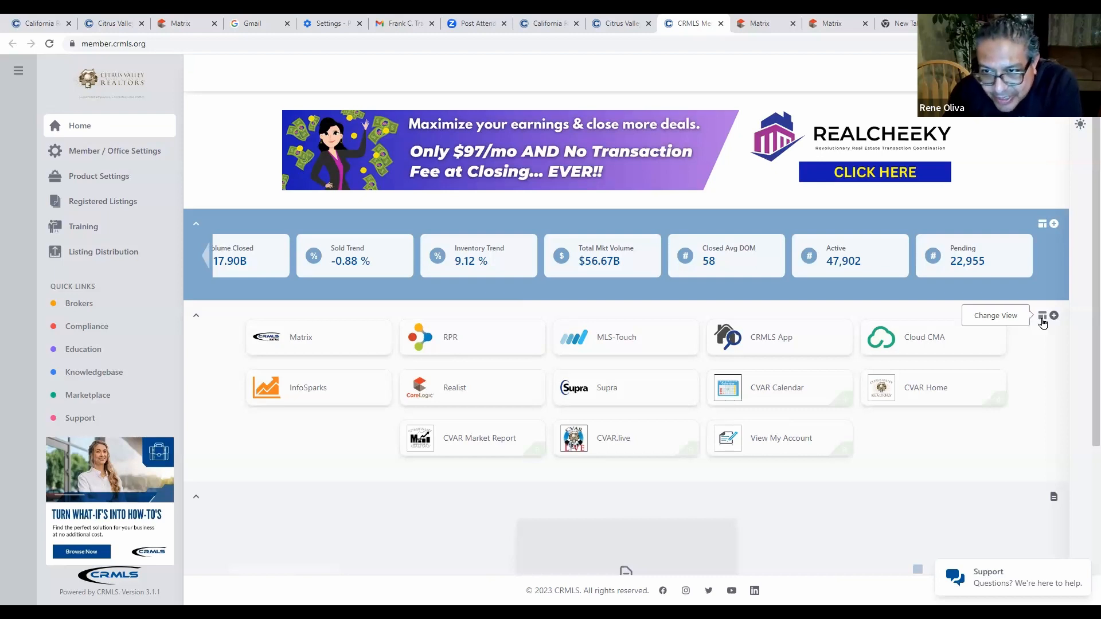
pyautogui.click(1042, 319)
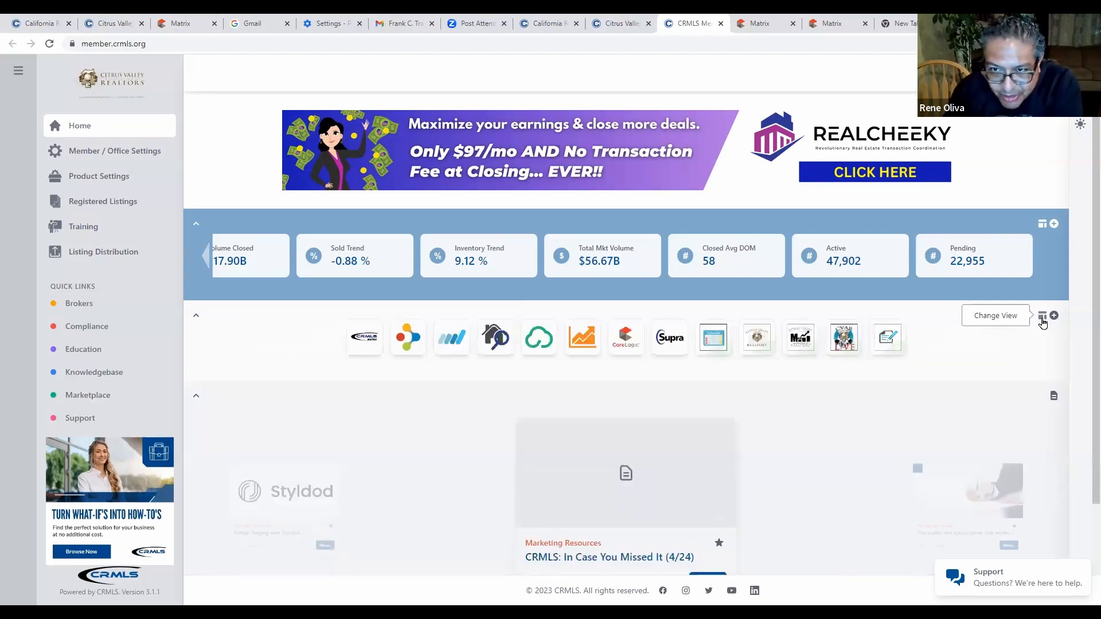
pyautogui.click(1054, 316)
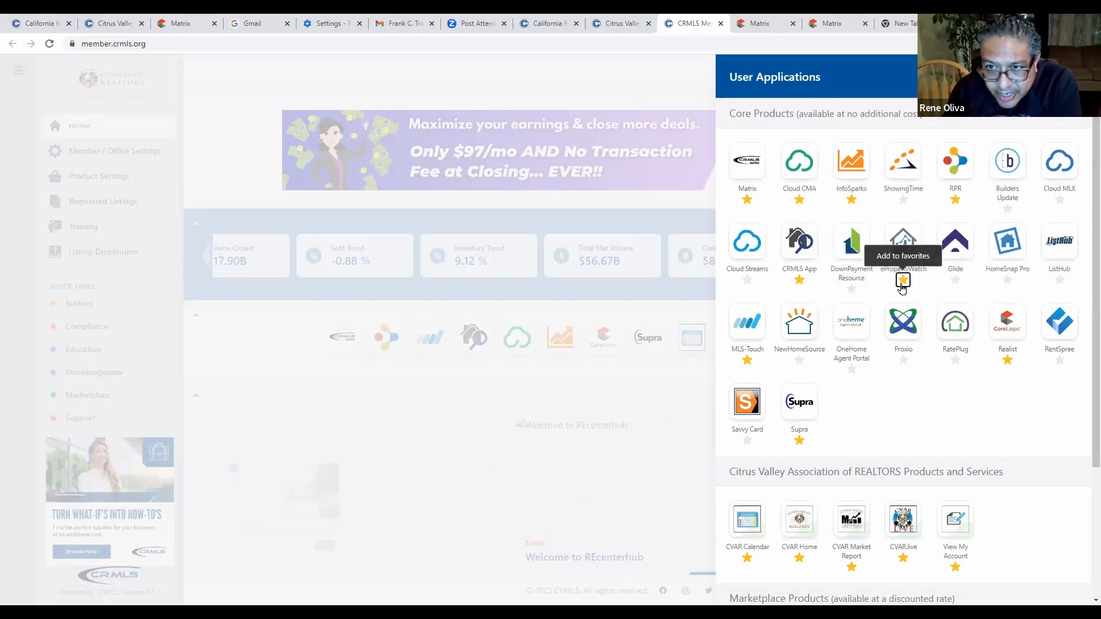
# Unstar ePropertyWatch so Matrix, Cloud CMA, InfoSparks, RPR, CRMLS App, Realist and Supra remain, then close the list.
pyautogui.click(902, 284)
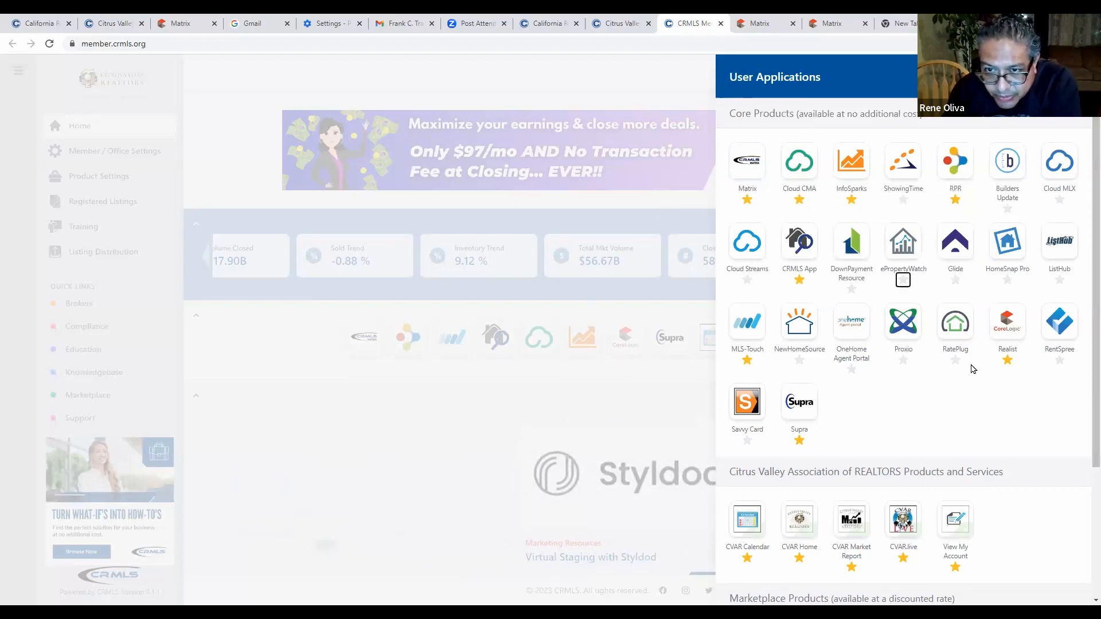
pyautogui.scroll(-3, 974, 367)
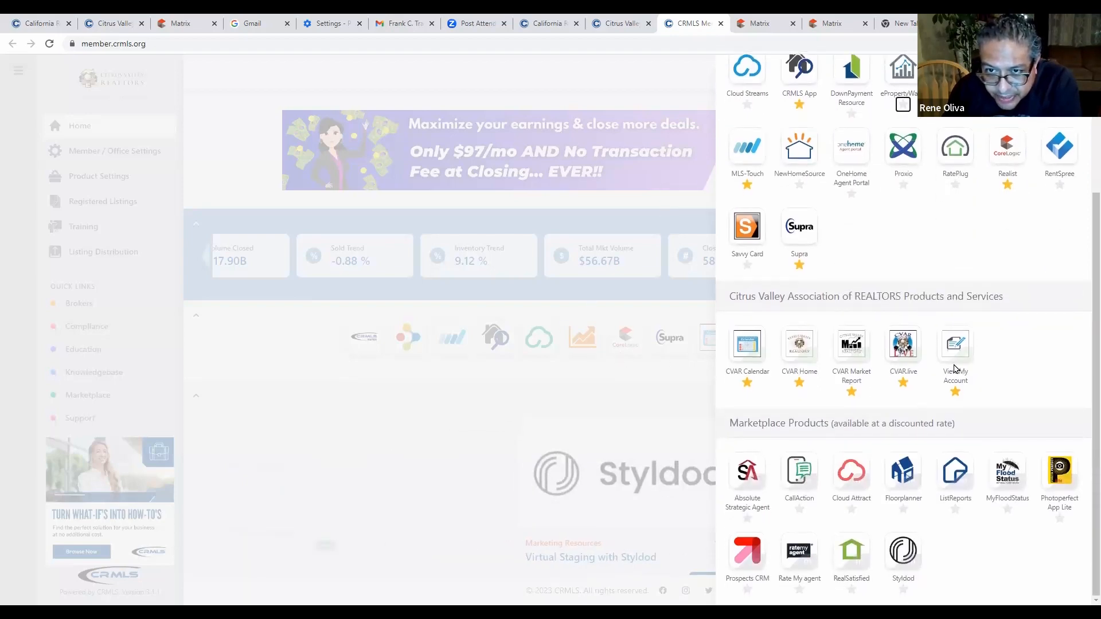
pyautogui.scroll(3, 1005, 367)
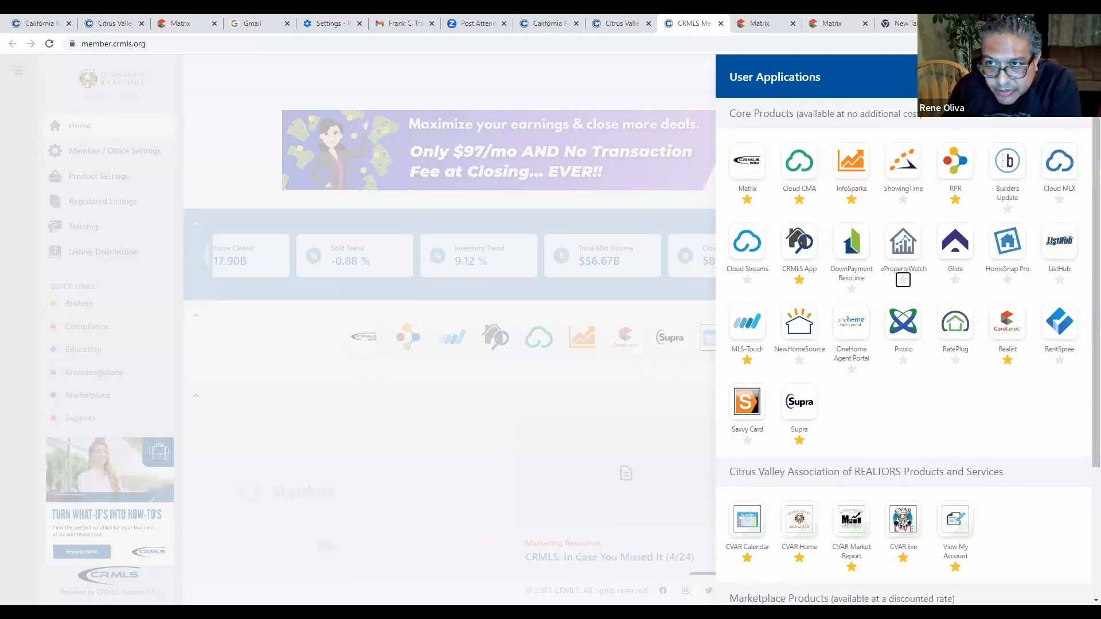
pyautogui.click(691, 327)
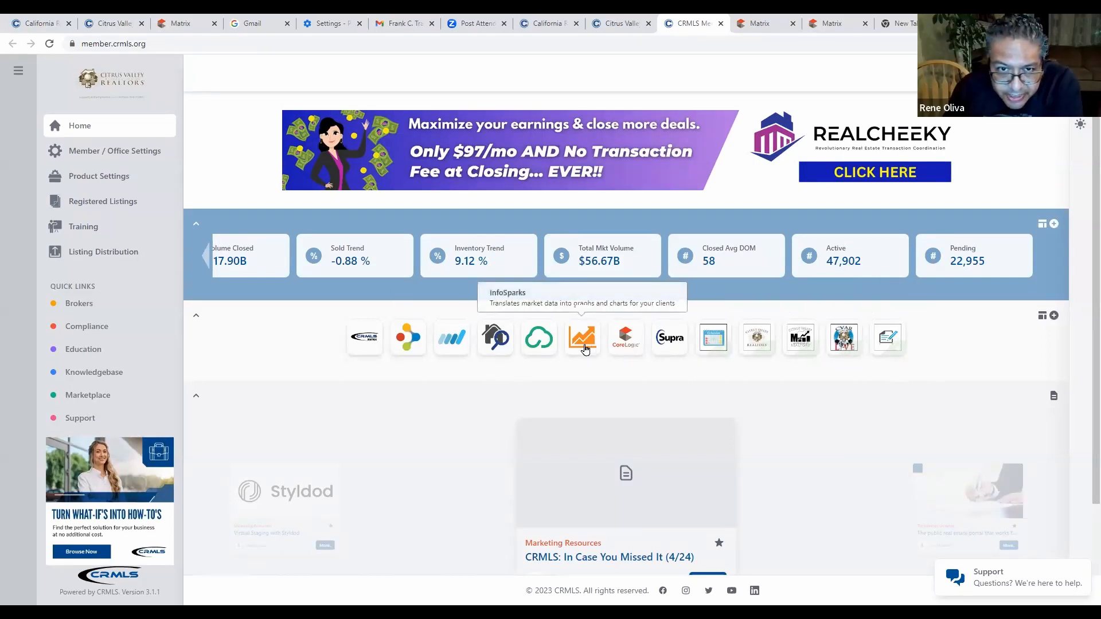
# Drag InfoSparks into the fourth quick-launch slot and Realist ahead of CRMLS App.
pyautogui.moveTo(585, 349); pyautogui.dragTo(537, 350)
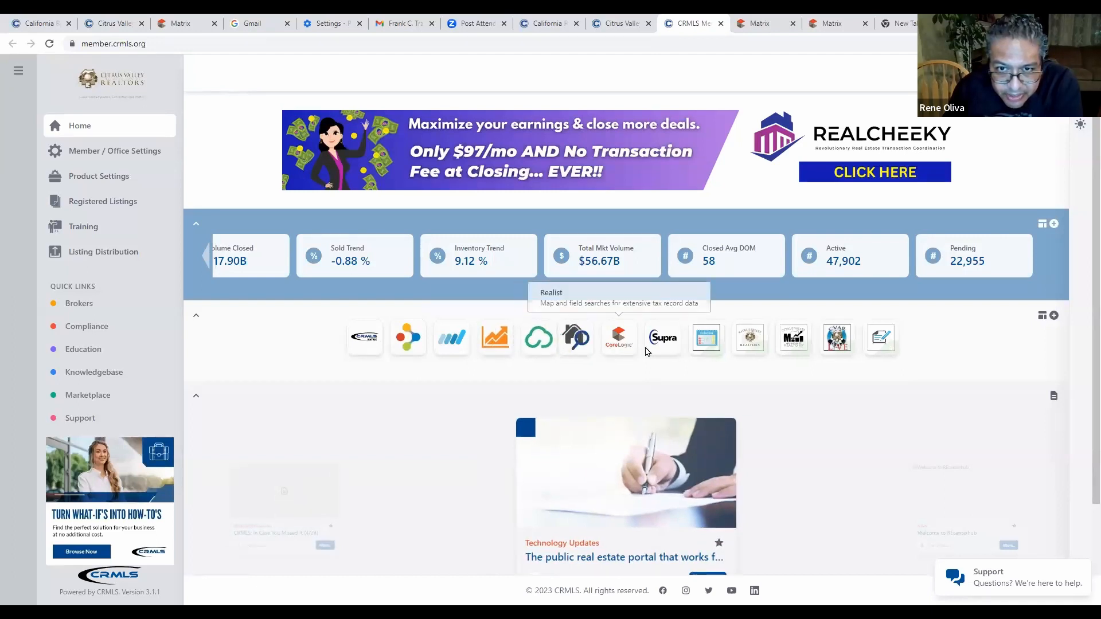
pyautogui.moveTo(620, 348); pyautogui.dragTo(580, 350)
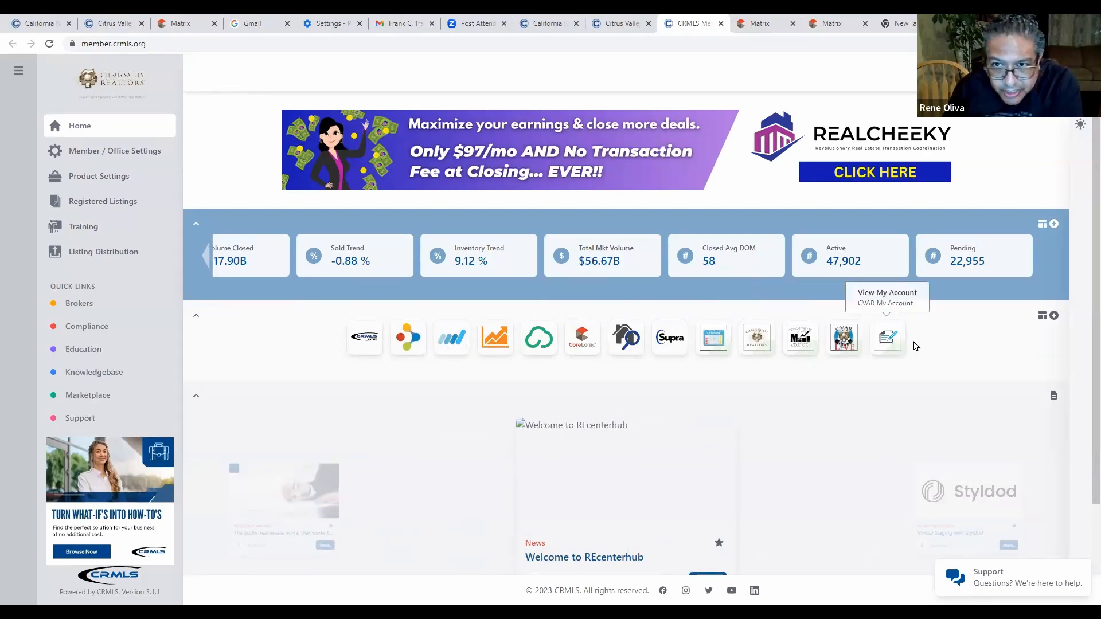
pyautogui.scroll(-2, 998, 347)
pyautogui.scroll(2, 987, 347)
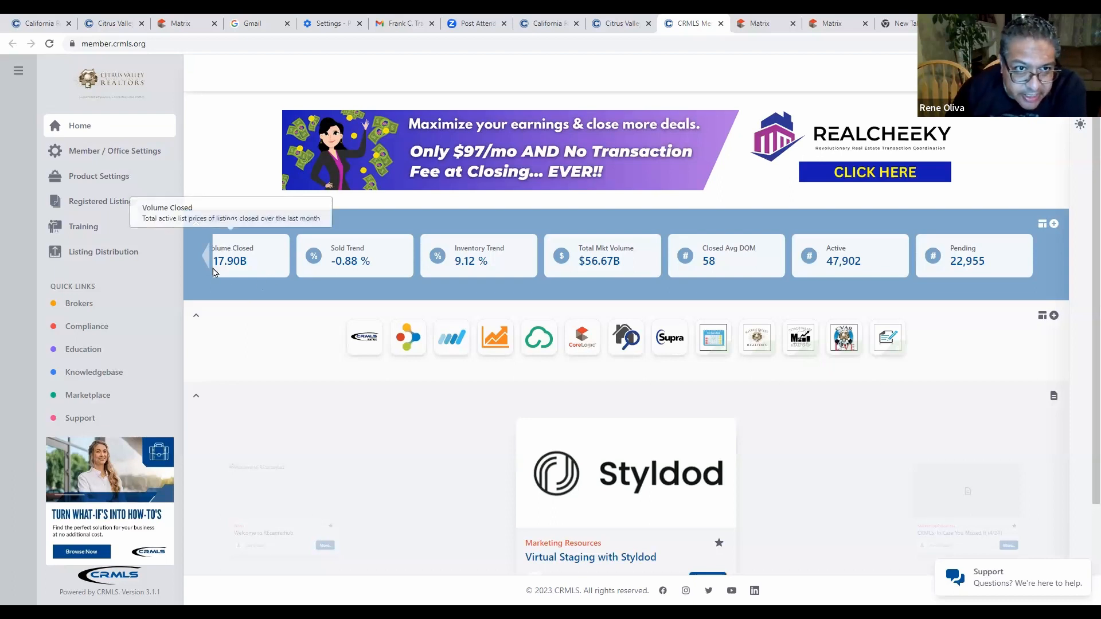
# Collapse the Market Statistics, Quick Launch and Articles sections.
pyautogui.click(197, 228)
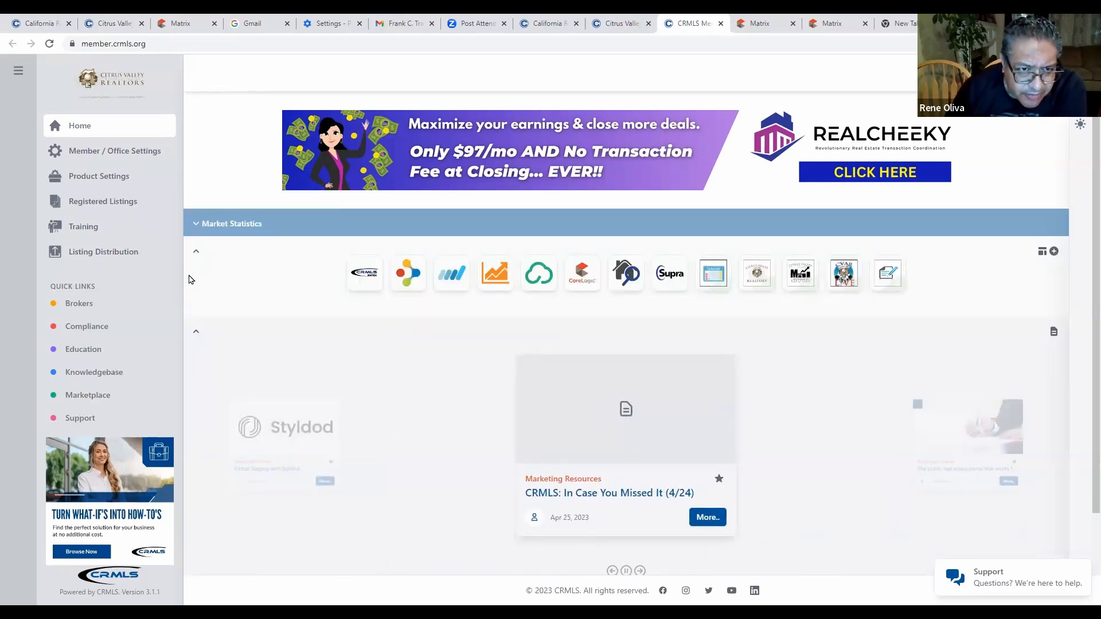
pyautogui.click(196, 253)
pyautogui.click(196, 279)
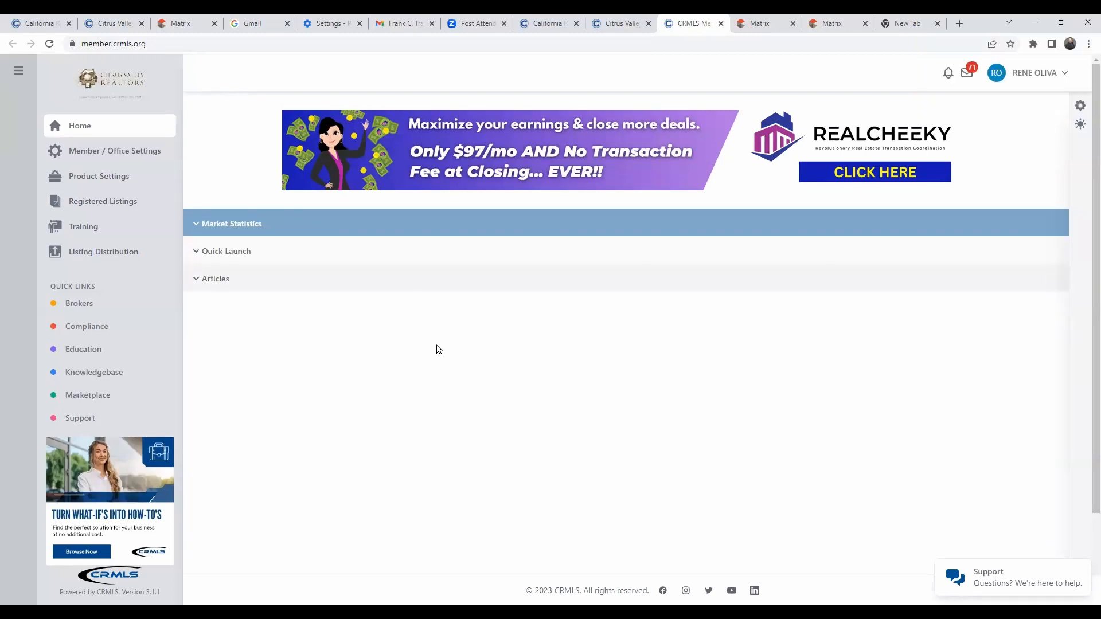
# Re-expand Market Statistics, Quick Launch and Articles, then scroll to the article cards.
pyautogui.click(197, 225)
pyautogui.click(198, 315)
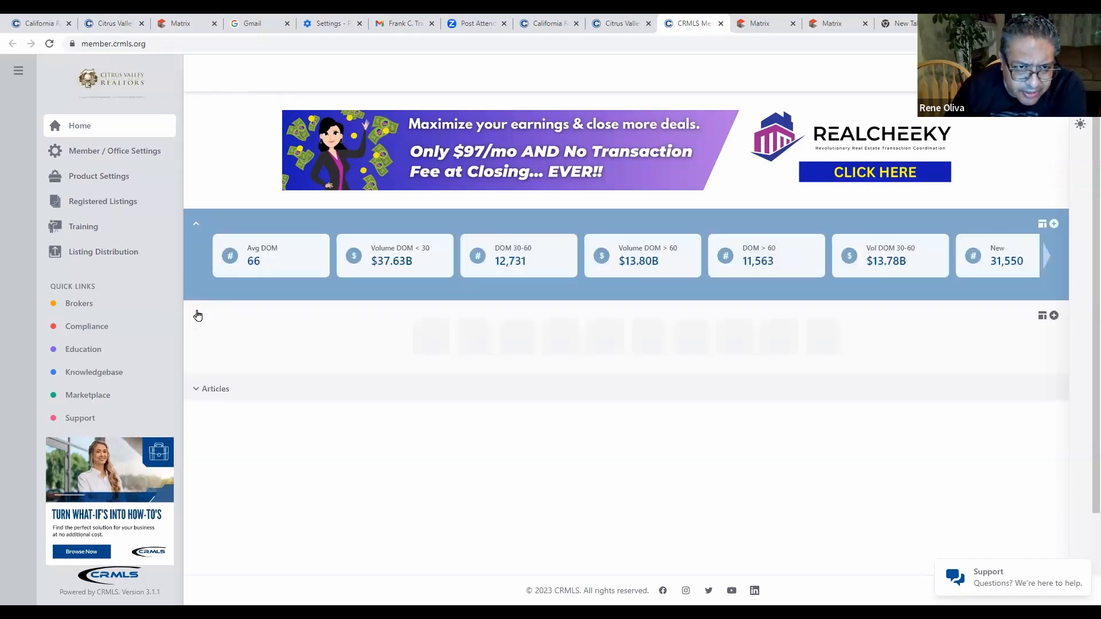
pyautogui.click(197, 396)
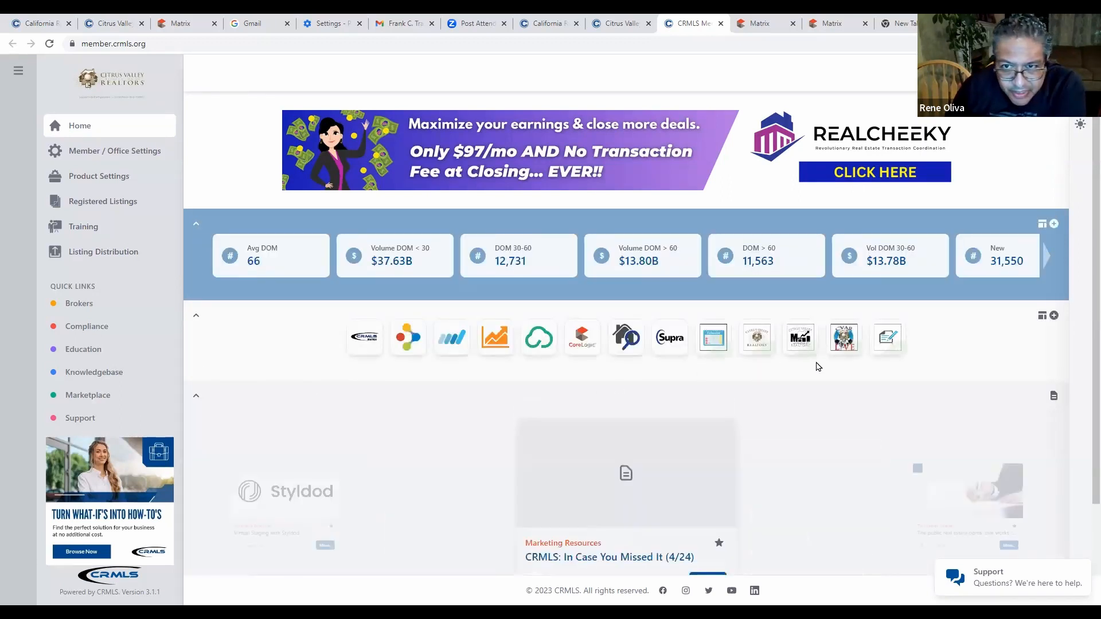
pyautogui.scroll(-2, 818, 367)
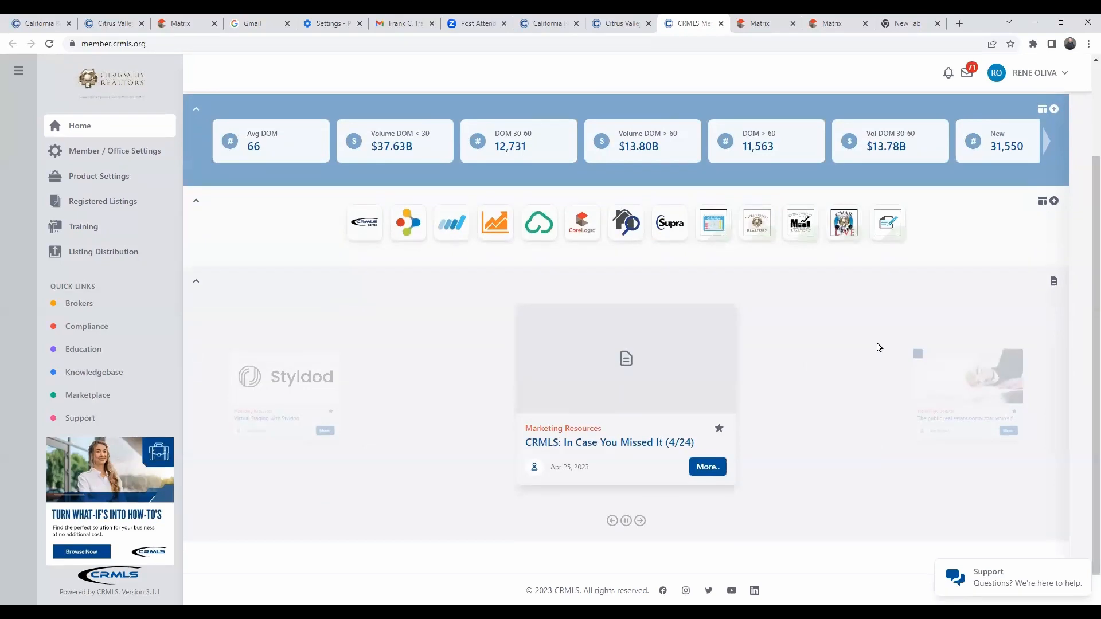
pyautogui.scroll(2, 869, 345)
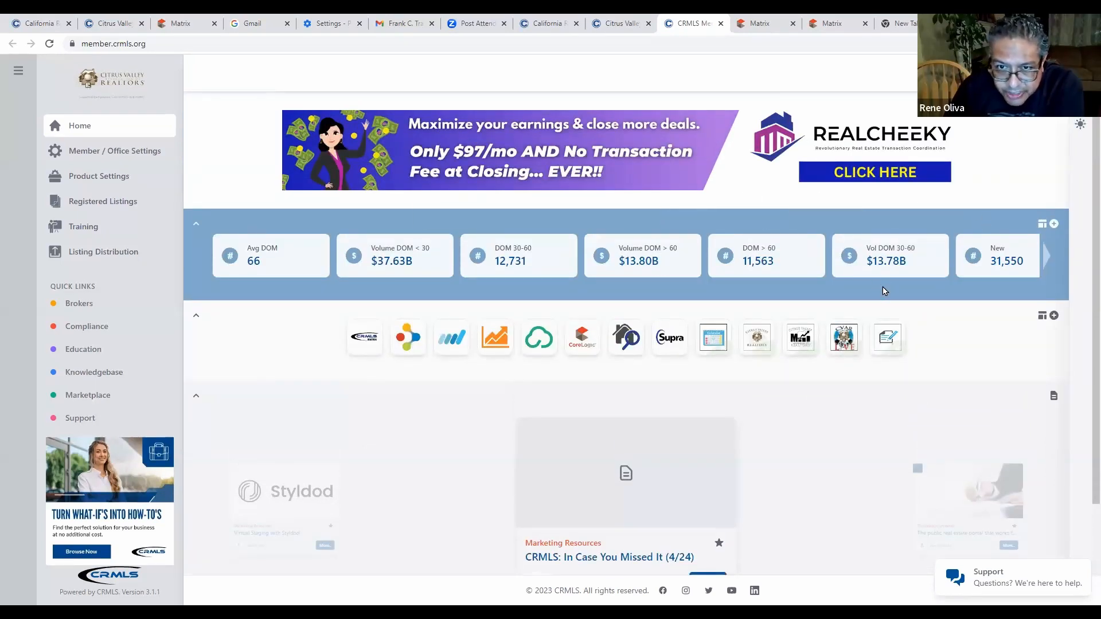
pyautogui.scroll(-2, 845, 386)
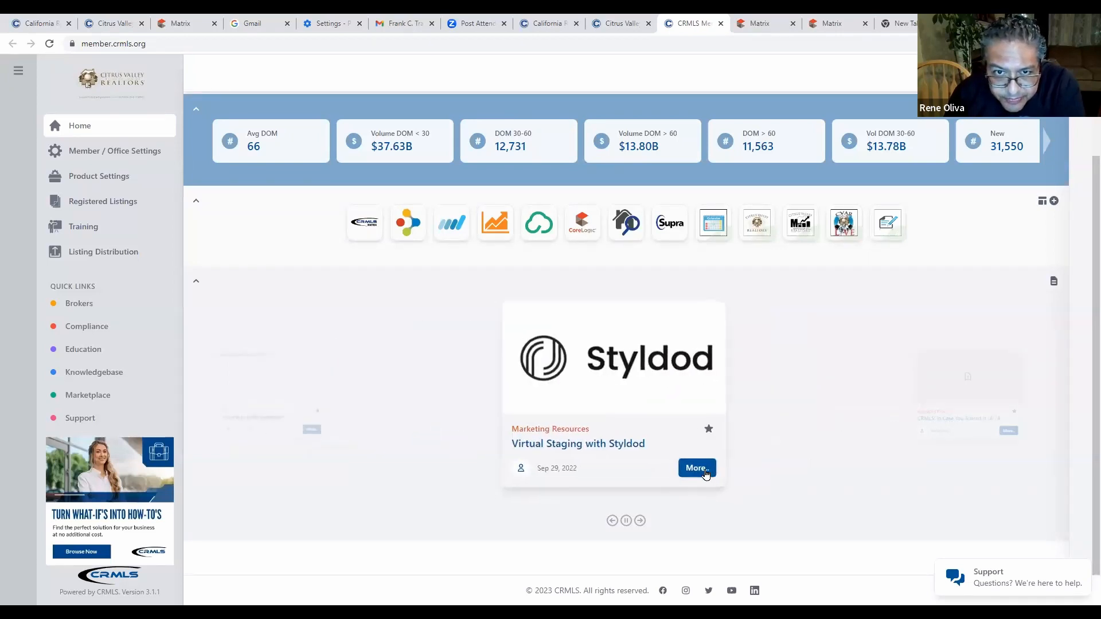
pyautogui.click(298, 398)
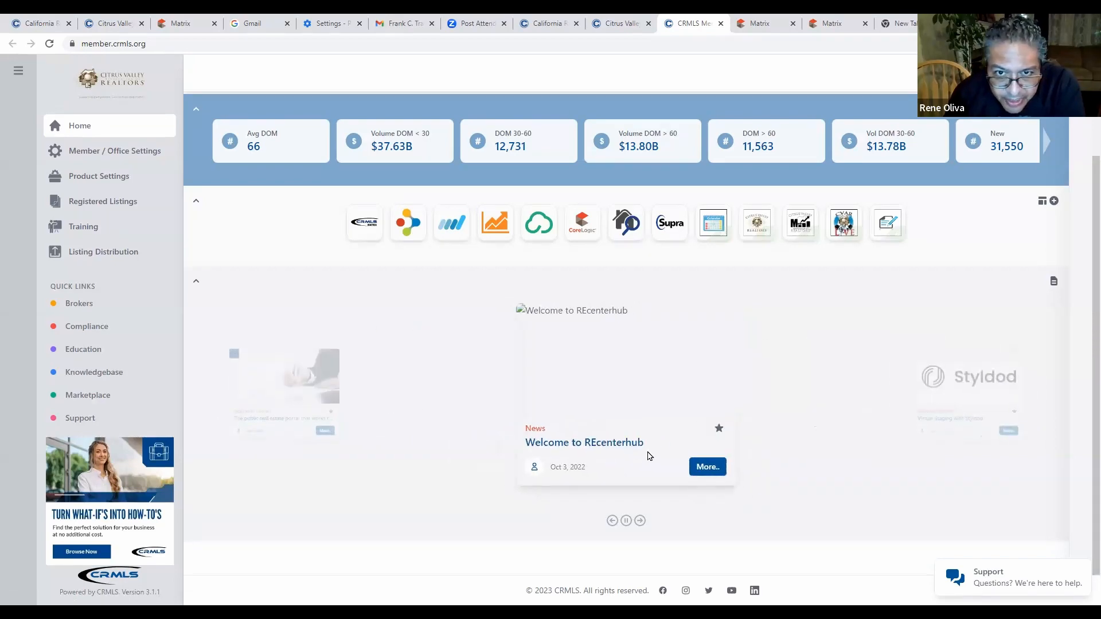
pyautogui.click(707, 470)
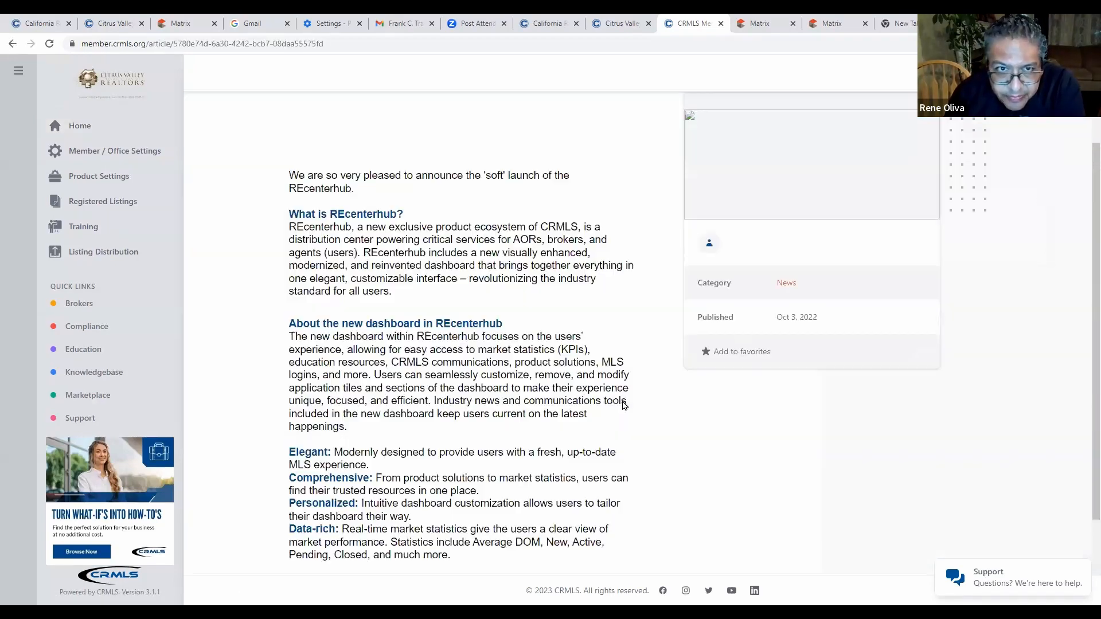
pyautogui.scroll(-2, 483, 357)
pyautogui.scroll(4, 497, 366)
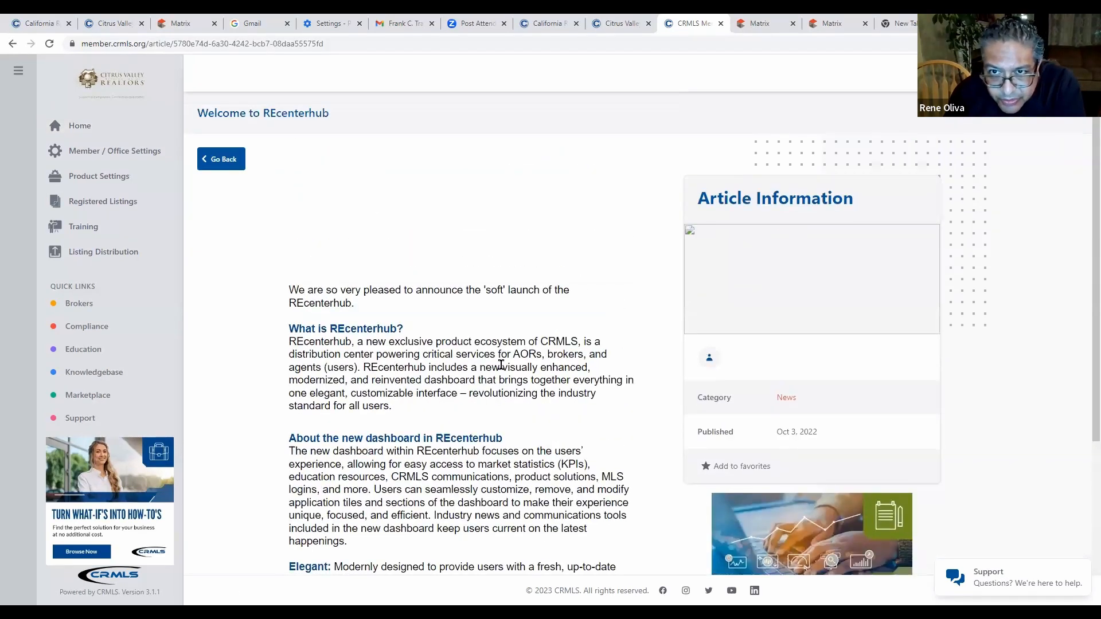
pyautogui.click(224, 162)
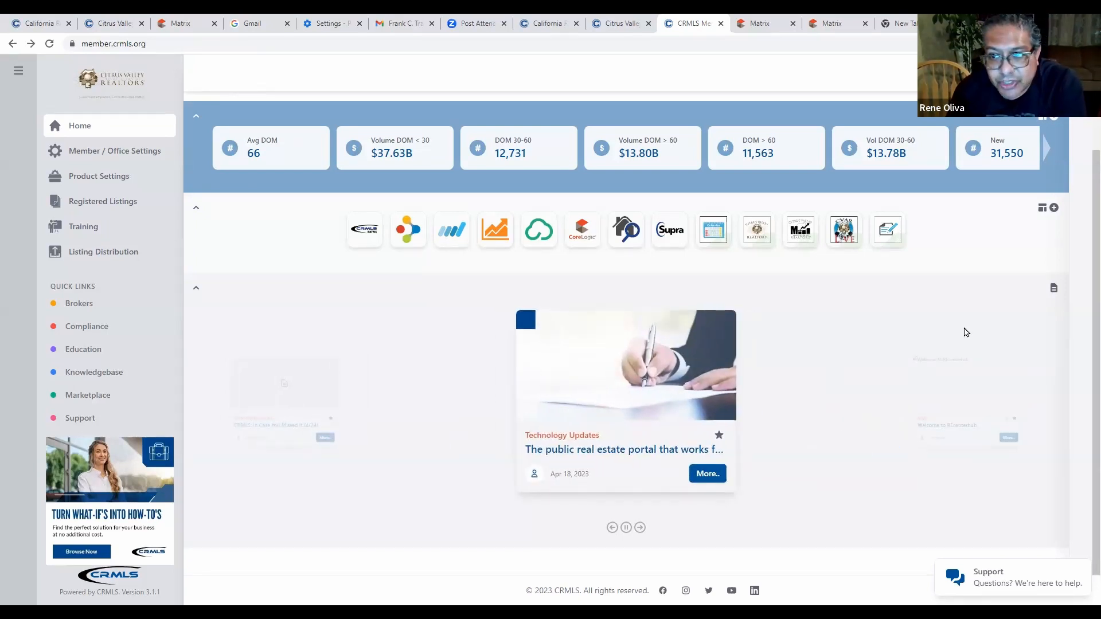
pyautogui.scroll(-1, 729, 388)
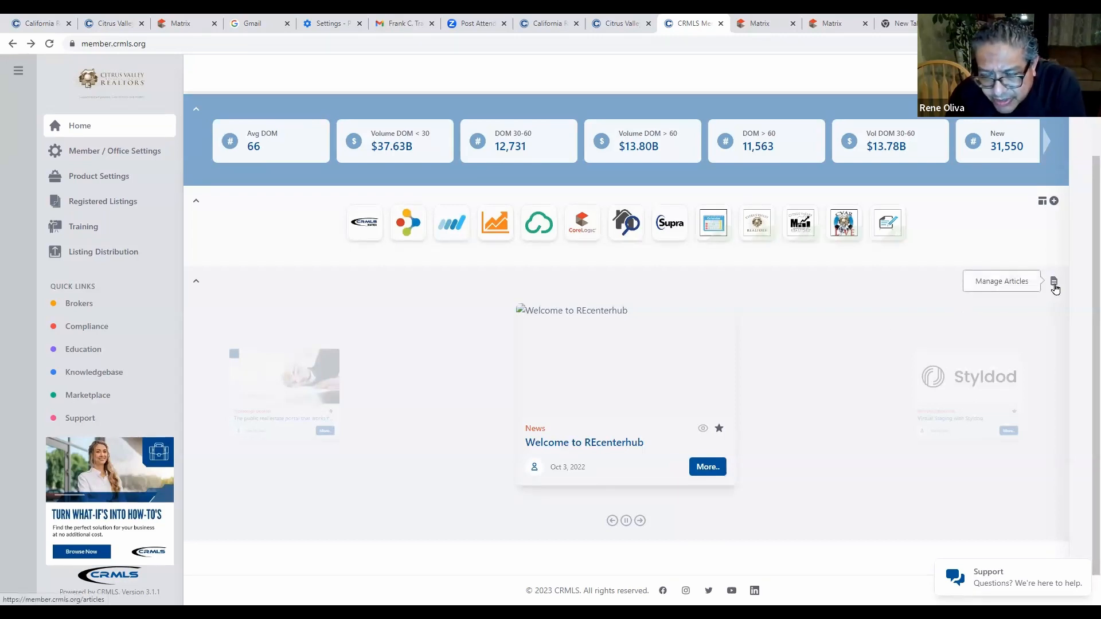
pyautogui.click(1055, 288)
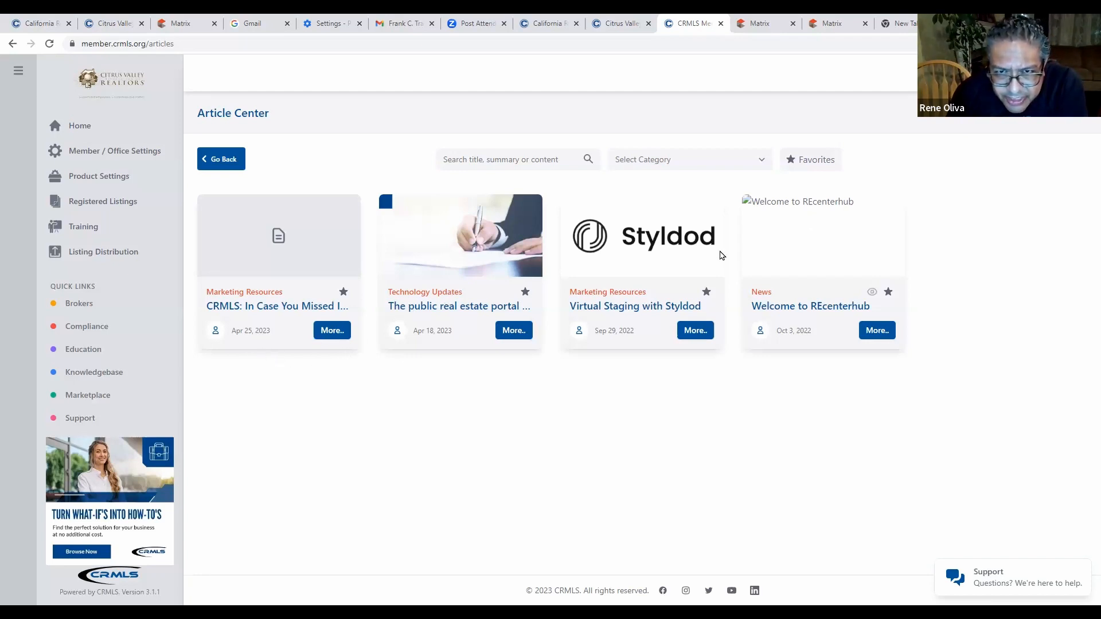
pyautogui.click(539, 200)
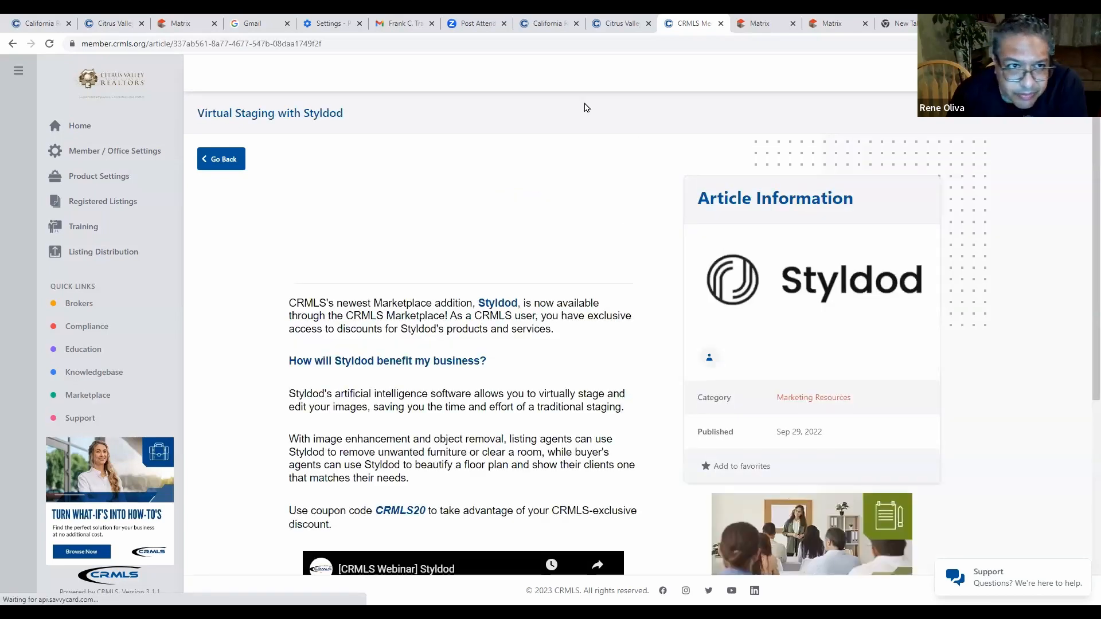
pyautogui.click(222, 160)
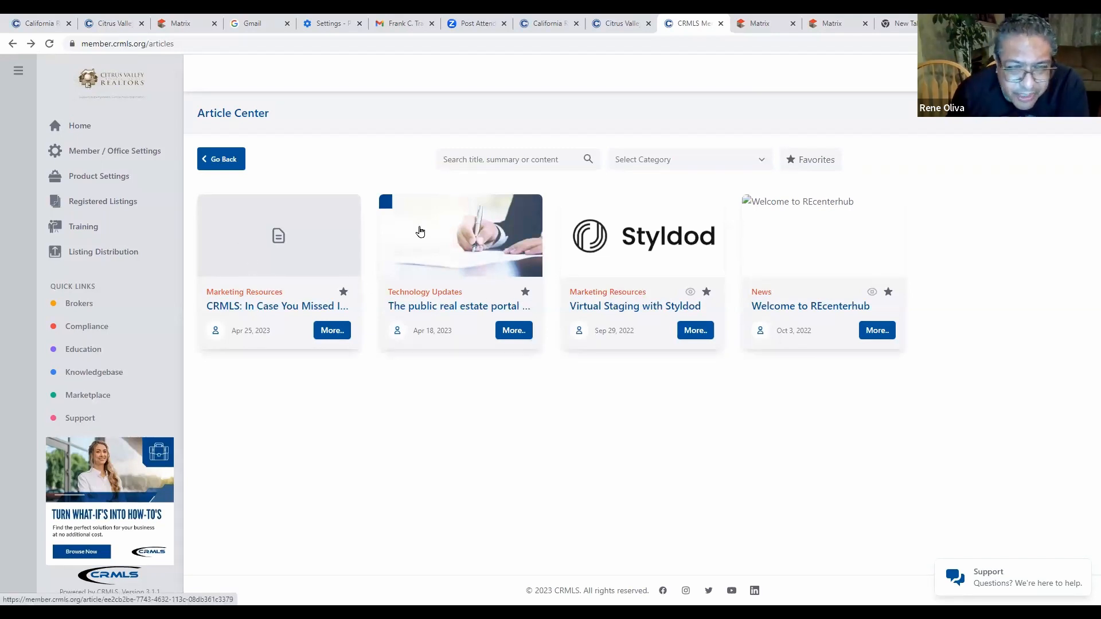
pyautogui.click(232, 165)
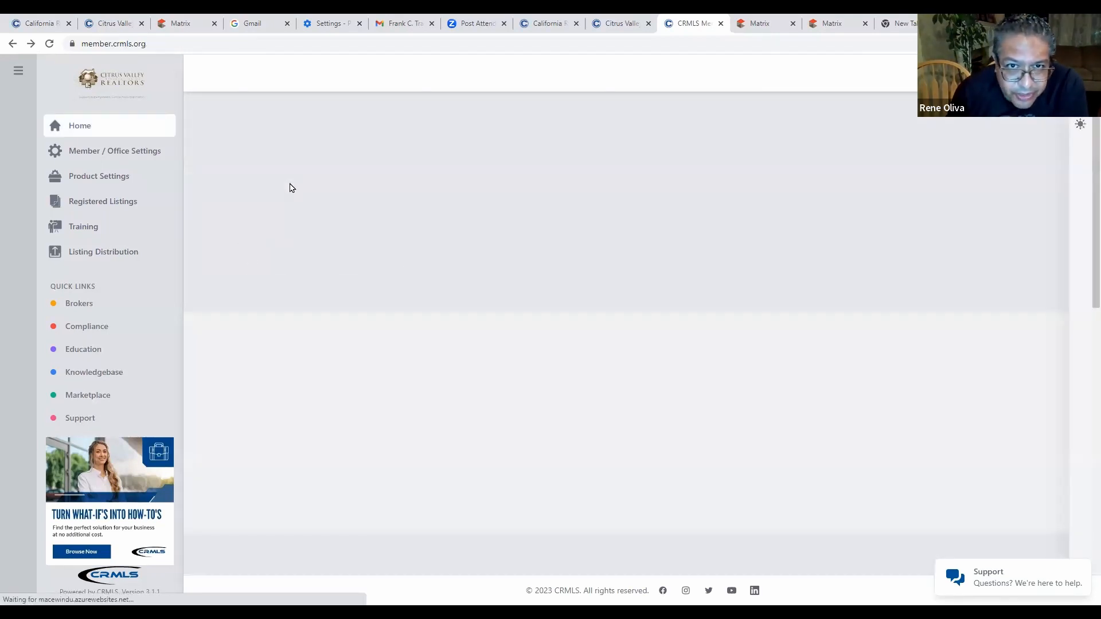
pyautogui.scroll(-2, 654, 349)
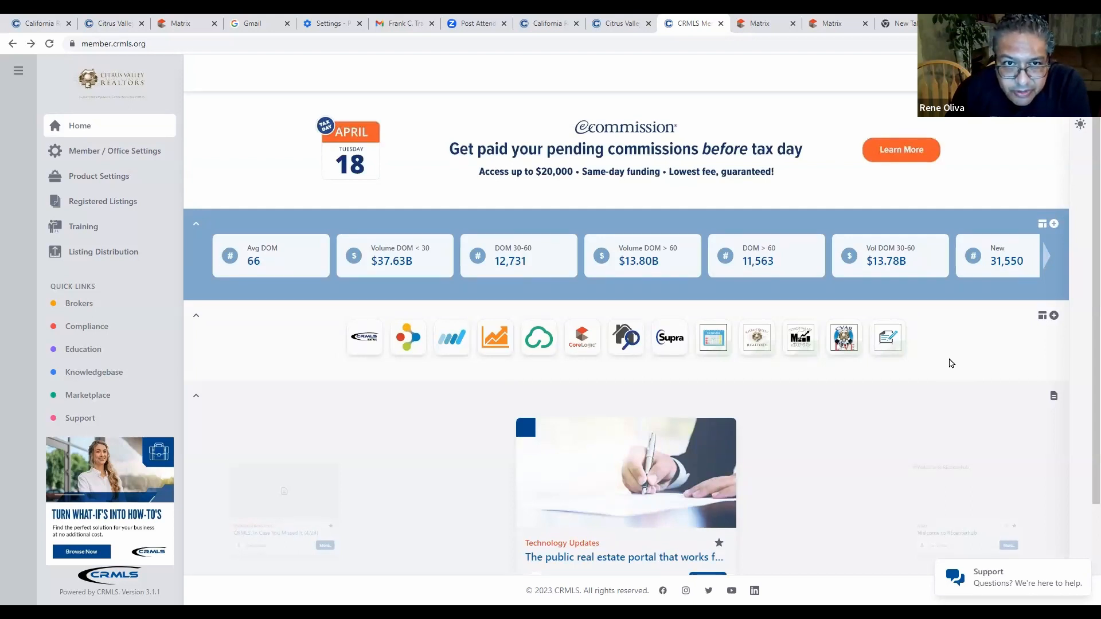
pyautogui.scroll(-2, 949, 365)
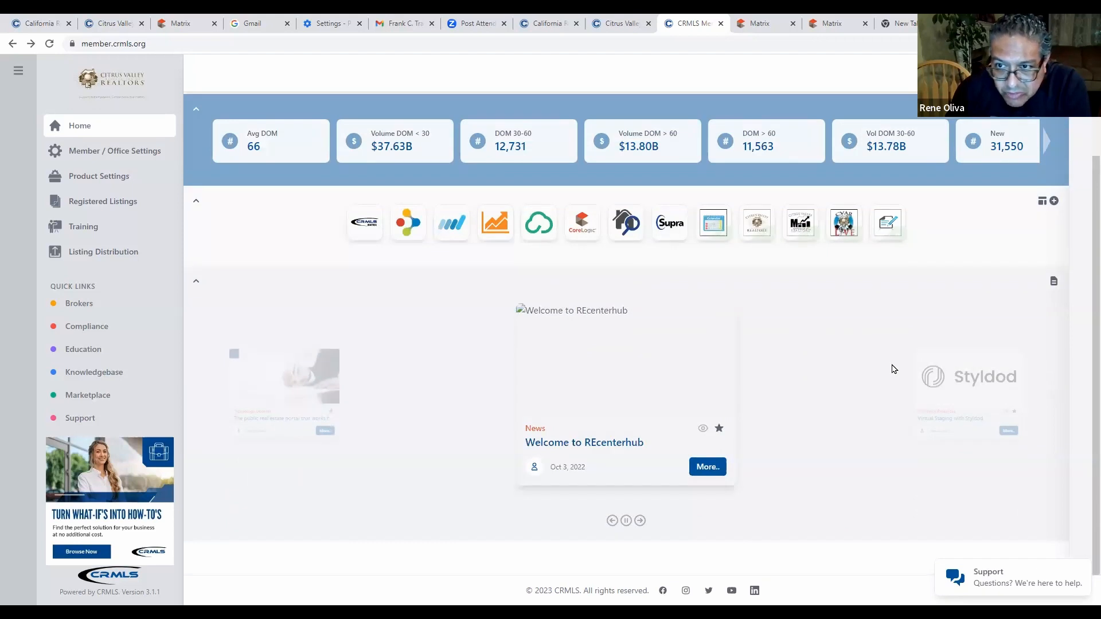
pyautogui.scroll(2, 892, 368)
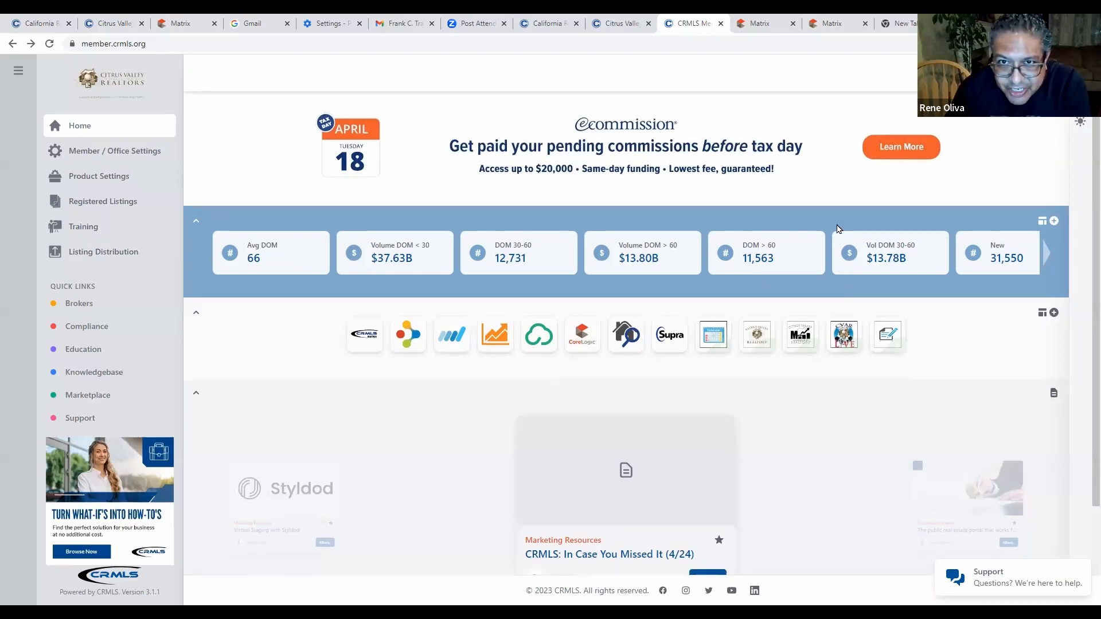
# In Dashboard Configuration, move Articles above Market Statistics and Applications.
pyautogui.scroll(-2, 843, 224)
pyautogui.scroll(2, 851, 229)
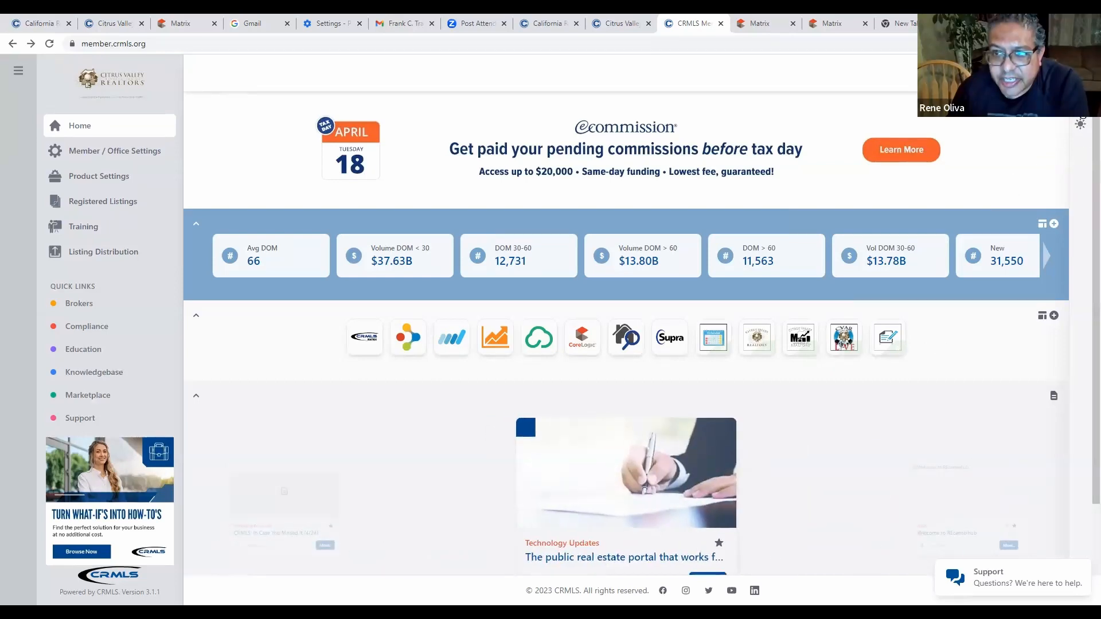
pyautogui.click(1081, 106)
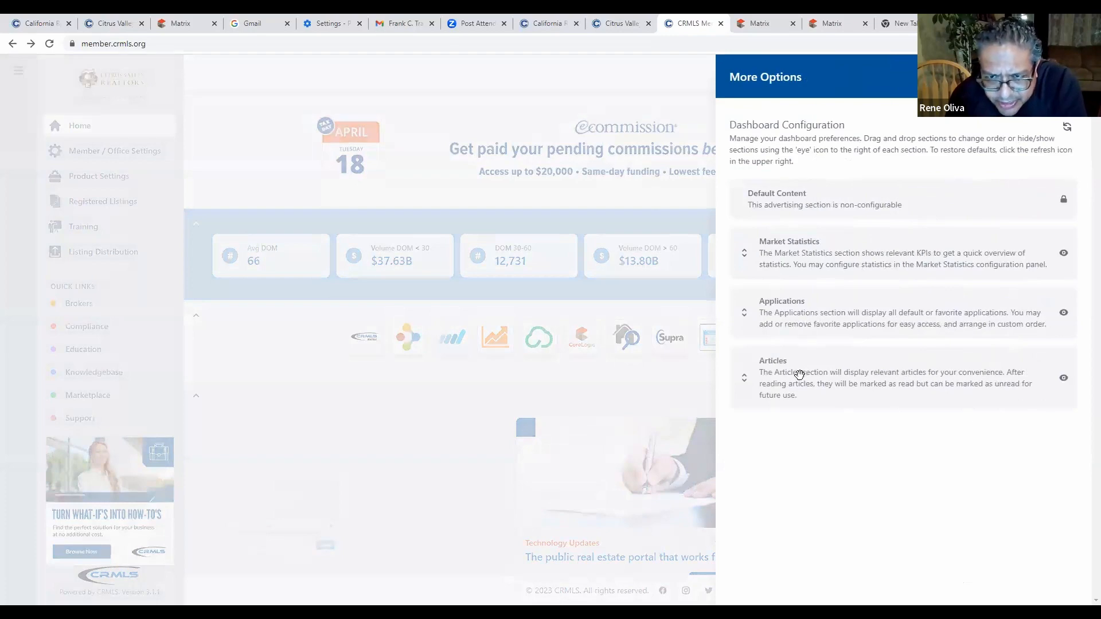
pyautogui.moveTo(802, 366); pyautogui.dragTo(804, 256)
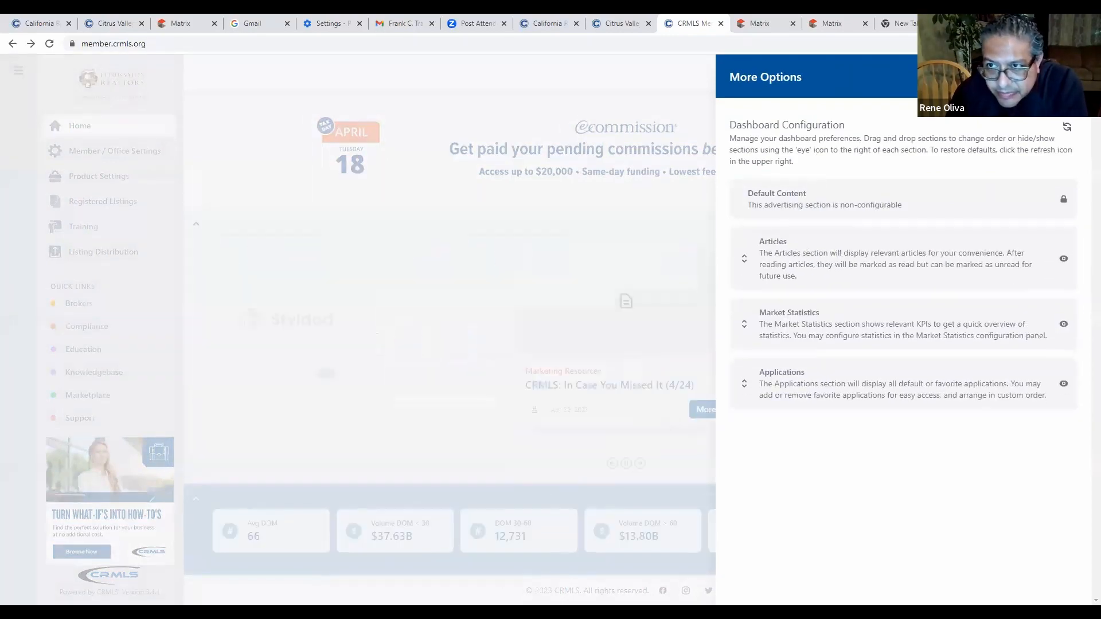
pyautogui.click(664, 337)
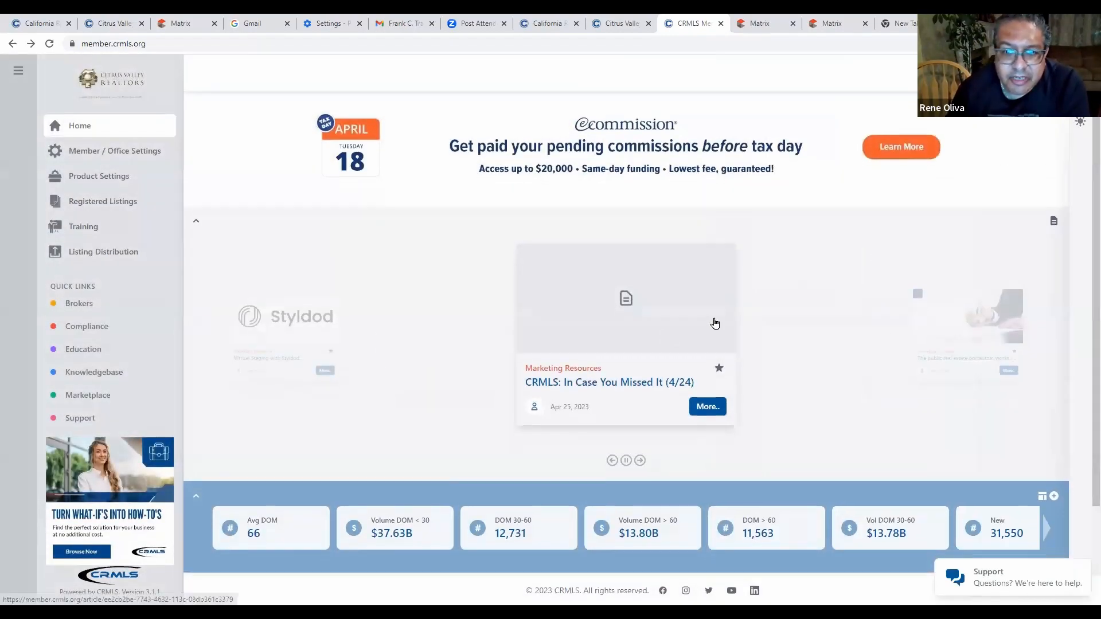
pyautogui.scroll(-3, 713, 321)
pyautogui.scroll(3, 746, 313)
pyautogui.scroll(-3, 749, 310)
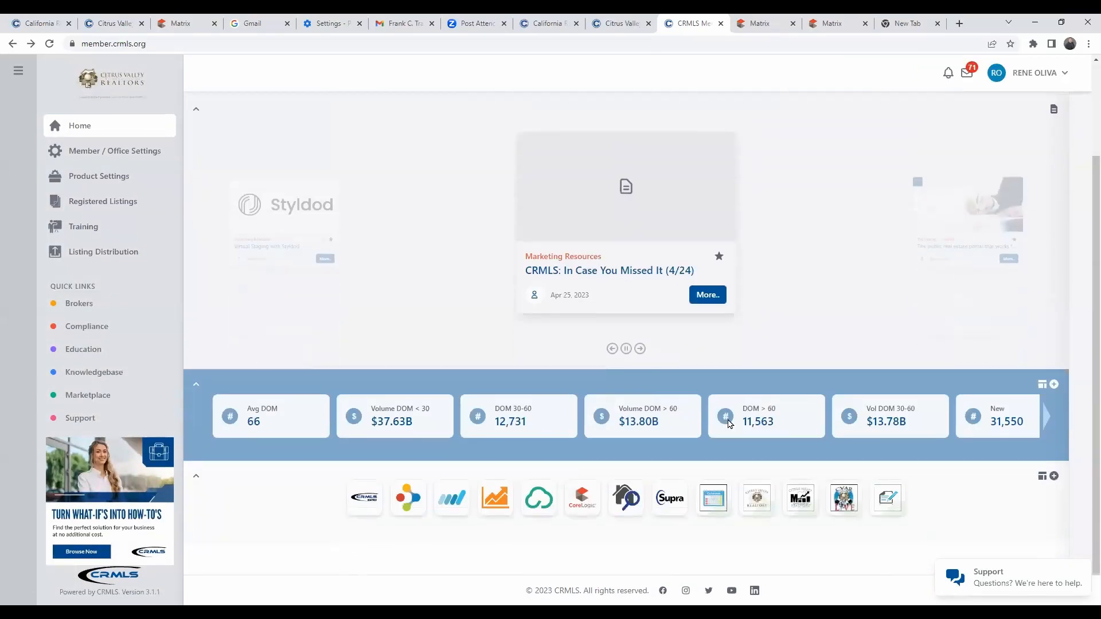
pyautogui.scroll(3, 788, 338)
pyautogui.scroll(-3, 791, 327)
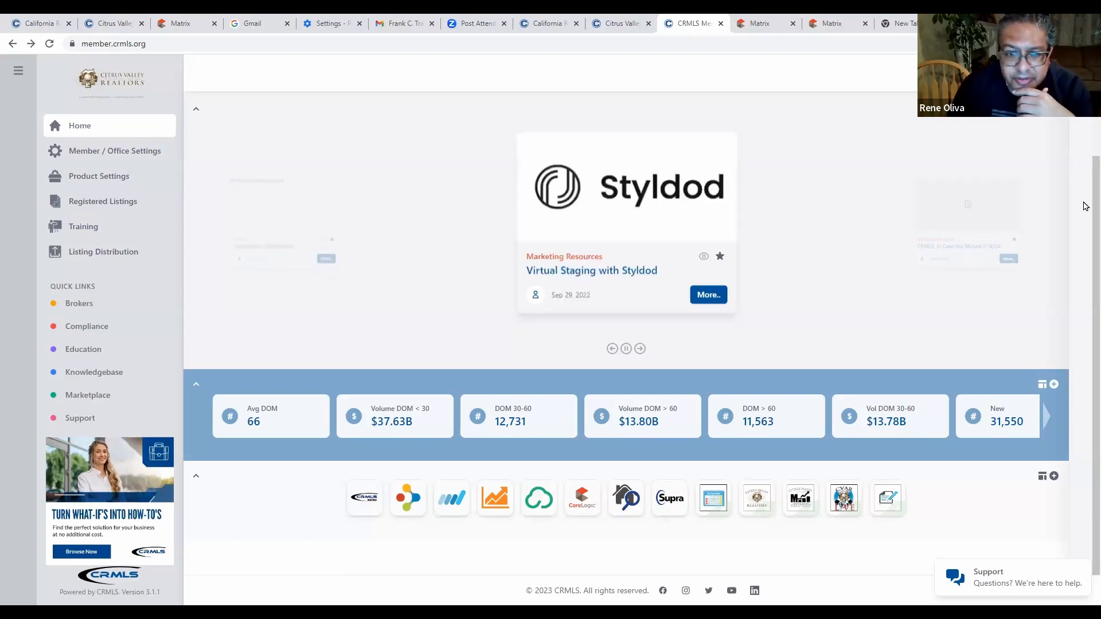
pyautogui.scroll(2, 876, 322)
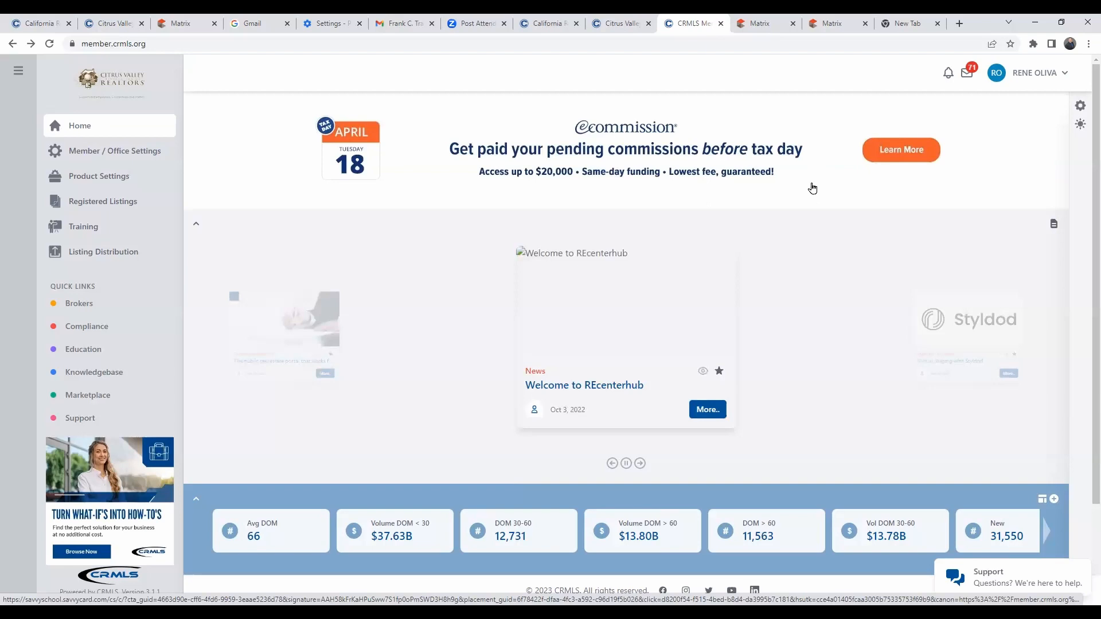
pyautogui.scroll(-2, 790, 305)
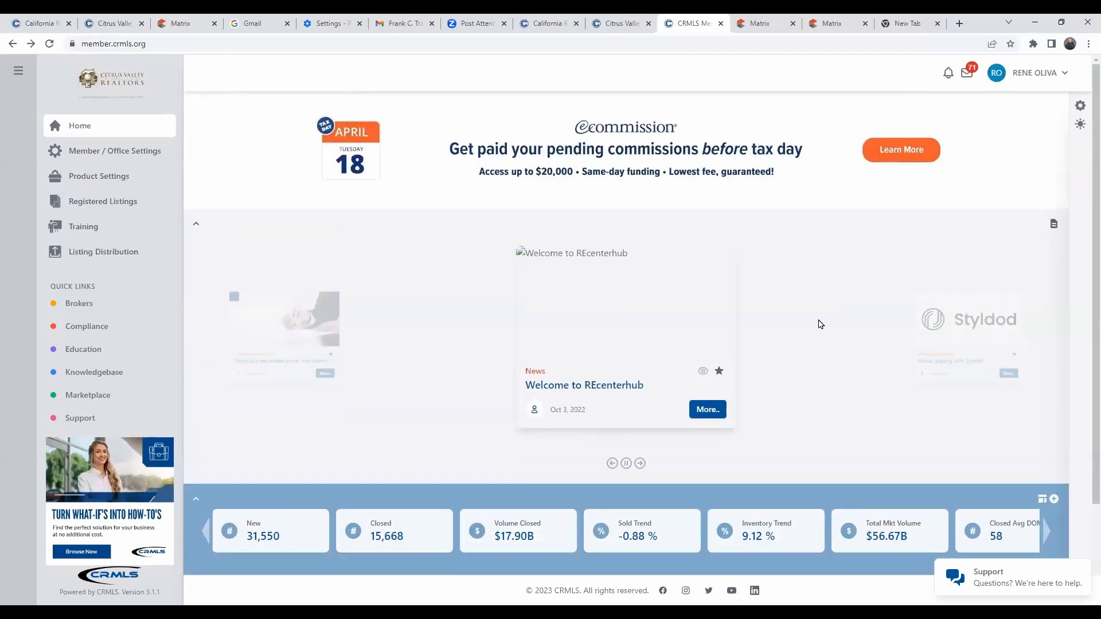
pyautogui.scroll(-2, 824, 324)
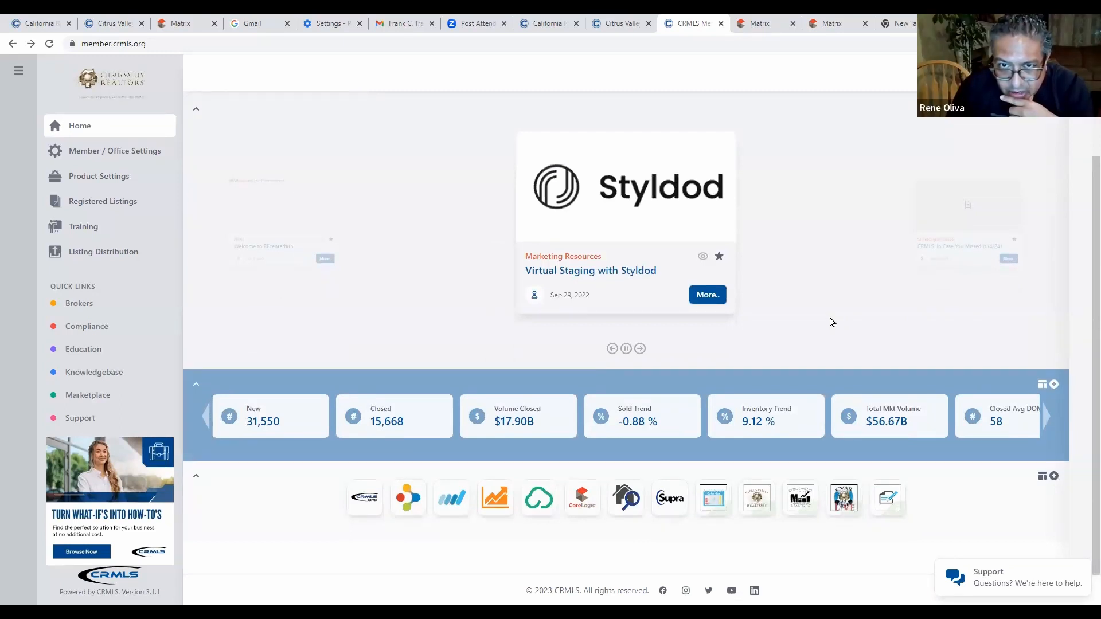
pyautogui.scroll(2, 833, 322)
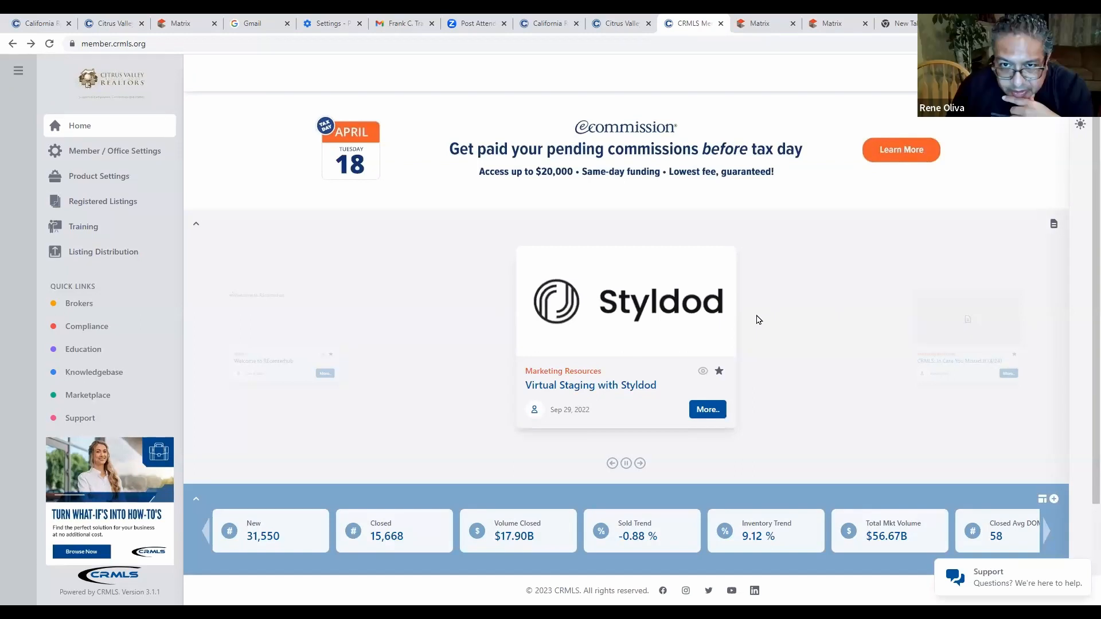
pyautogui.scroll(-2, 791, 320)
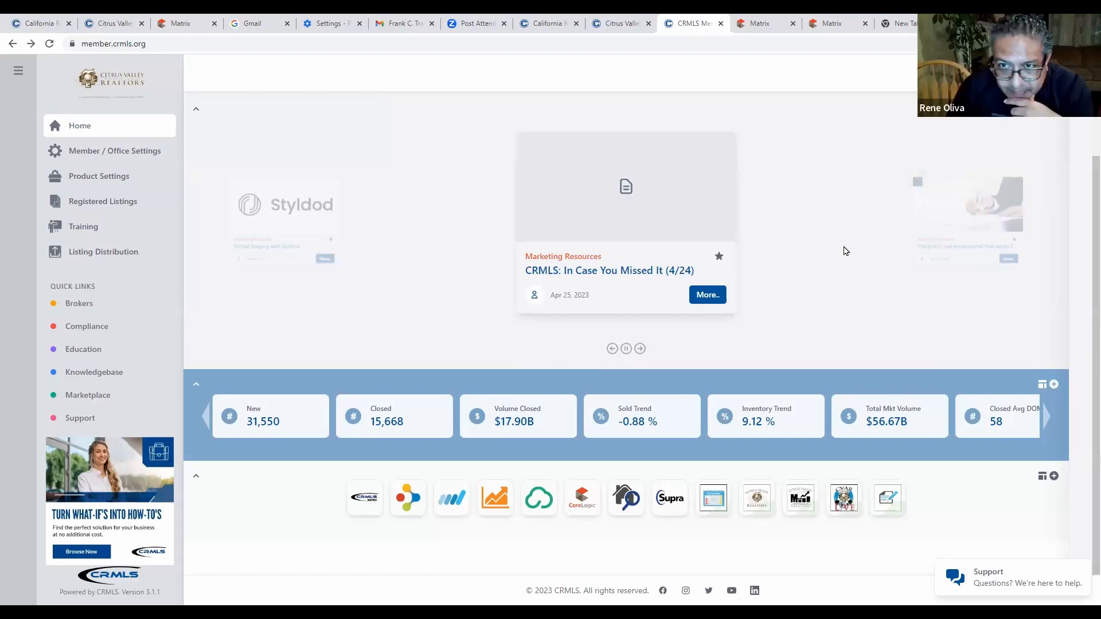
pyautogui.moveTo(791, 426)
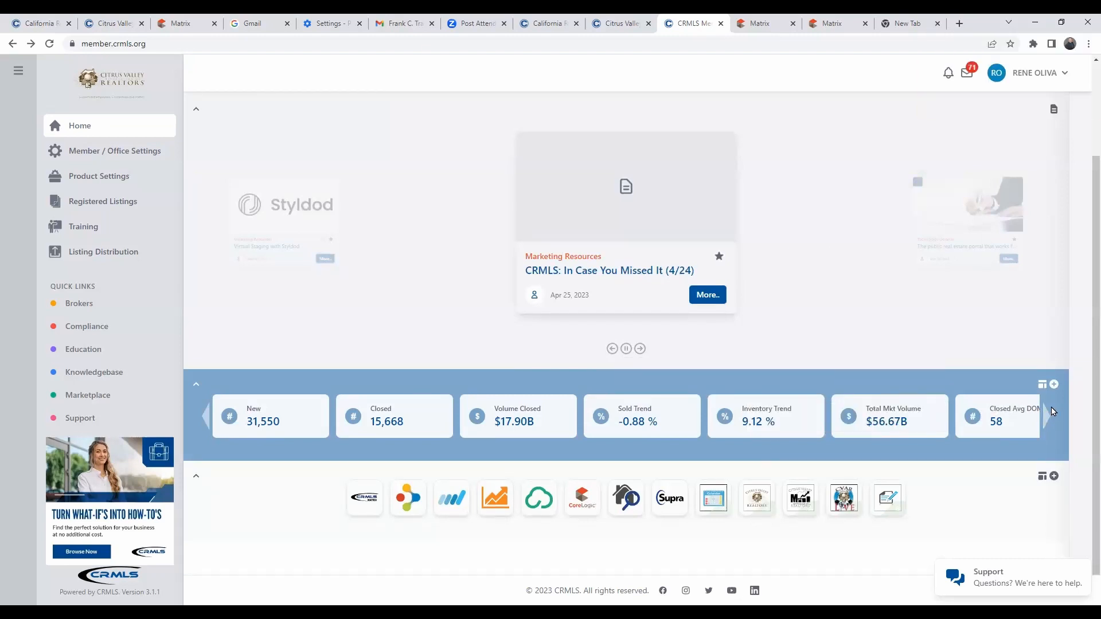
pyautogui.click(1055, 385)
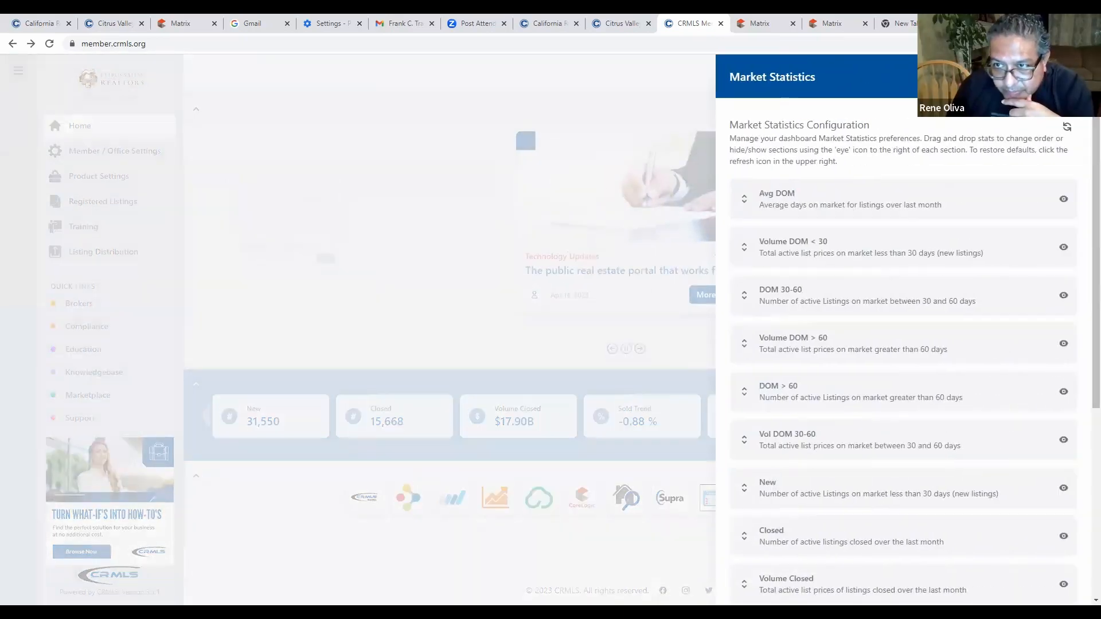
pyautogui.click(1068, 77)
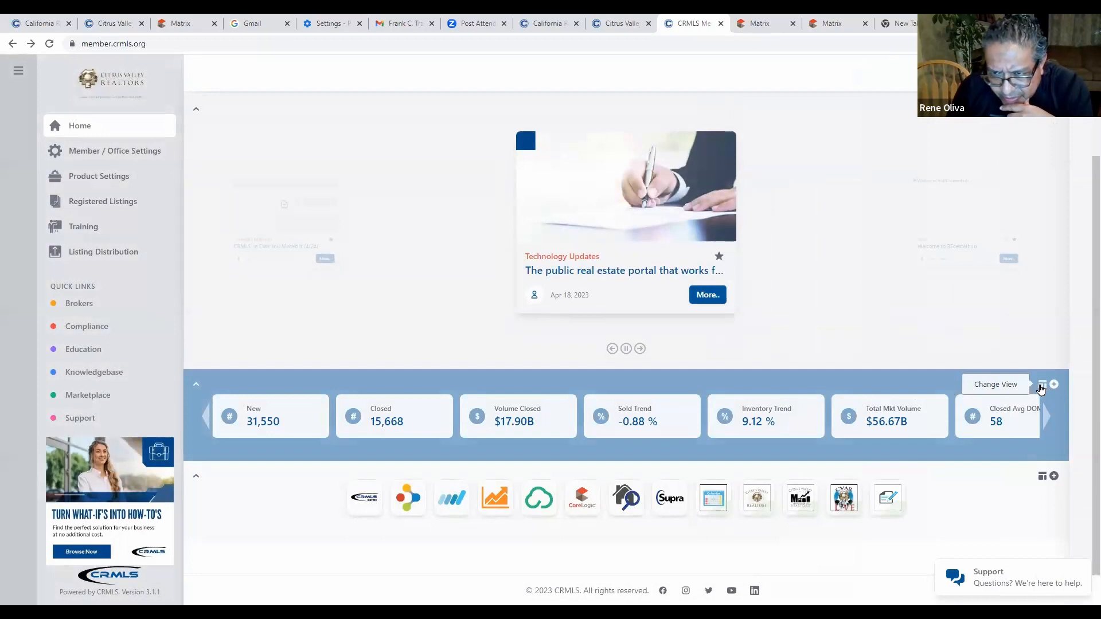
# Switch market statistics to compact value-only figures such as $13.78B, 31,550 and 15,668.
pyautogui.click(1041, 389)
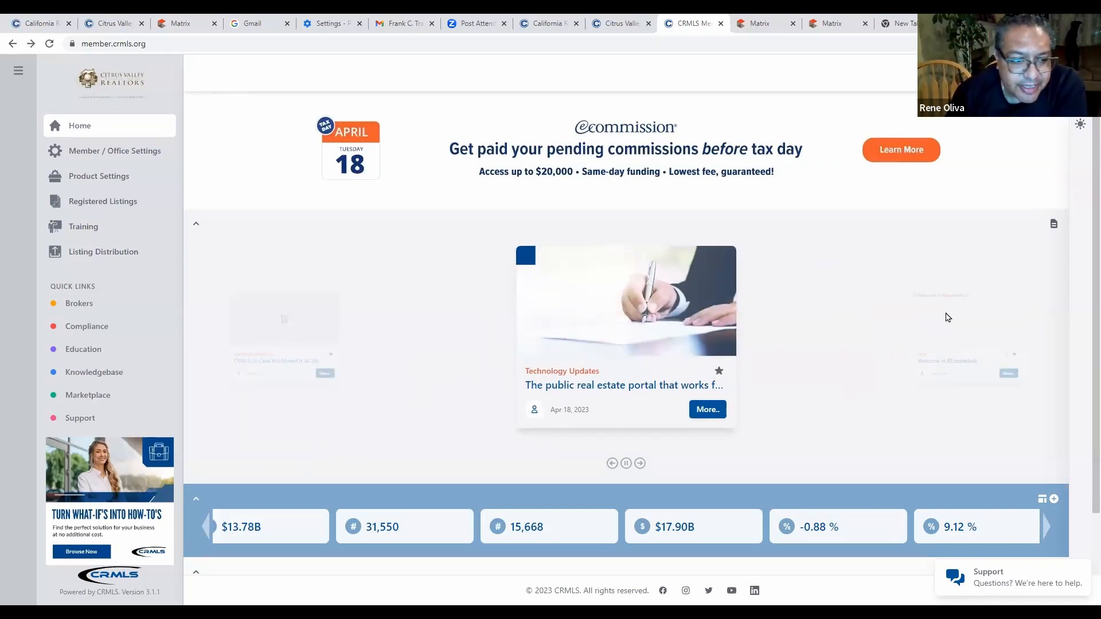
pyautogui.scroll(-3, 946, 319)
pyautogui.scroll(3, 930, 327)
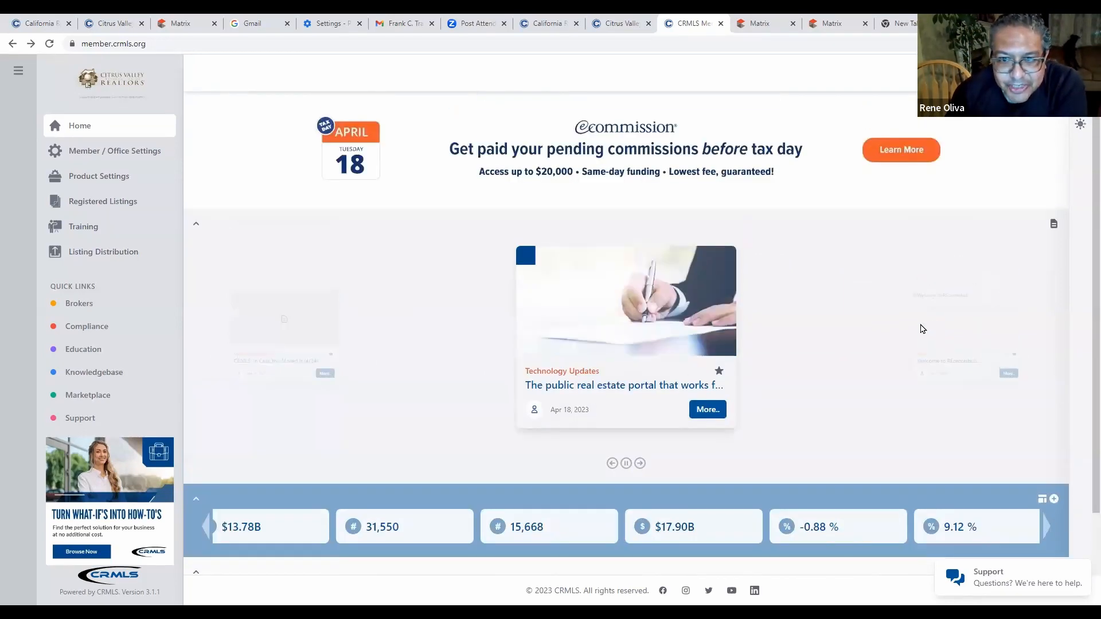
pyautogui.scroll(-1, 832, 389)
pyautogui.scroll(1, 835, 367)
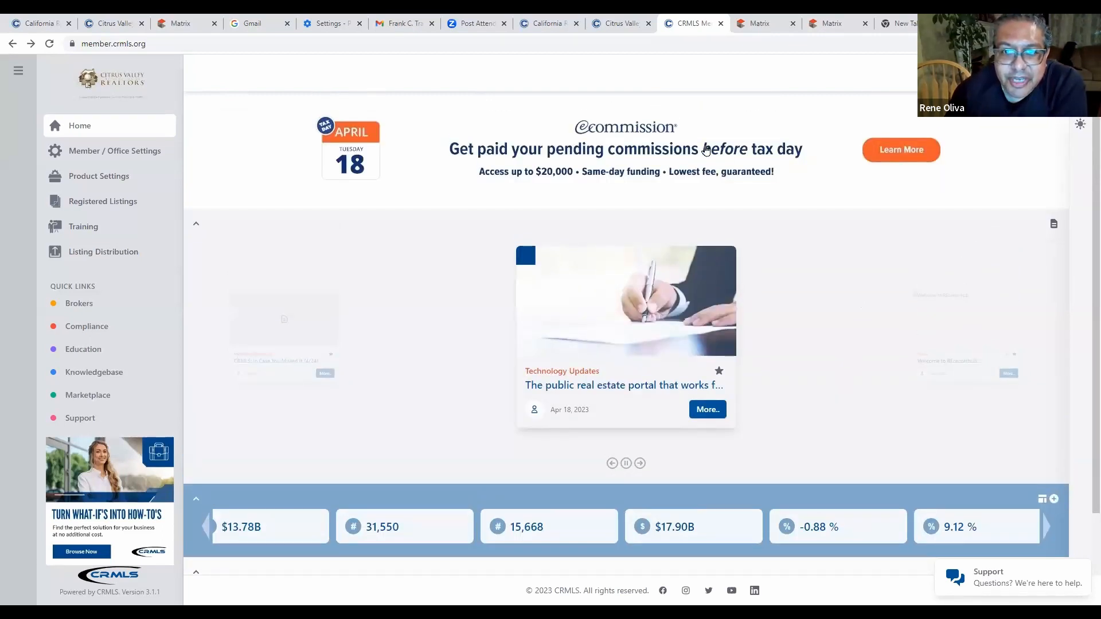
# Switch to the Citrus Valley AOR Dashboard and scroll to Access Your MLS with CRMLS Matrix.
pyautogui.click(621, 24)
pyautogui.scroll(5, 631, 264)
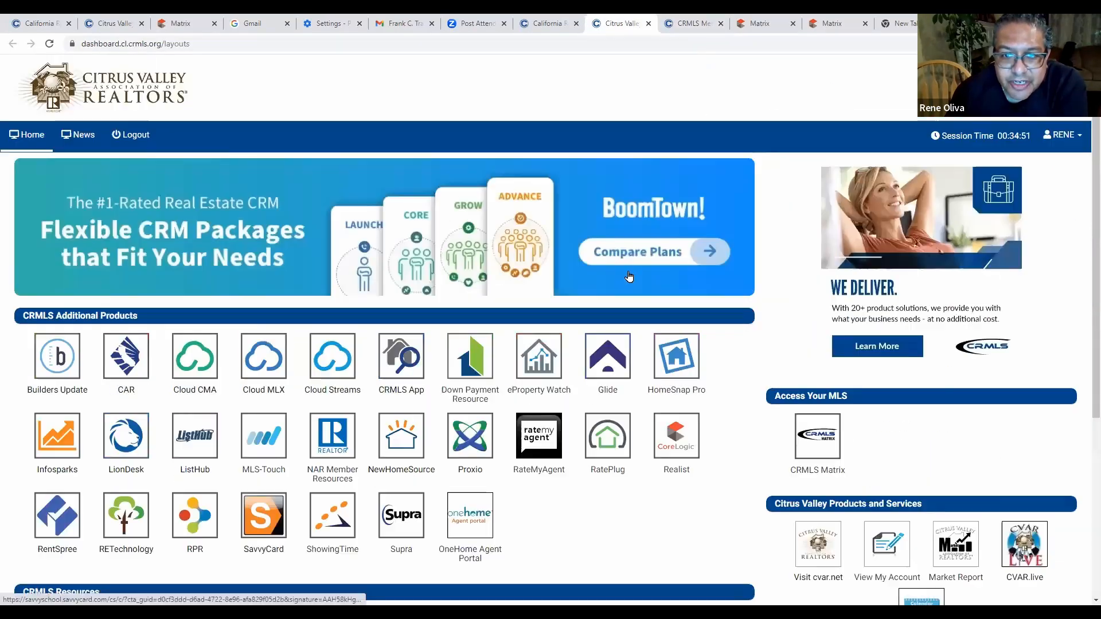
pyautogui.scroll(-5, 459, 386)
pyautogui.scroll(5, 516, 292)
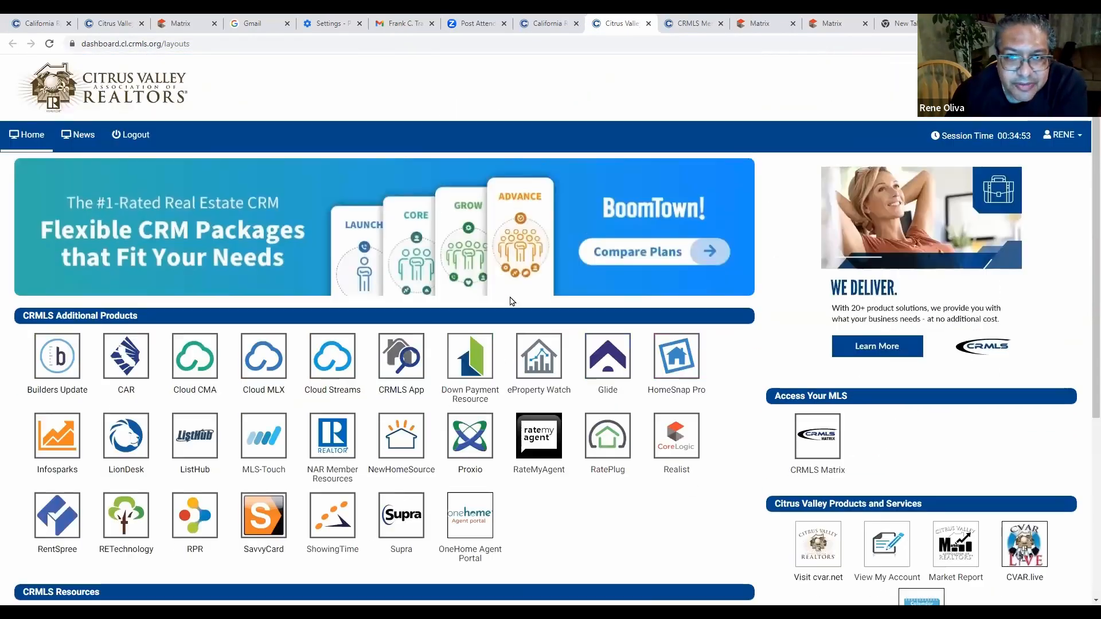
pyautogui.scroll(-4, 538, 304)
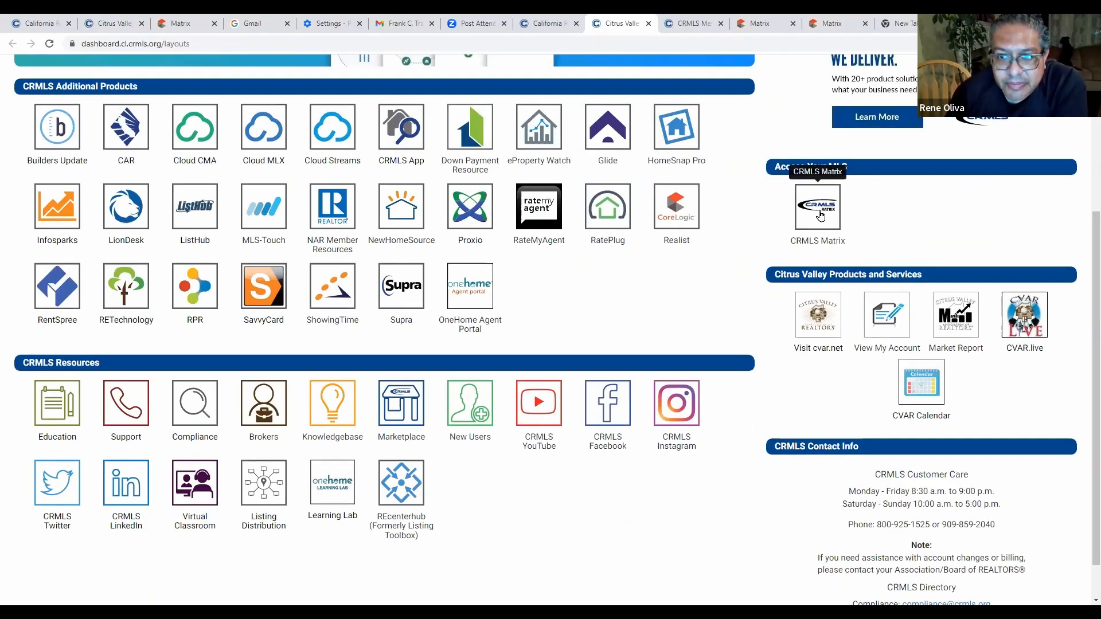
# Launch CRMLS Matrix from Access Your MLS and view its home page.
pyautogui.click(821, 215)
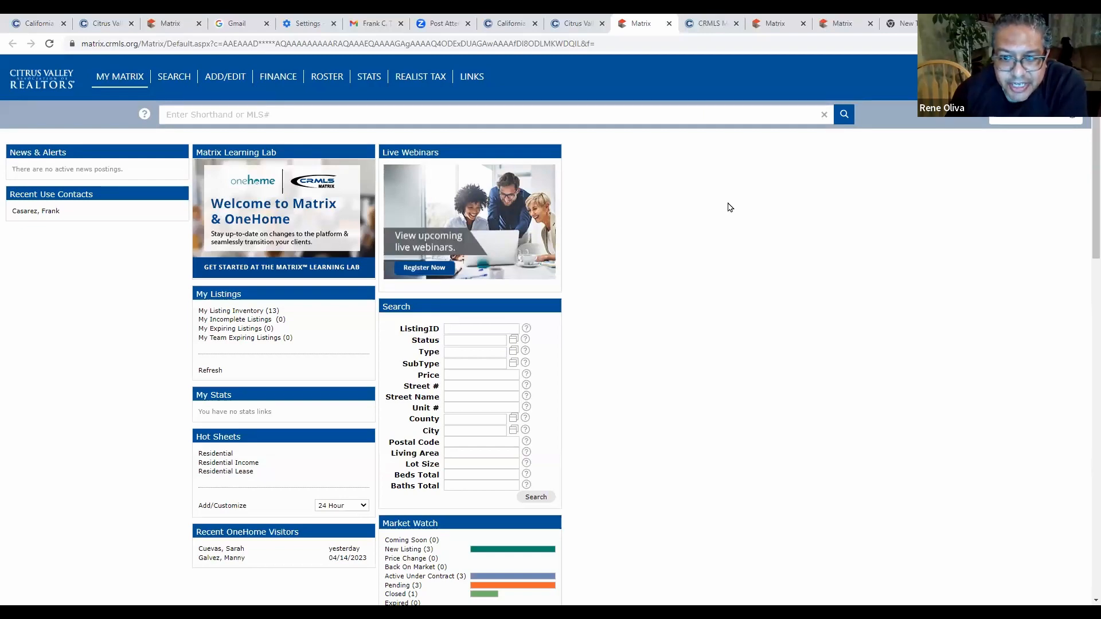
pyautogui.scroll(-2, 728, 367)
pyautogui.scroll(2, 720, 350)
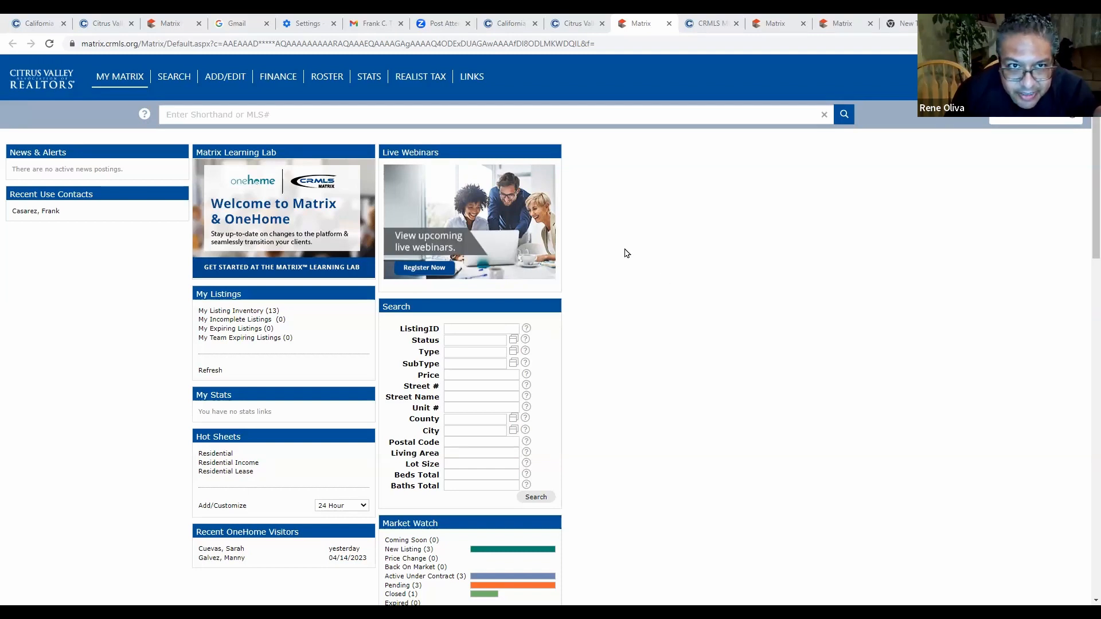
# Open the Residential Detail search form.
pyautogui.click(170, 79)
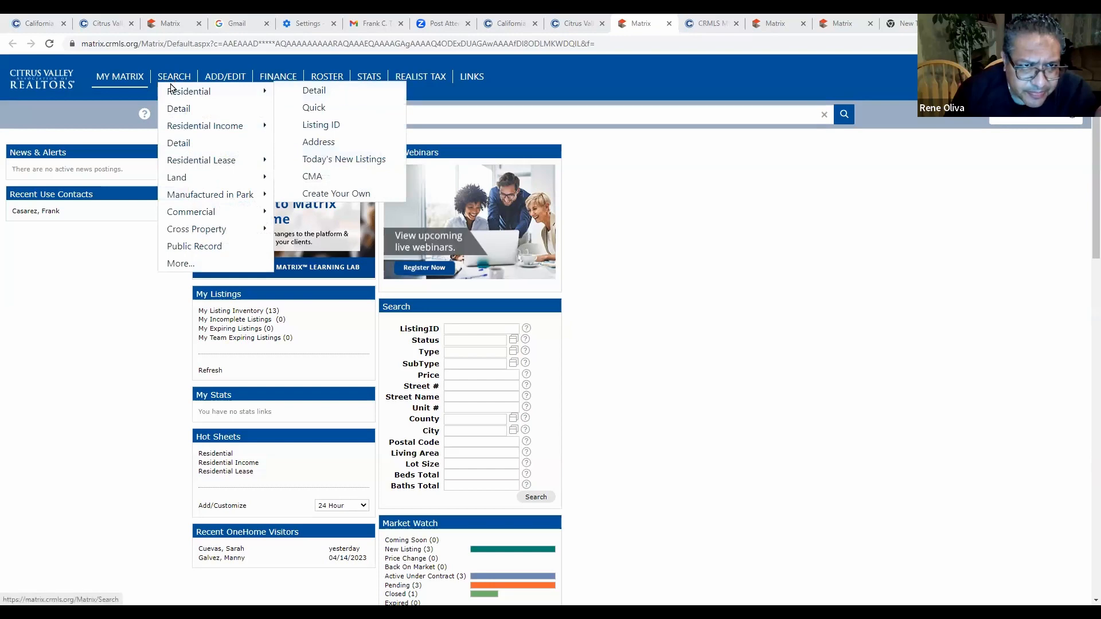
pyautogui.click(316, 94)
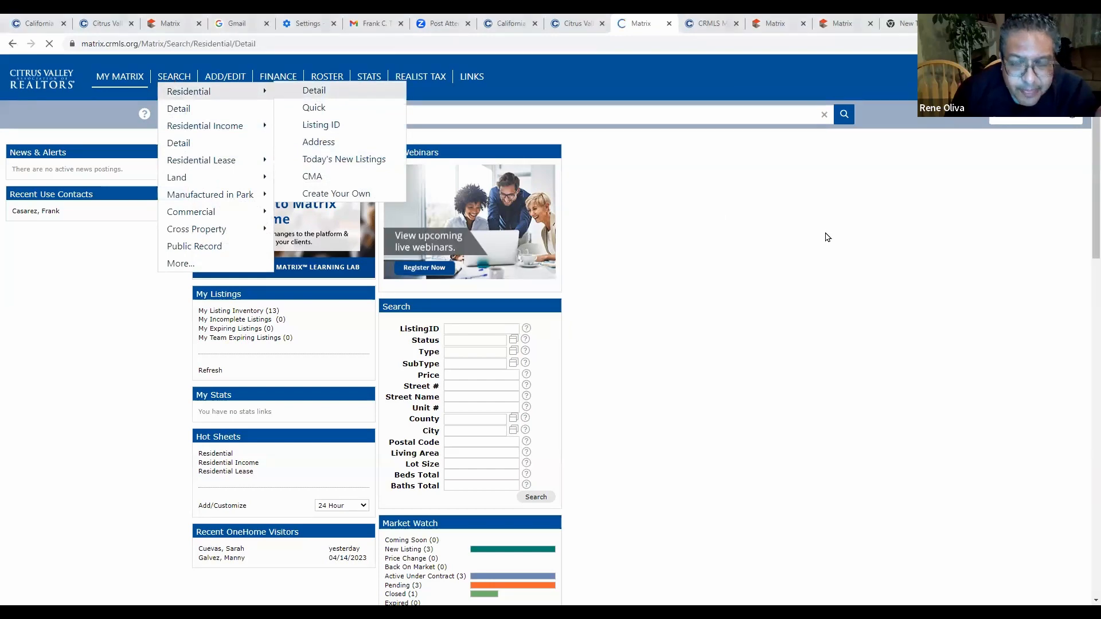
pyautogui.scroll(-5, 676, 288)
pyautogui.scroll(-5, 676, 287)
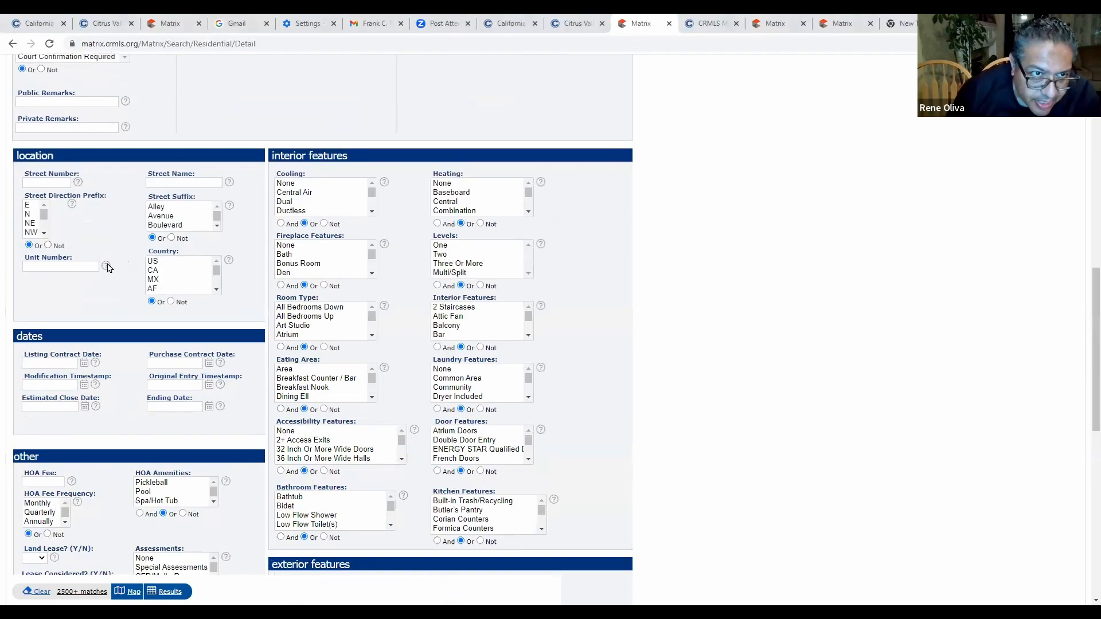
pyautogui.scroll(-1, 68, 428)
pyautogui.scroll(3, 69, 422)
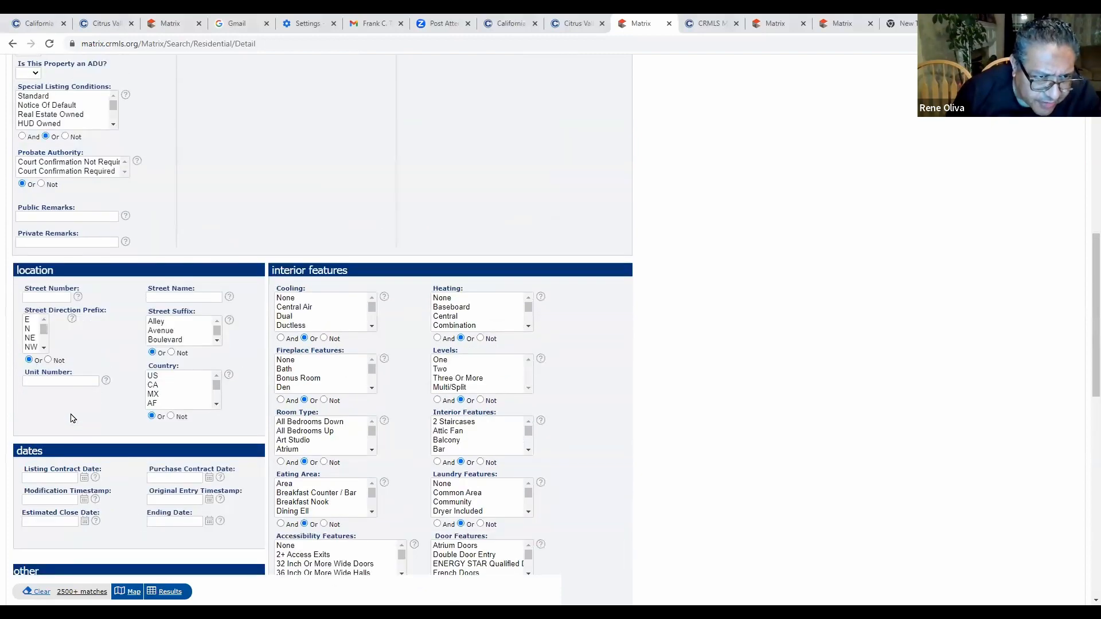
pyautogui.click(56, 295)
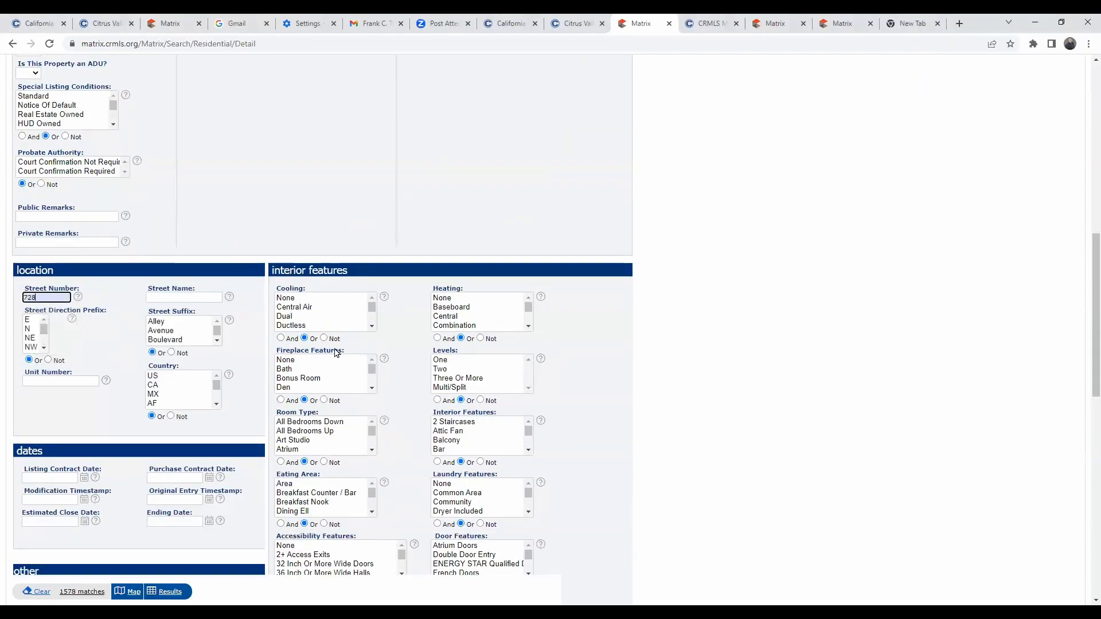
pyautogui.click(197, 297)
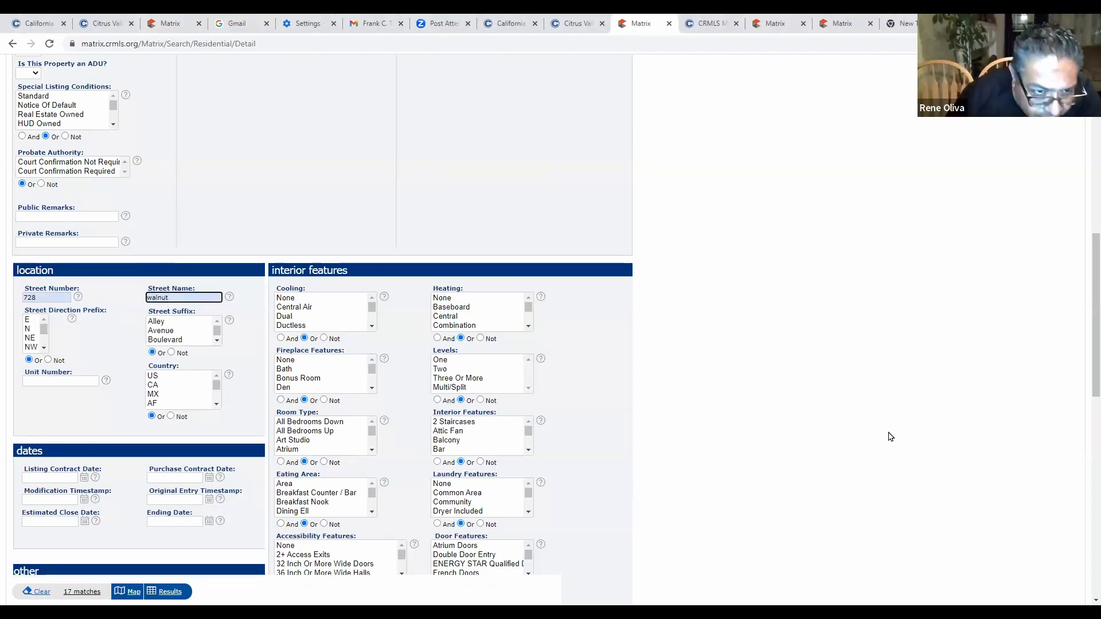
pyautogui.click(170, 592)
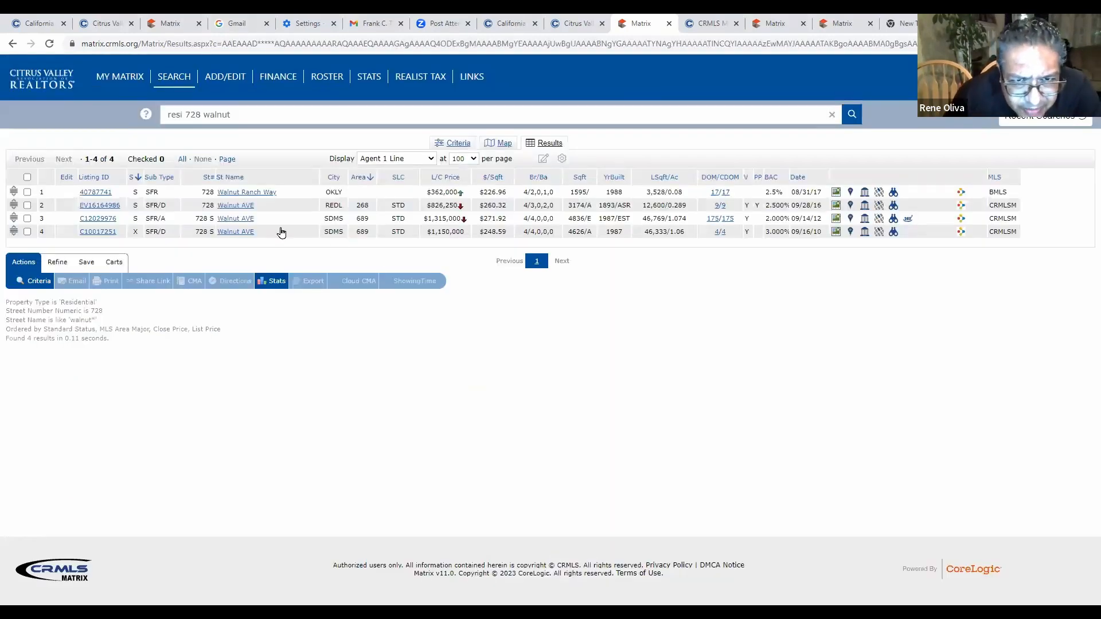
pyautogui.click(99, 219)
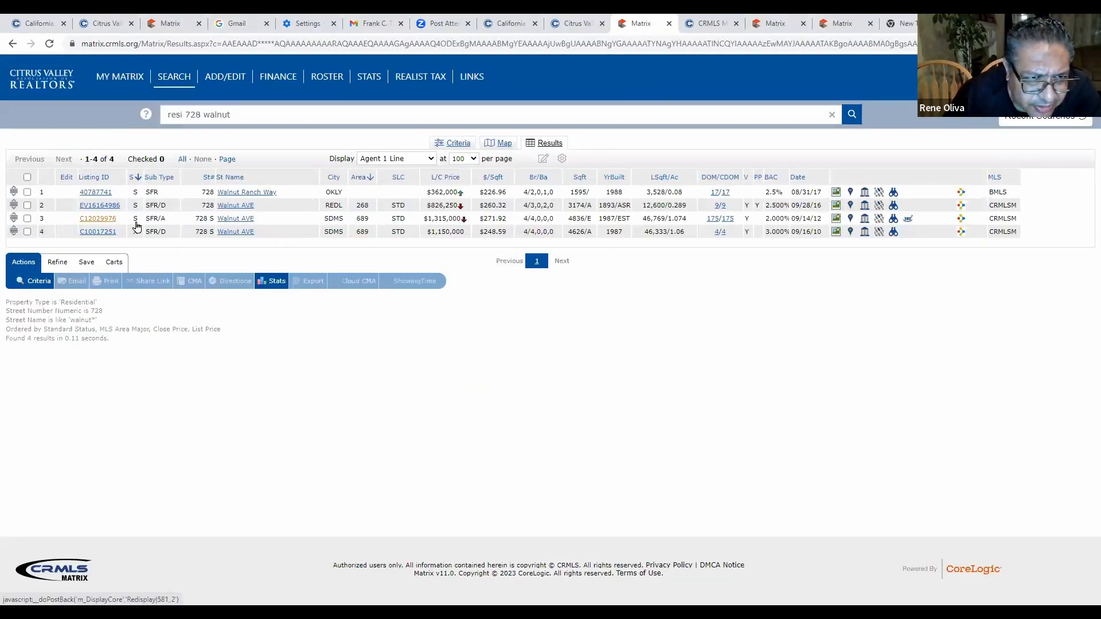
pyautogui.click(195, 352)
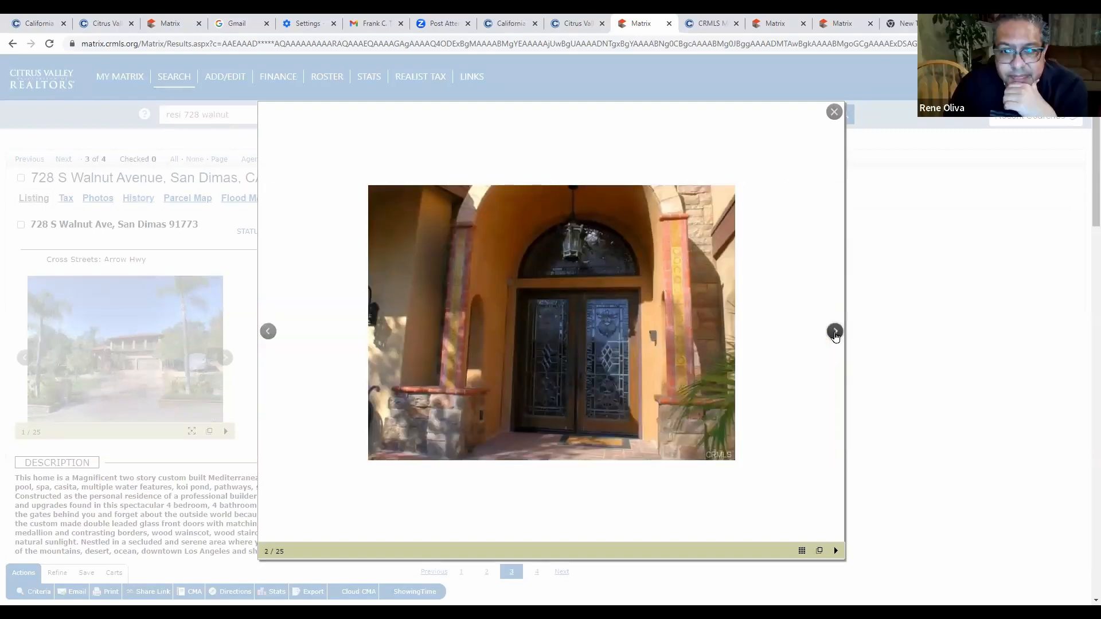
# Advance through kitchen, dining, living, bedroom and bathroom photos to the covered balcony, photo 19 of 25.
pyautogui.click(835, 333)
pyautogui.click(835, 333)
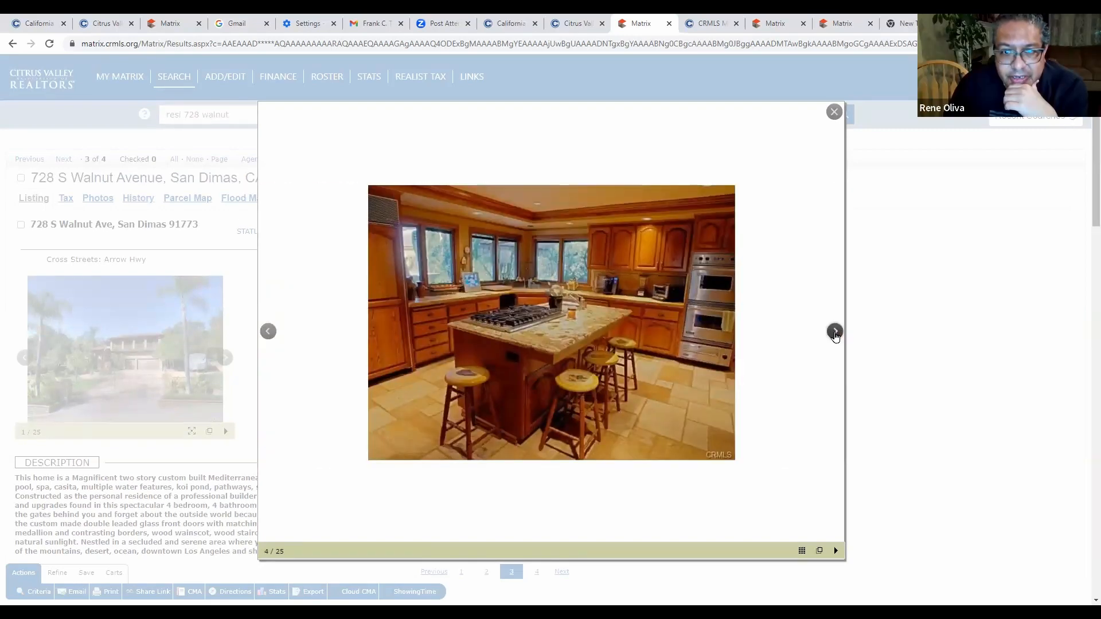
pyautogui.click(835, 333)
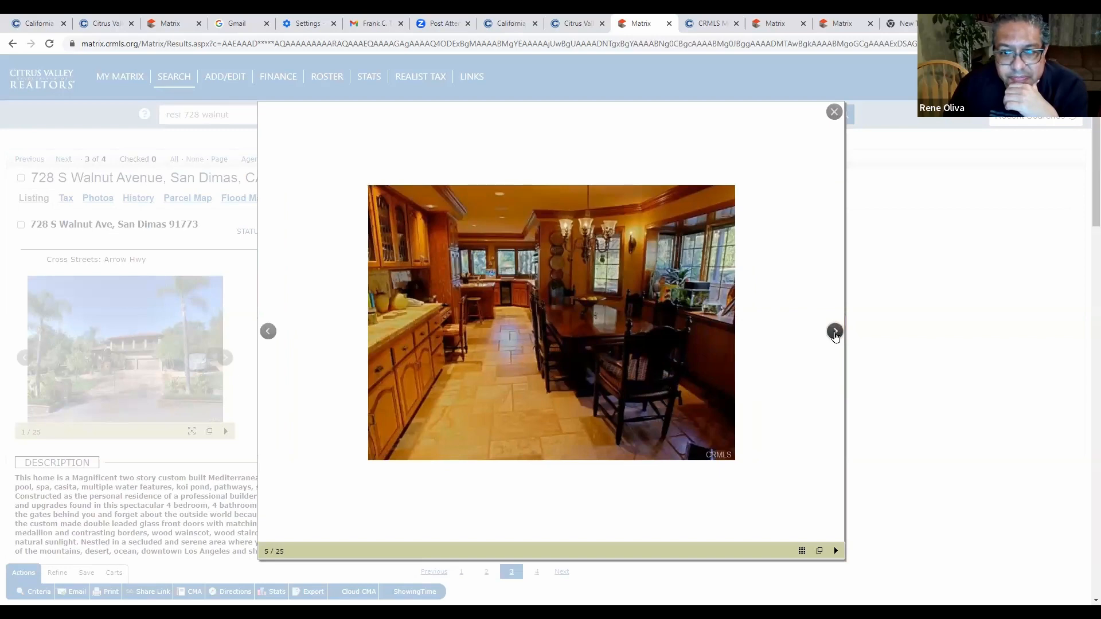
pyautogui.click(836, 333)
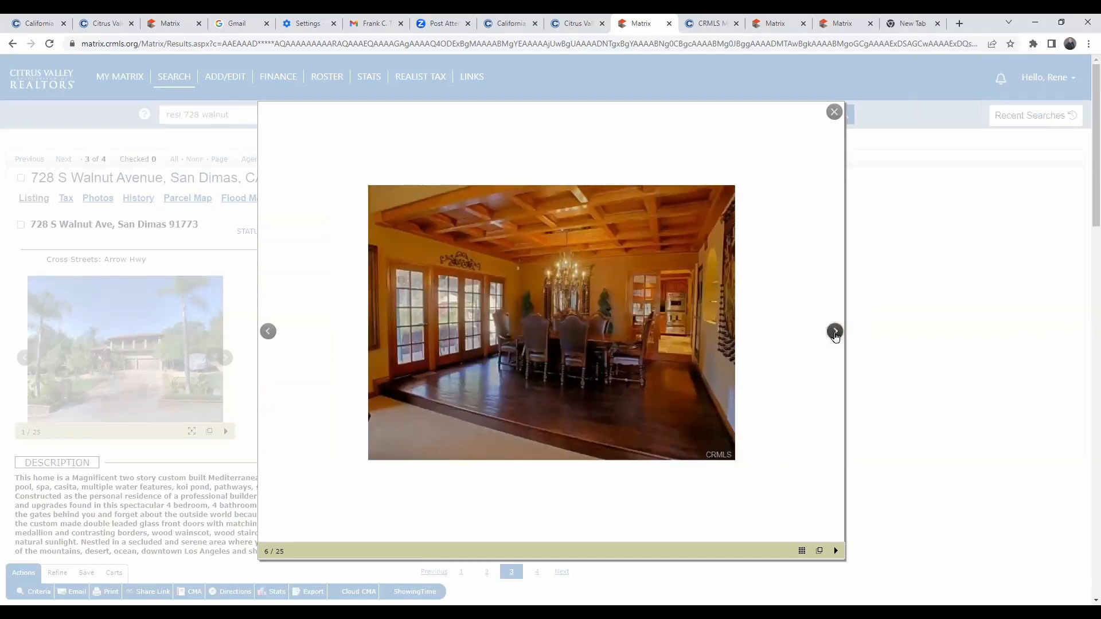
pyautogui.click(835, 333)
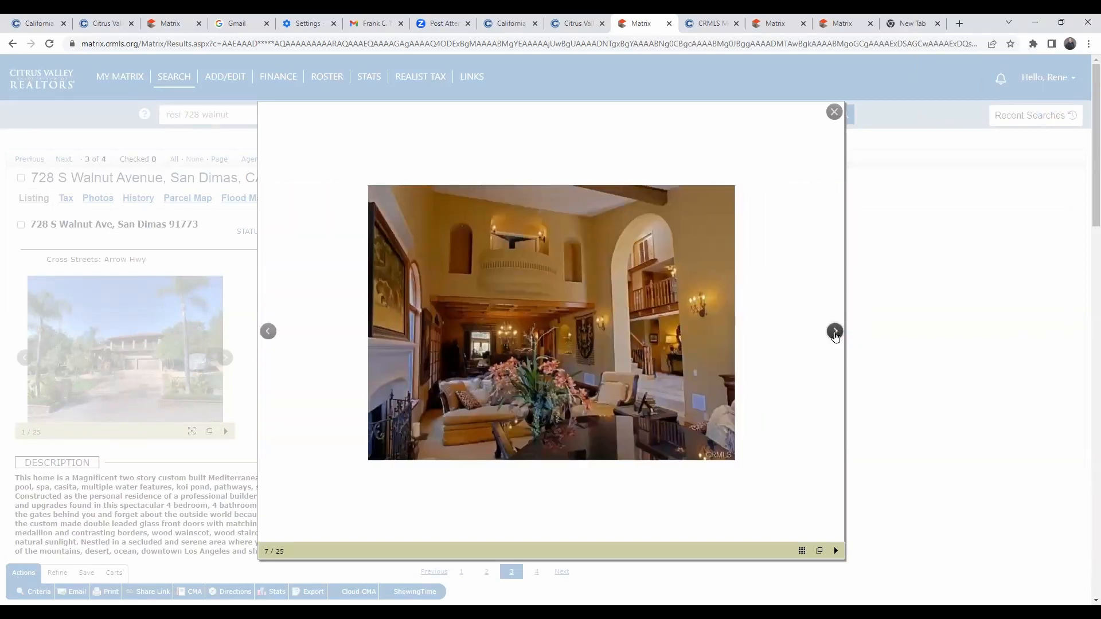
pyautogui.click(835, 333)
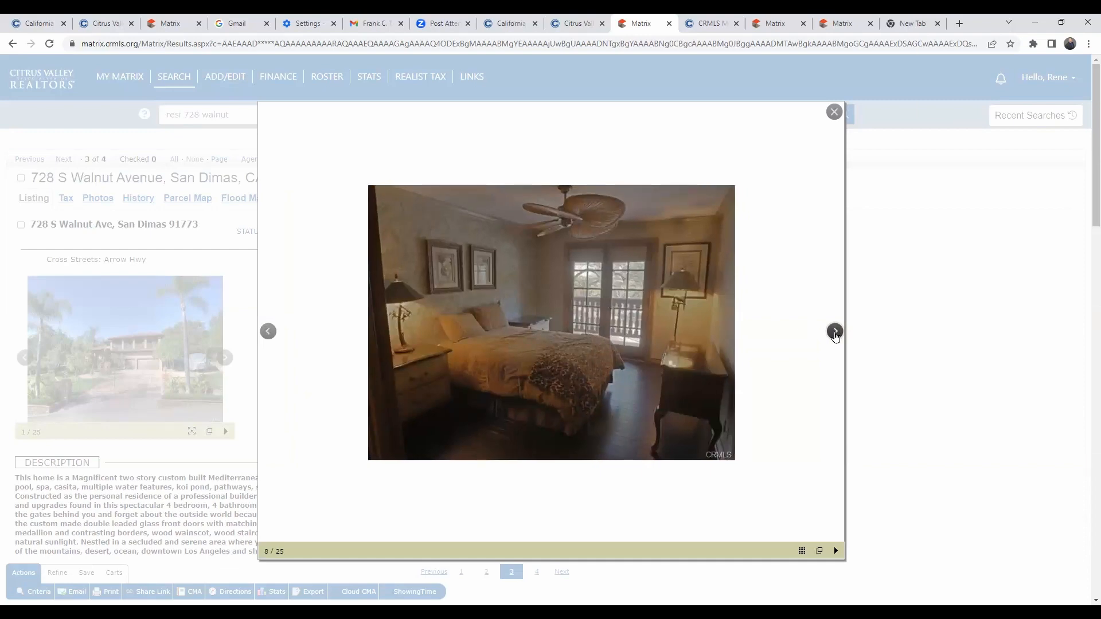
pyautogui.click(835, 332)
pyautogui.click(836, 333)
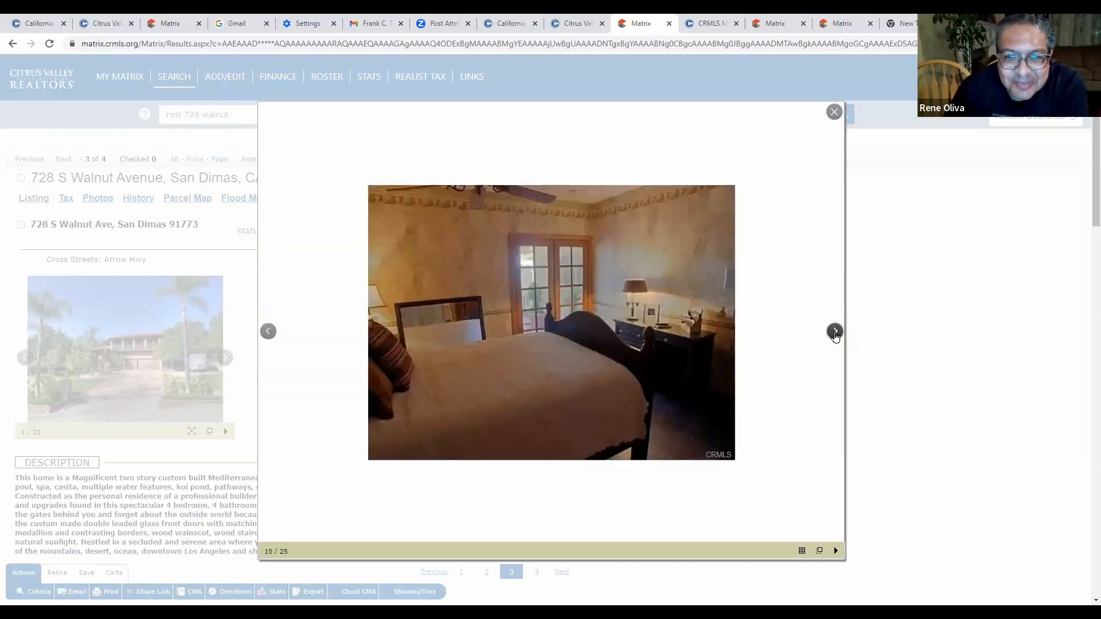
pyautogui.click(835, 333)
pyautogui.click(835, 332)
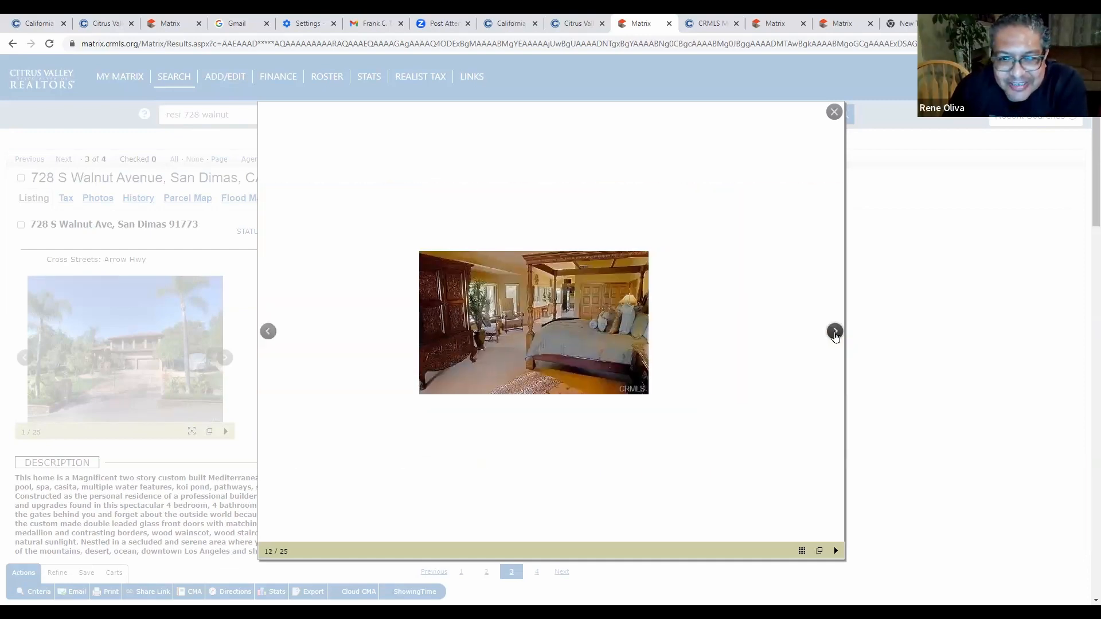
pyautogui.click(835, 332)
pyautogui.click(836, 333)
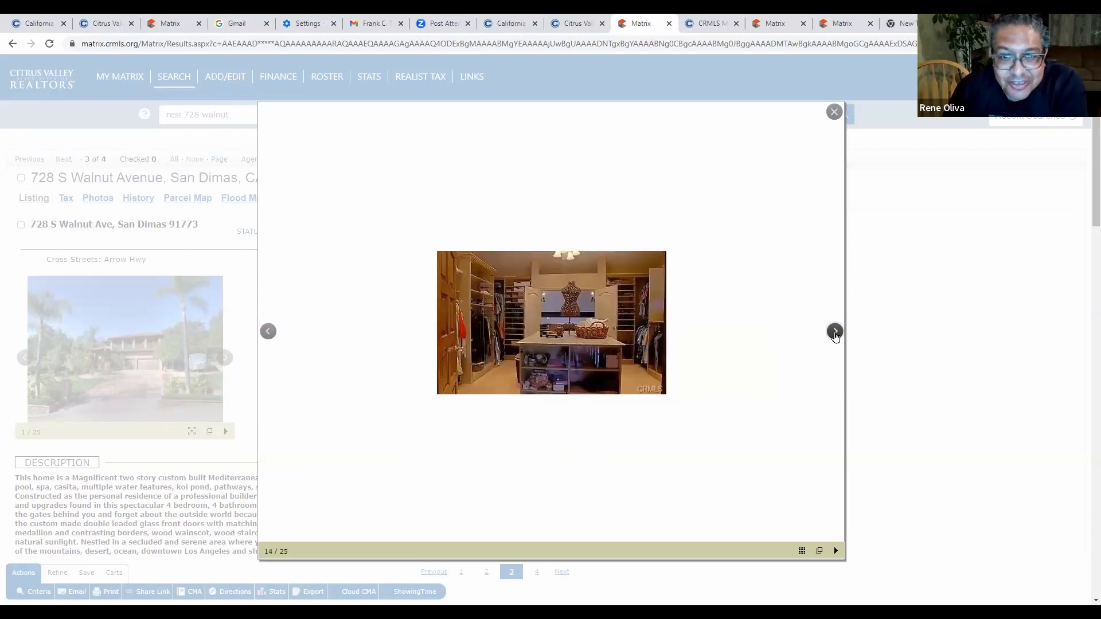
pyautogui.click(835, 332)
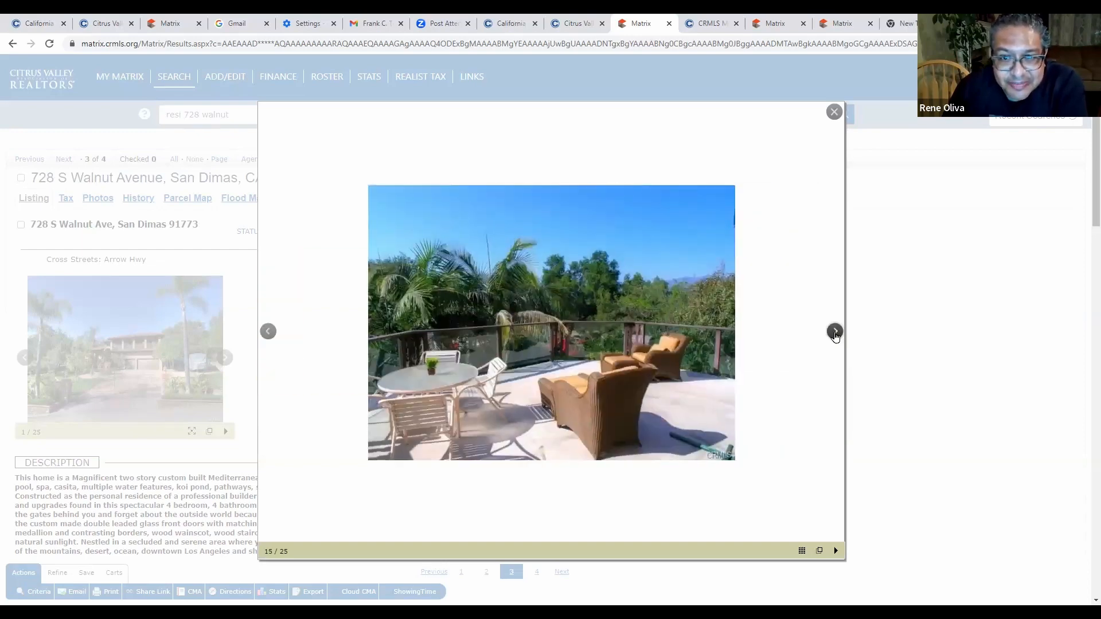
pyautogui.click(835, 333)
pyautogui.click(835, 333)
pyautogui.click(835, 333)
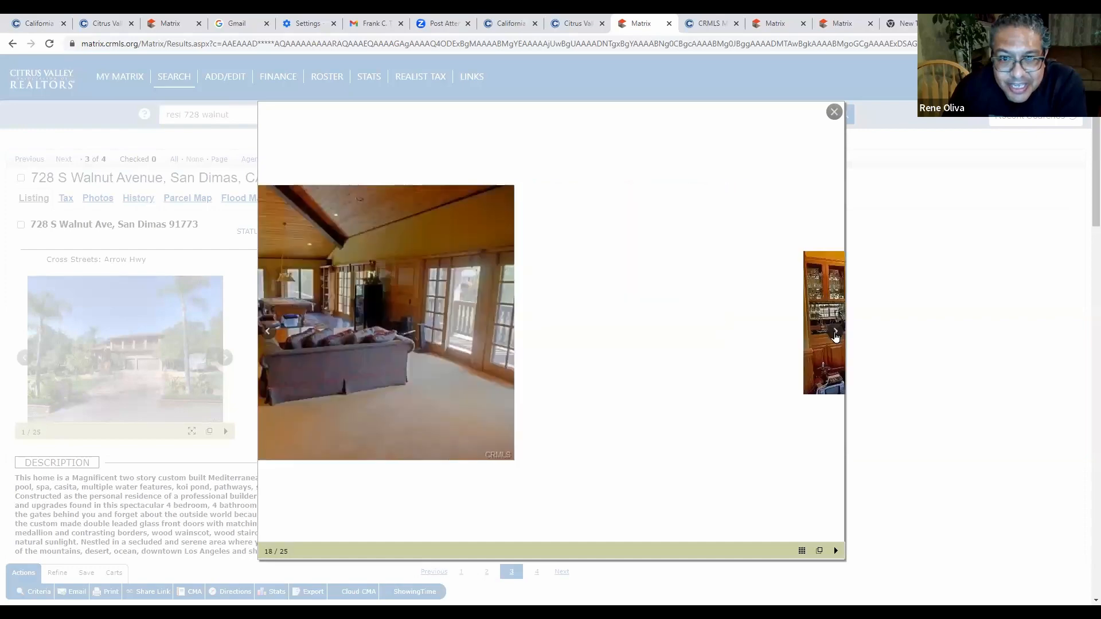
pyautogui.click(835, 333)
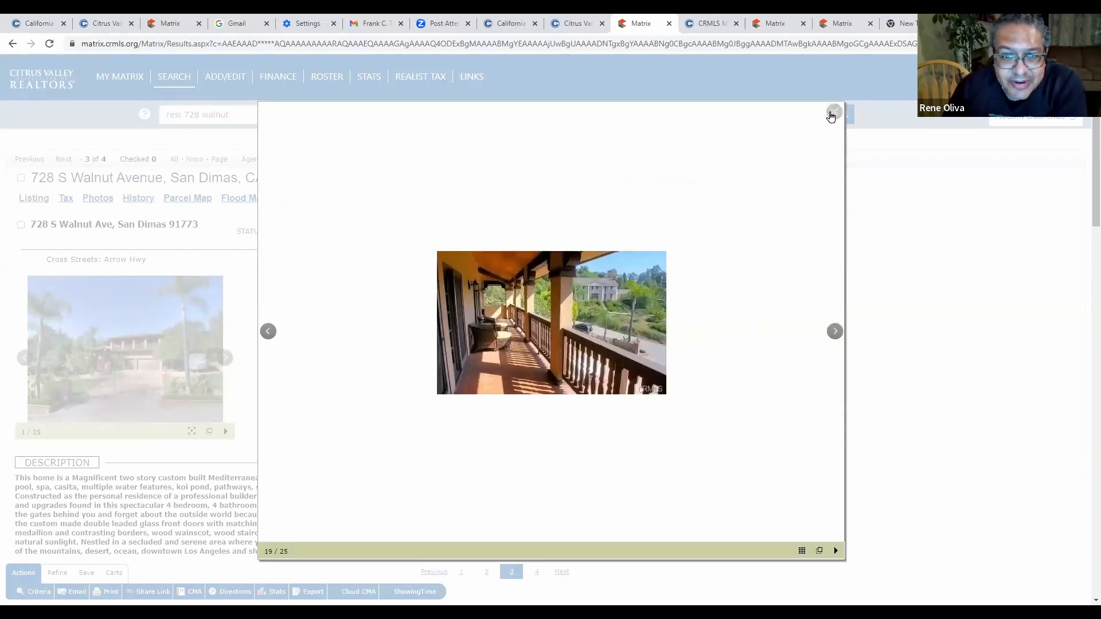
pyautogui.click(833, 113)
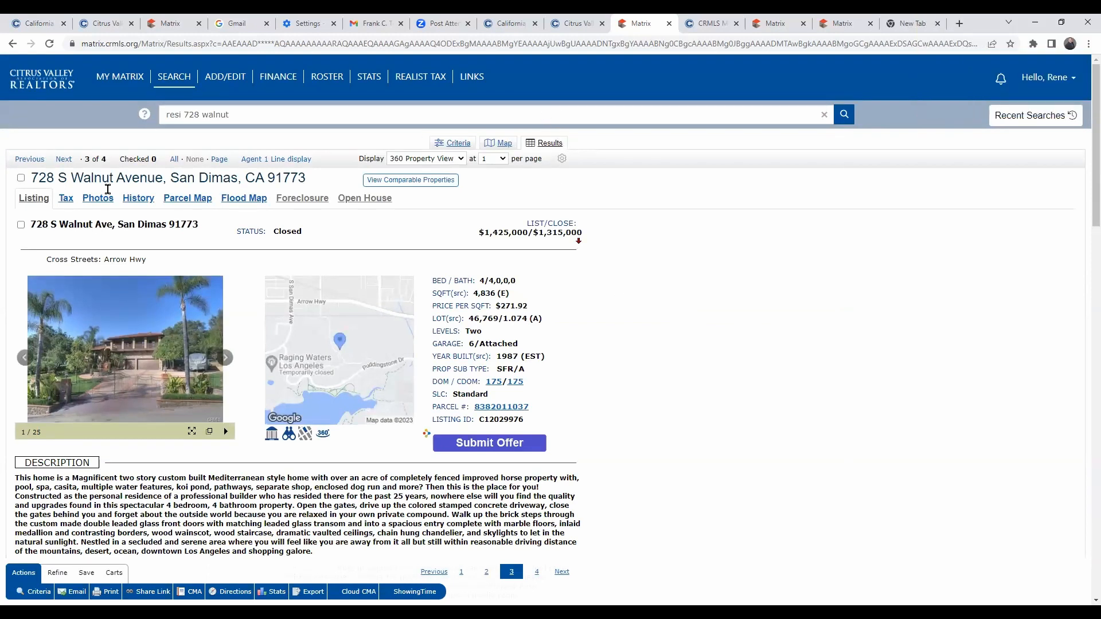
pyautogui.click(418, 77)
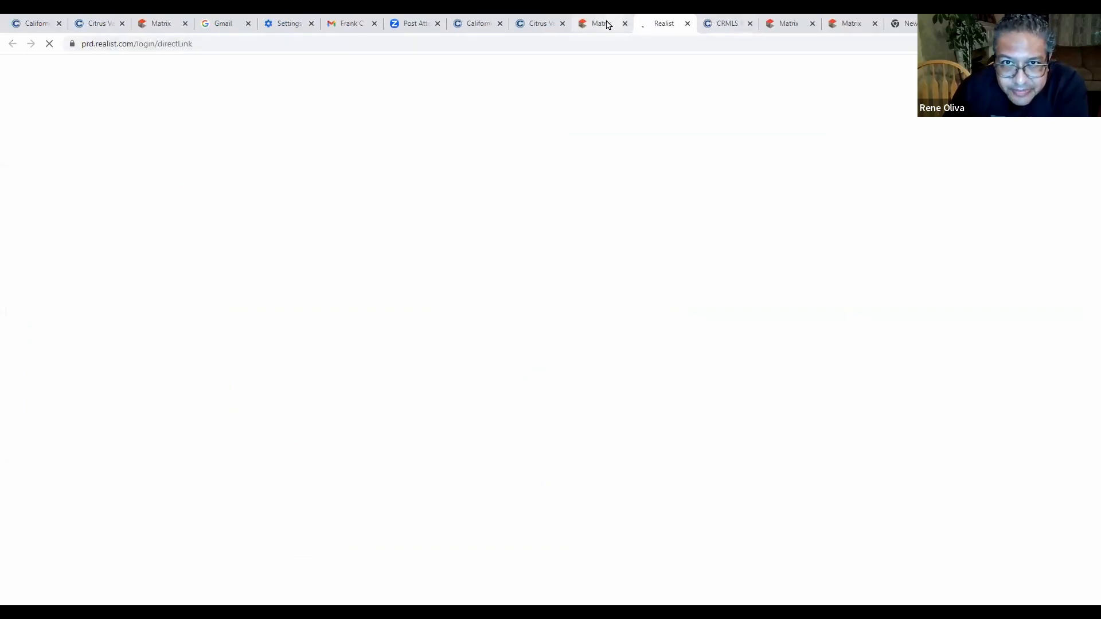
pyautogui.click(608, 25)
pyautogui.scroll(-1, 645, 264)
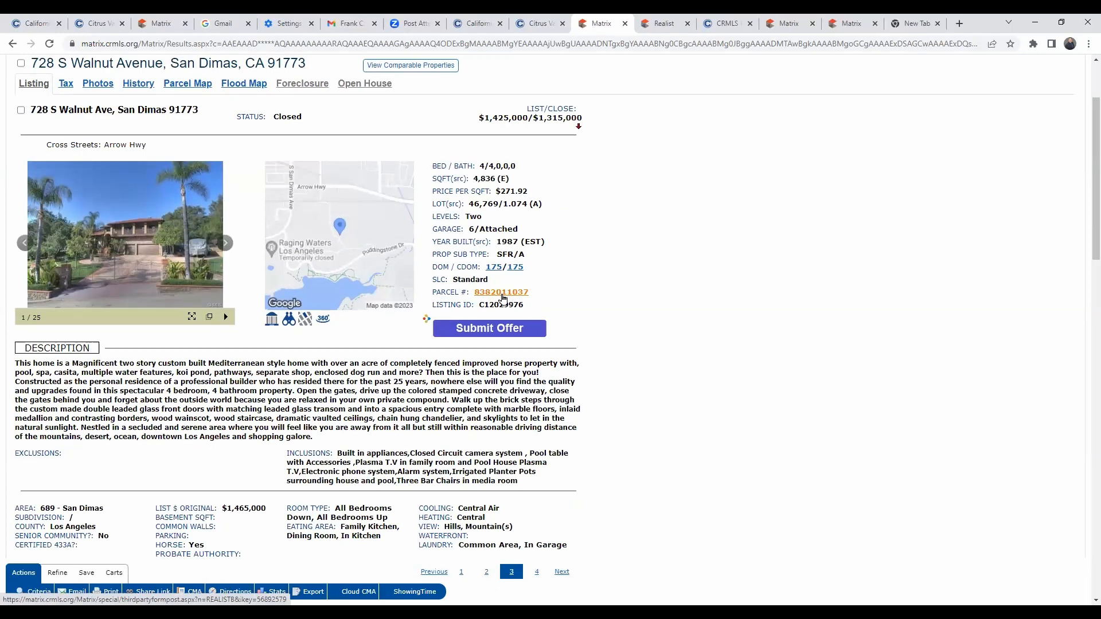
pyautogui.click(502, 296)
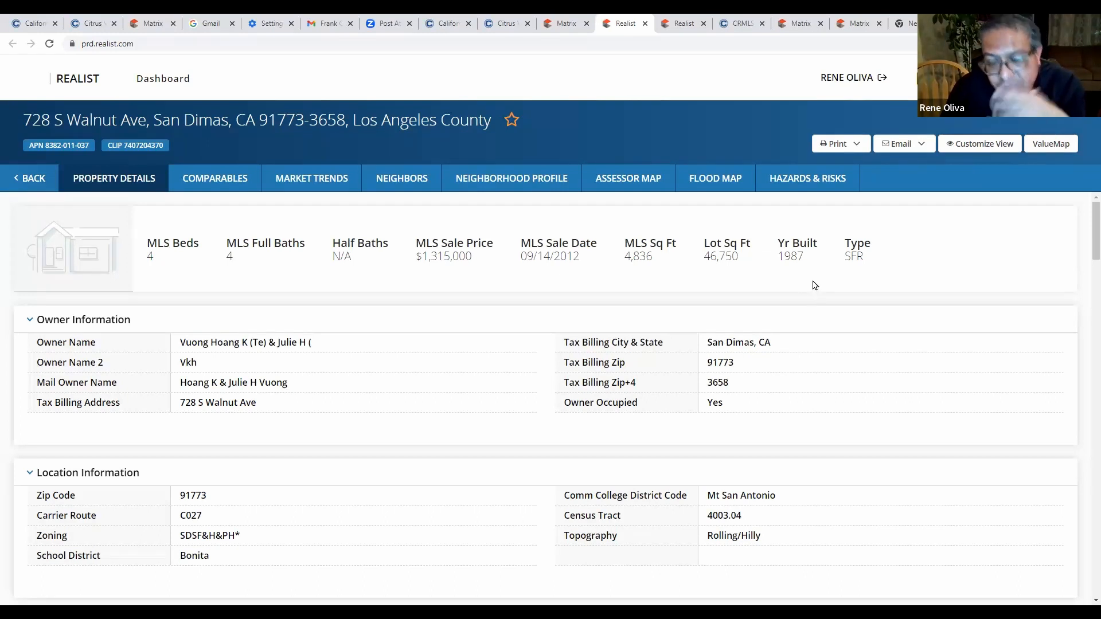
pyautogui.scroll(-10, 362, 377)
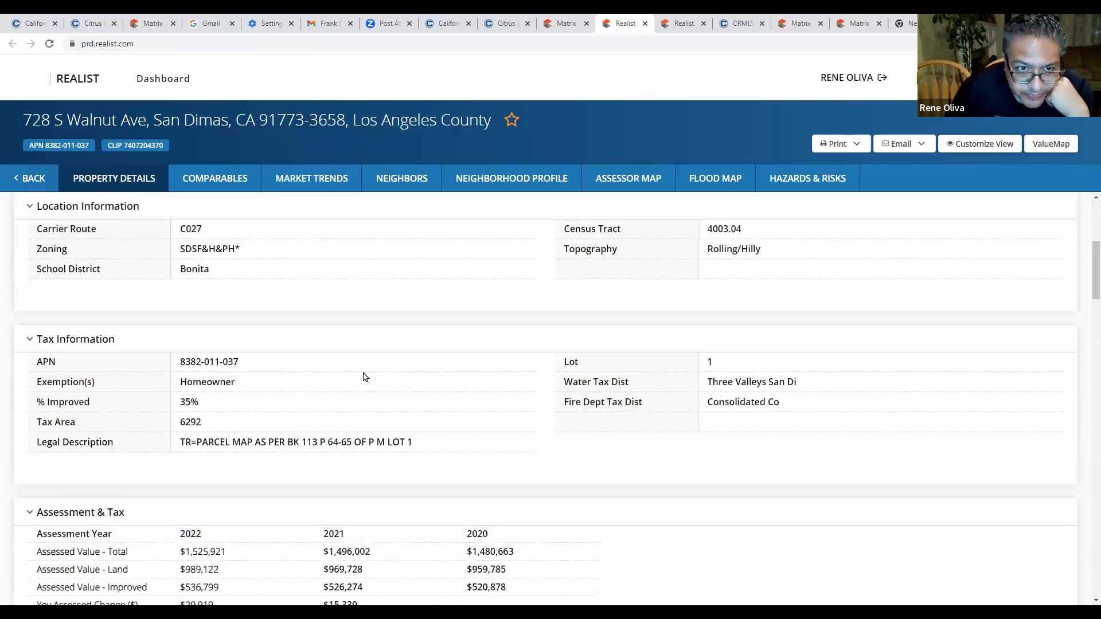
pyautogui.scroll(-5, 364, 380)
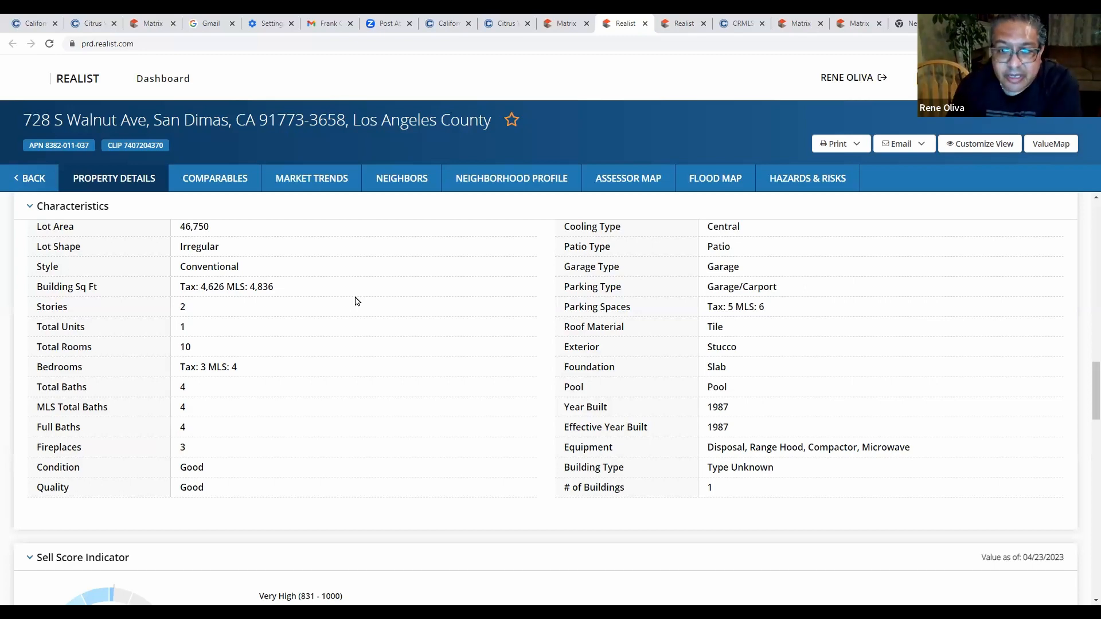
pyautogui.scroll(-2, 319, 351)
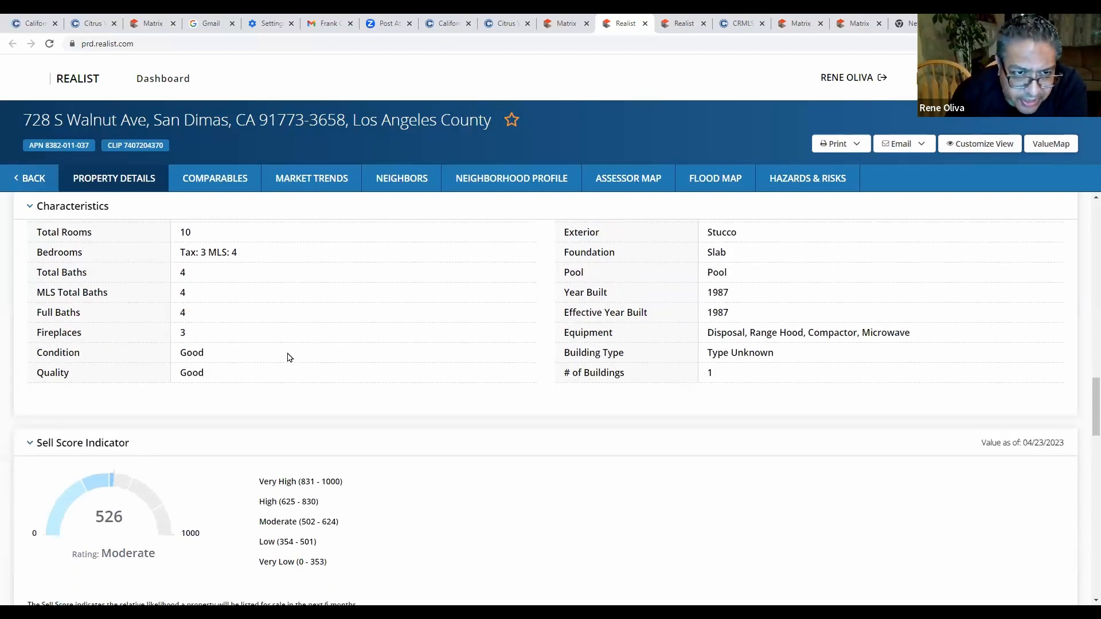
pyautogui.scroll(2, 483, 335)
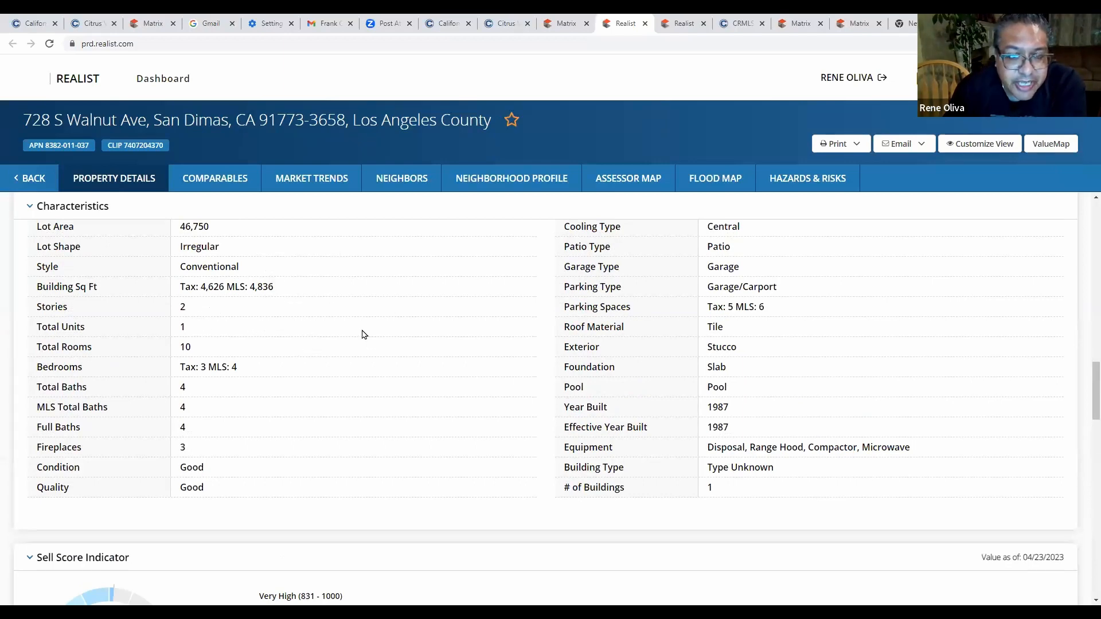
pyautogui.scroll(-2, 385, 346)
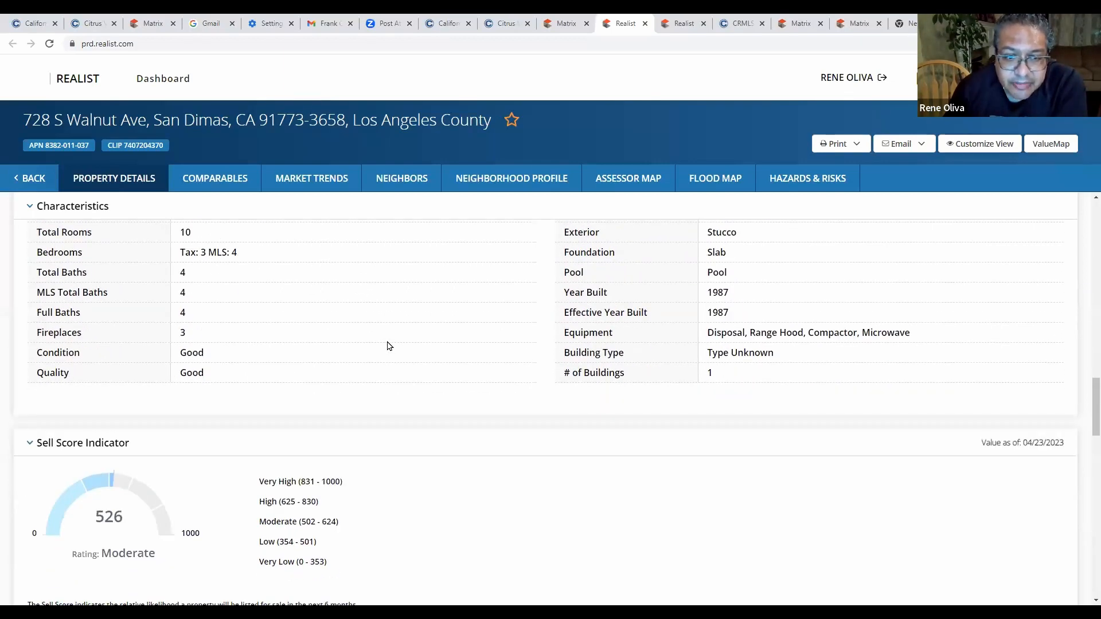
pyautogui.scroll(2, 387, 346)
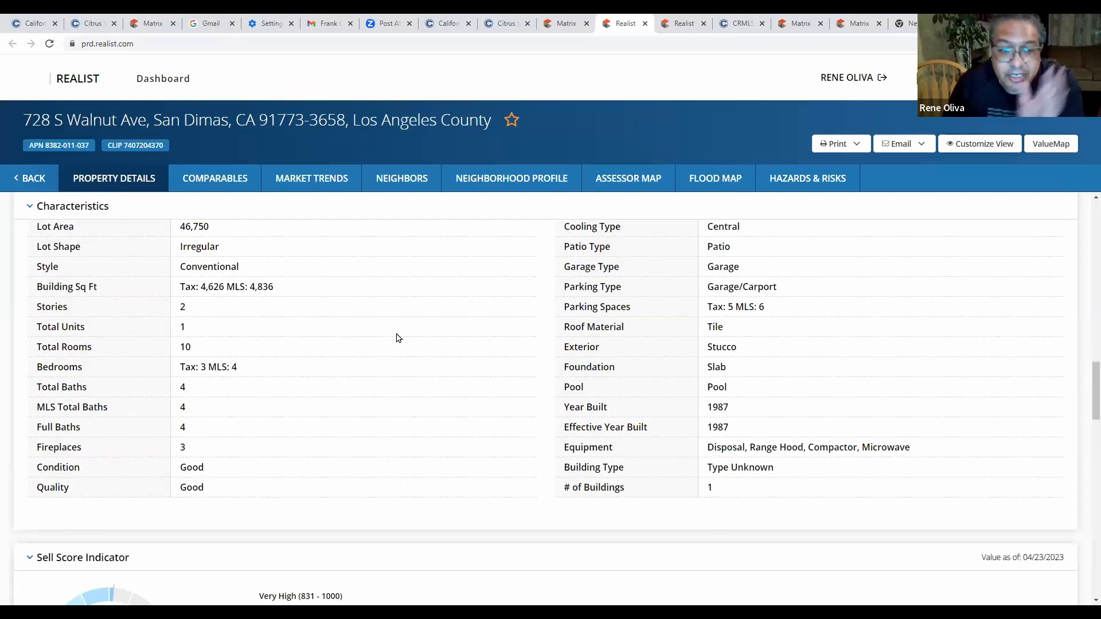
pyautogui.scroll(-5, 398, 338)
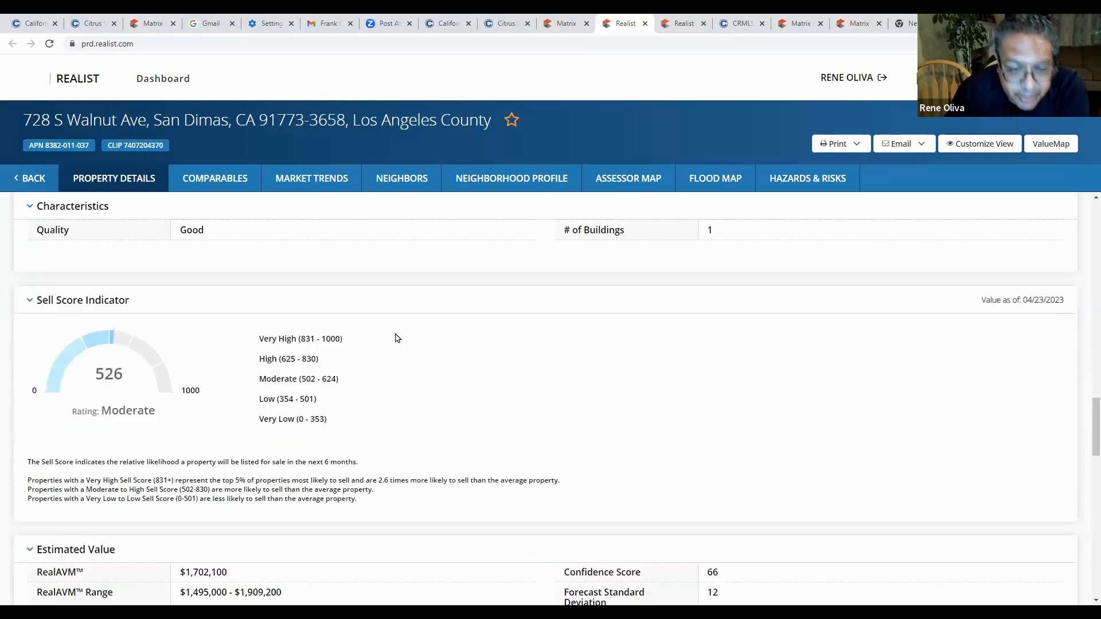
pyautogui.scroll(-4, 397, 337)
pyautogui.scroll(5, 398, 337)
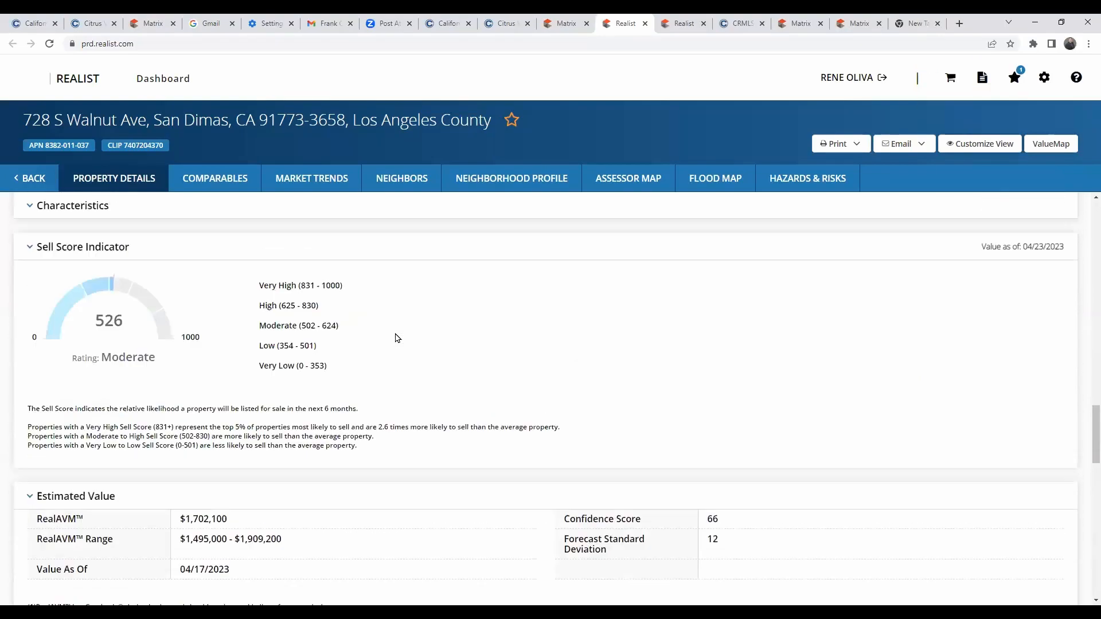
pyautogui.scroll(-3, 398, 338)
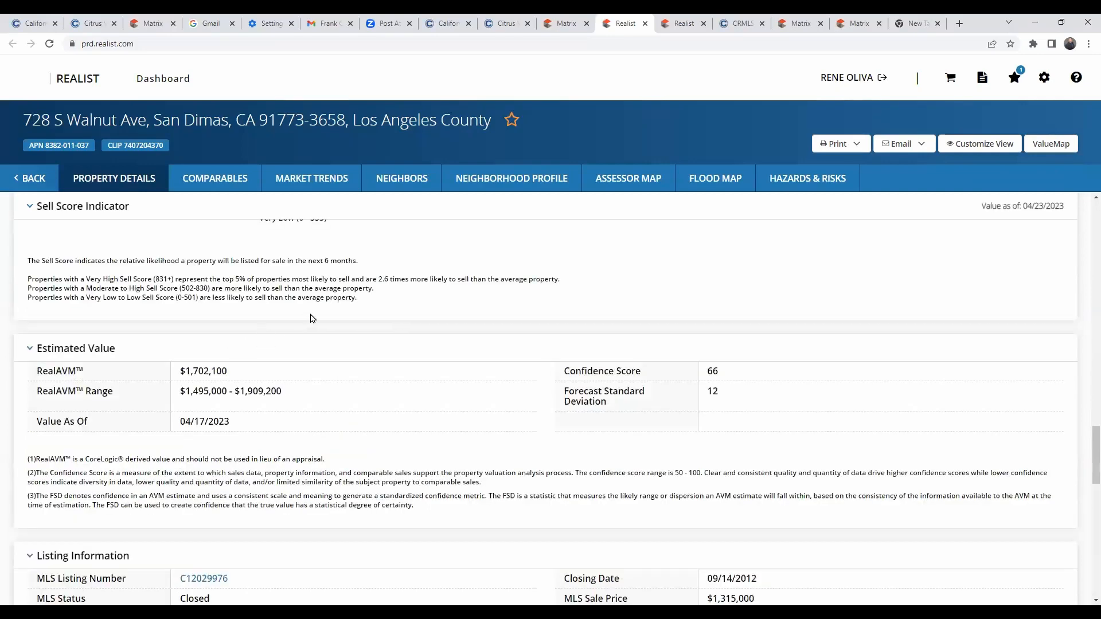
pyautogui.scroll(-2, 117, 277)
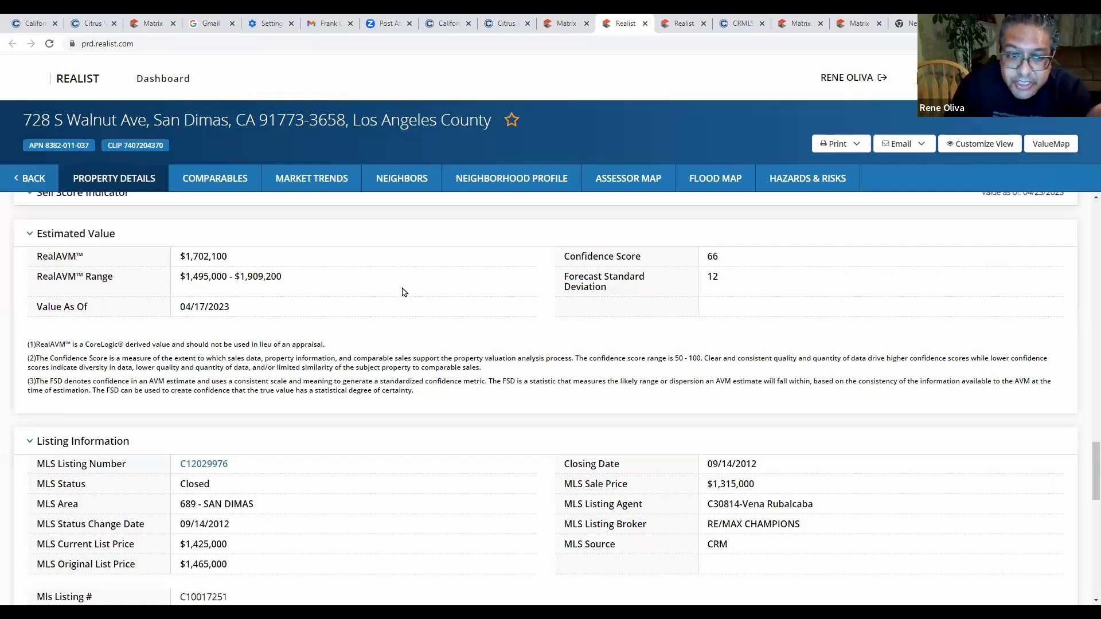
pyautogui.scroll(2, 401, 294)
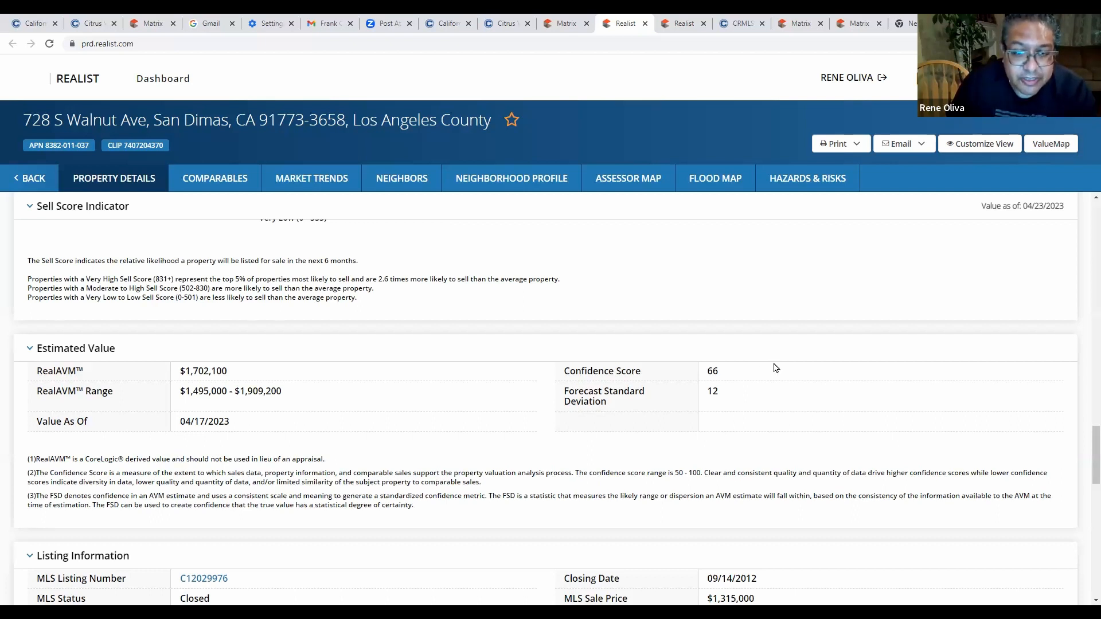
pyautogui.scroll(-5, 746, 382)
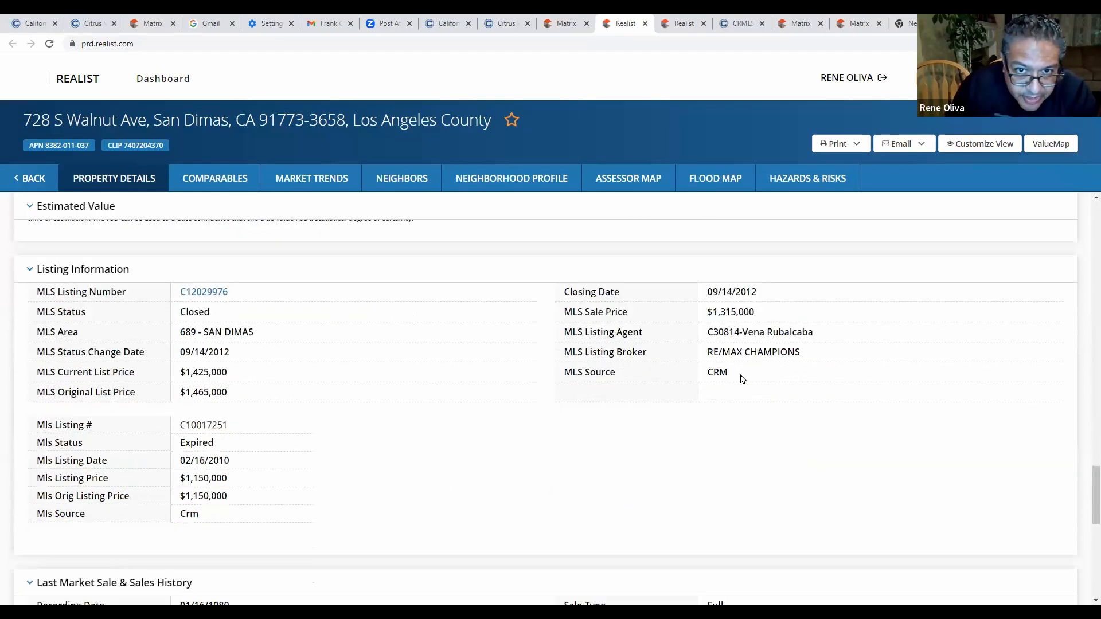
pyautogui.scroll(-4, 743, 379)
pyautogui.scroll(10, 739, 366)
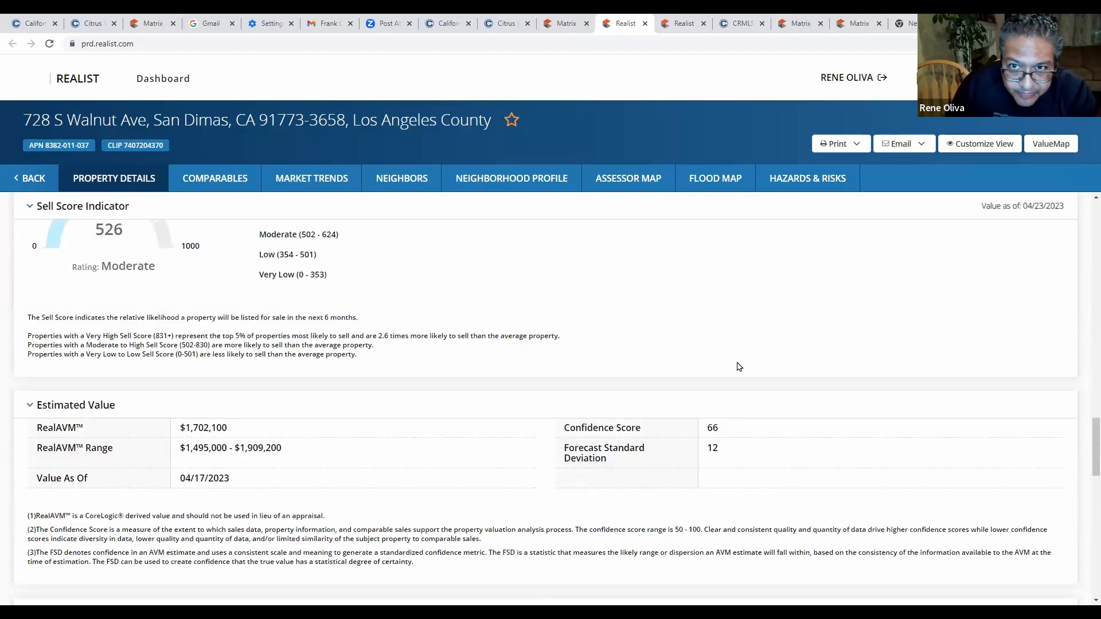
pyautogui.scroll(20, 739, 366)
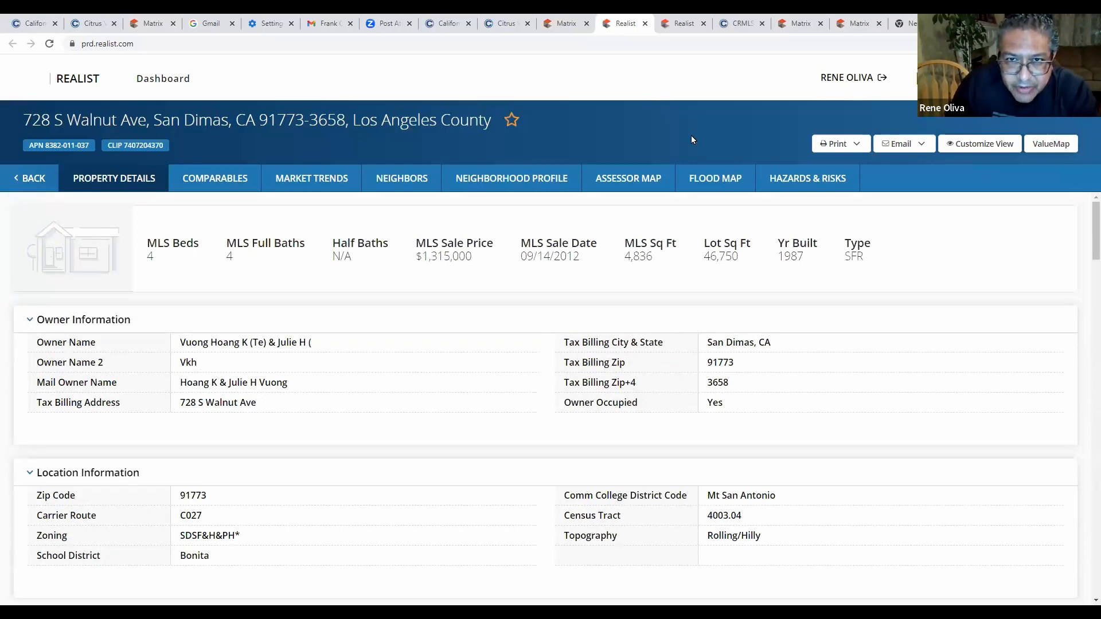
pyautogui.click(564, 23)
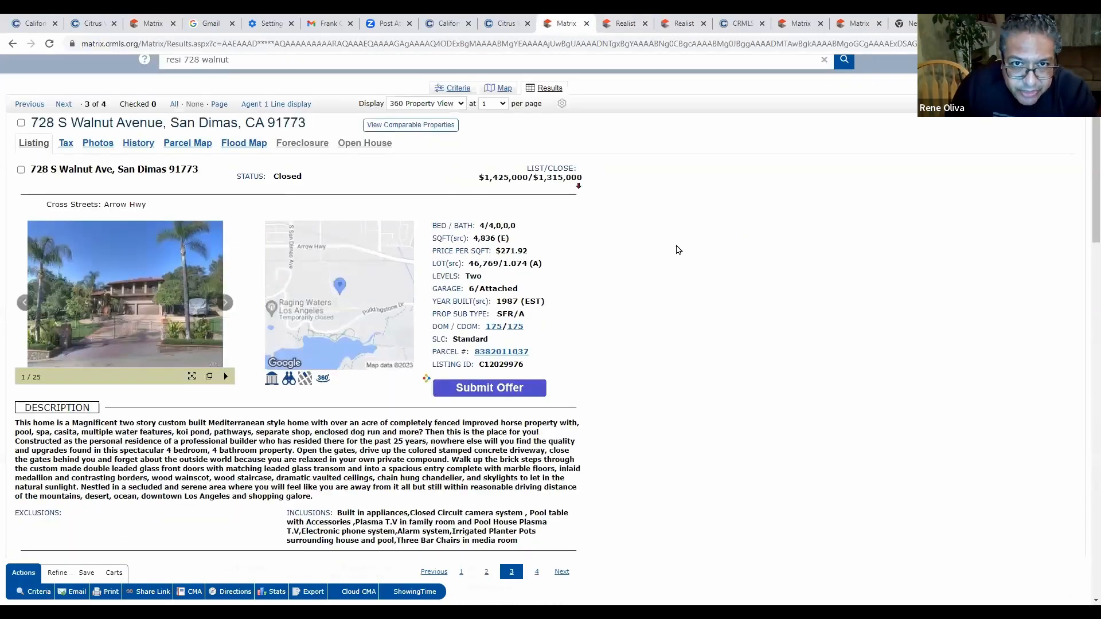
pyautogui.scroll(1, 683, 256)
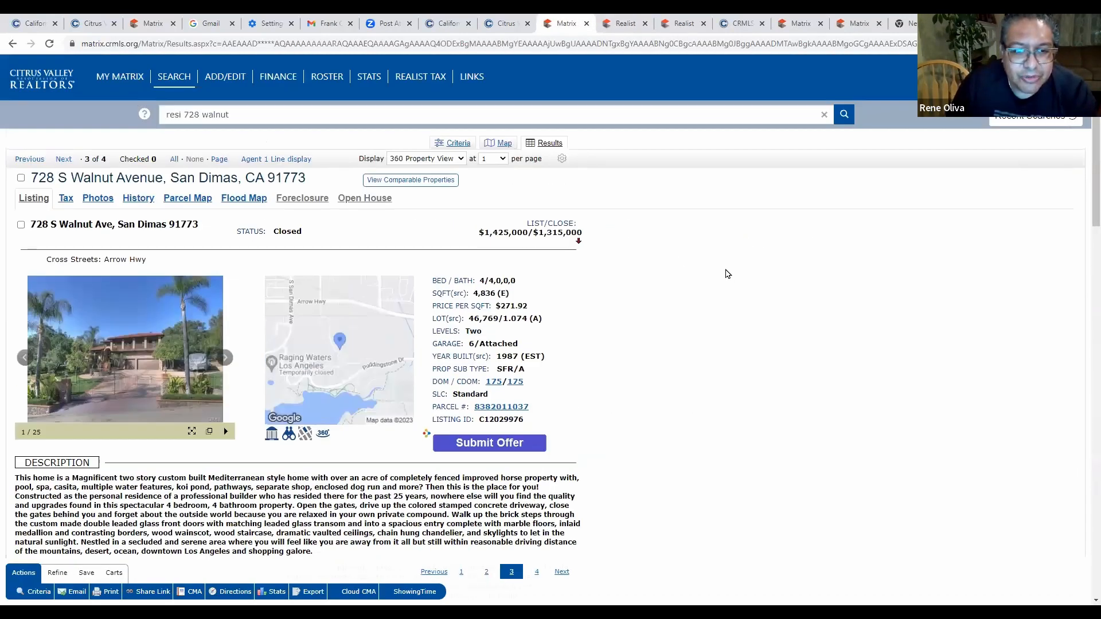
pyautogui.scroll(-6, 685, 303)
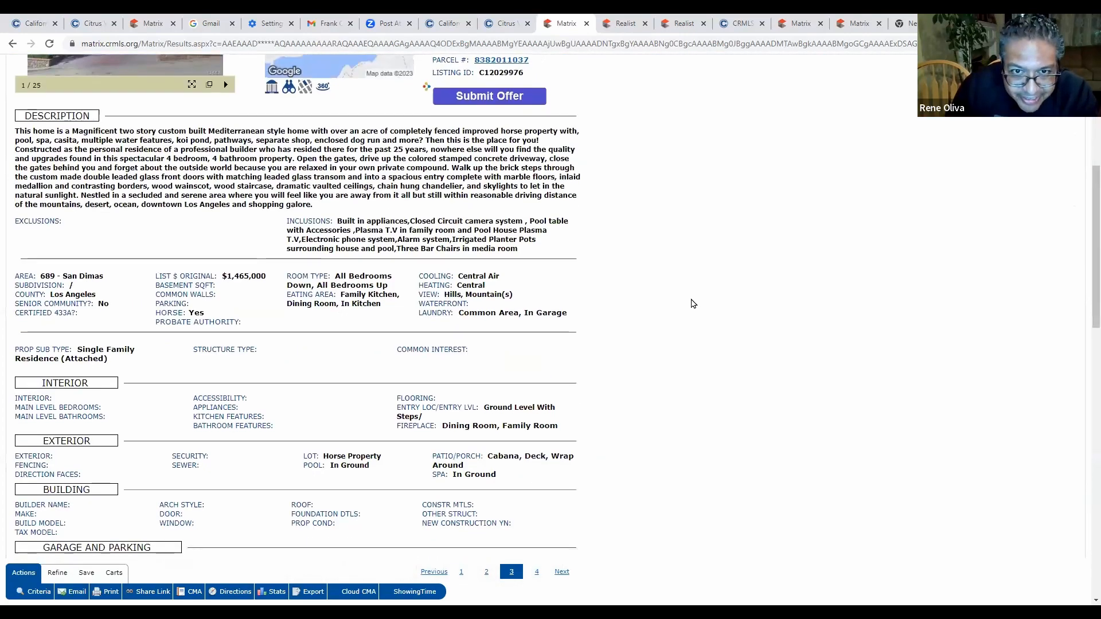
pyautogui.scroll(-15, 693, 304)
pyautogui.scroll(6, 698, 298)
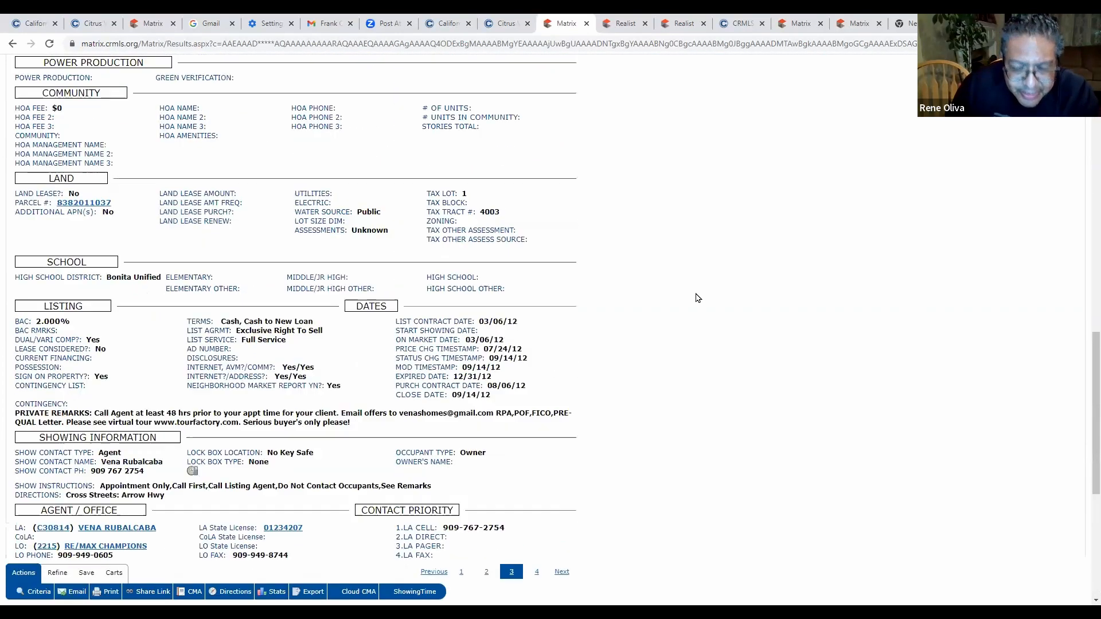
pyautogui.scroll(15, 698, 298)
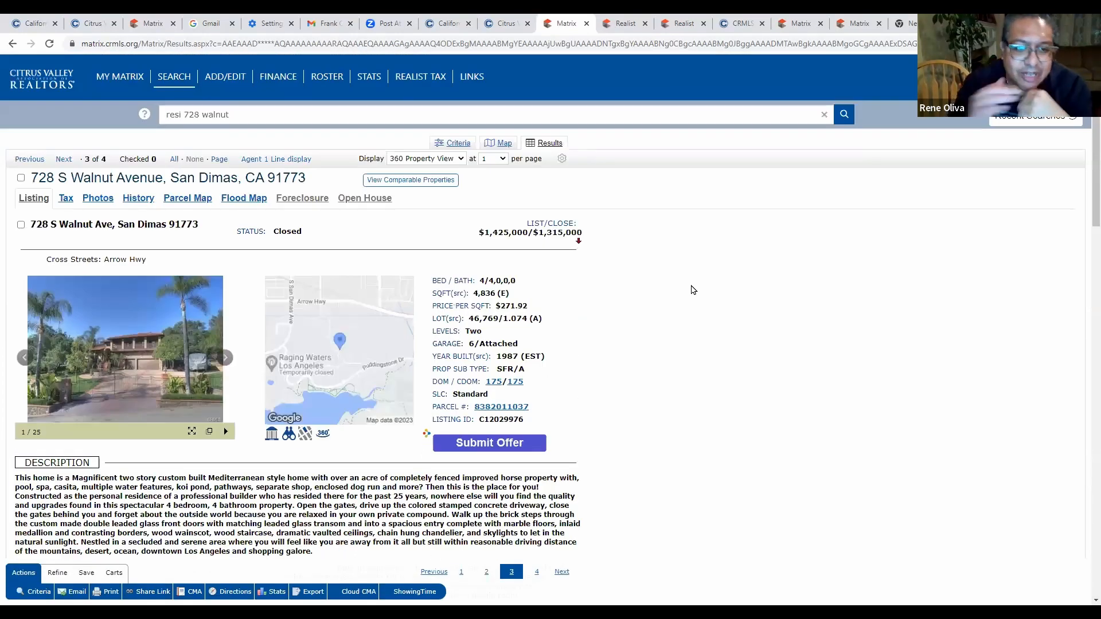
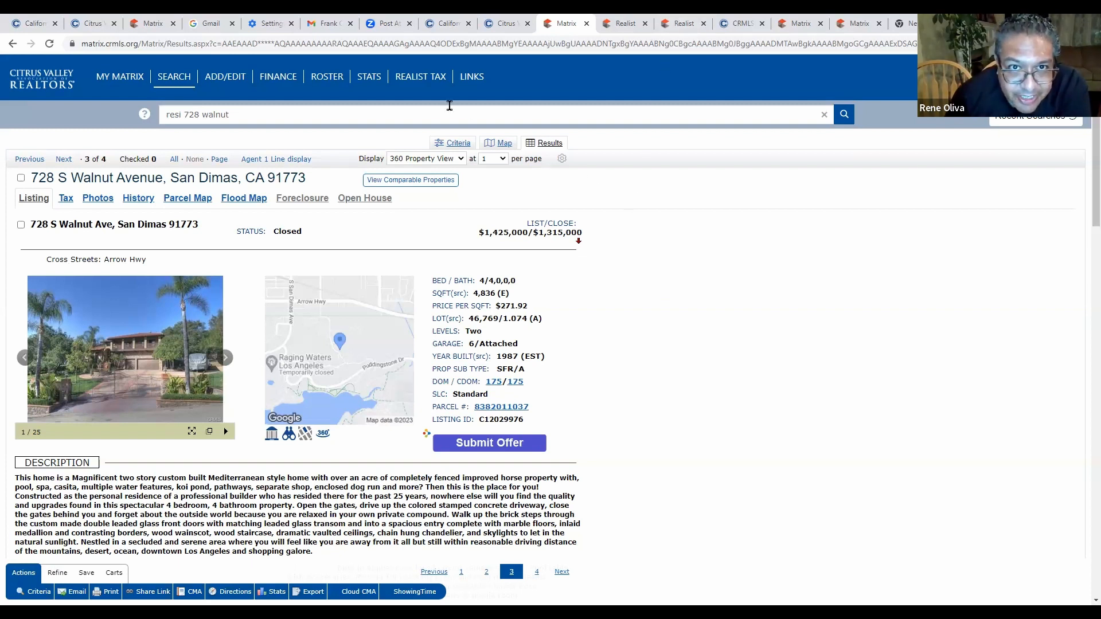
# Launch Realist public records in a new tab from the Matrix REALIST TAX link.
pyautogui.click(421, 79)
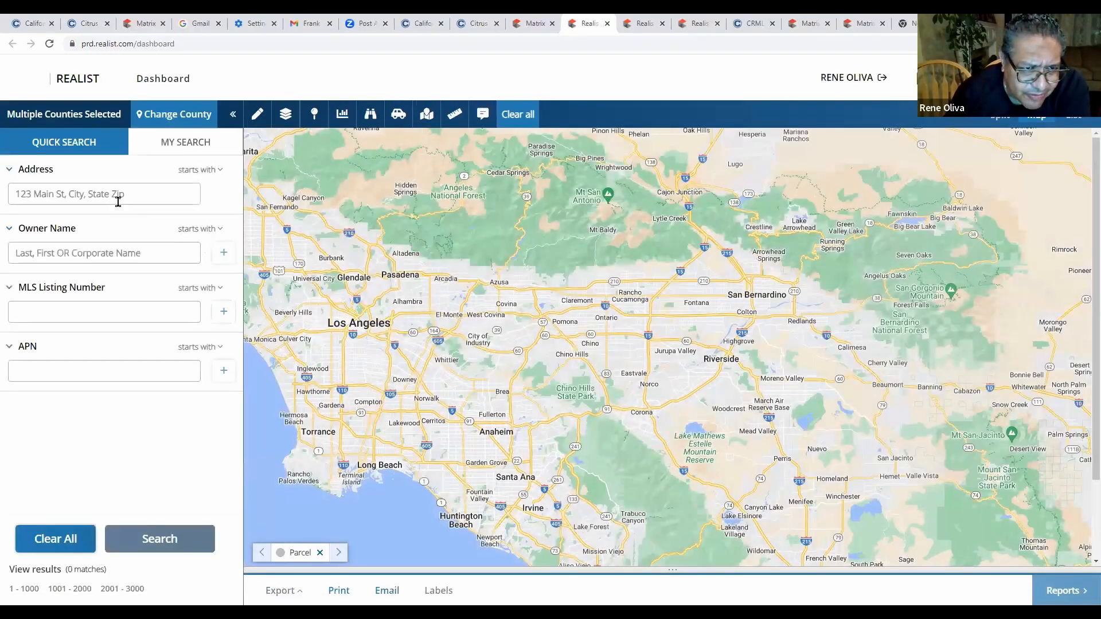
# Search Realist by the San Dimas listing's street address to open its property details report.
pyautogui.click(129, 192)
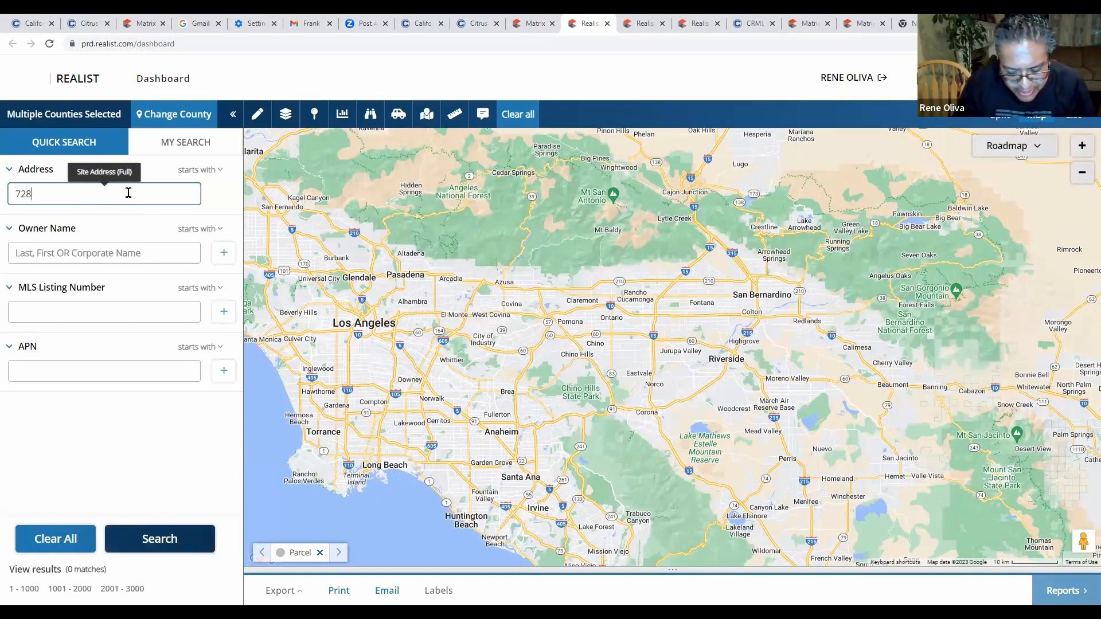
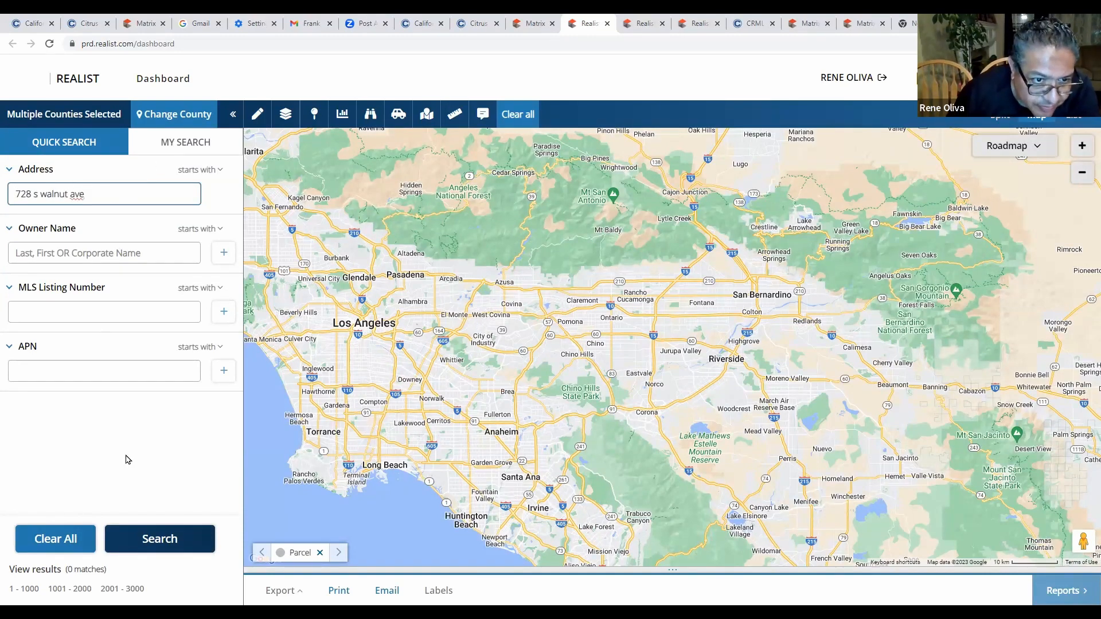
pyautogui.click(172, 549)
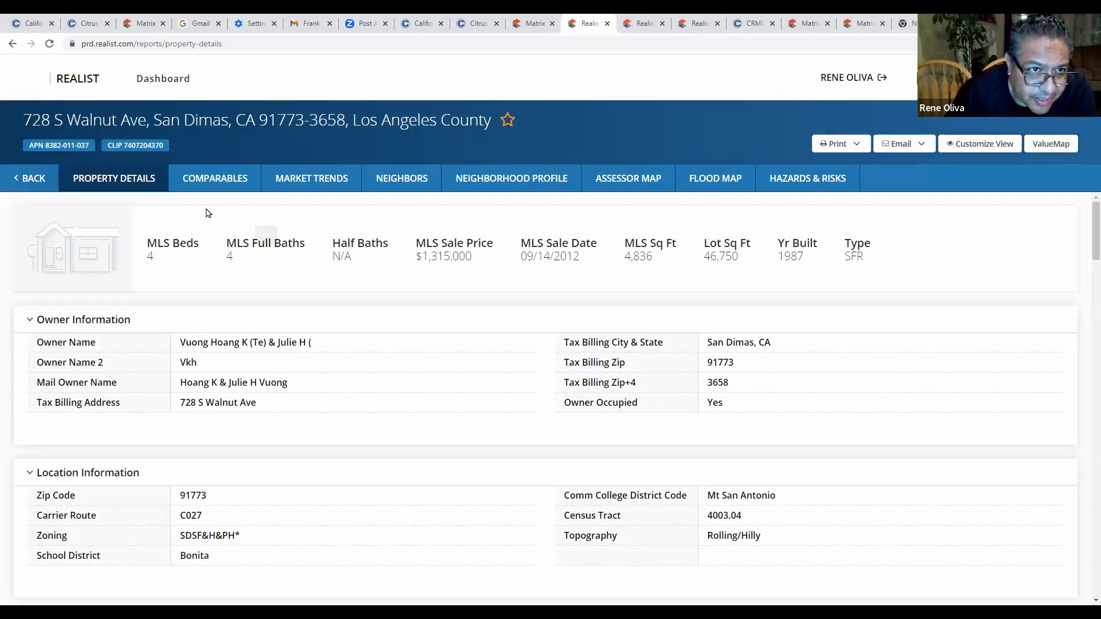
# Download assessor map sheet 8382-011 from the Assessor Map section and open the image.
pyautogui.click(629, 182)
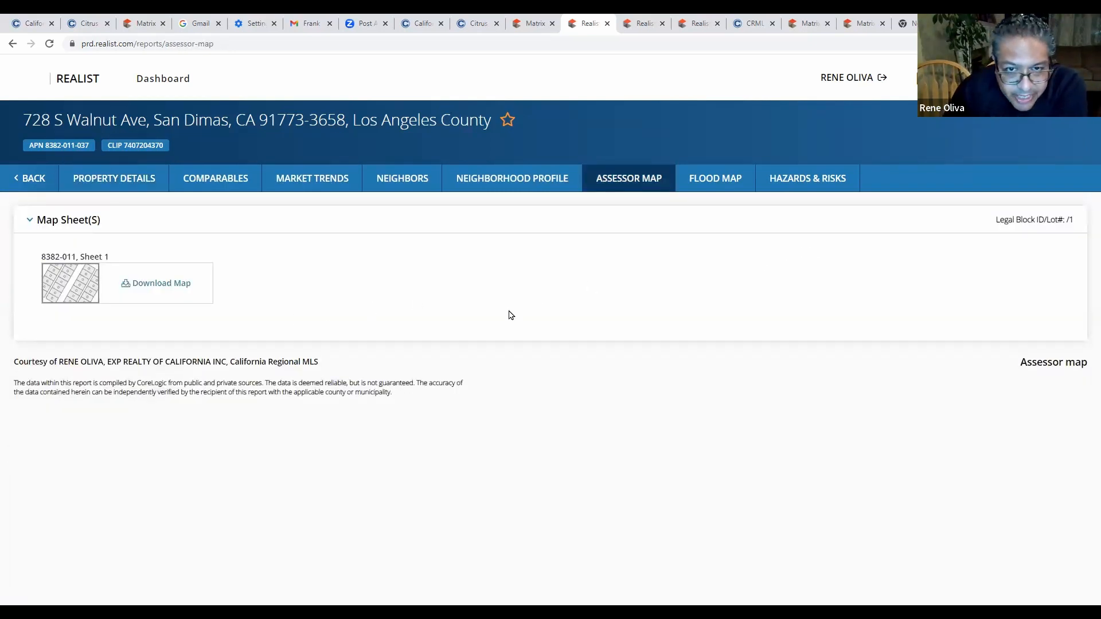
pyautogui.click(155, 284)
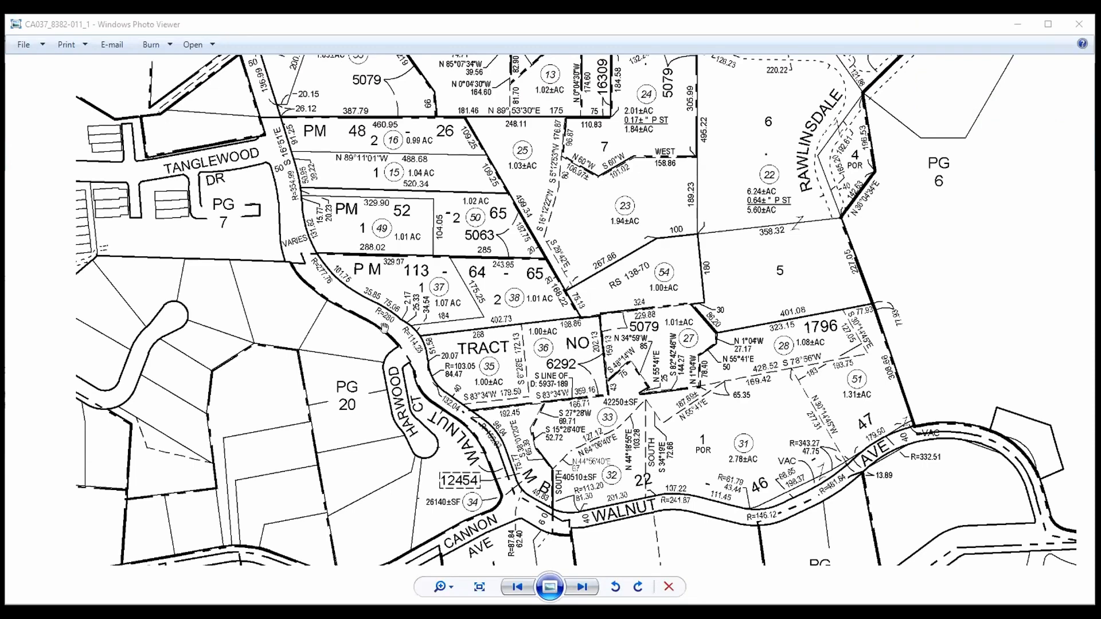
pyautogui.scroll(3, 418, 319)
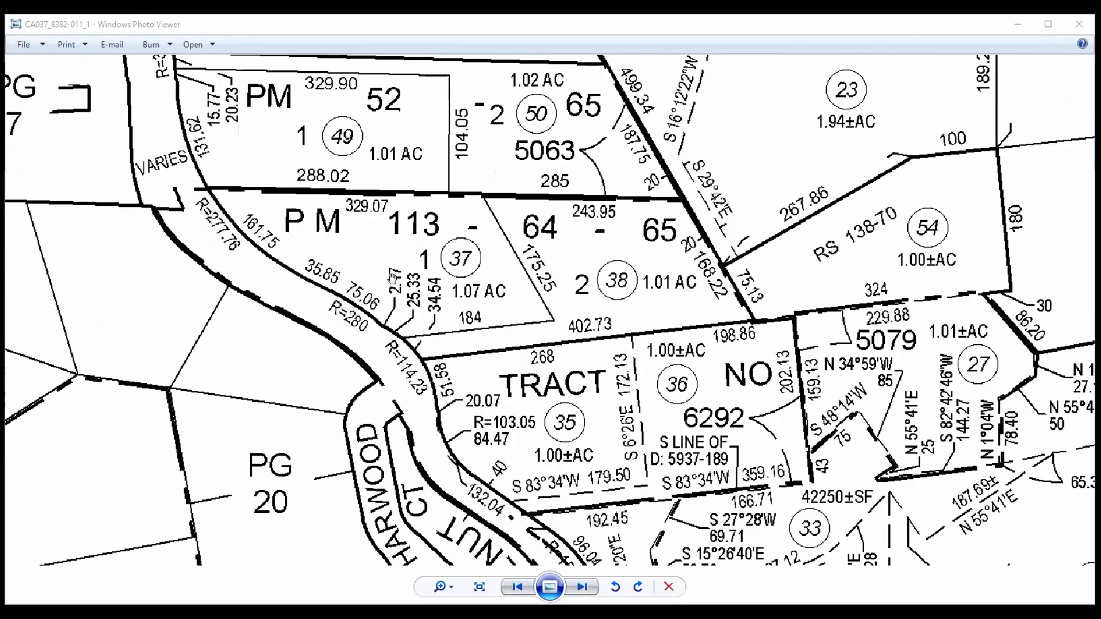
pyautogui.scroll(1, 478, 290)
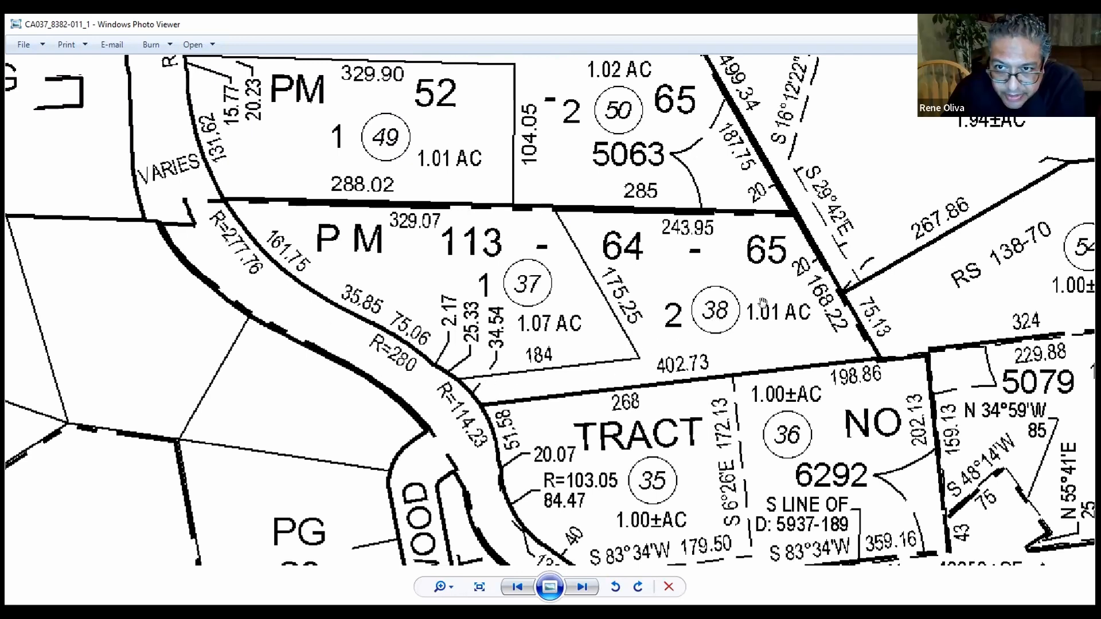
pyautogui.scroll(3, 763, 303)
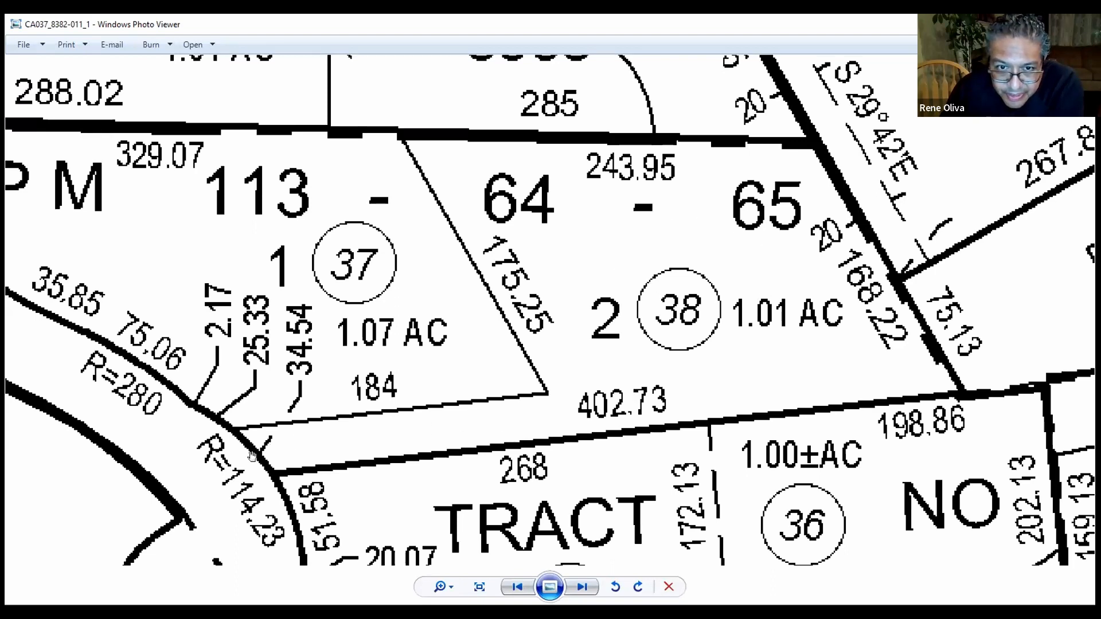
pyautogui.scroll(1, 695, 276)
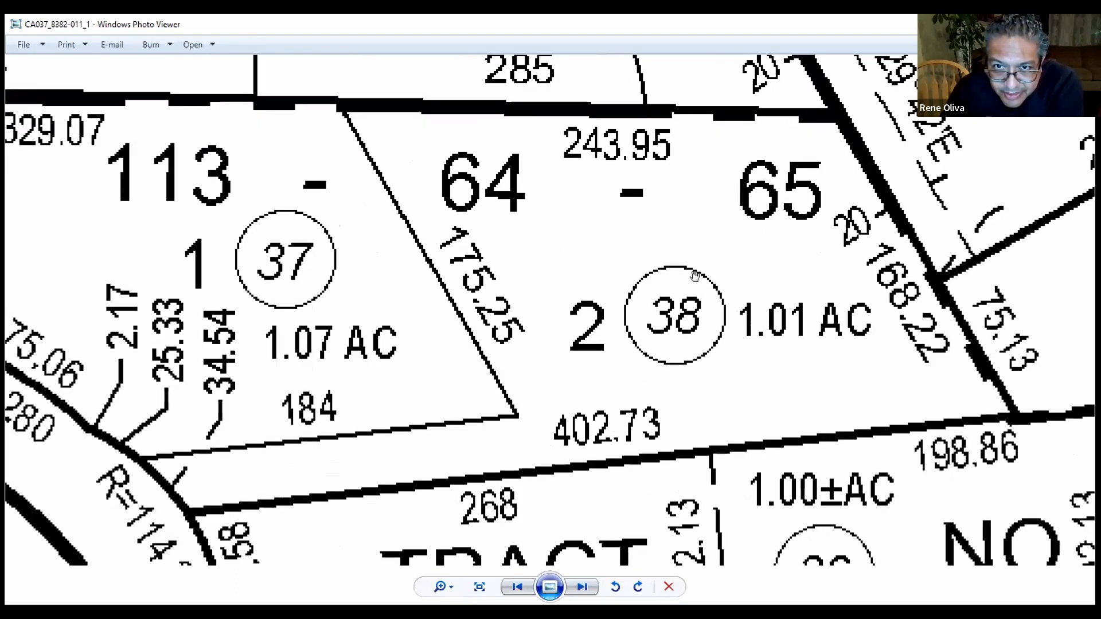
pyautogui.scroll(-1, 698, 275)
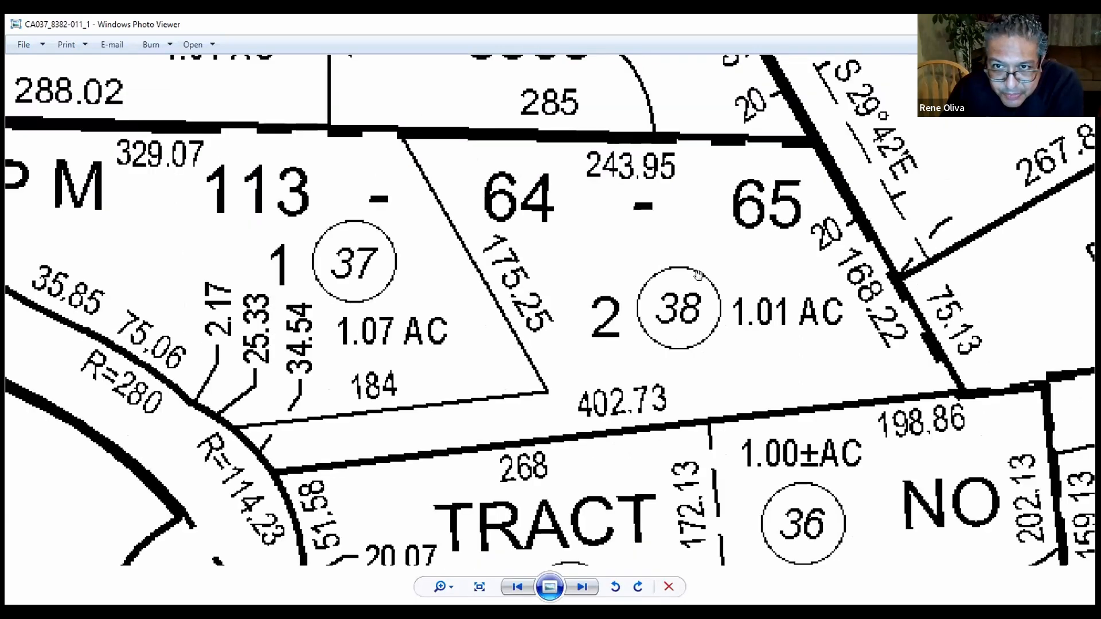
pyautogui.scroll(1, 698, 275)
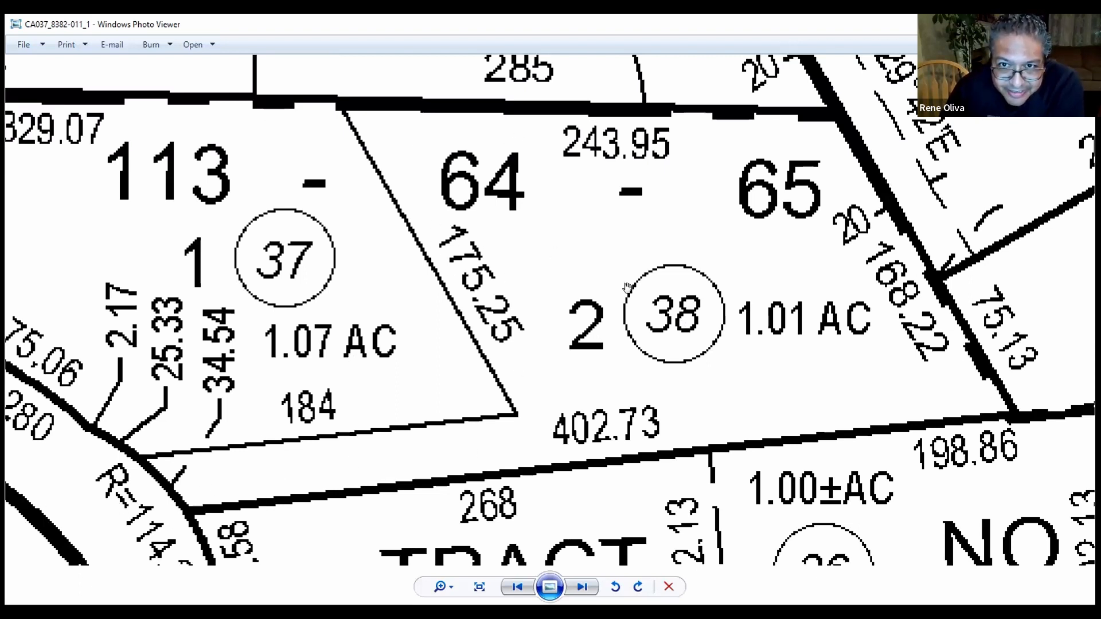
pyautogui.scroll(-1, 672, 293)
pyautogui.scroll(1, 673, 293)
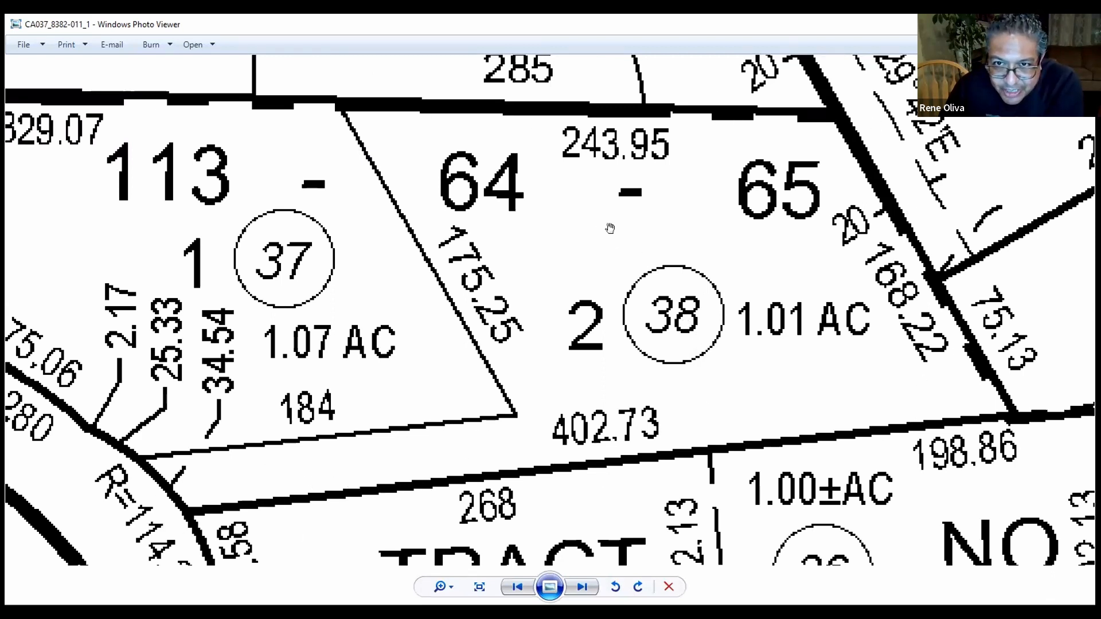
pyautogui.scroll(-1, 620, 280)
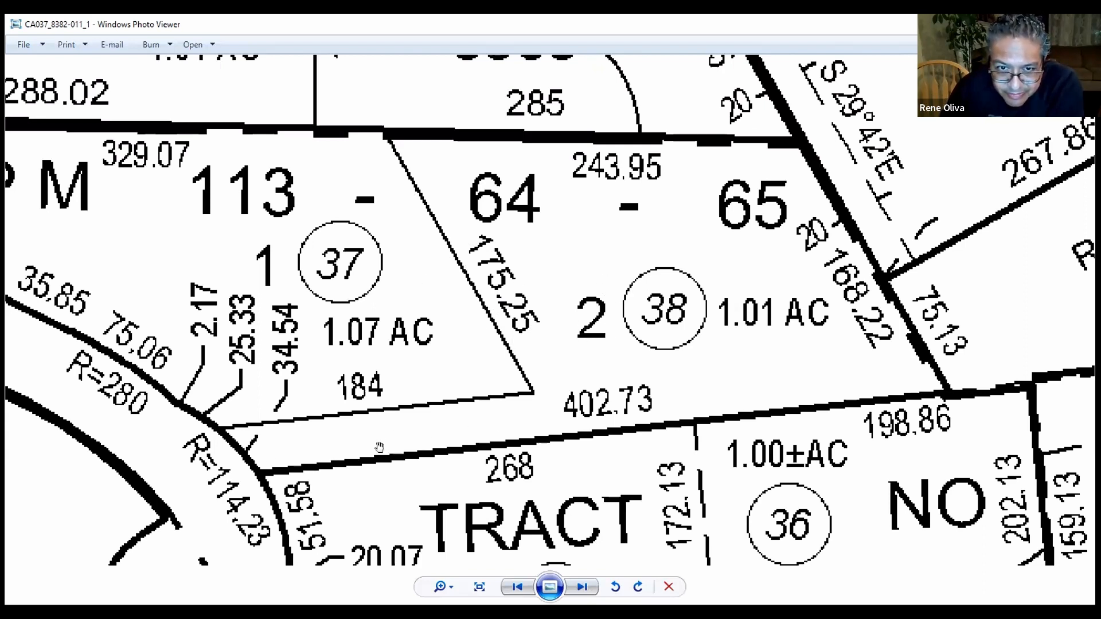
pyautogui.scroll(-1, 692, 300)
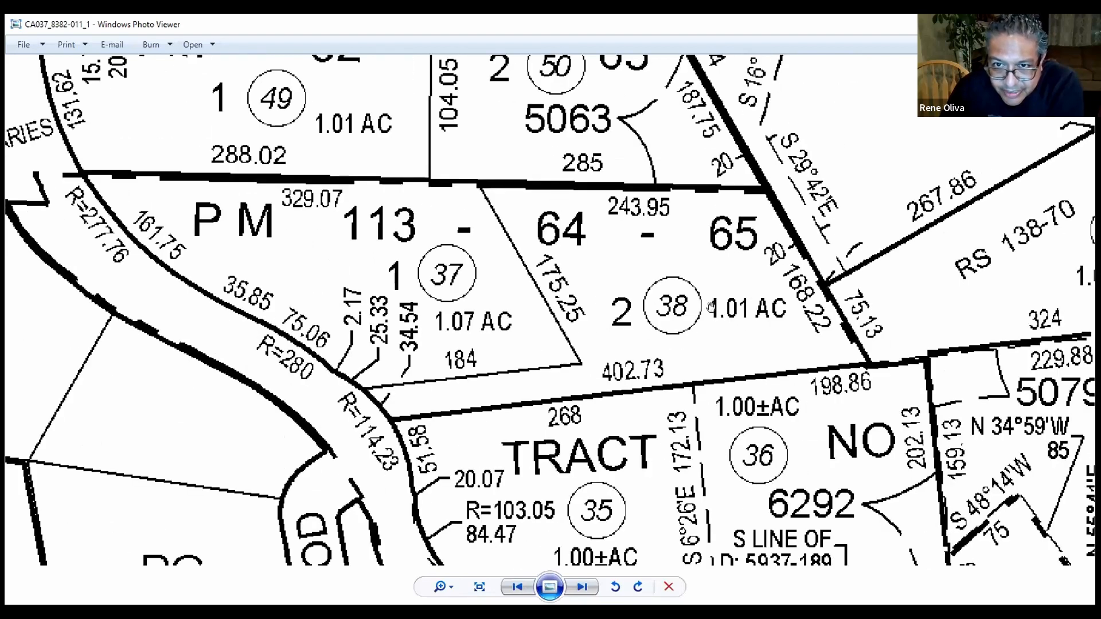
pyautogui.scroll(-1, 706, 307)
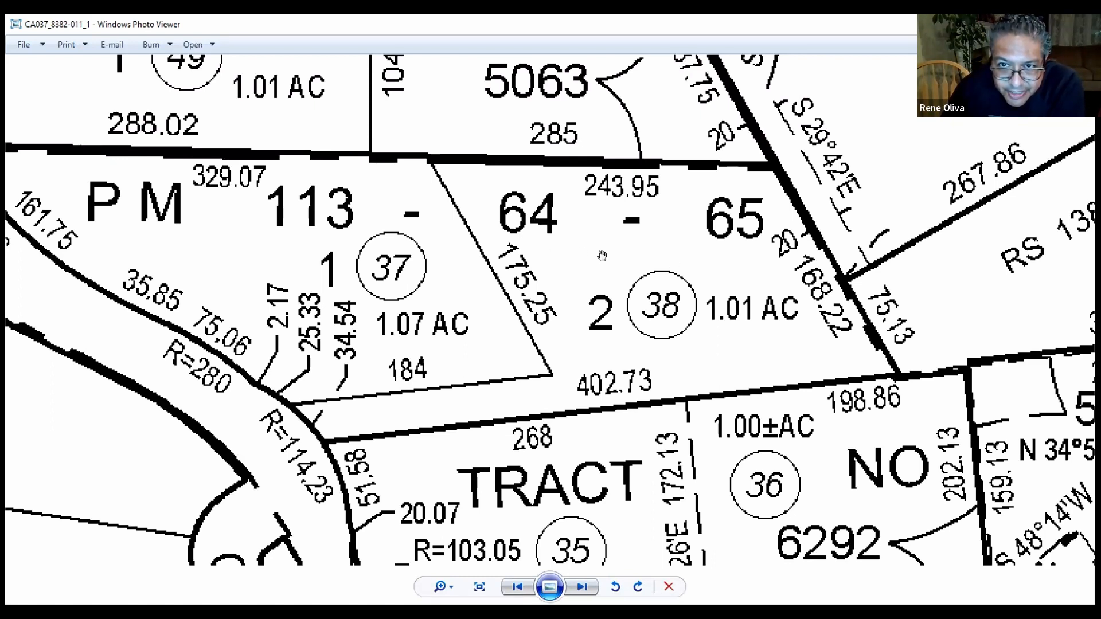
pyautogui.scroll(-1, 604, 255)
pyautogui.scroll(1, 622, 255)
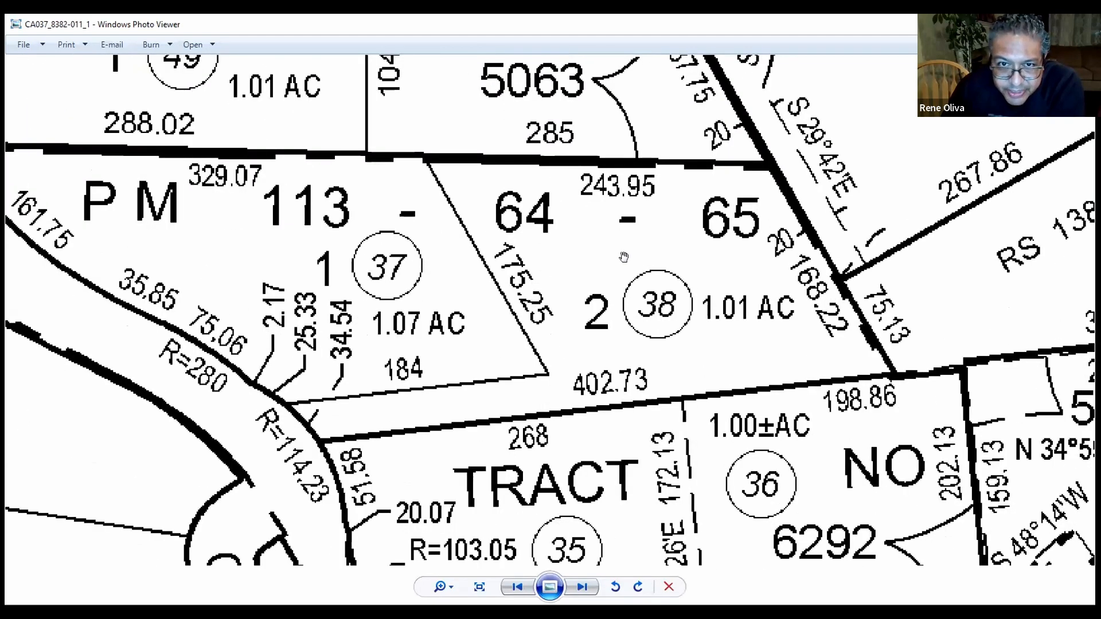
pyautogui.scroll(1, 625, 256)
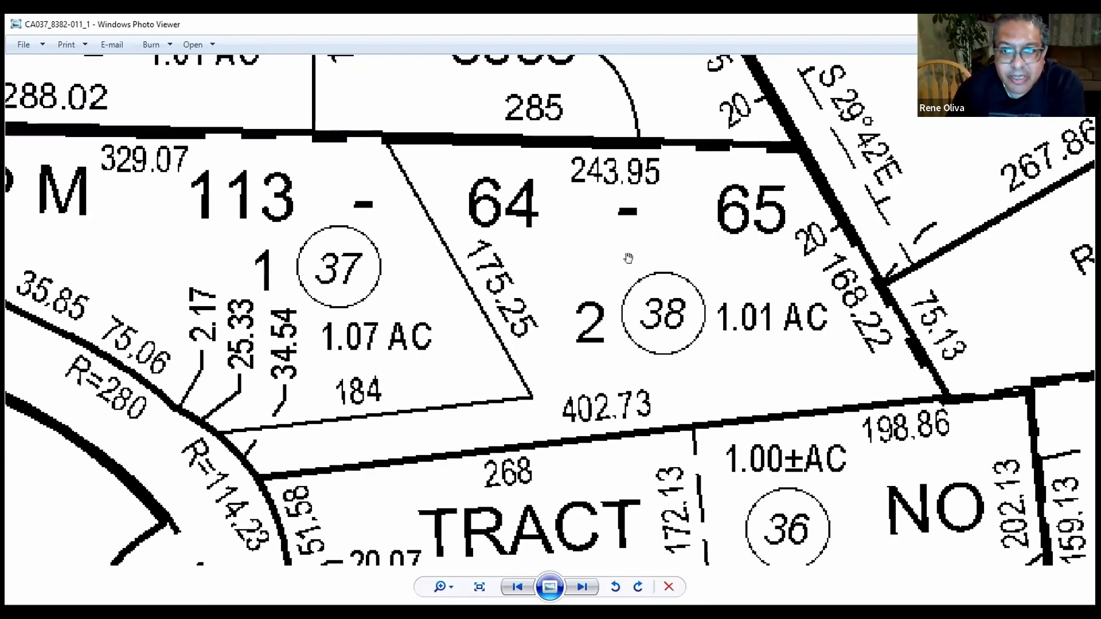
pyautogui.scroll(-3, 583, 138)
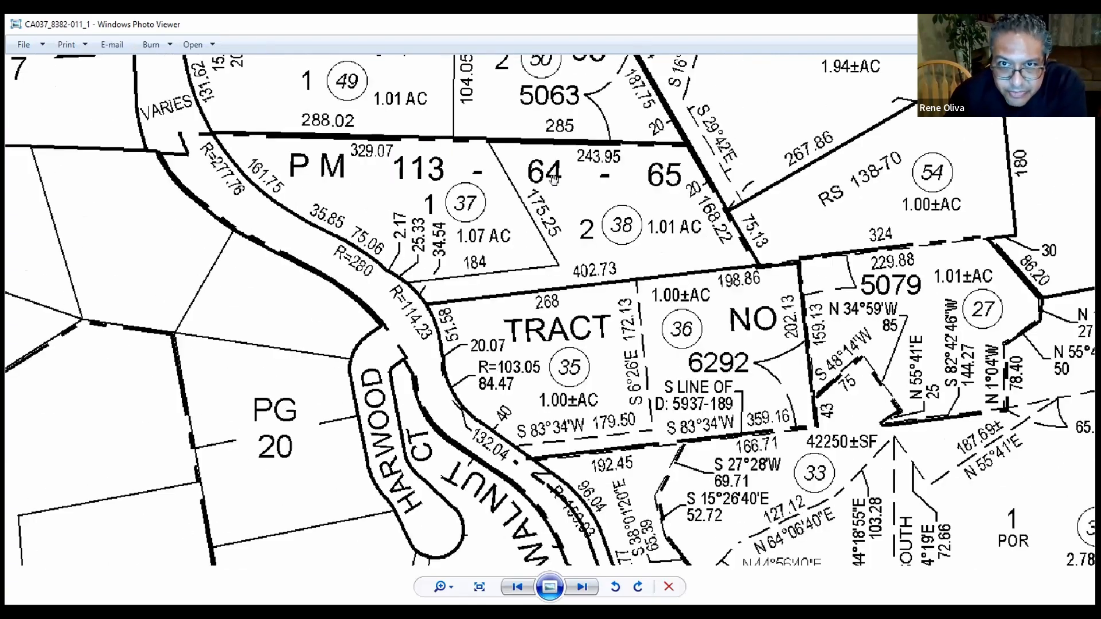
# Scroll up the Matrix search criteria page for postal code 91773 with 0-365 day closed sales.
pyautogui.scroll(1, 552, 167)
pyautogui.scroll(2, 568, 192)
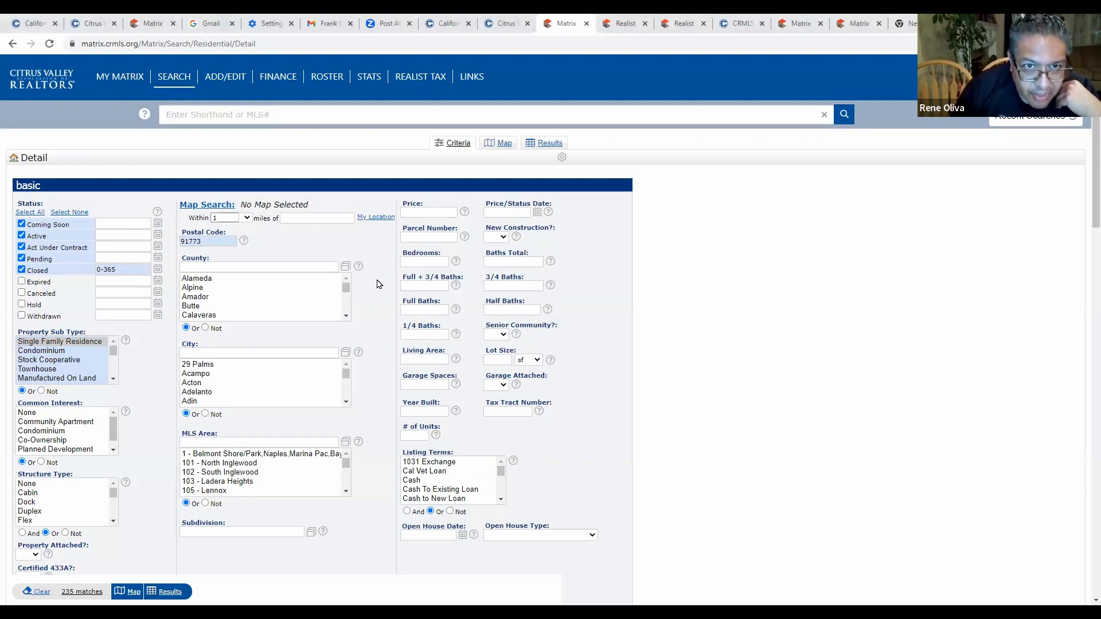
# Check all 235 results and print them as the 1004MC Market Conditions Summary PDF.
pyautogui.press('Return')
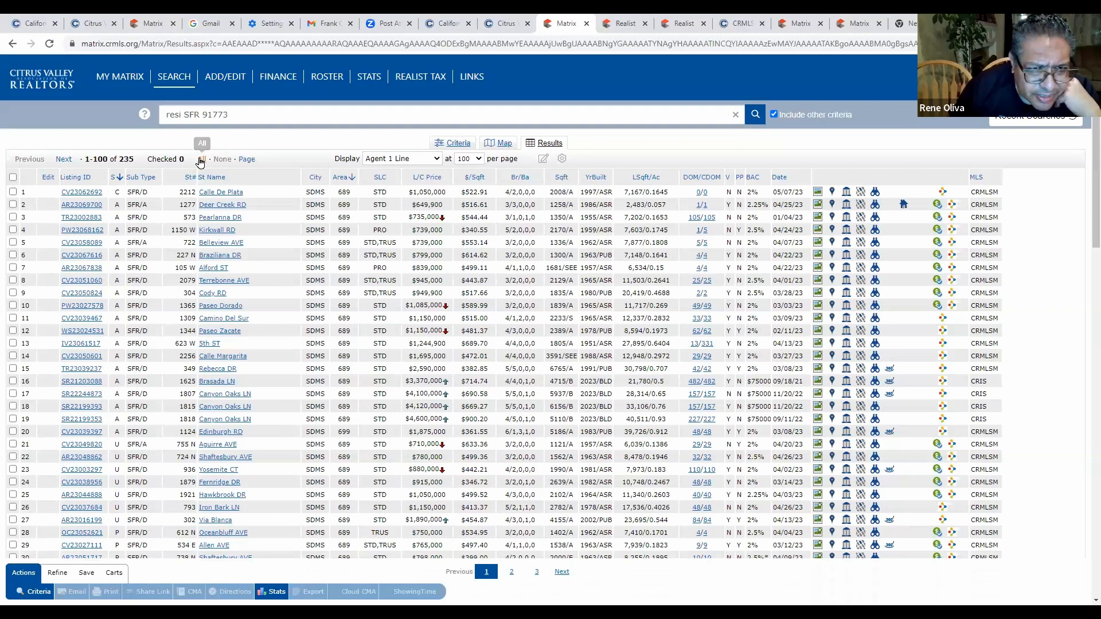
pyautogui.scroll(-2, 344, 295)
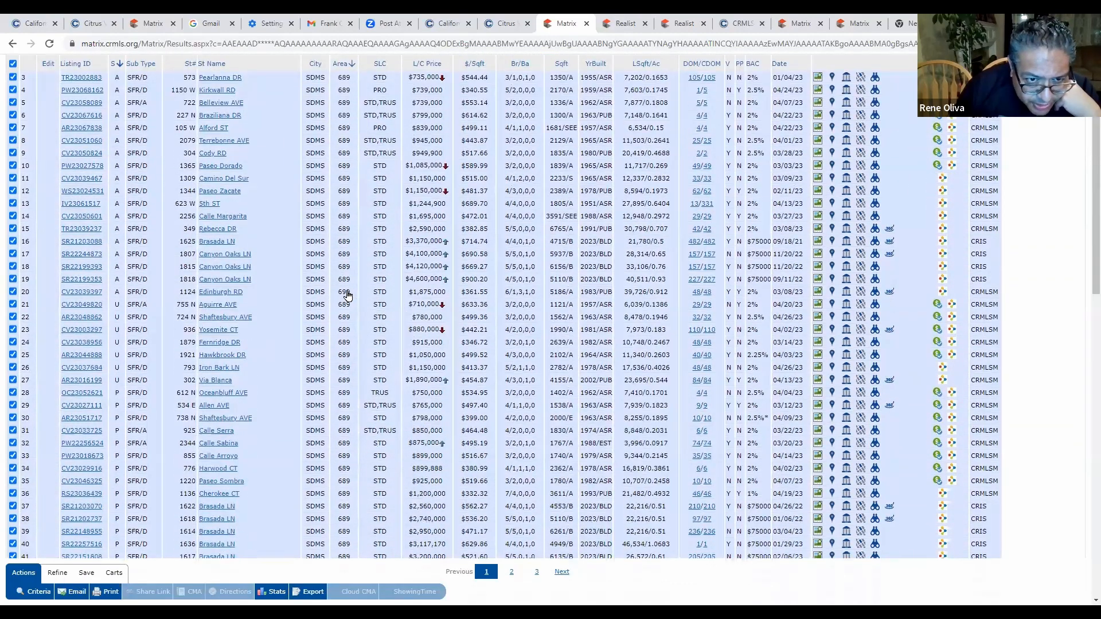
pyautogui.scroll(-15, 281, 482)
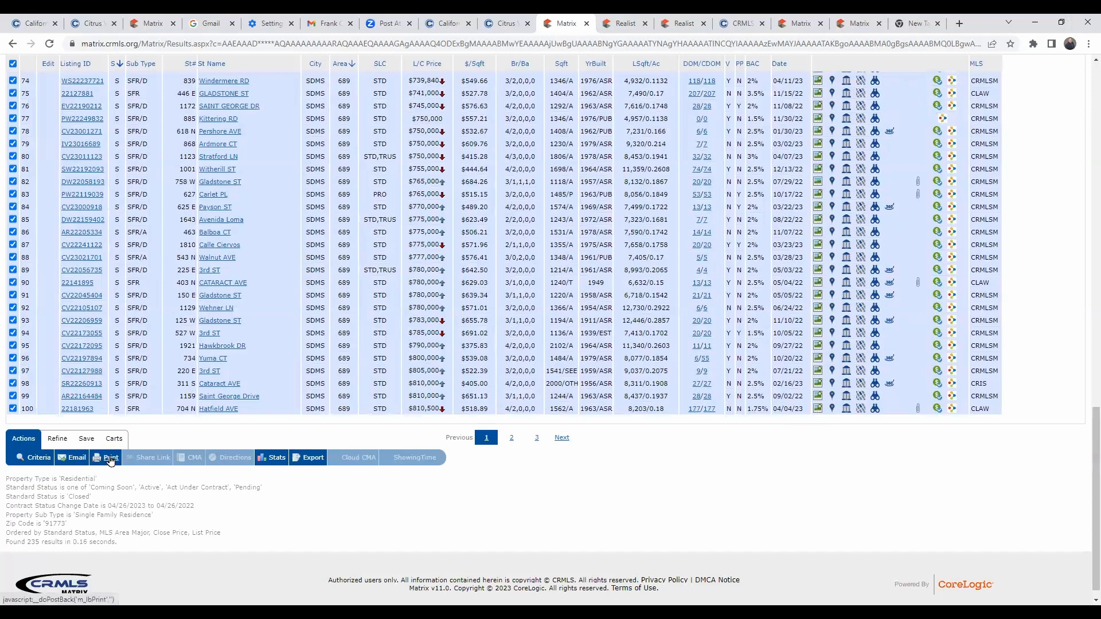
pyautogui.click(111, 461)
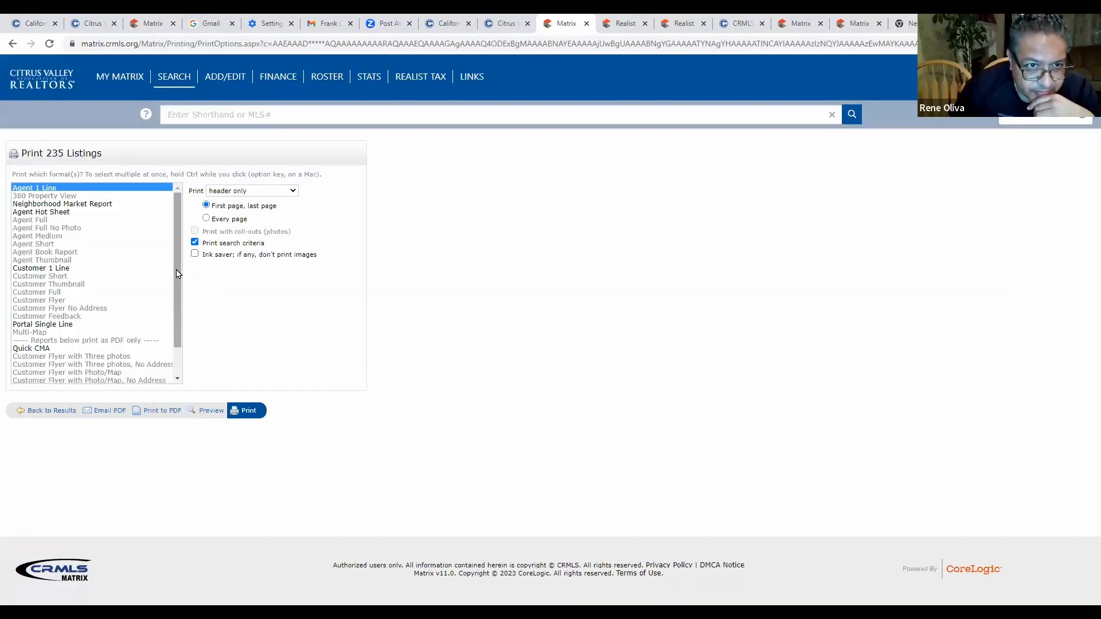
pyautogui.scroll(-2, 173, 354)
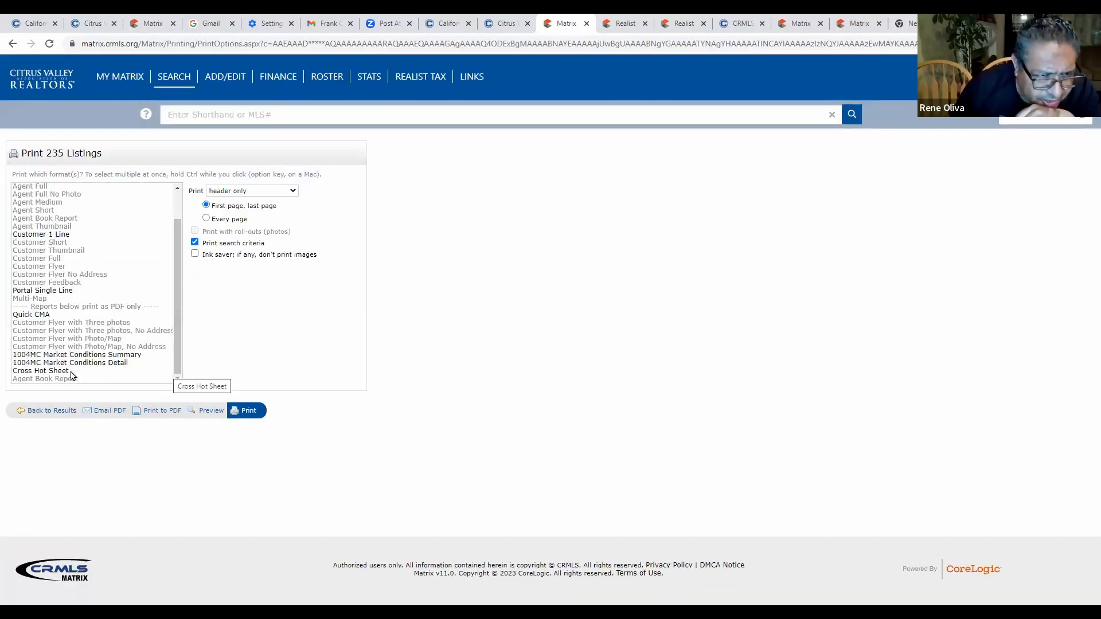
pyautogui.click(77, 356)
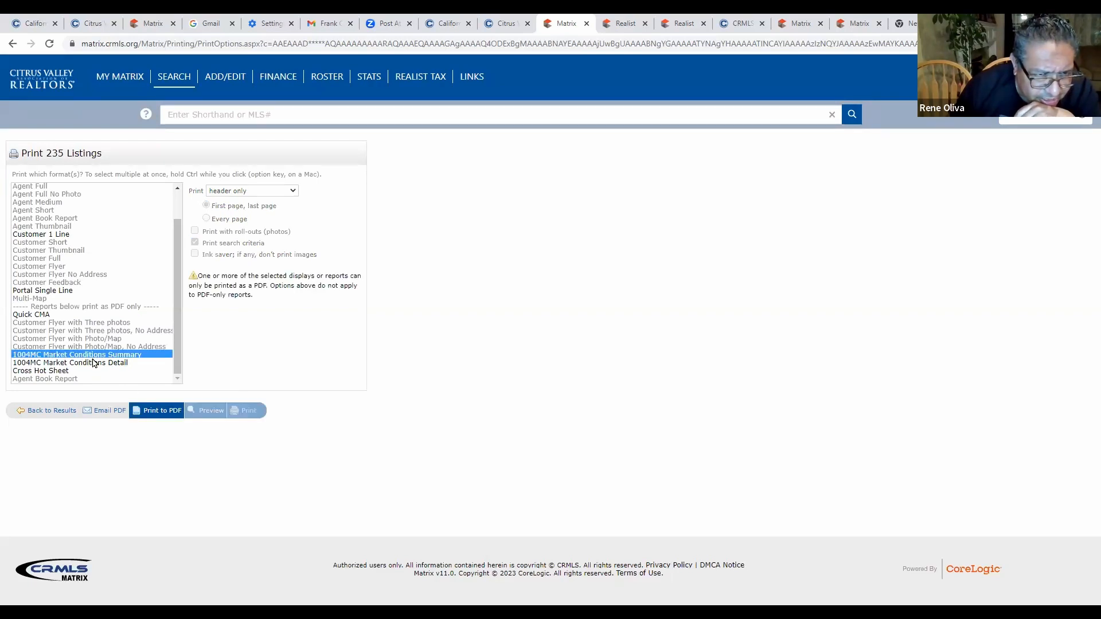
pyautogui.click(160, 410)
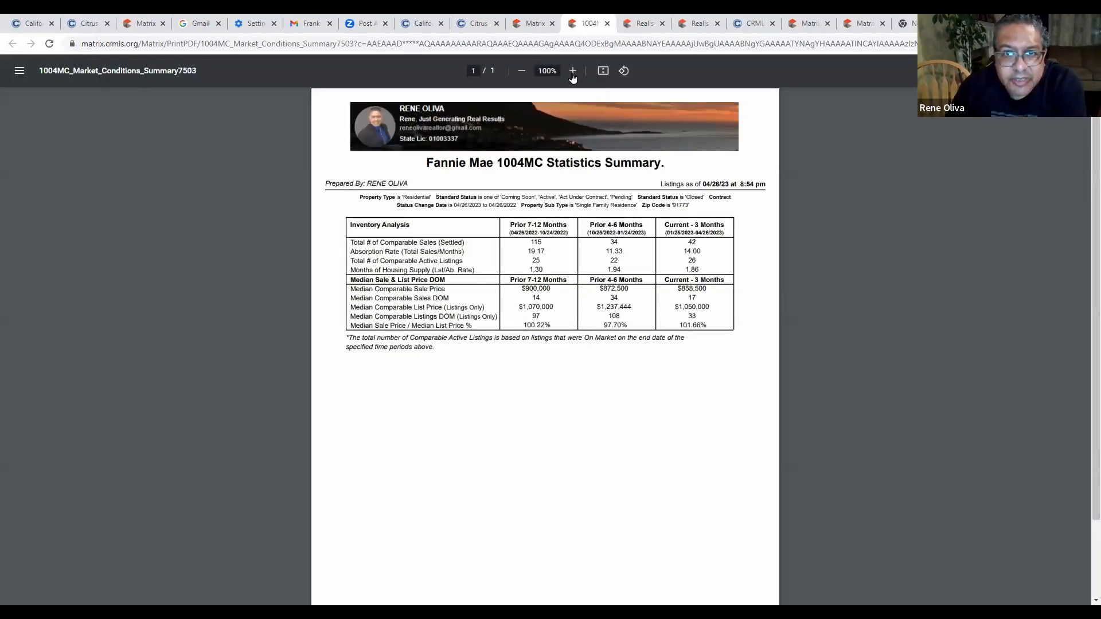
# Zoom the 1004MC summary PDF to 175% and scroll down to read it.
pyautogui.click(574, 74)
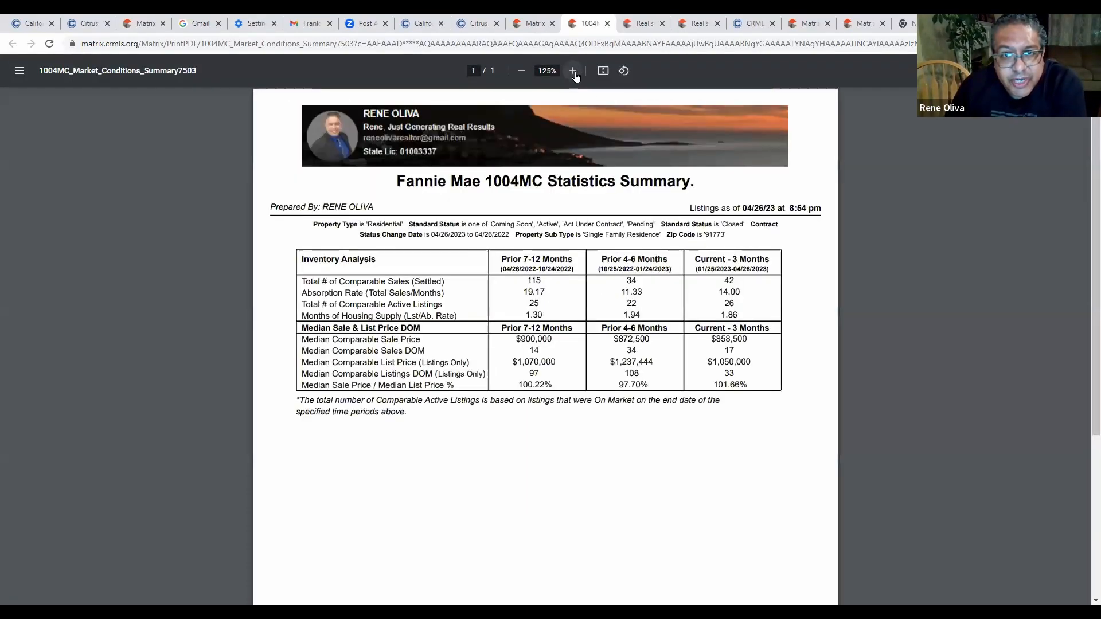
pyautogui.click(575, 72)
pyautogui.click(574, 73)
pyautogui.scroll(-1, 897, 340)
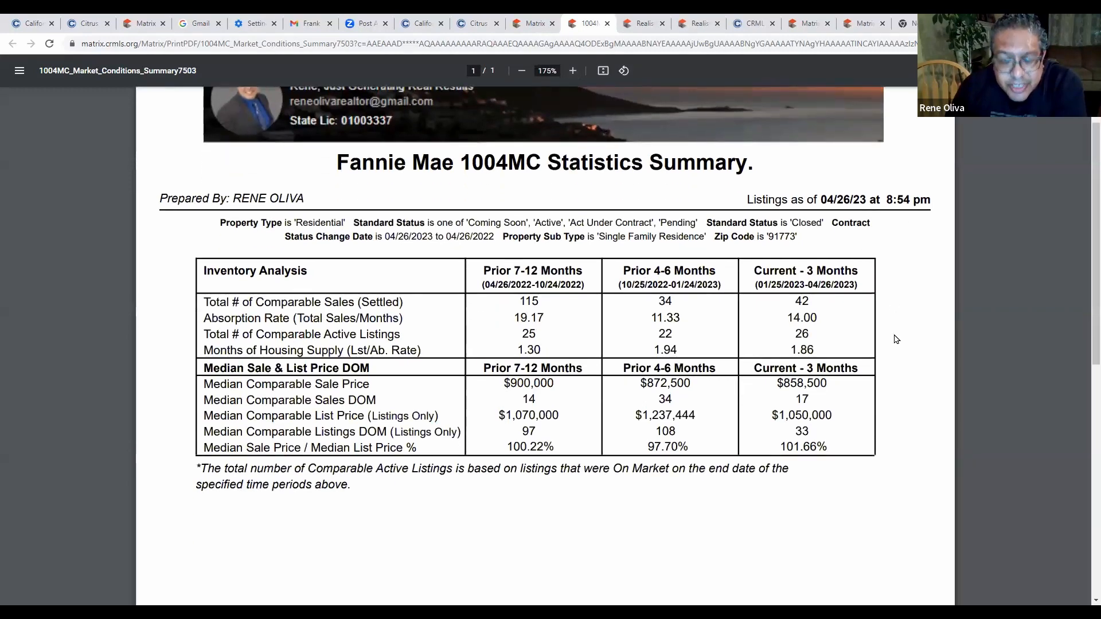
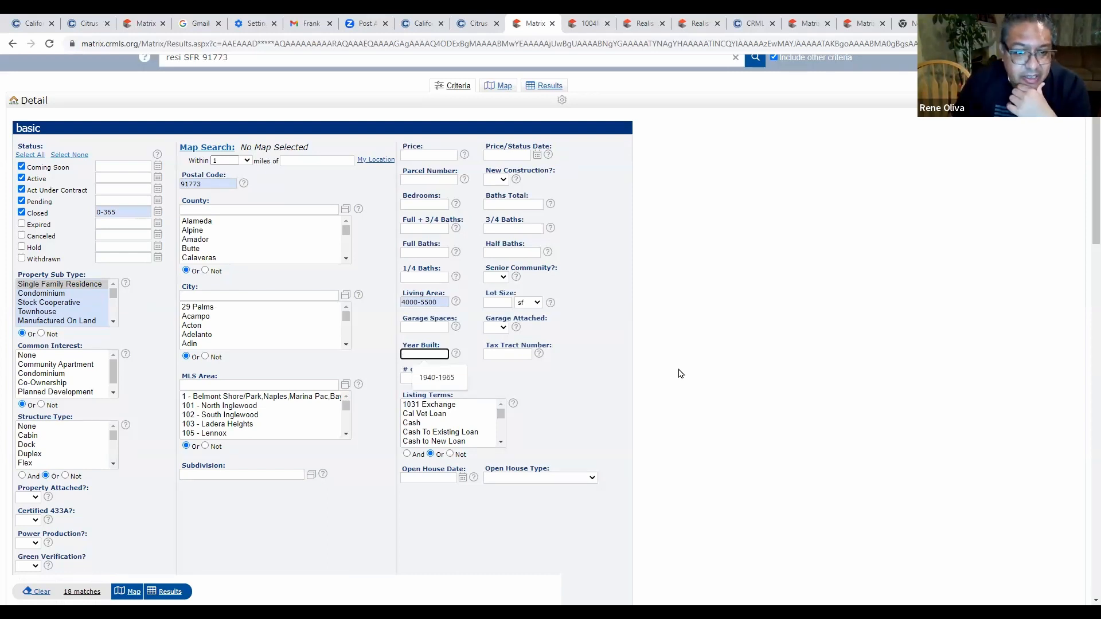
# Set Year Built to 1980-1995, fixing the typo, and show the 2 matching homes.
pyautogui.write('1')
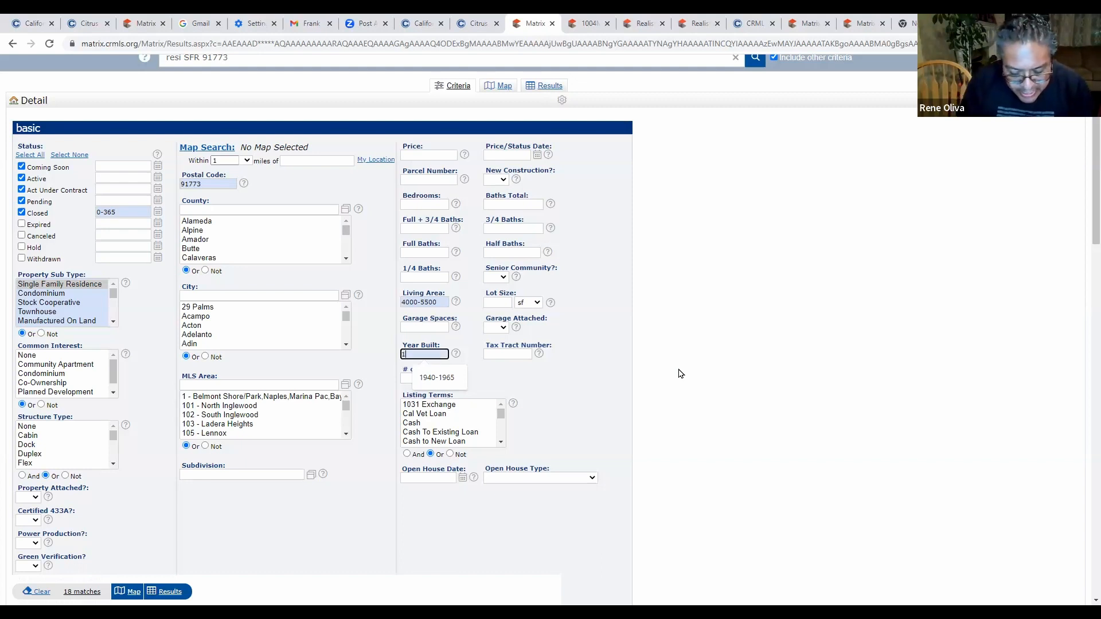
pyautogui.write('980')
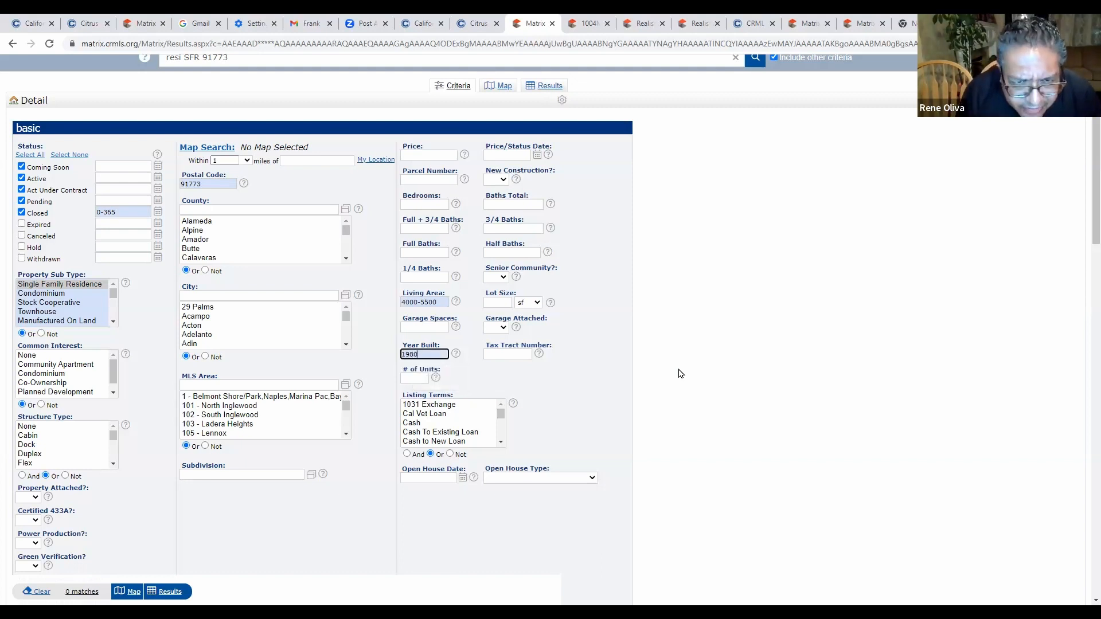
pyautogui.write('-995')
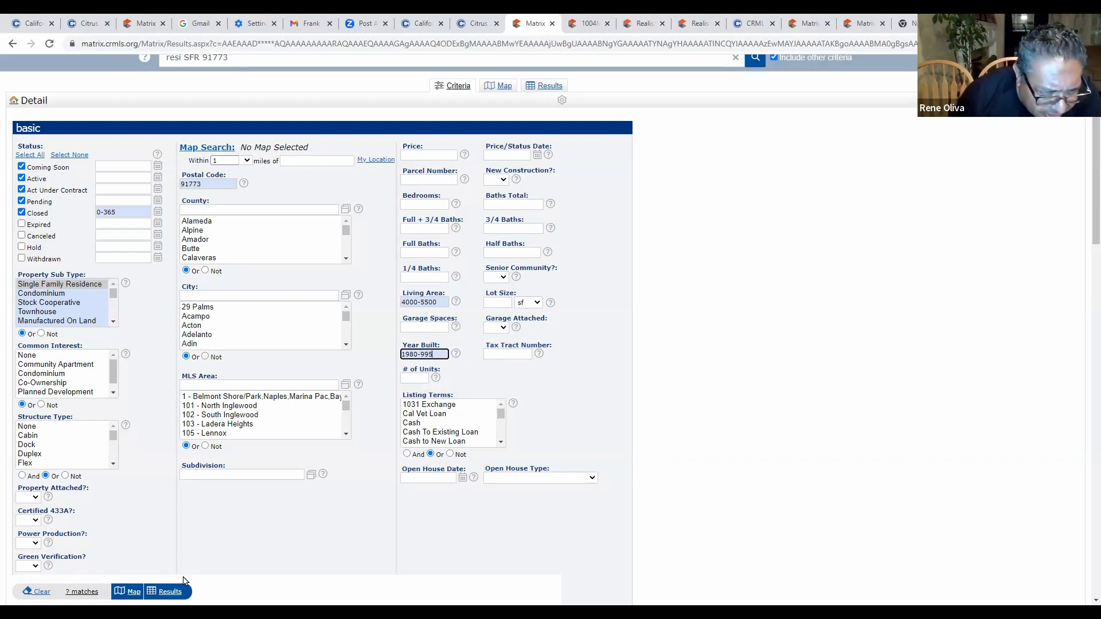
pyautogui.click(169, 591)
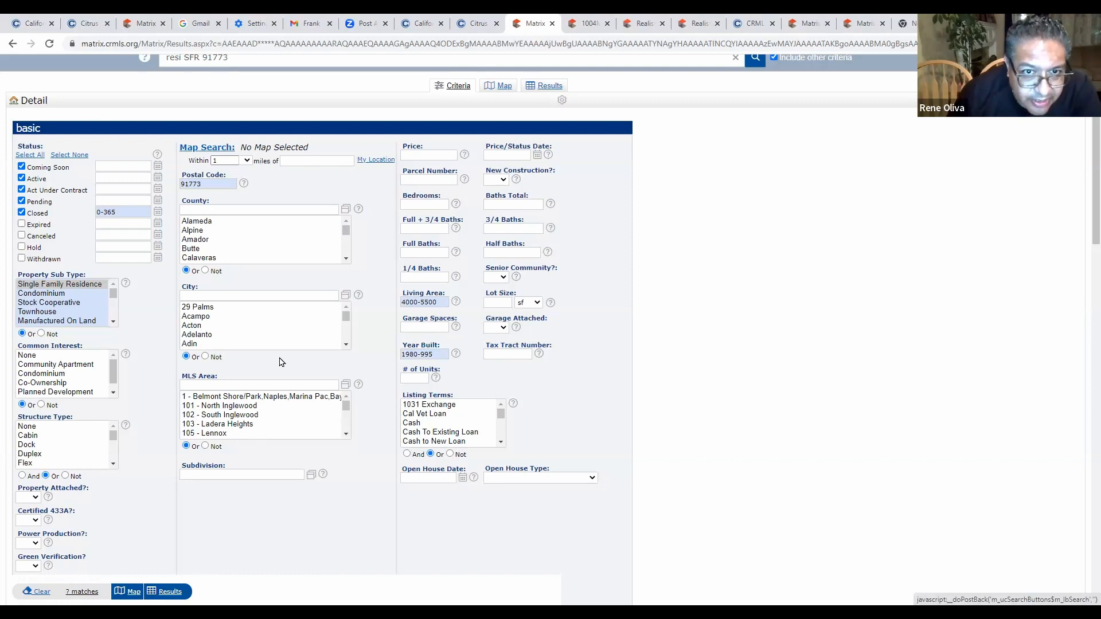
pyautogui.click(434, 357)
pyautogui.press('BackSpace')
pyautogui.press('BackSpace')
pyautogui.press('BackSpace')
pyautogui.press('BackSpace')
pyautogui.press('BackSpace')
pyautogui.press('BackSpace')
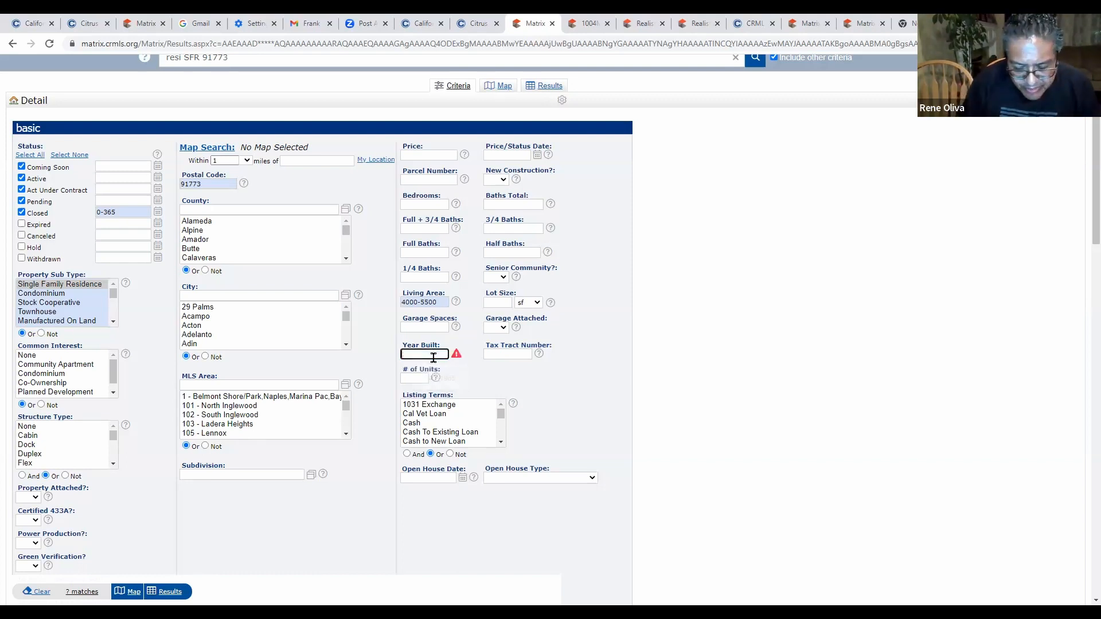
pyautogui.write('80-199')
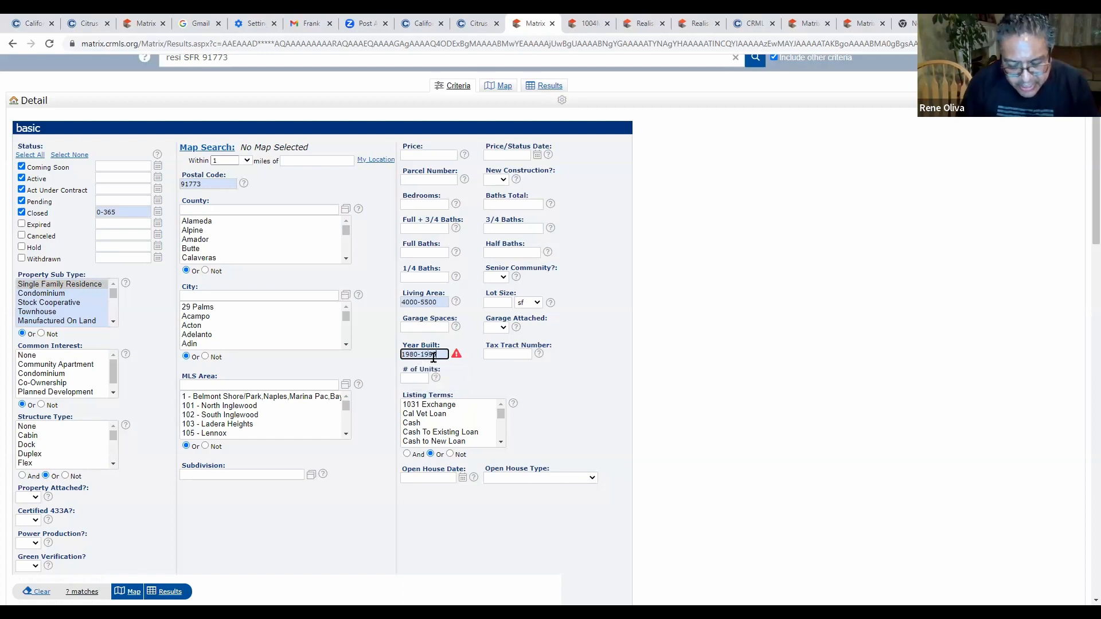
pyautogui.write('5')
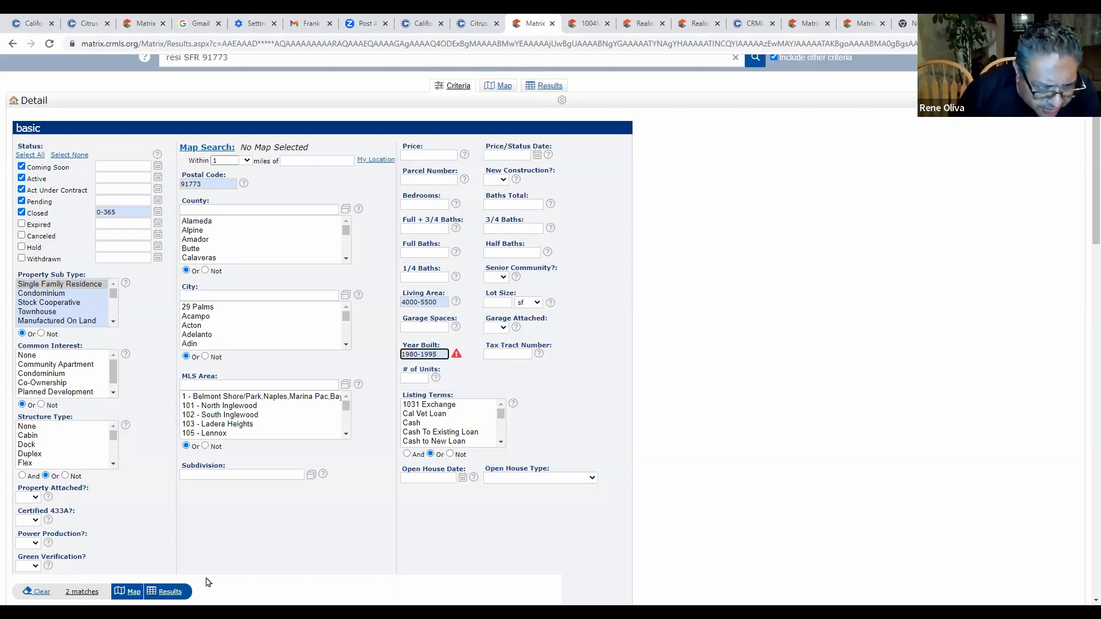
pyautogui.click(169, 591)
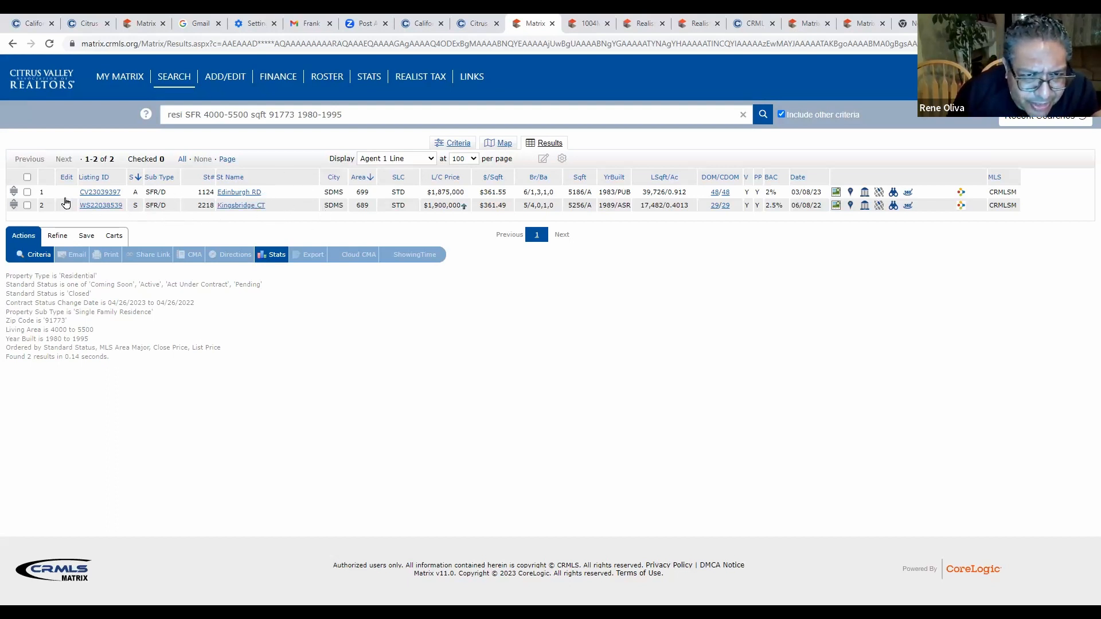
pyautogui.click(117, 210)
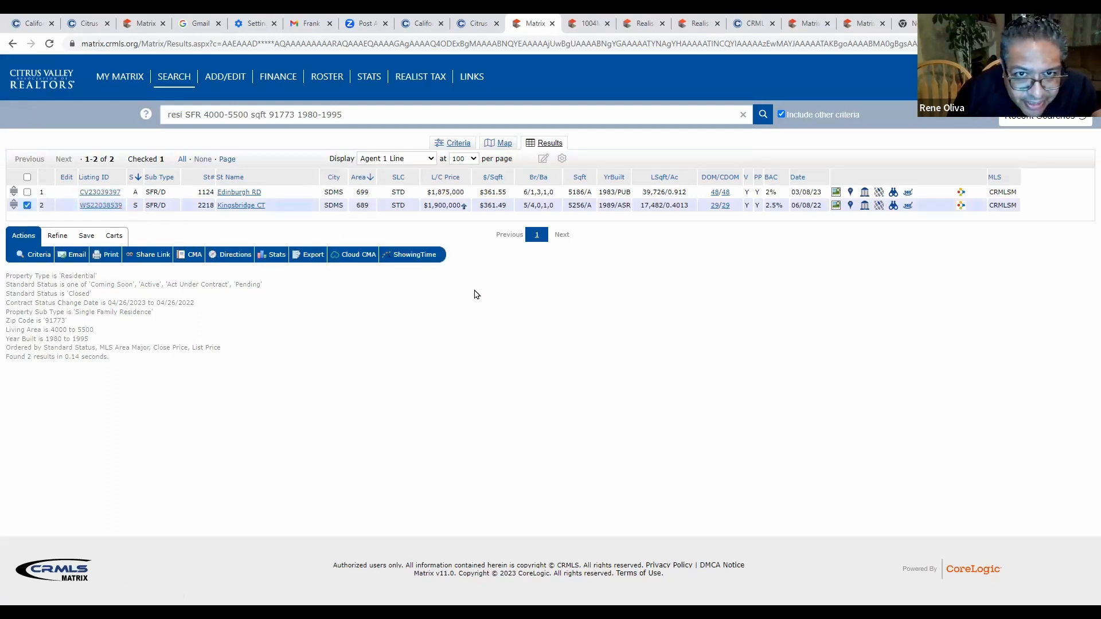
pyautogui.click(98, 206)
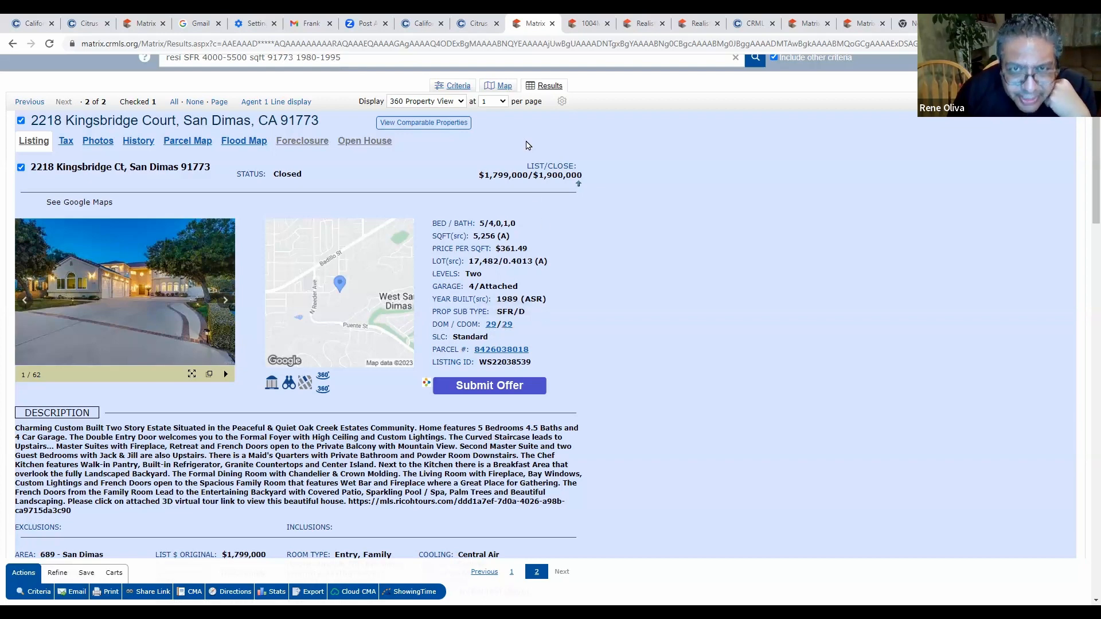
pyautogui.click(478, 24)
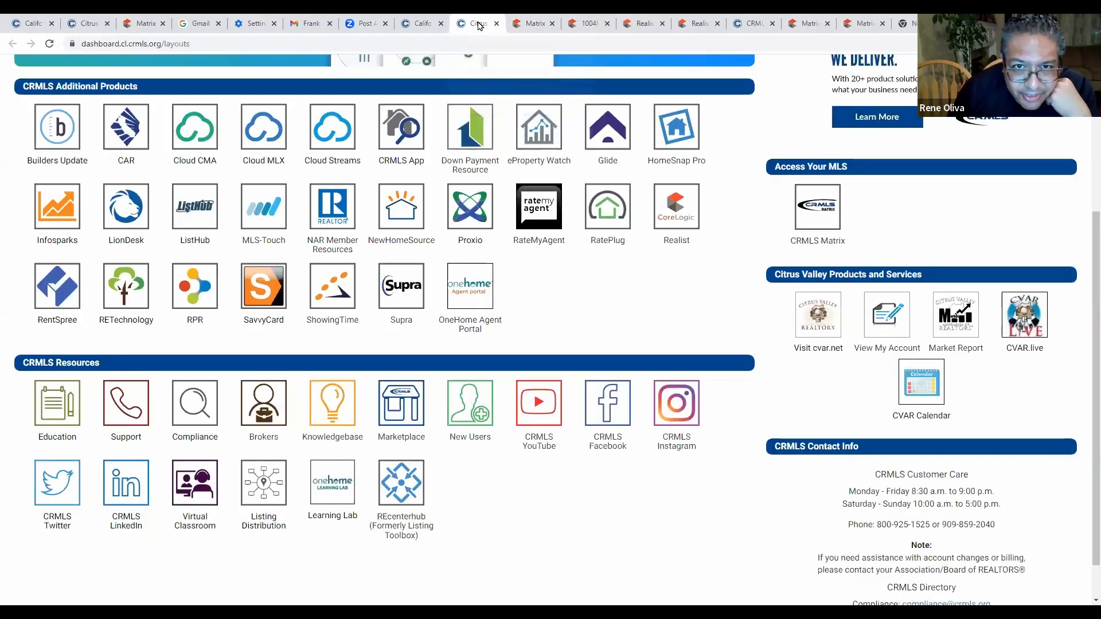
pyautogui.click(534, 24)
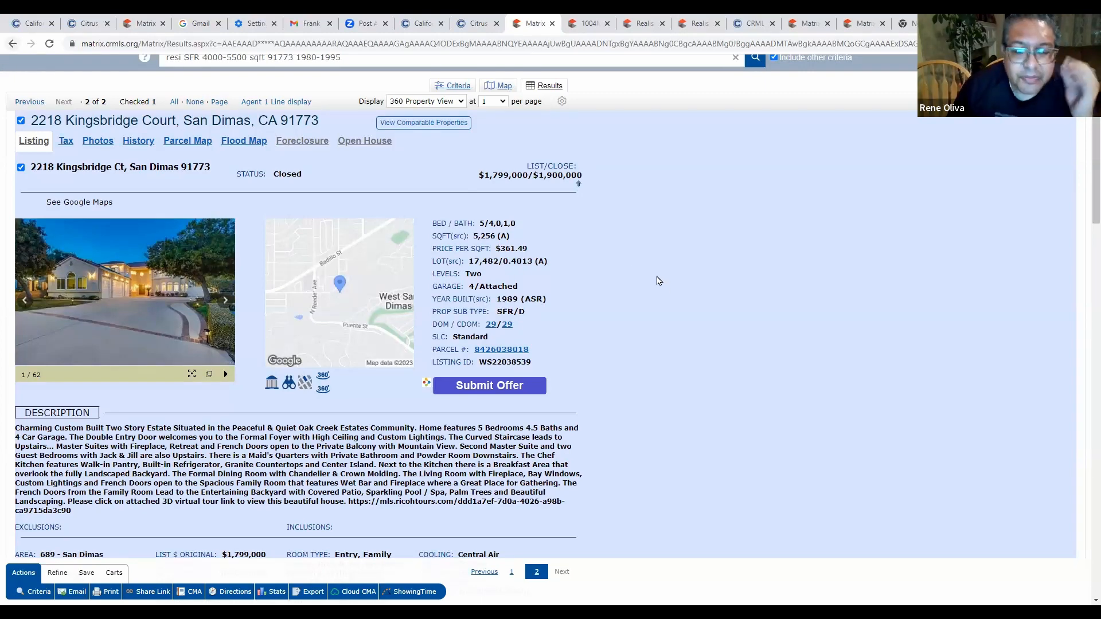
pyautogui.hotkey('alt', 'Left')
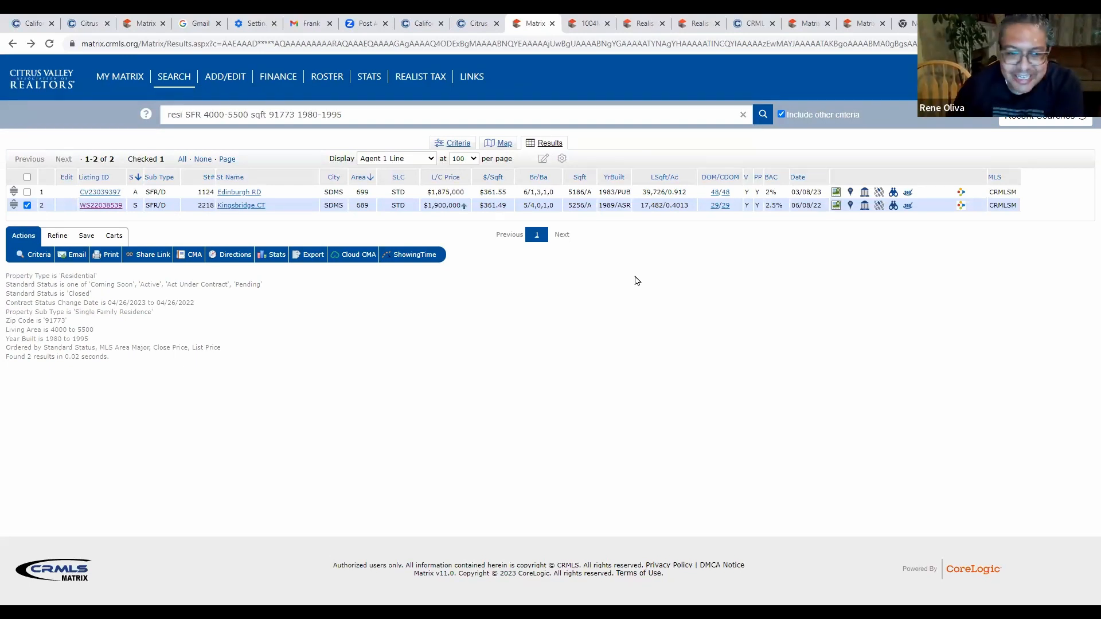
pyautogui.click(44, 257)
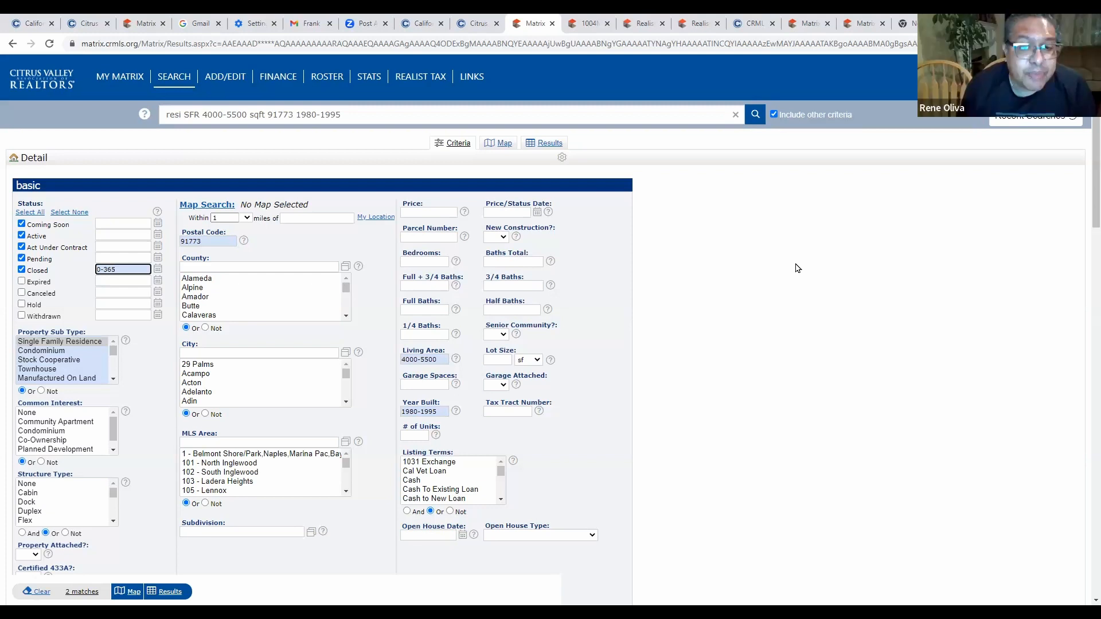
# Widen the Closed period to 0-730 days and run the search.
pyautogui.press('BackSpace')
pyautogui.press('BackSpace')
pyautogui.press('BackSpace')
pyautogui.write('7')
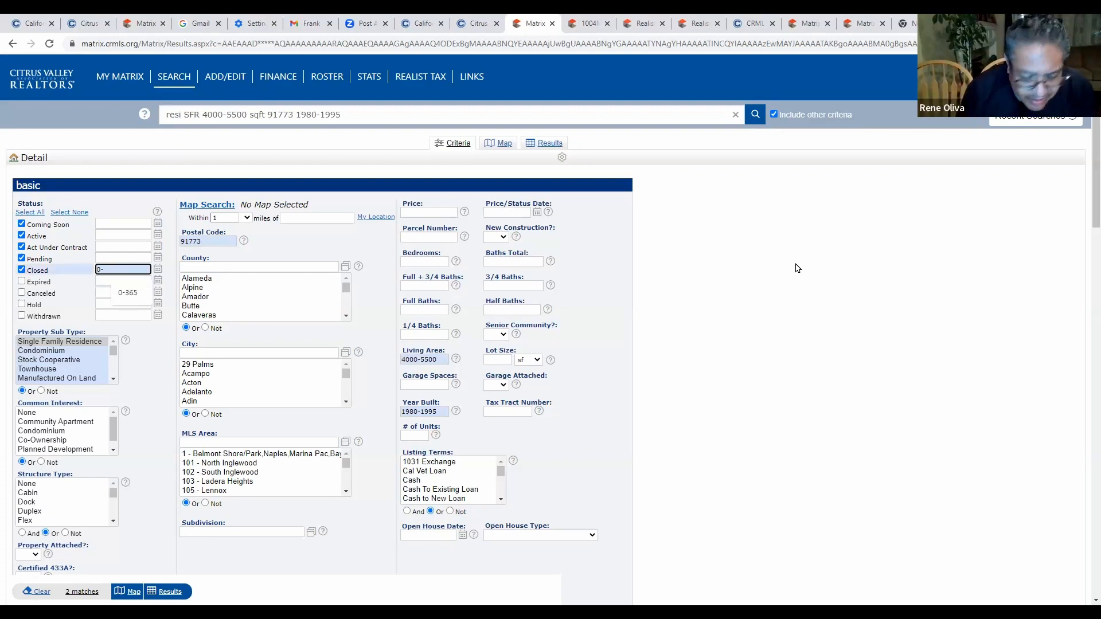
pyautogui.write('30')
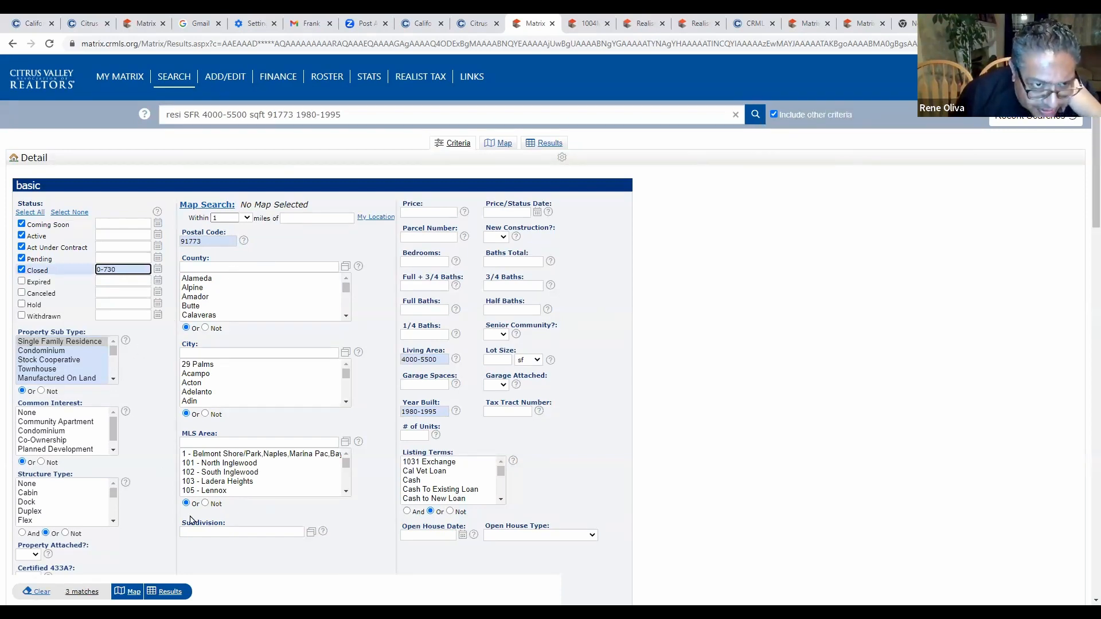
pyautogui.click(170, 591)
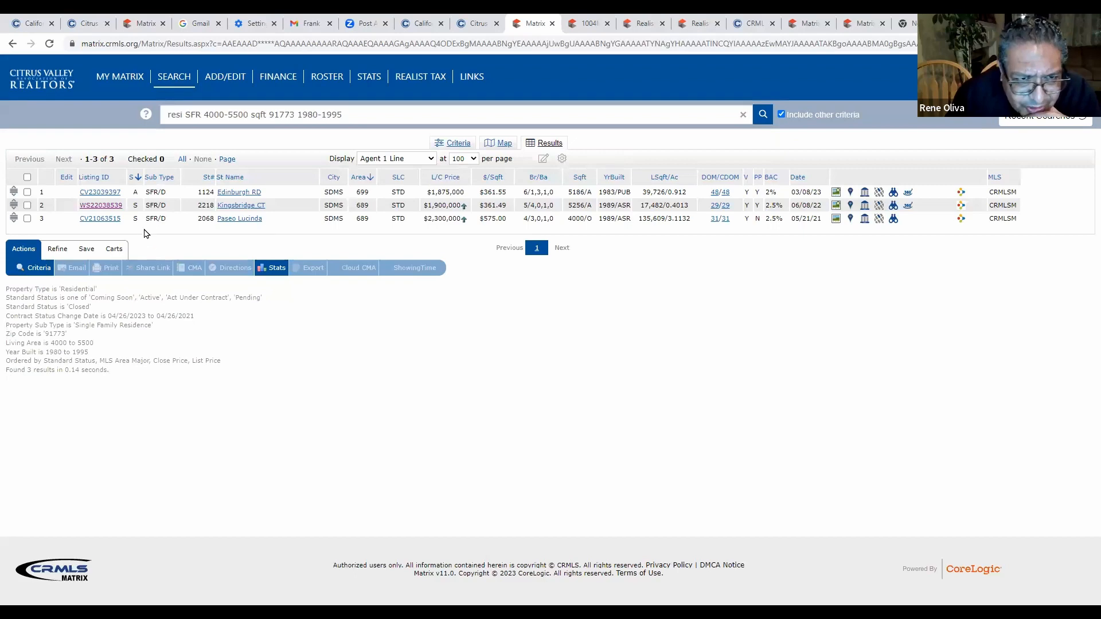
pyautogui.click(116, 221)
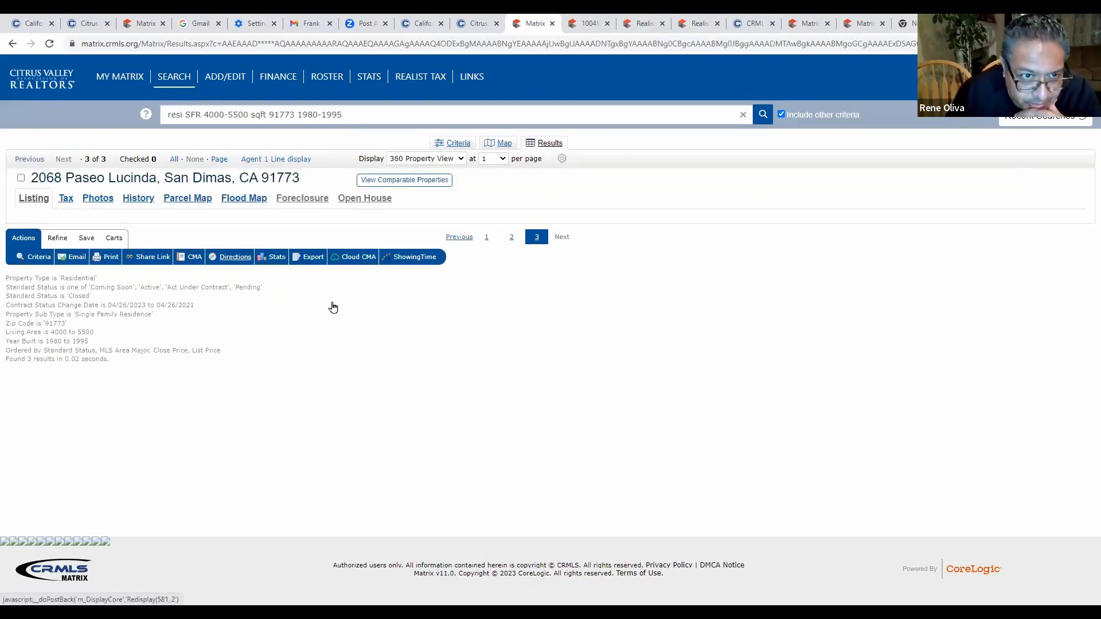
pyautogui.scroll(-1, 436, 301)
pyautogui.scroll(-3, 487, 285)
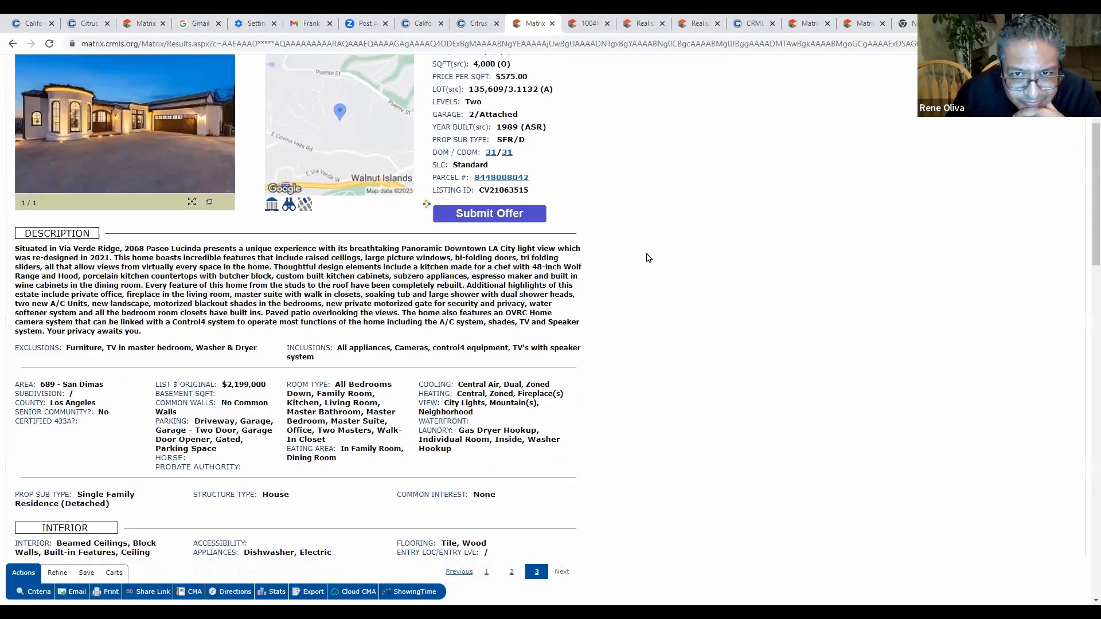
pyautogui.scroll(3, 584, 170)
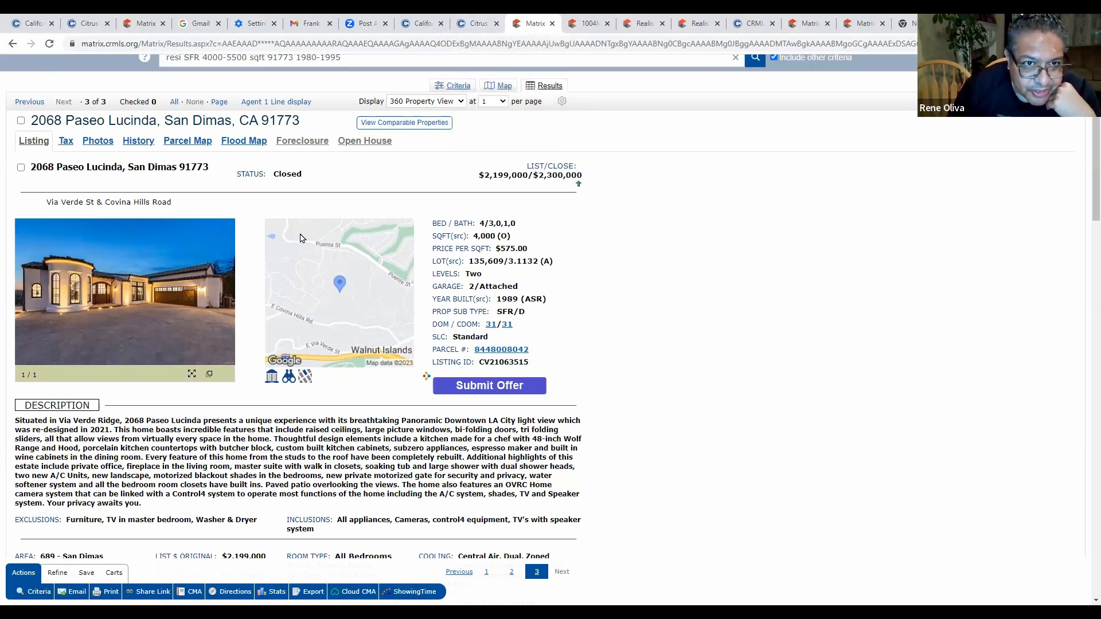
pyautogui.hotkey('alt', 'Left')
pyautogui.click(46, 270)
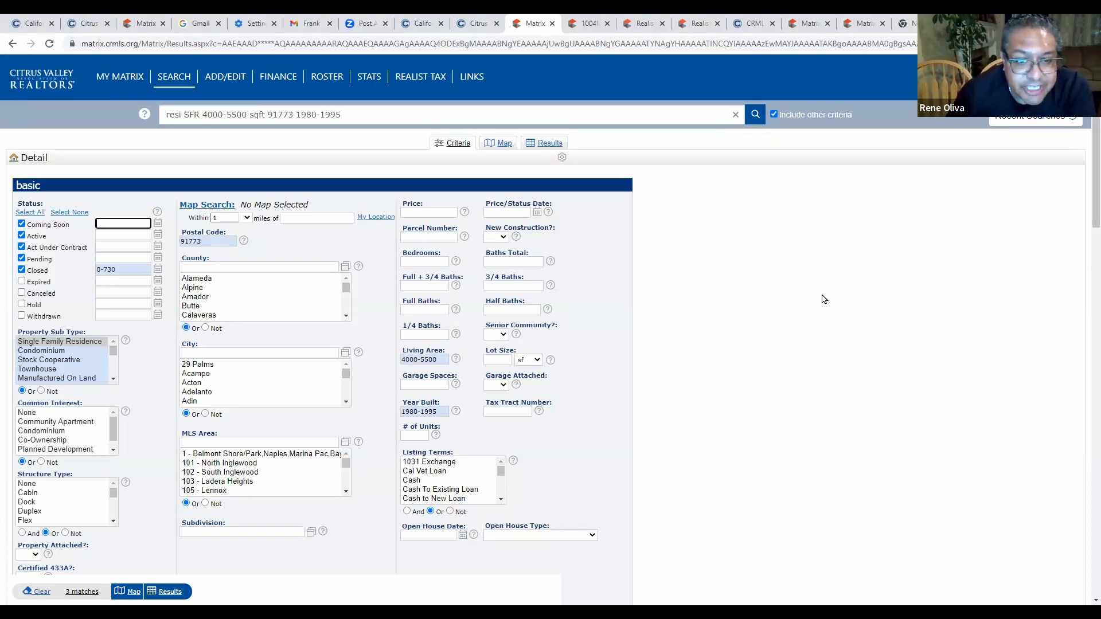
# Reset Closed to 0-365 days, enter San Dimas as the city, and remove the 91773 zip code.
pyautogui.click(128, 274)
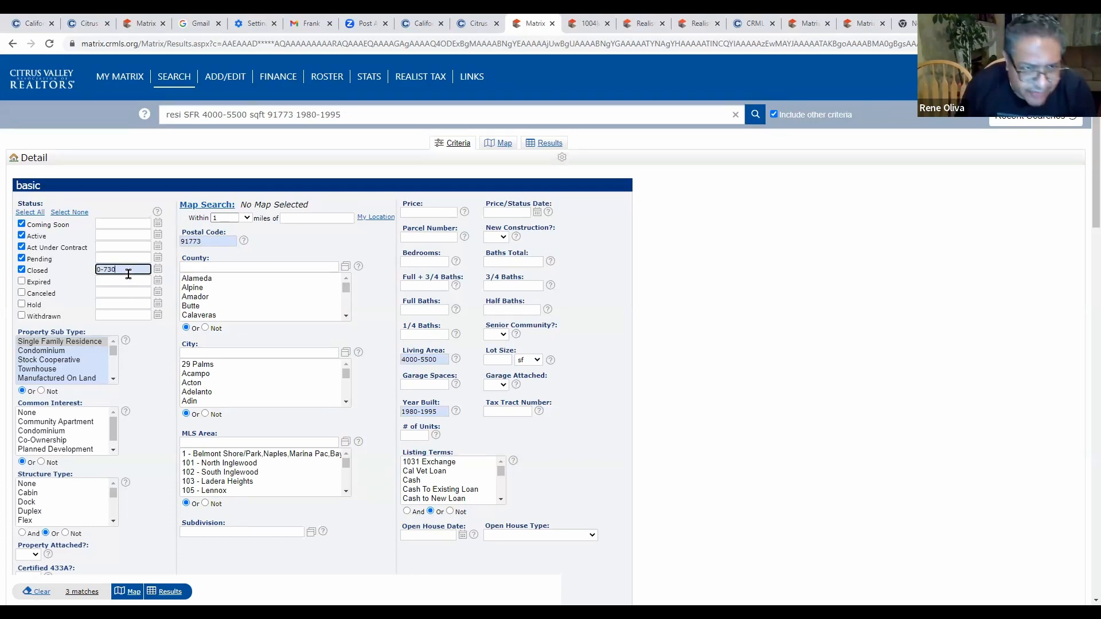
pyautogui.press('BackSpace')
pyautogui.press('BackSpace')
pyautogui.press('BackSpace')
pyautogui.write('365')
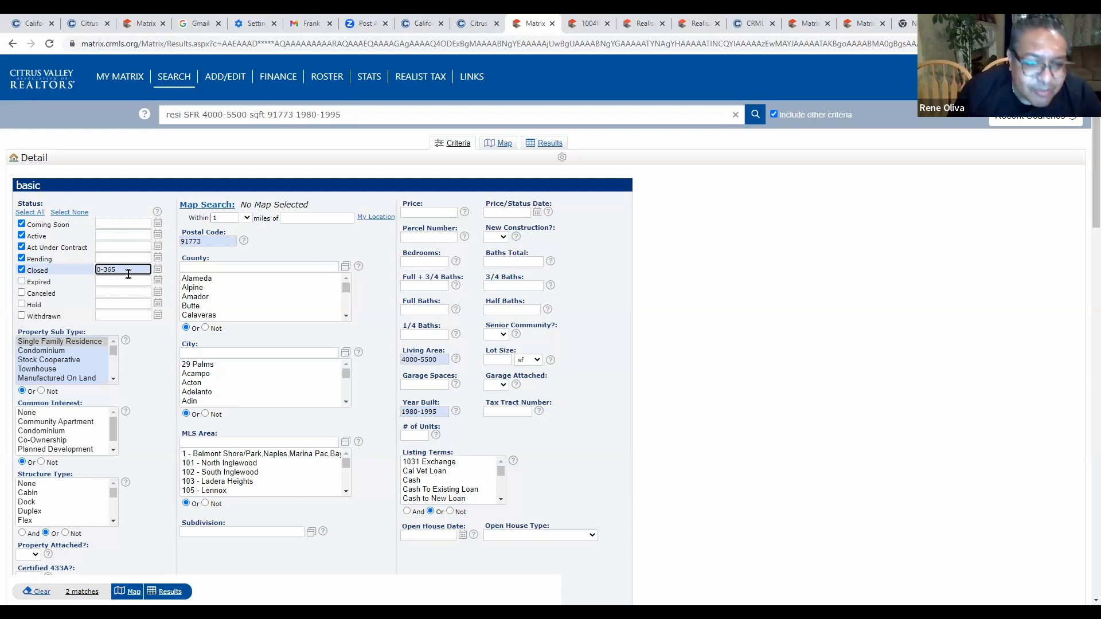
pyautogui.click(230, 354)
pyautogui.write('san dimas')
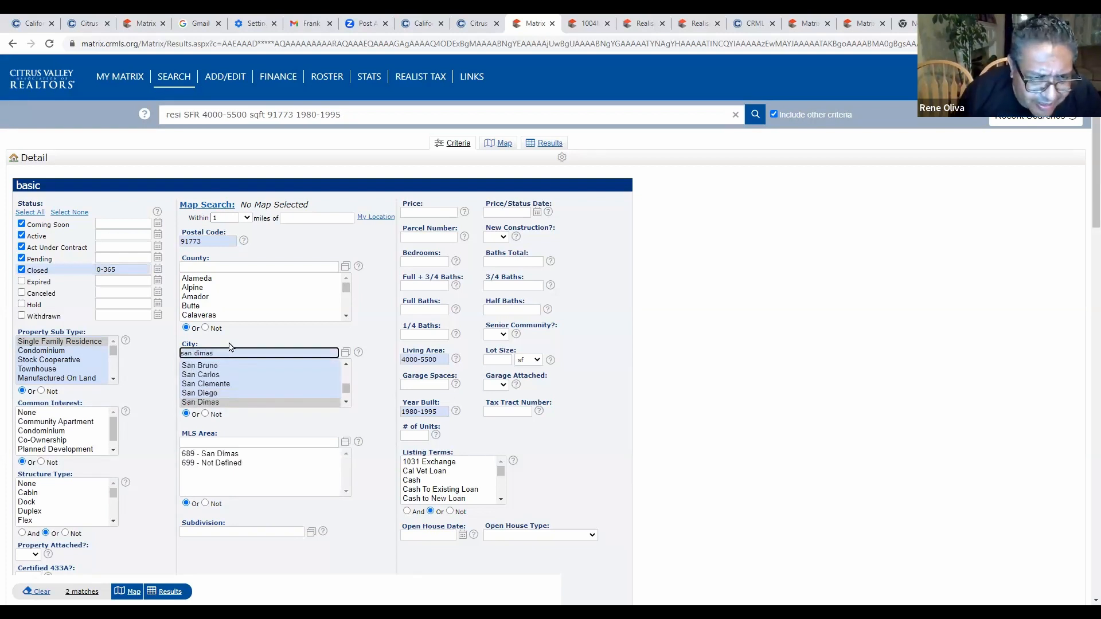
pyautogui.doubleClick(231, 237)
pyautogui.press('BackSpace')
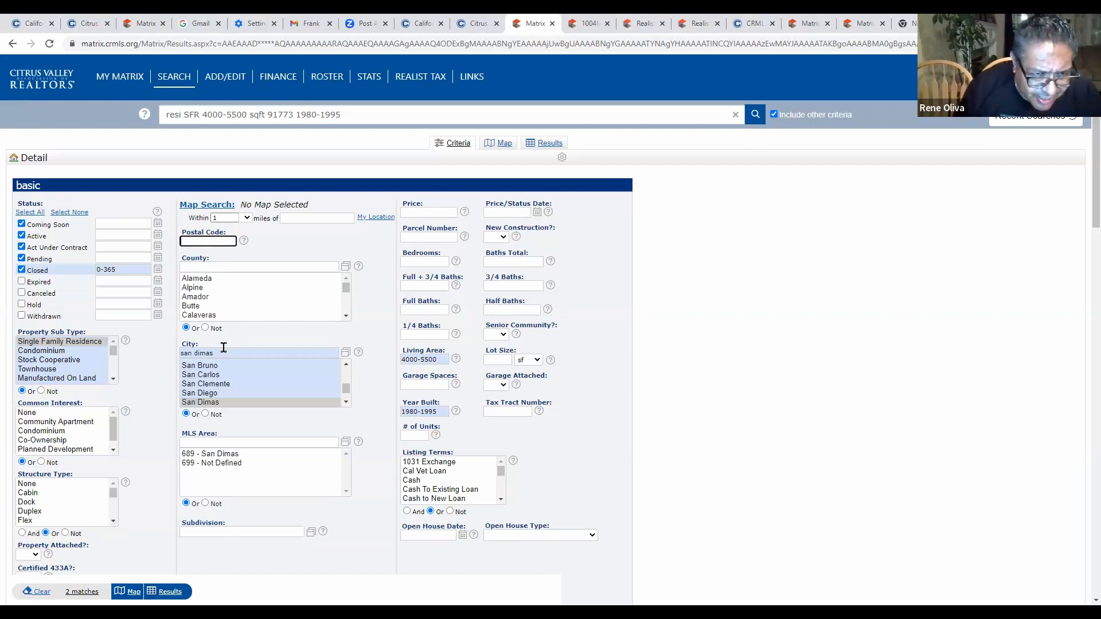
# Add La Verne, Glendora and Covina to the cities and run the search.
pyautogui.click(264, 362)
pyautogui.write(',')
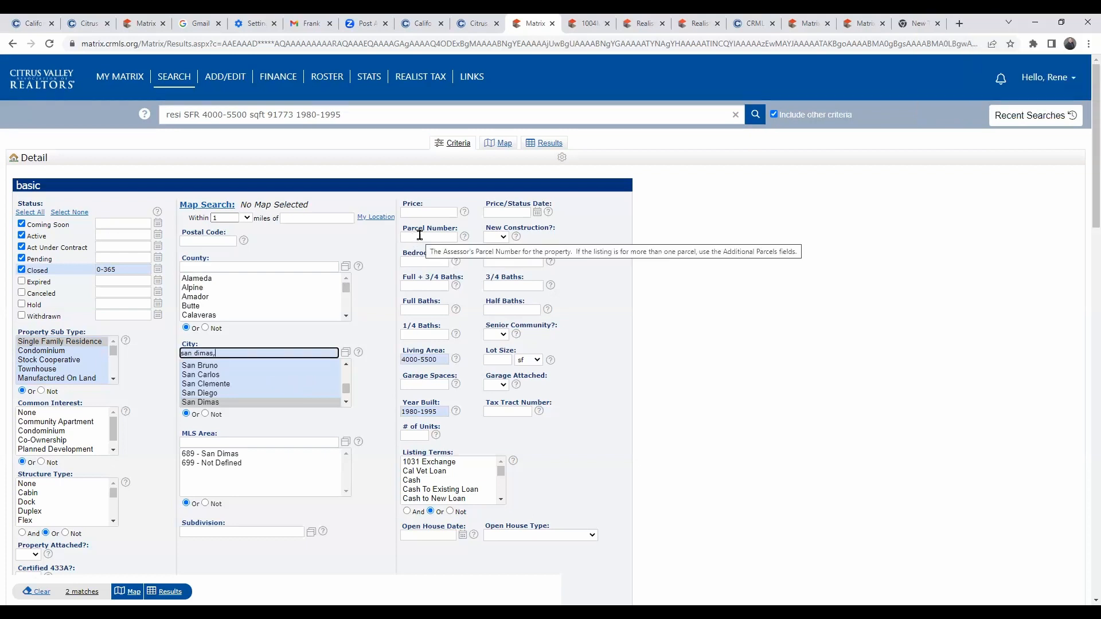
pyautogui.write('la Verne')
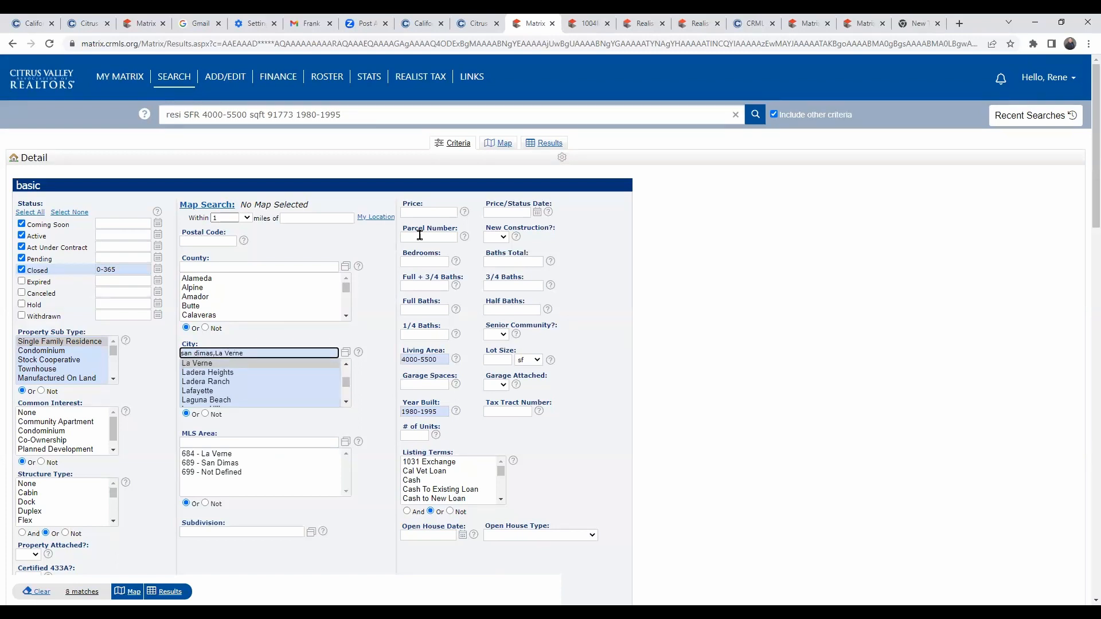
pyautogui.press('BackSpace')
pyautogui.write('ne,')
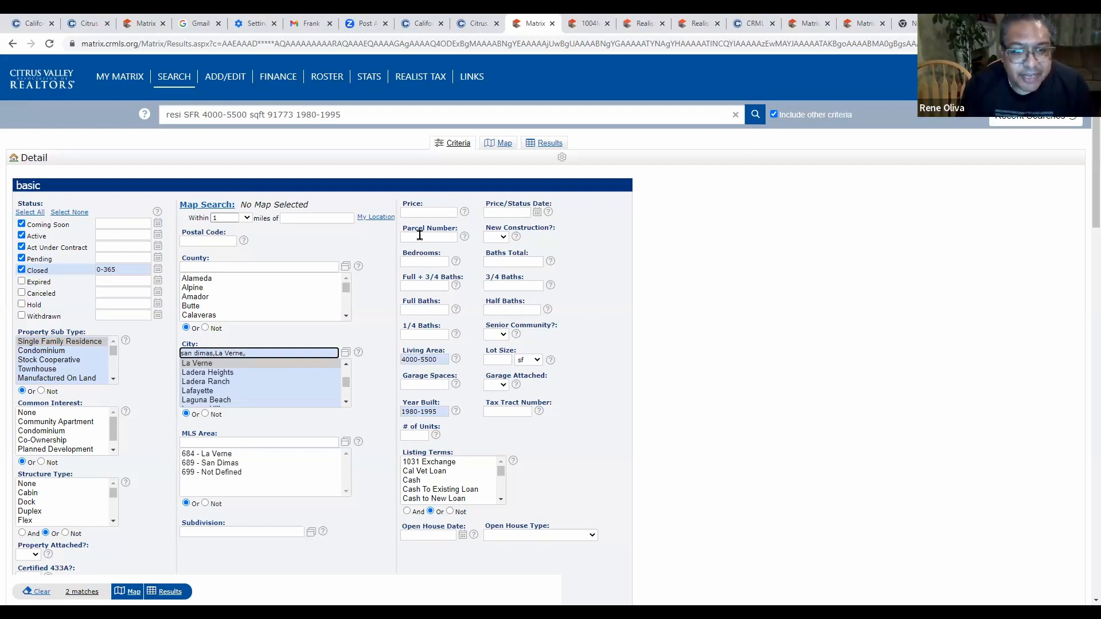
pyautogui.write('glendora')
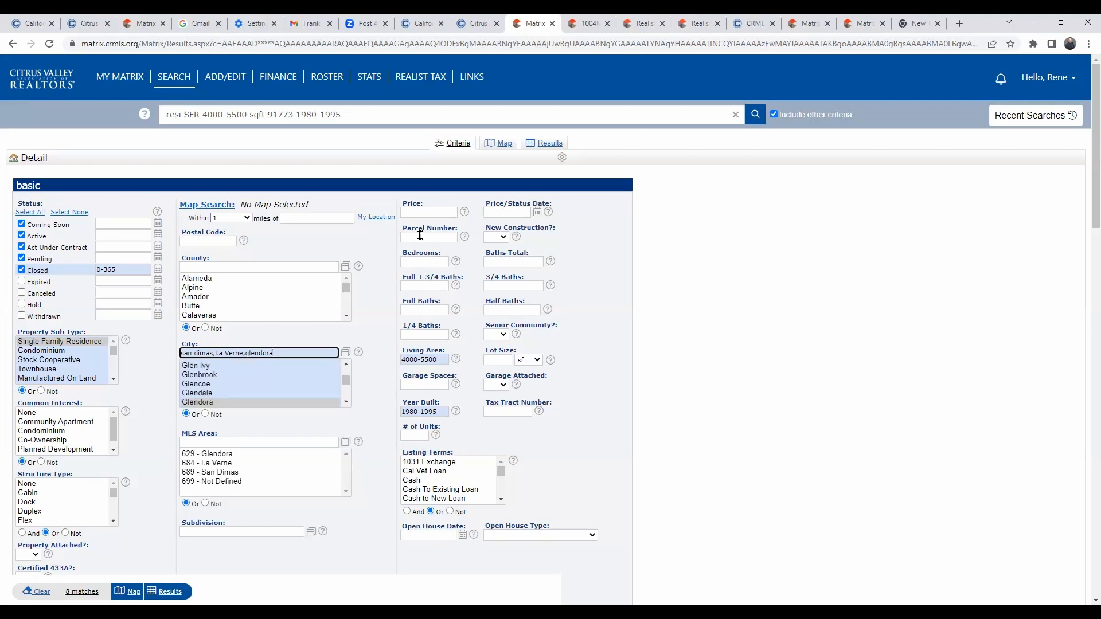
pyautogui.write(',')
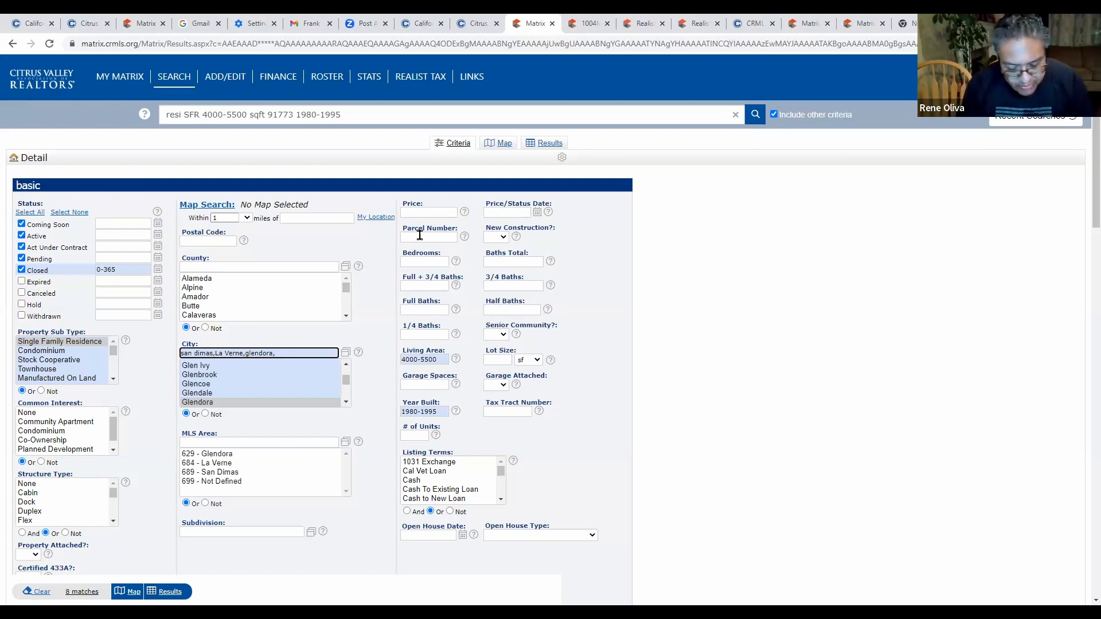
pyautogui.write('covina')
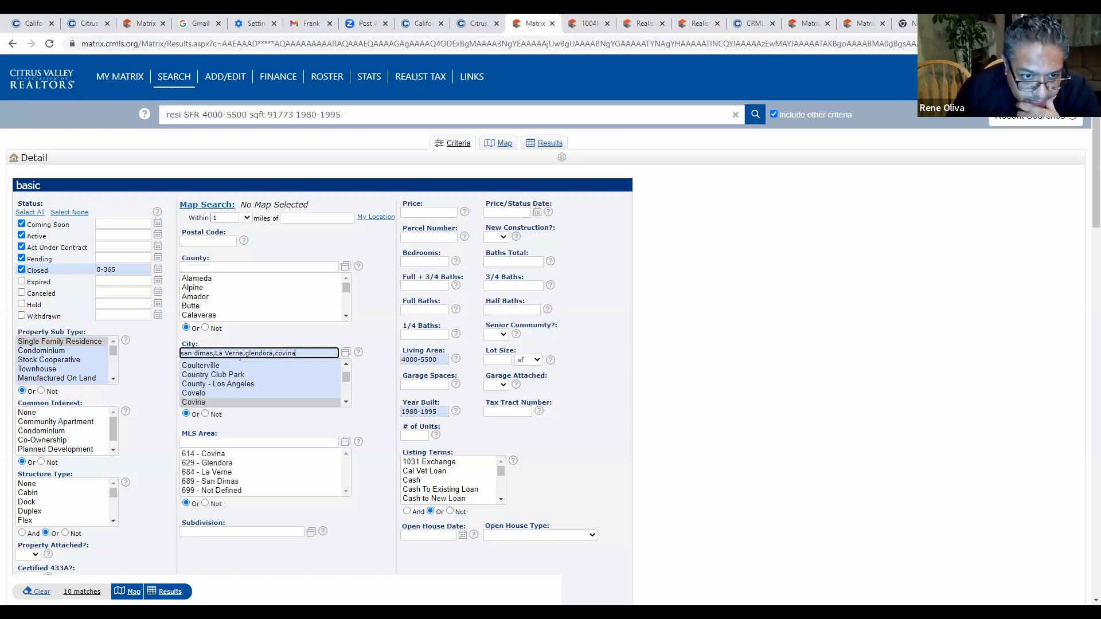
pyautogui.press('Return')
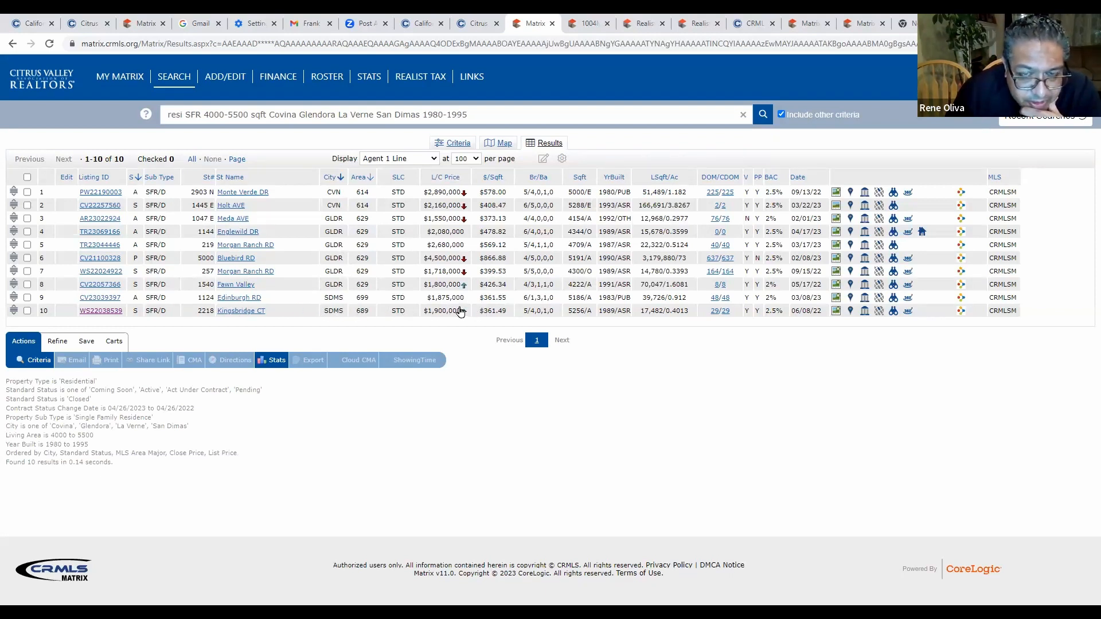
pyautogui.moveTo(464, 314)
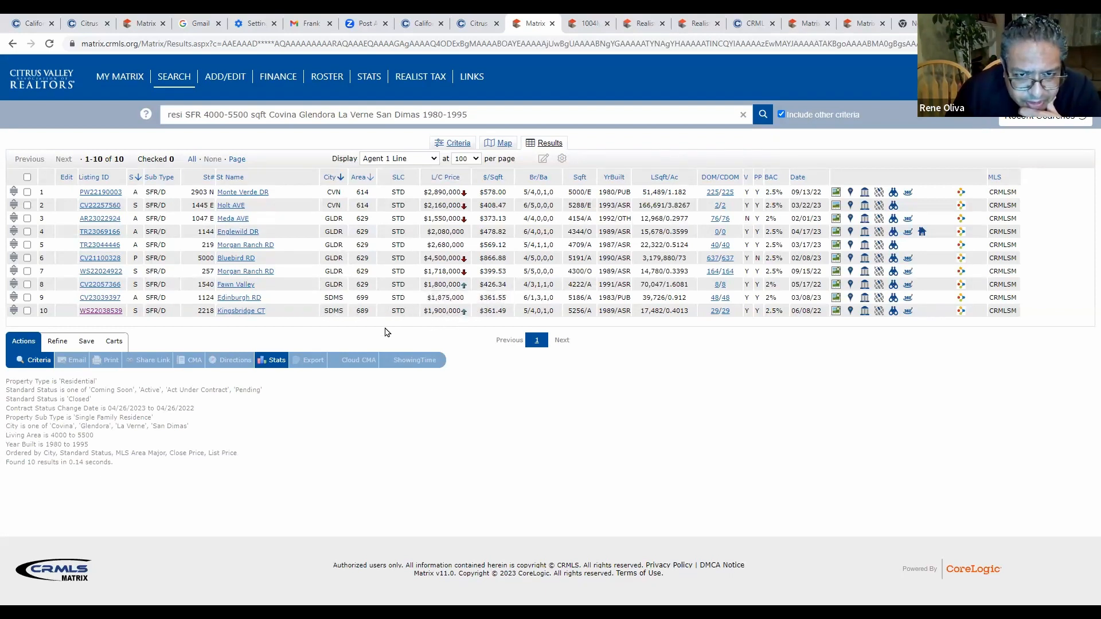
pyautogui.click(117, 302)
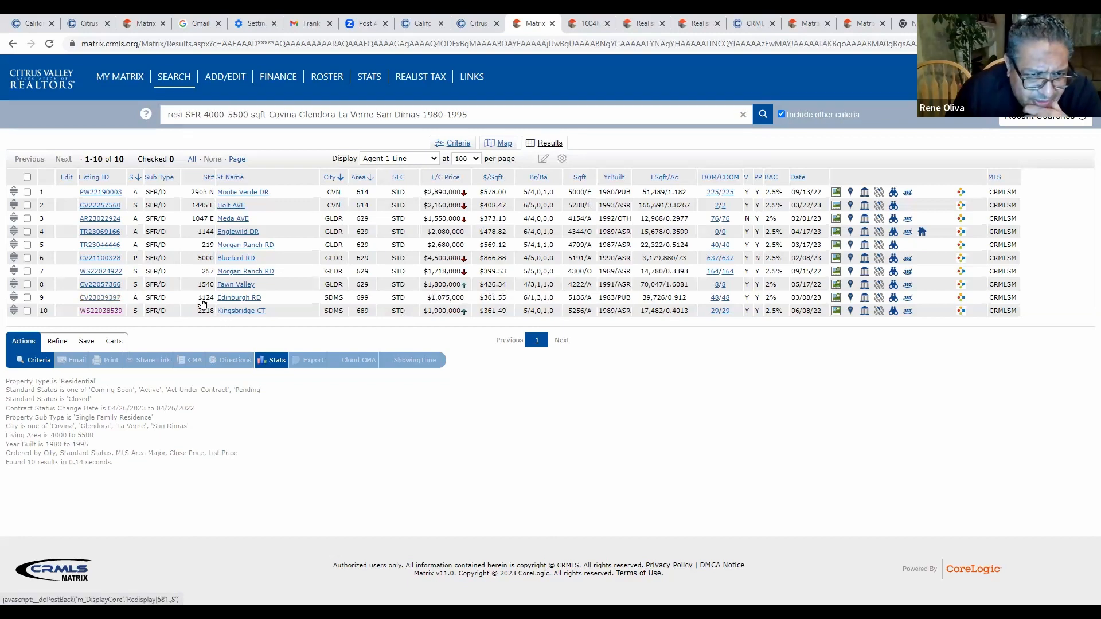
pyautogui.scroll(-1, 227, 304)
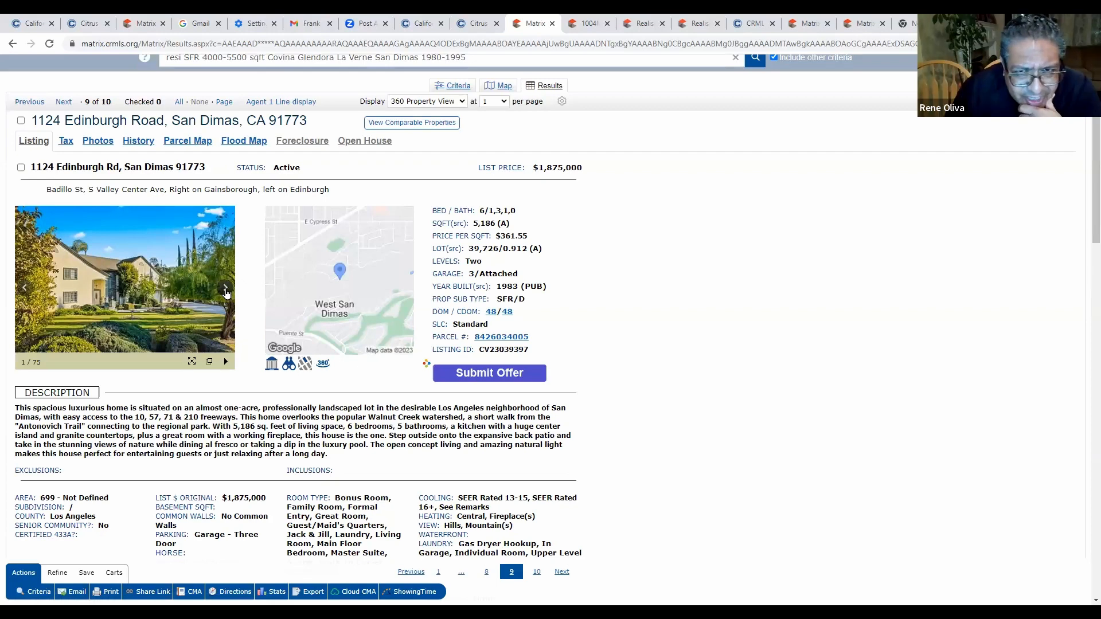
pyautogui.click(226, 289)
pyautogui.click(226, 289)
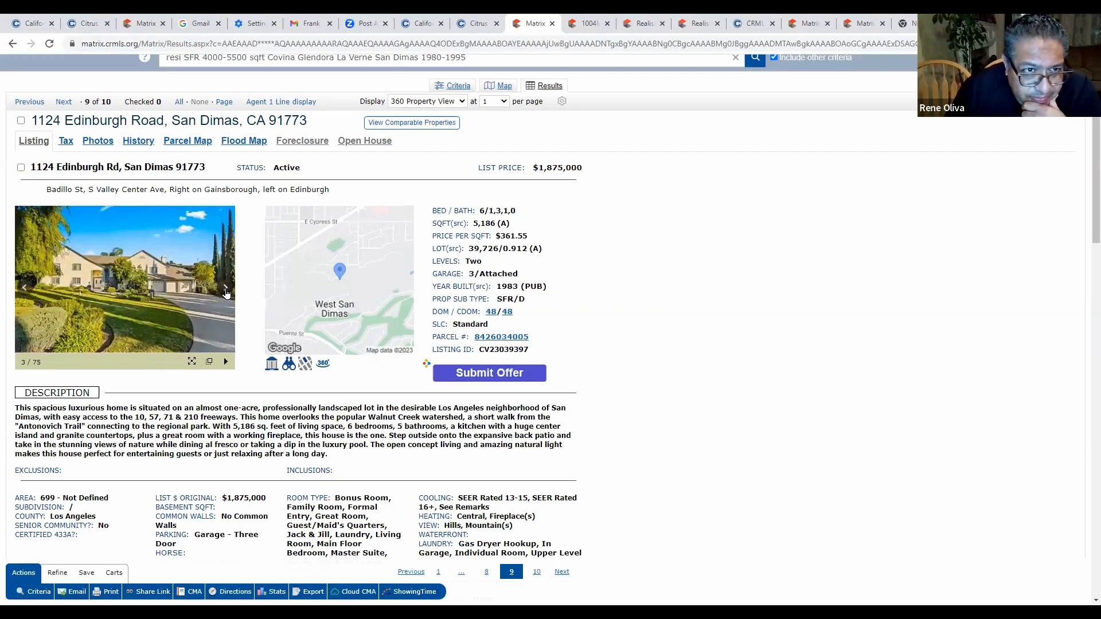
pyautogui.click(226, 289)
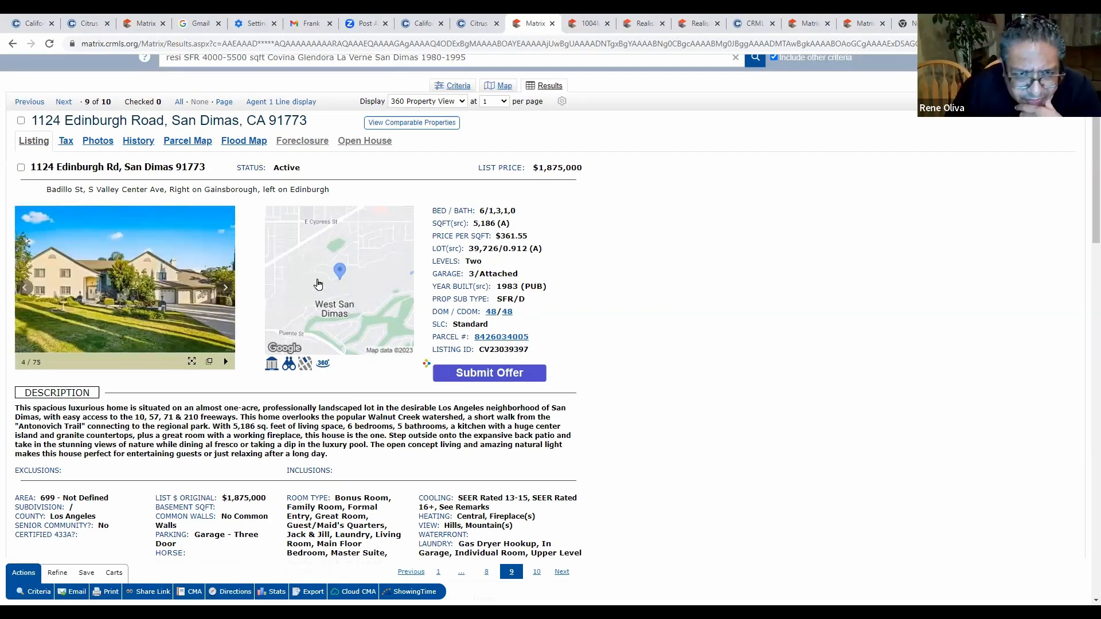
pyautogui.click(226, 289)
pyautogui.click(226, 289)
pyautogui.click(226, 290)
pyautogui.click(226, 289)
pyautogui.click(226, 289)
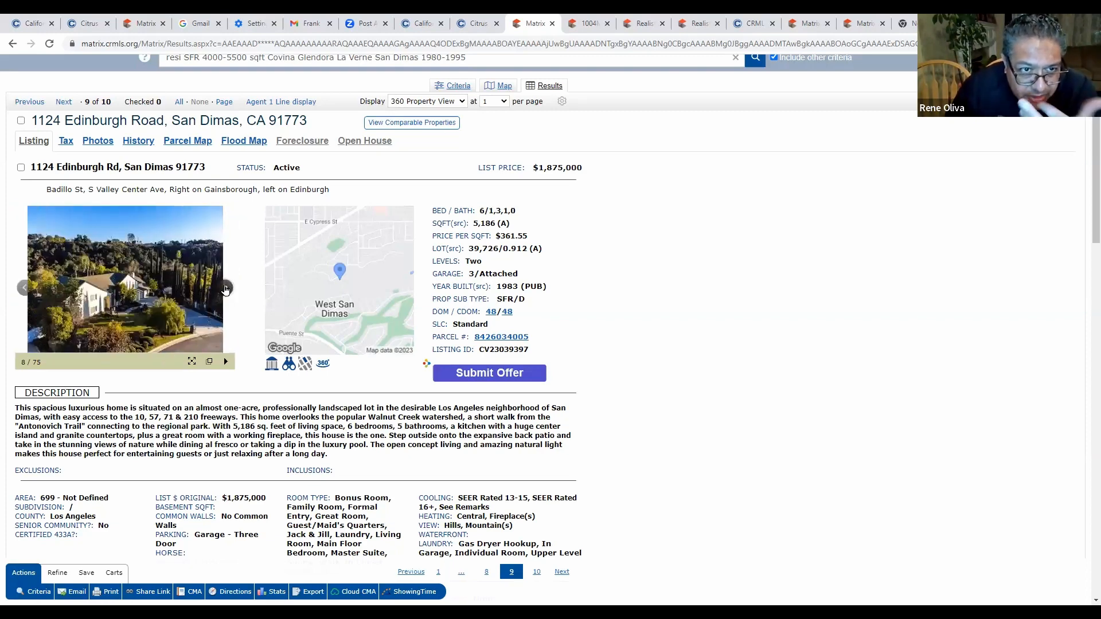
pyautogui.click(225, 289)
pyautogui.click(225, 289)
pyautogui.click(225, 289)
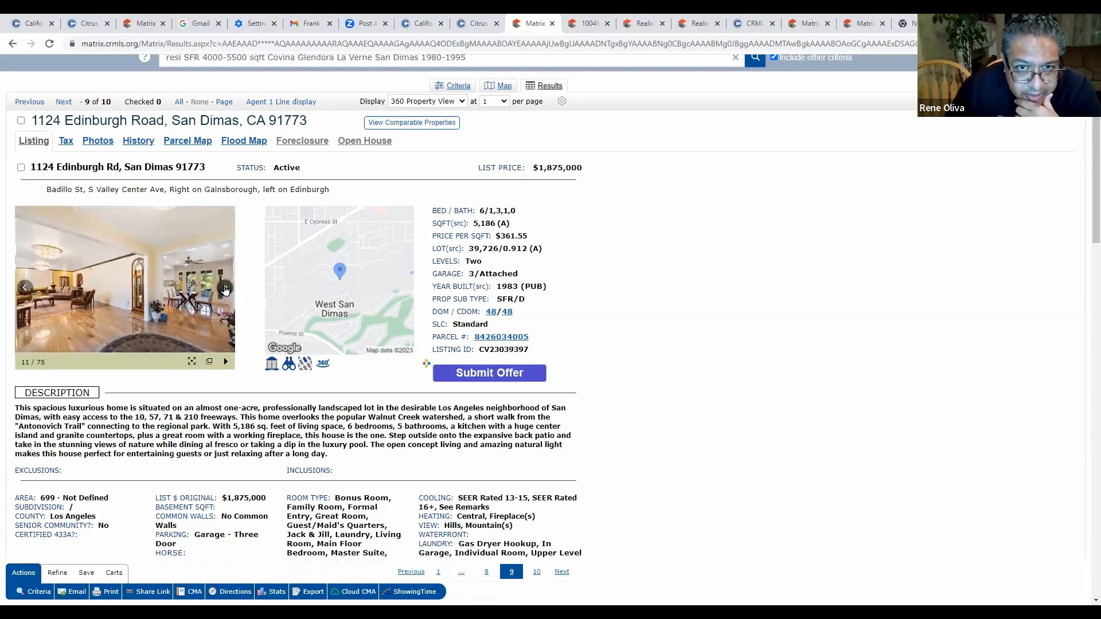
pyautogui.click(225, 289)
pyautogui.click(225, 289)
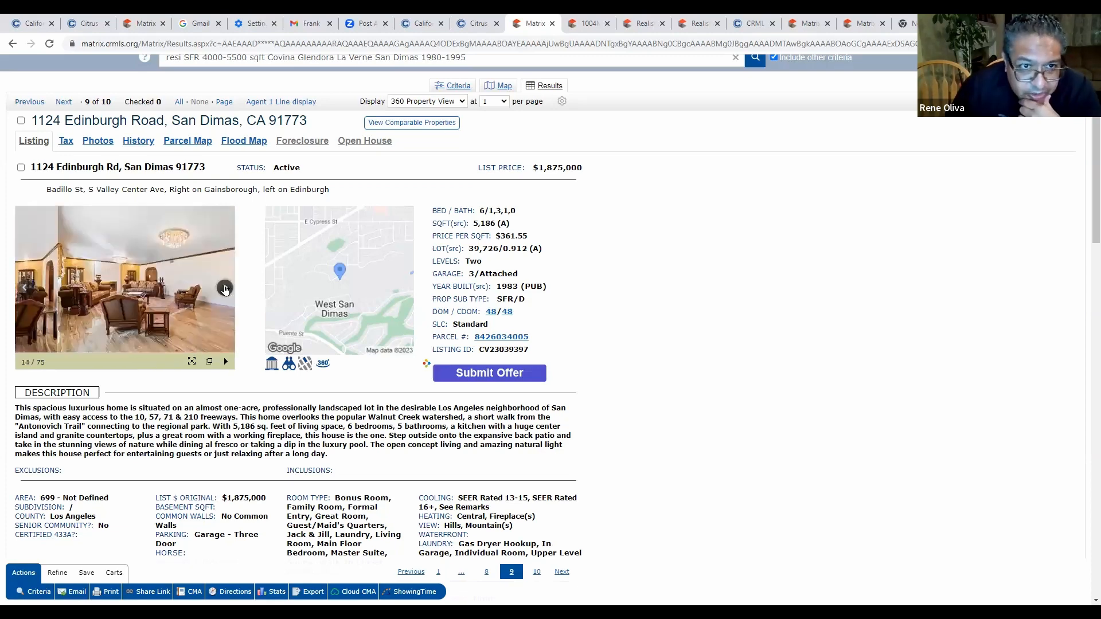
pyautogui.click(225, 289)
pyautogui.click(225, 289)
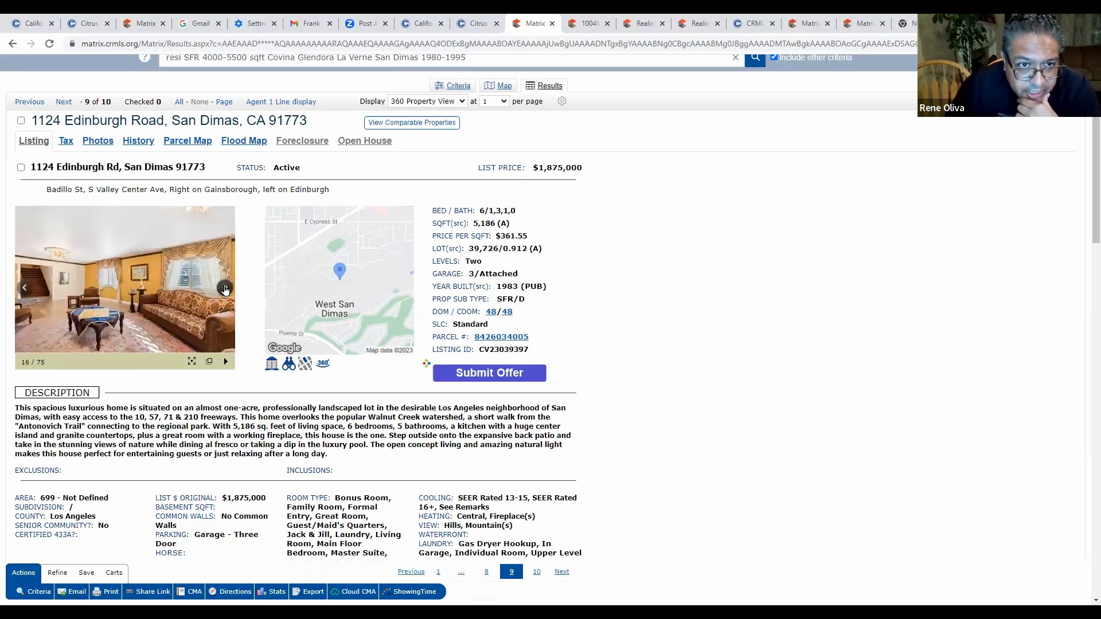
pyautogui.click(225, 289)
pyautogui.click(226, 289)
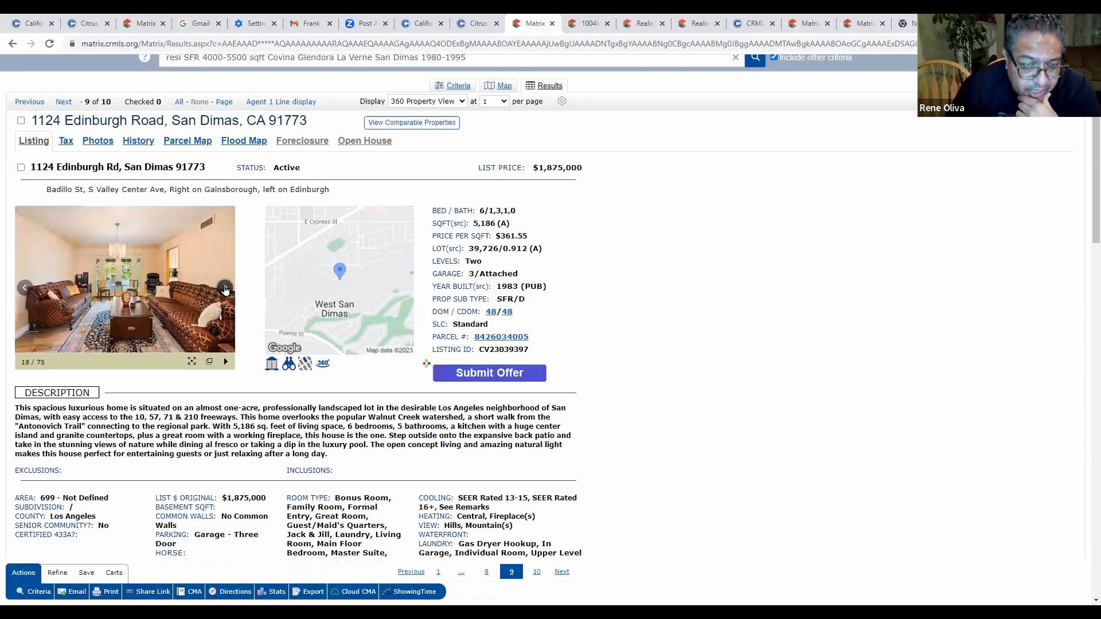
pyautogui.click(225, 289)
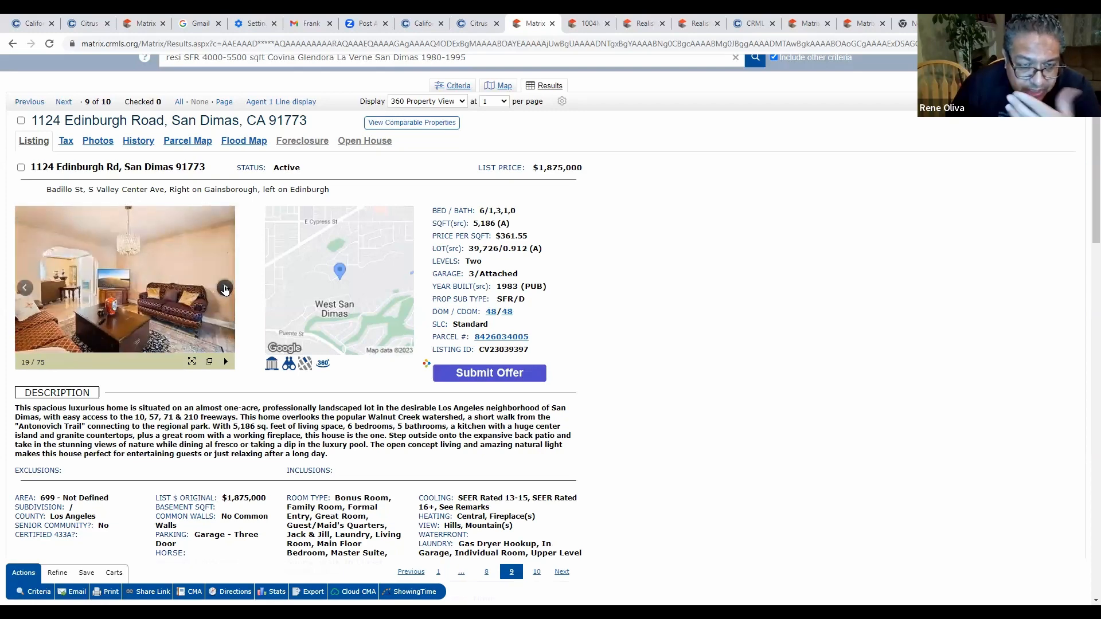
pyautogui.click(225, 289)
pyautogui.click(225, 289)
pyautogui.click(225, 290)
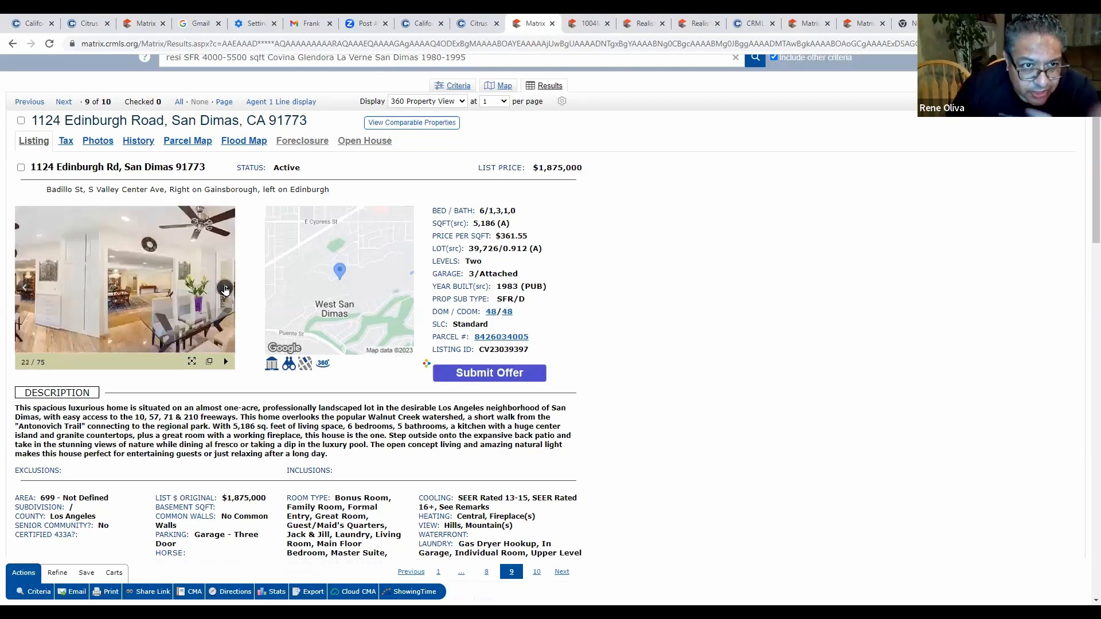
pyautogui.click(226, 289)
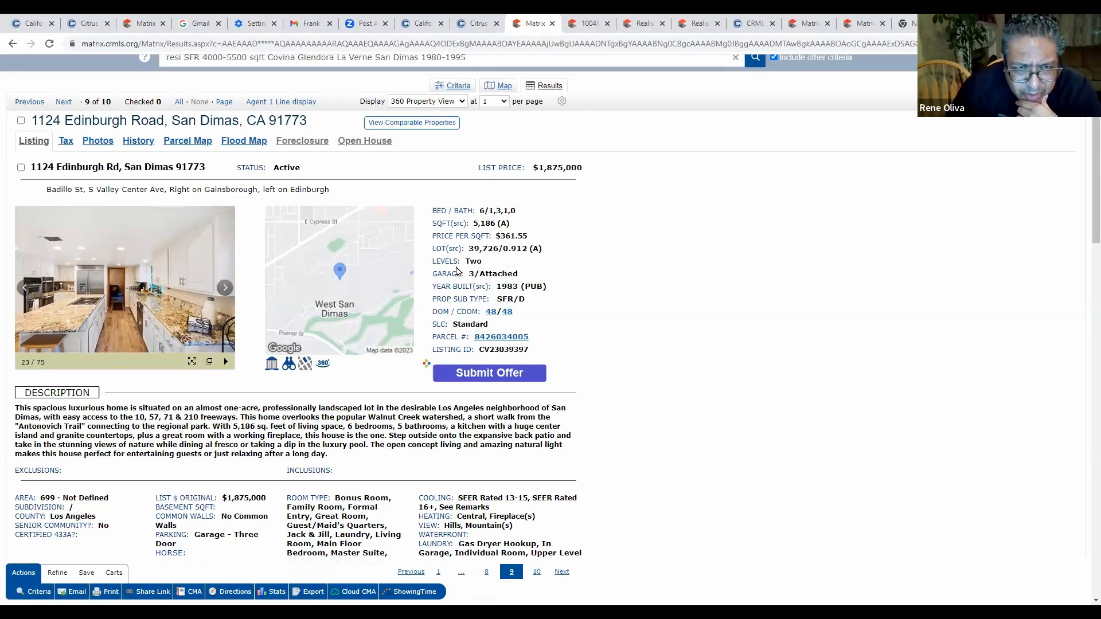
pyautogui.click(13, 45)
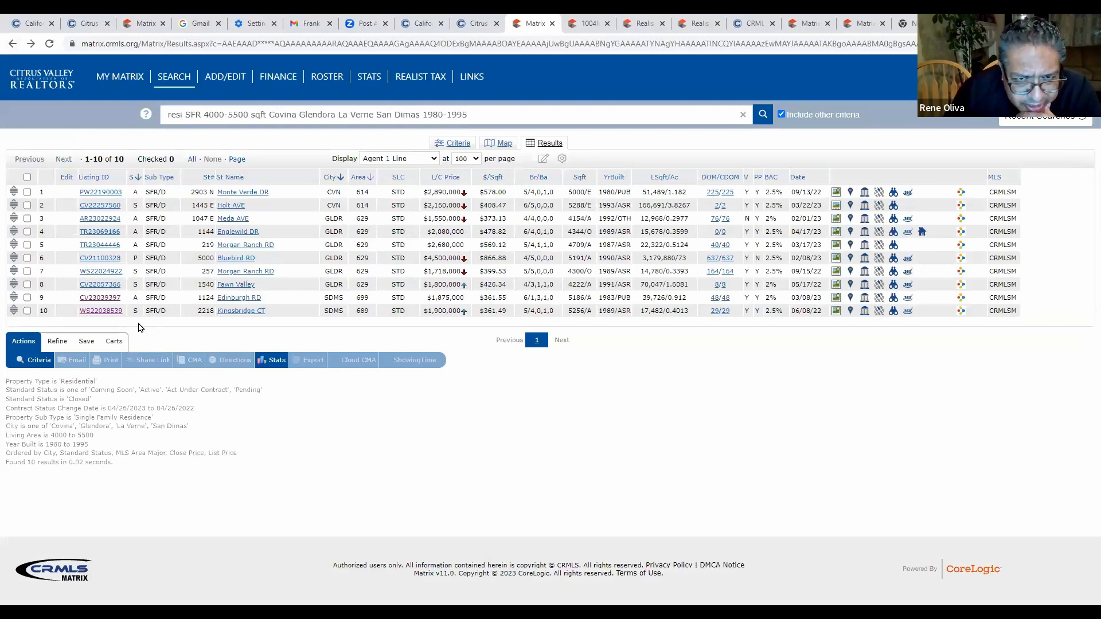
pyautogui.click(102, 311)
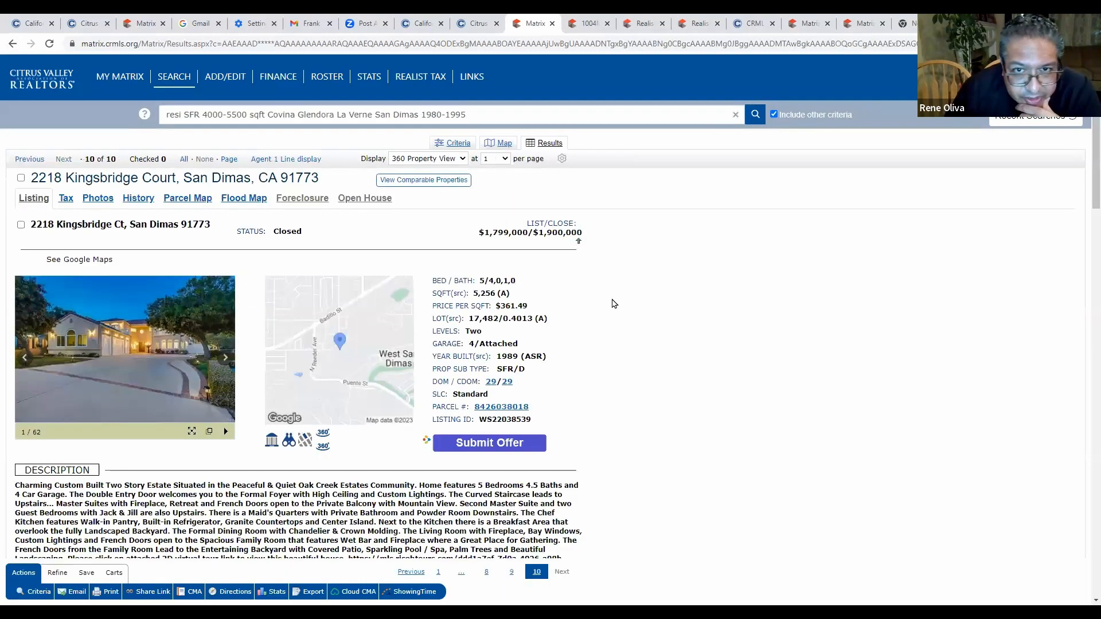
pyautogui.scroll(-1, 629, 297)
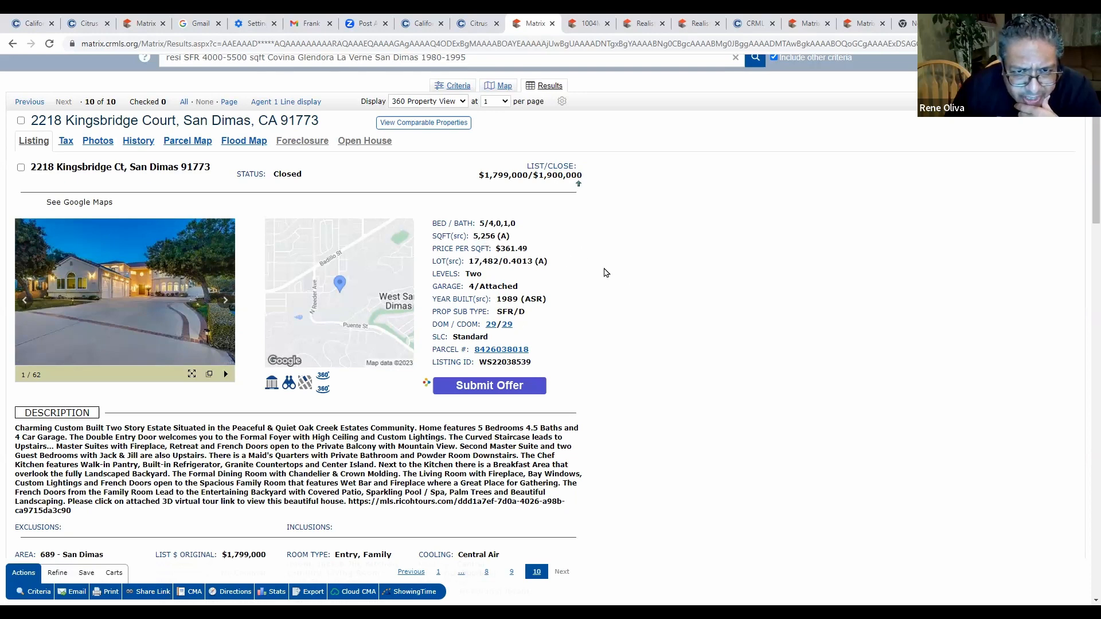
pyautogui.scroll(-2, 652, 308)
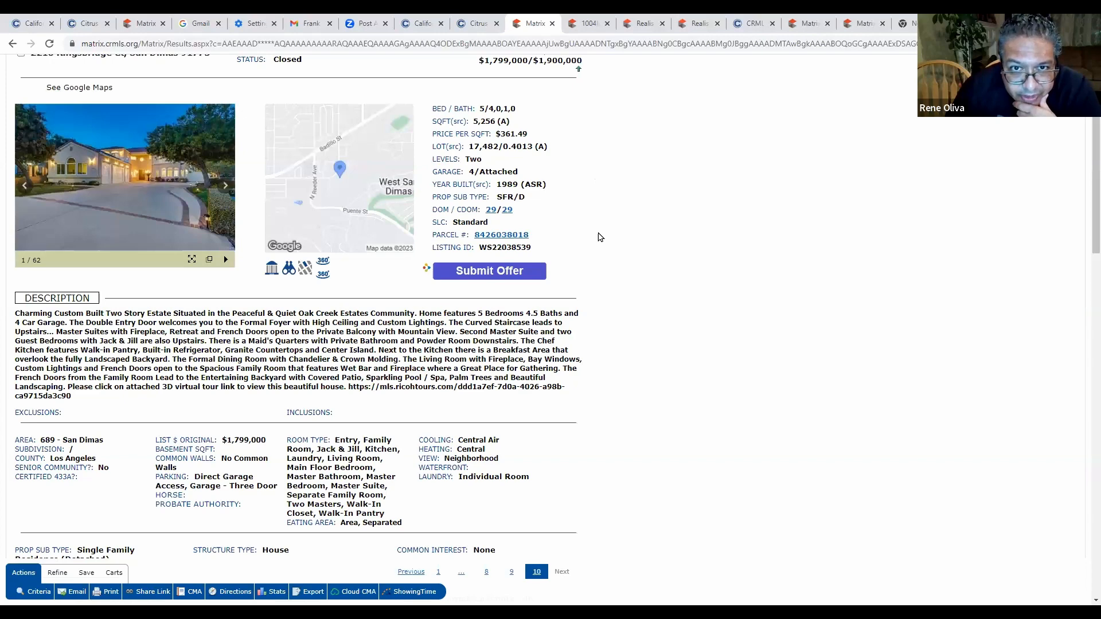
pyautogui.scroll(2, 600, 228)
pyautogui.click(223, 302)
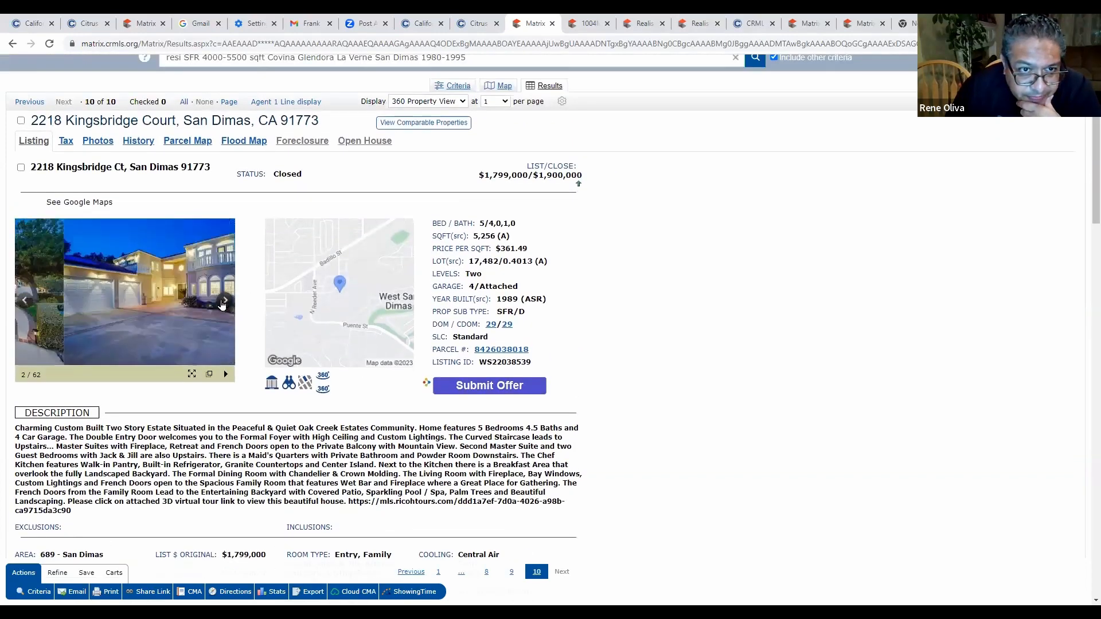
pyautogui.click(224, 302)
pyautogui.click(224, 303)
pyautogui.click(224, 303)
pyautogui.click(223, 302)
pyautogui.click(224, 302)
pyautogui.click(224, 303)
pyautogui.click(224, 302)
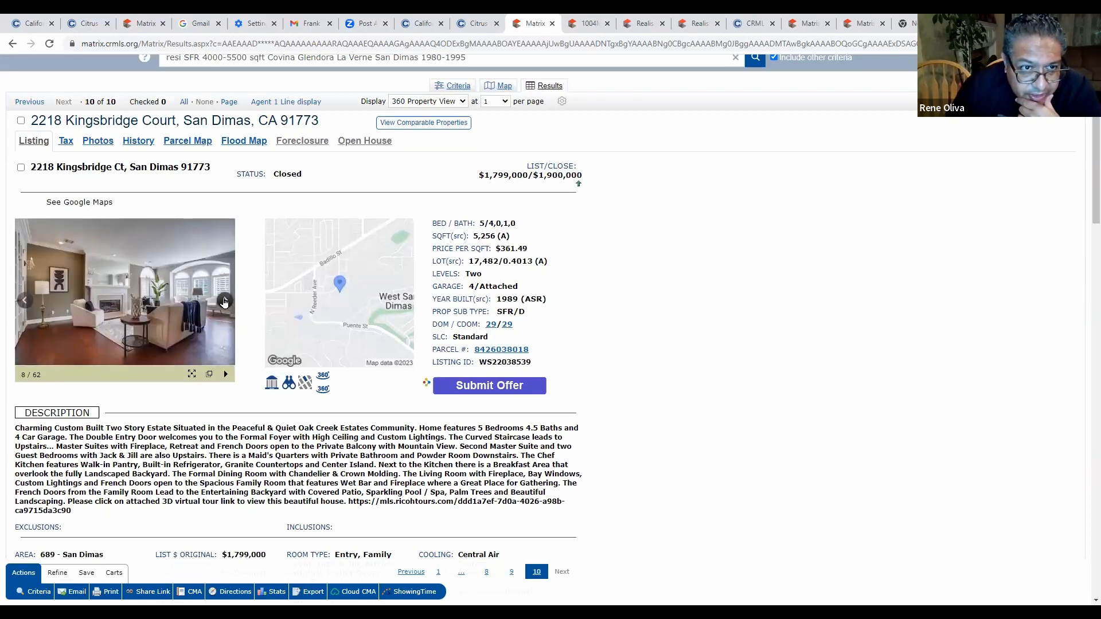
pyautogui.click(12, 44)
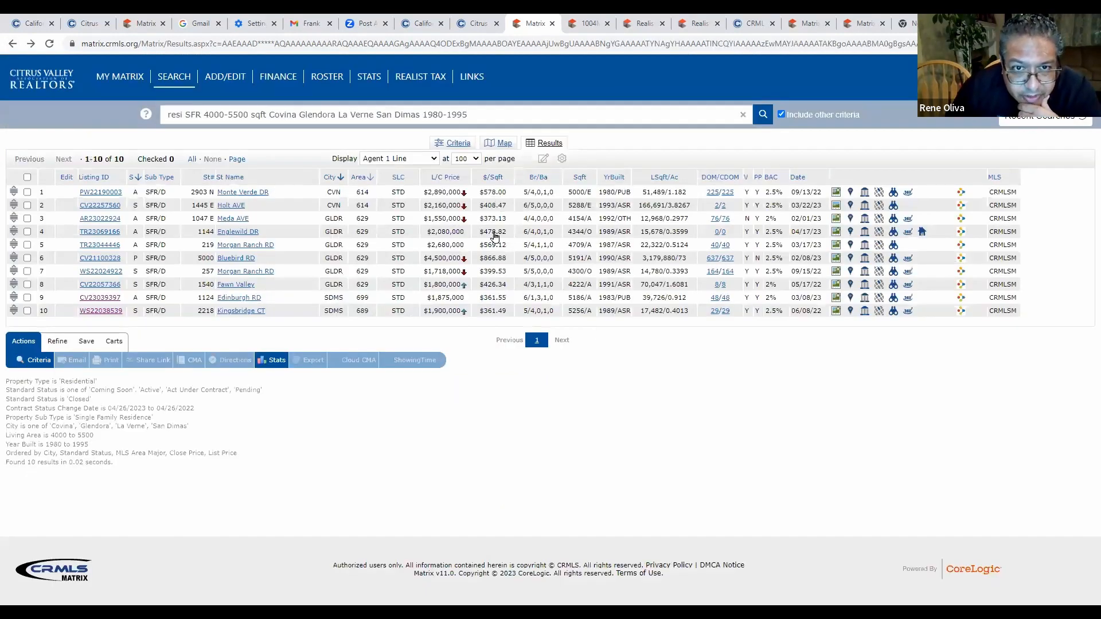
pyautogui.click(450, 182)
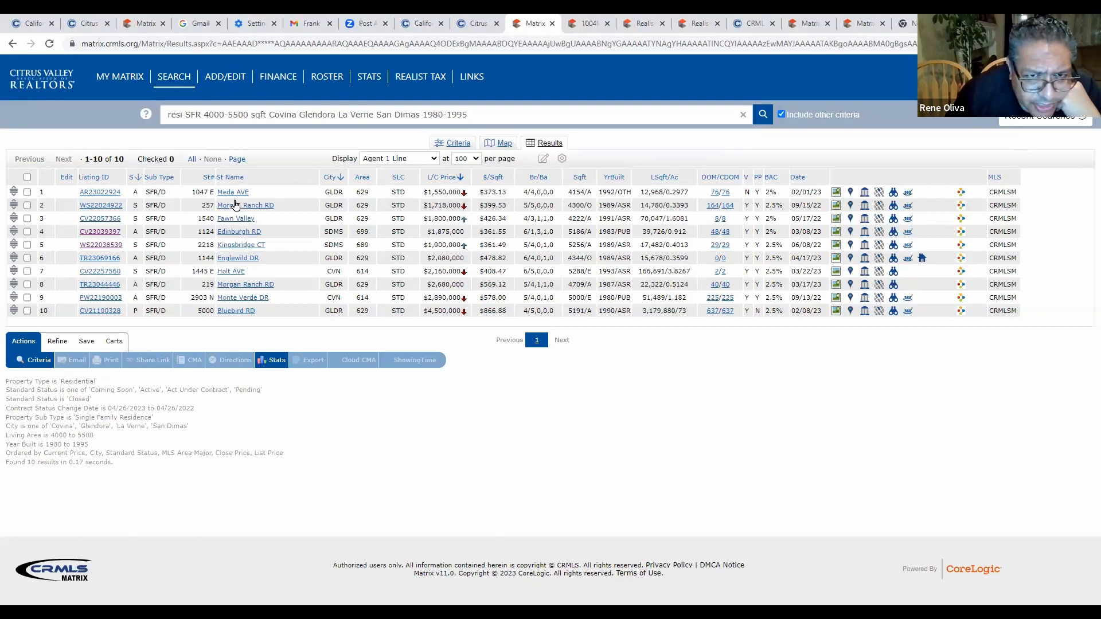
pyautogui.click(111, 196)
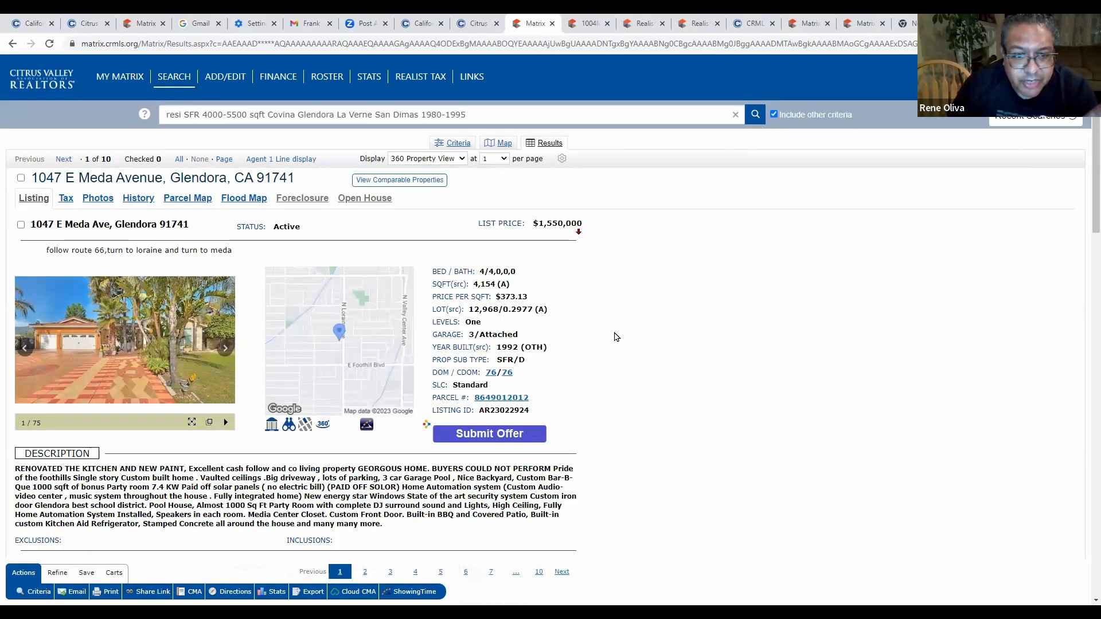
pyautogui.click(225, 355)
pyautogui.click(225, 355)
pyautogui.click(225, 354)
pyautogui.click(225, 354)
pyautogui.click(225, 353)
pyautogui.click(225, 348)
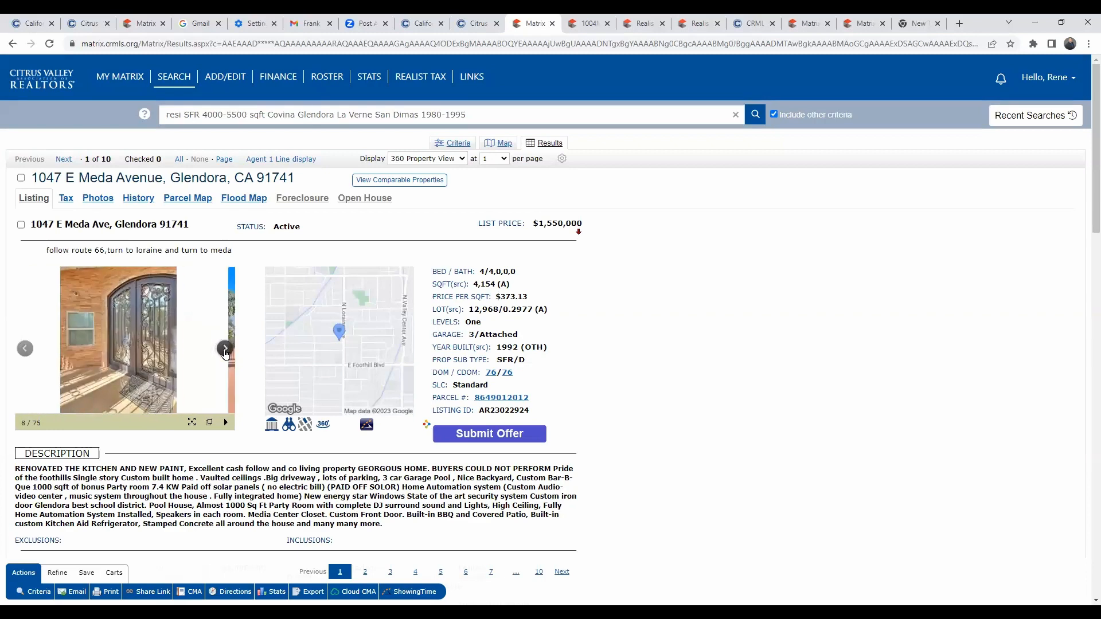
pyautogui.click(225, 350)
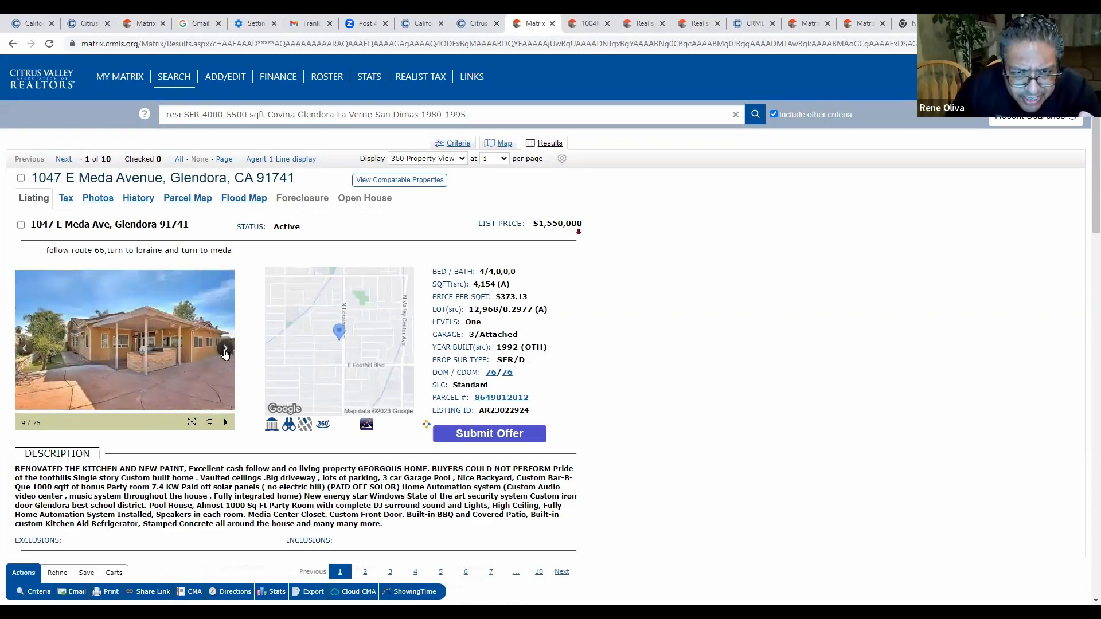
pyautogui.click(225, 350)
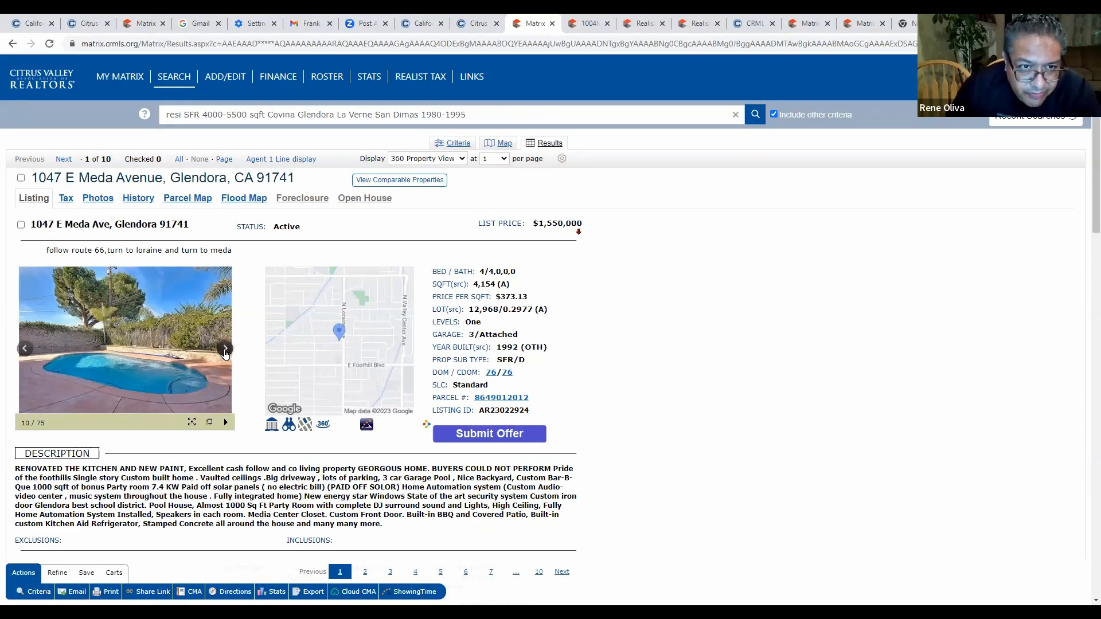
pyautogui.click(225, 349)
pyautogui.click(225, 350)
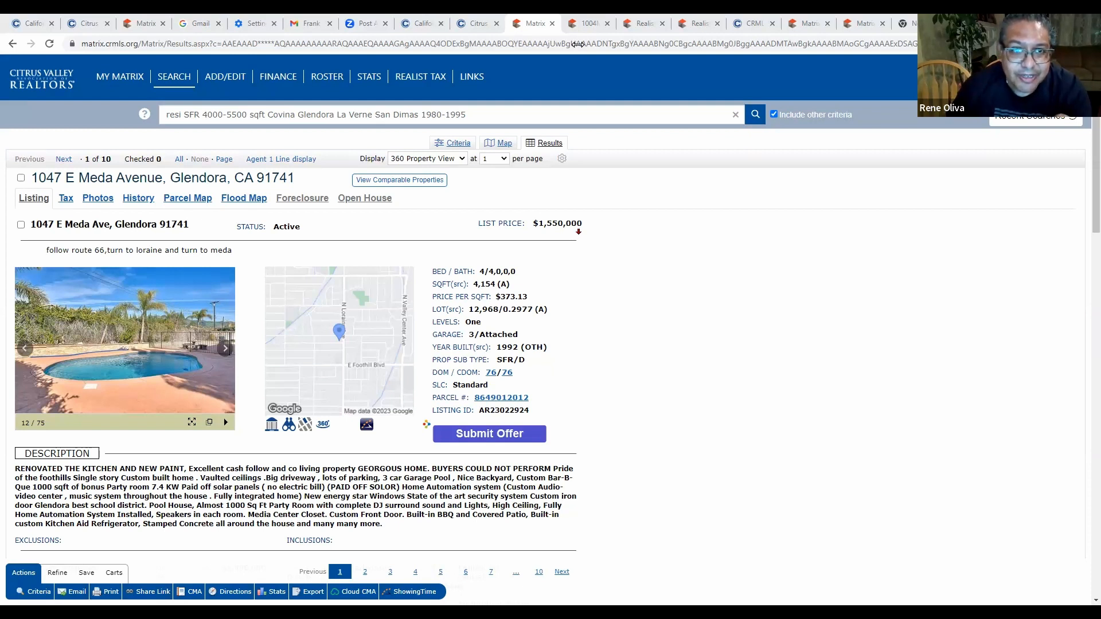
pyautogui.click(12, 44)
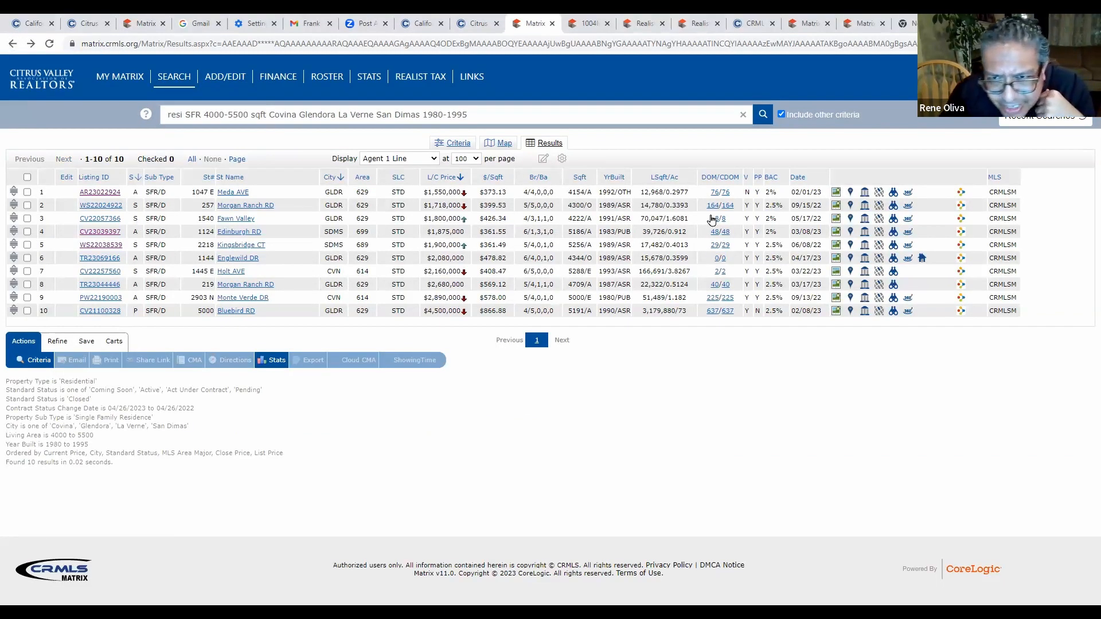
pyautogui.click(798, 179)
pyautogui.click(799, 179)
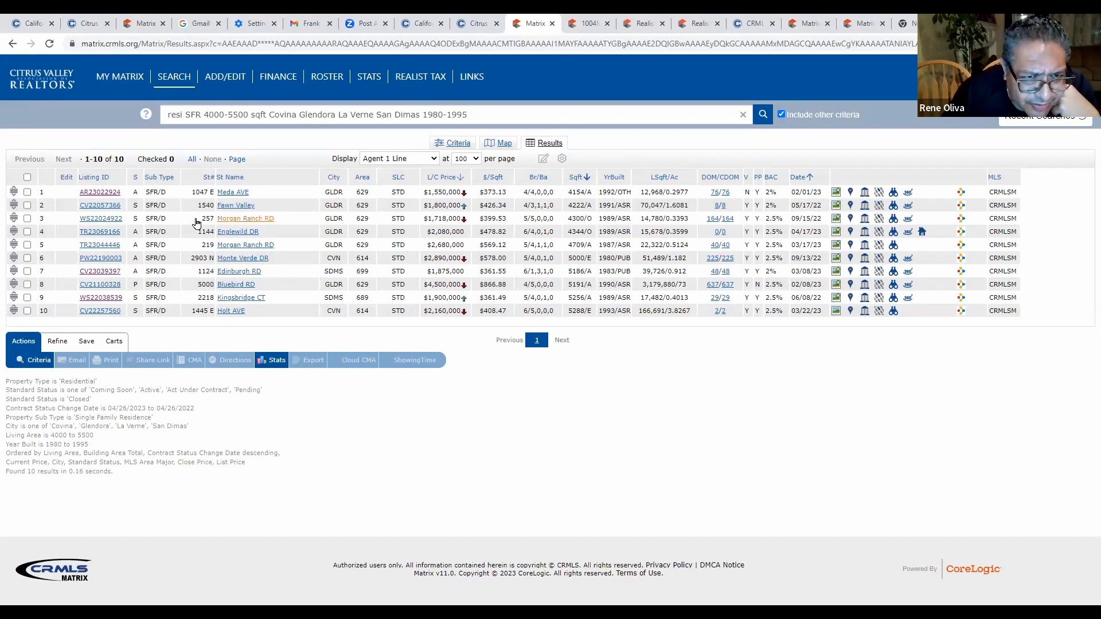
pyautogui.click(116, 222)
pyautogui.scroll(-1, 203, 310)
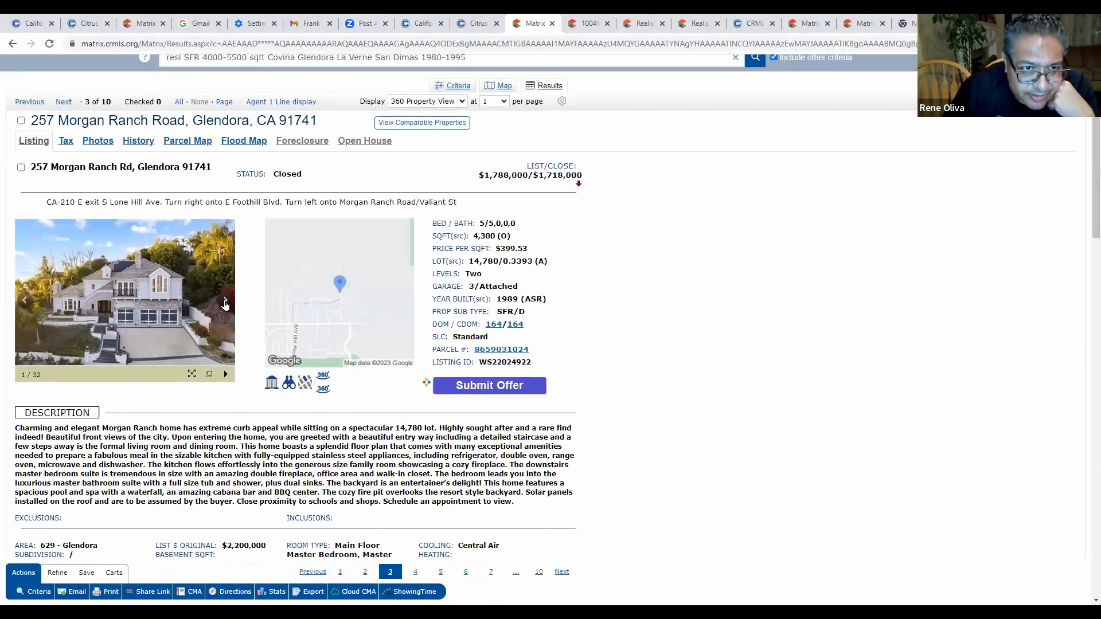
pyautogui.click(225, 303)
pyautogui.click(225, 303)
pyautogui.click(226, 303)
pyautogui.click(225, 303)
pyautogui.click(225, 303)
pyautogui.click(225, 303)
pyautogui.click(225, 302)
pyautogui.click(225, 303)
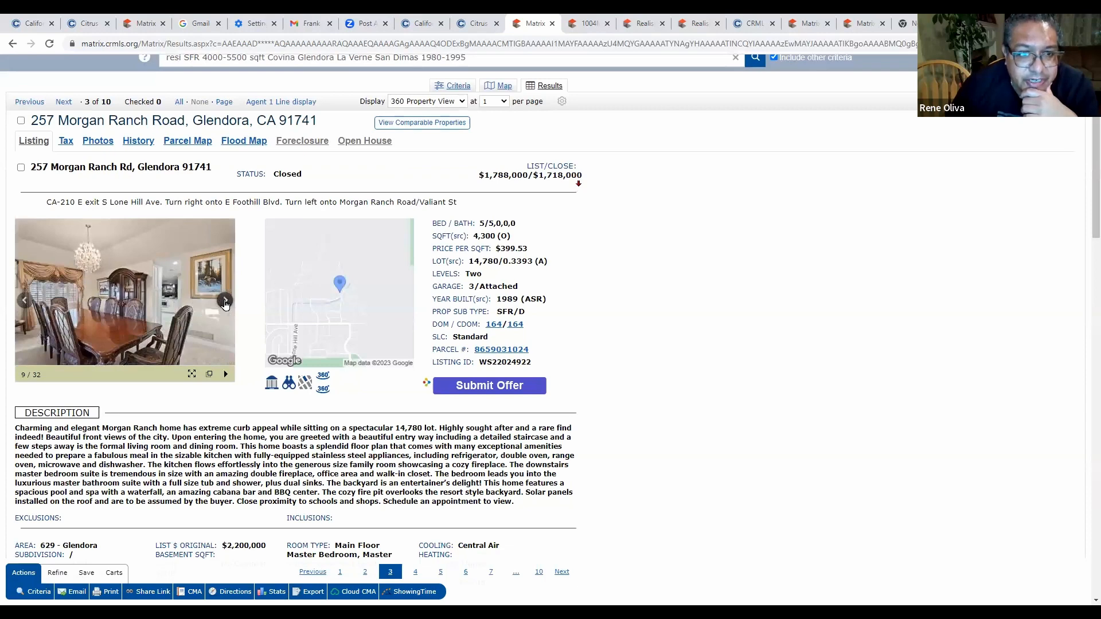
pyautogui.click(225, 303)
pyautogui.click(225, 303)
pyautogui.click(226, 303)
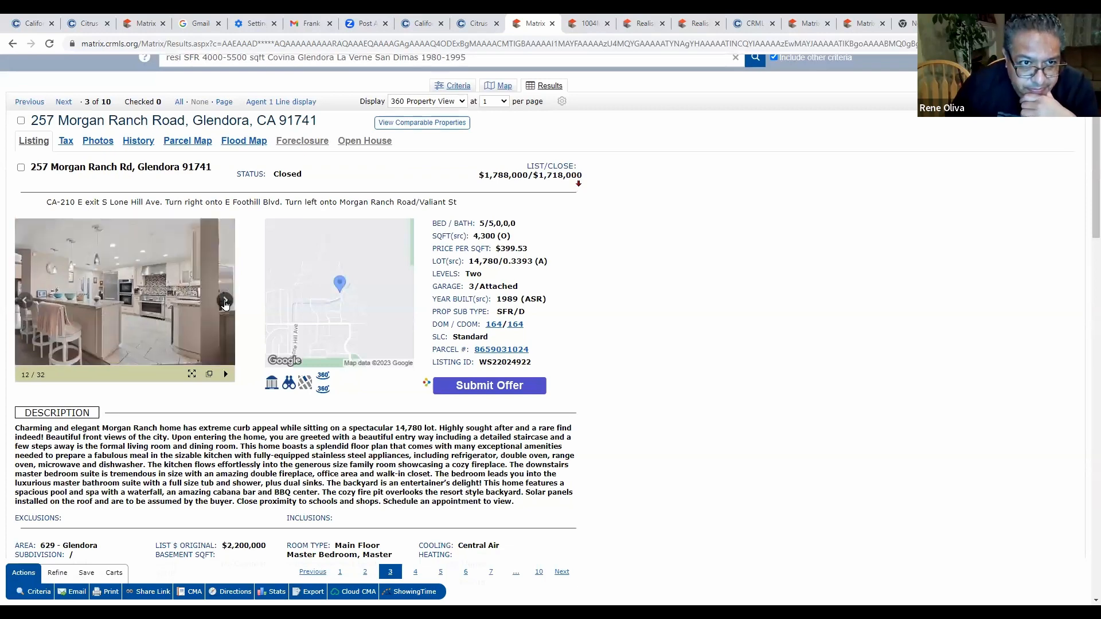
pyautogui.click(225, 303)
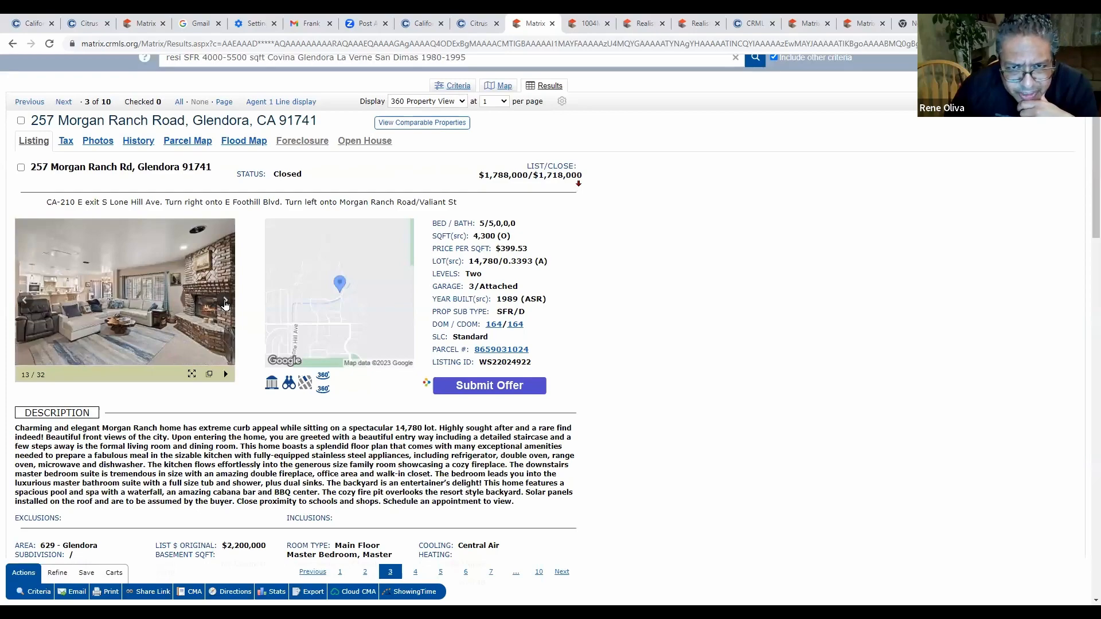
pyautogui.scroll(-15, 495, 347)
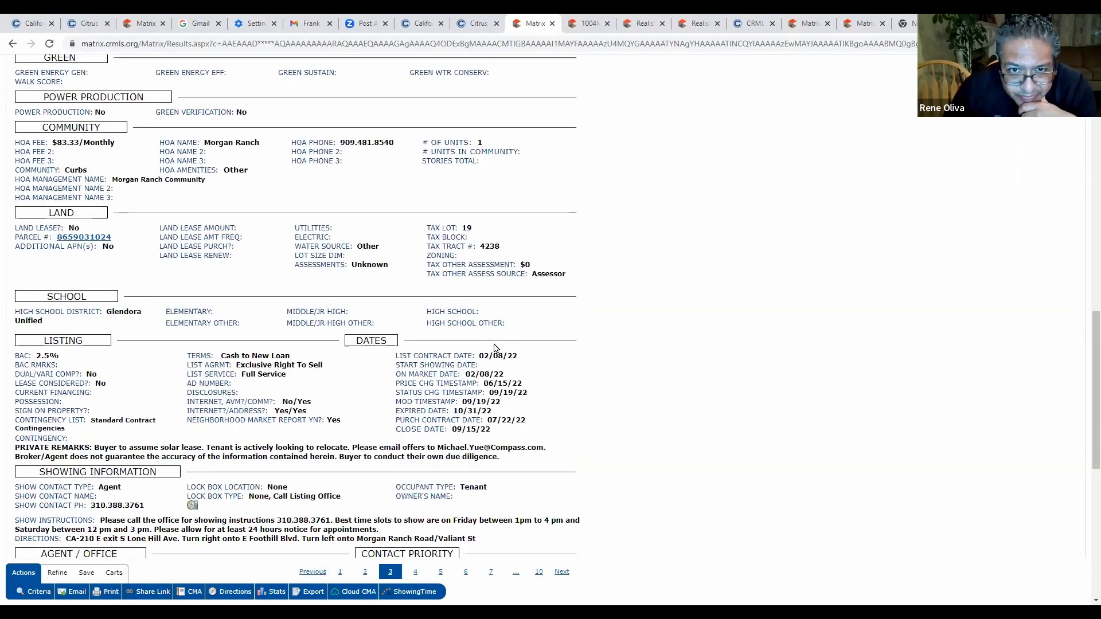
pyautogui.scroll(-5, 494, 344)
pyautogui.scroll(20, 385, 277)
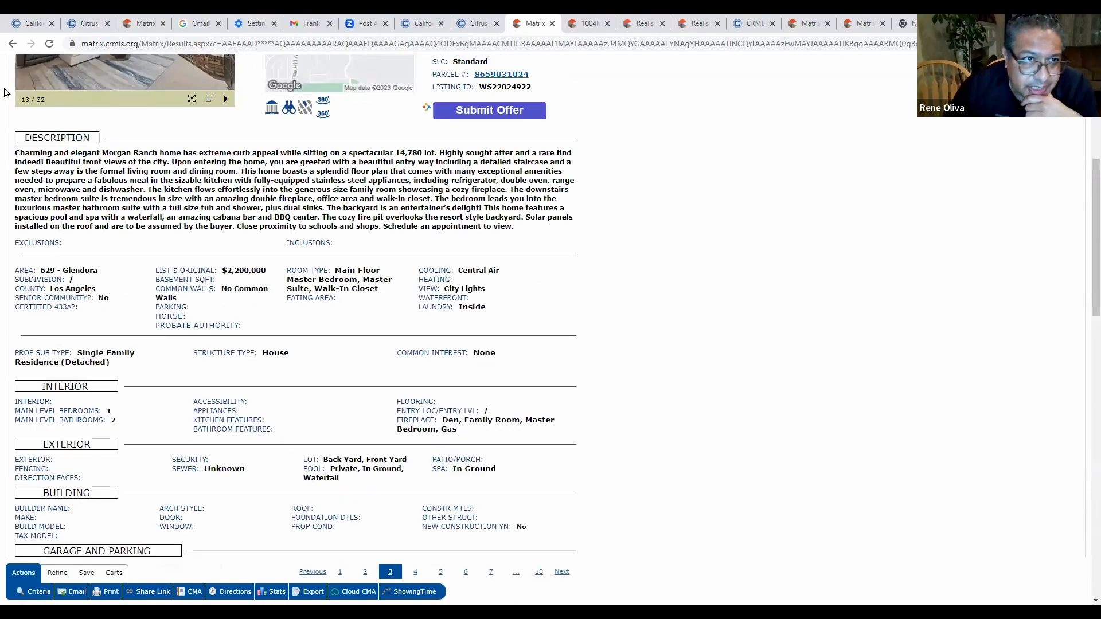
pyautogui.scroll(4, 4, 93)
pyautogui.click(11, 44)
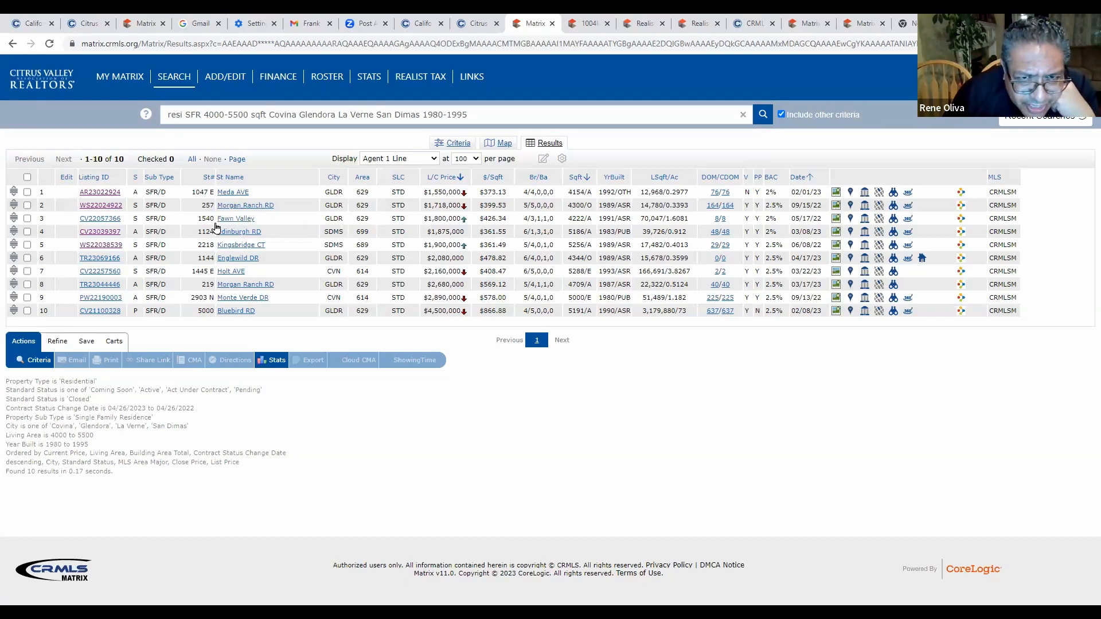
pyautogui.click(99, 220)
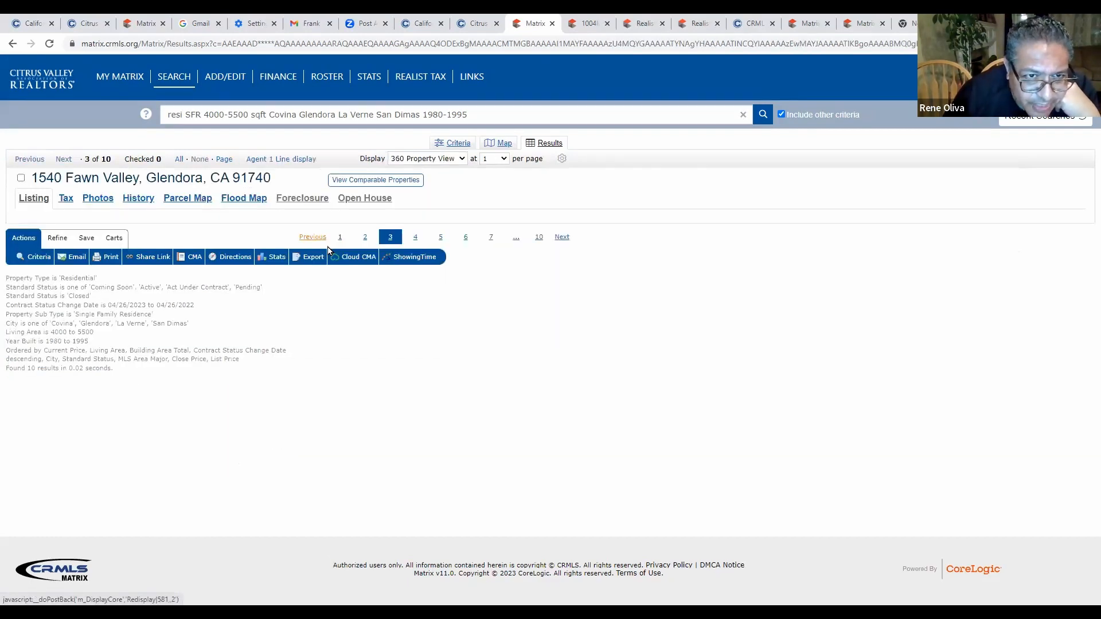
pyautogui.scroll(-2, 227, 251)
pyautogui.click(226, 249)
pyautogui.click(226, 249)
pyautogui.click(226, 249)
pyautogui.click(226, 245)
pyautogui.click(226, 245)
pyautogui.click(226, 245)
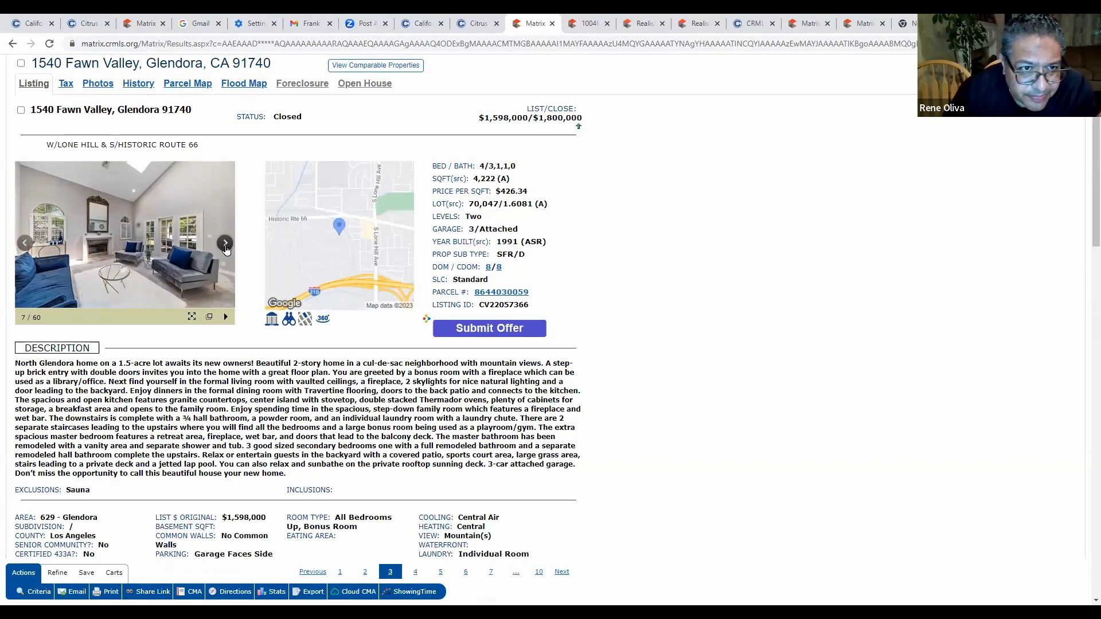
pyautogui.click(226, 245)
pyautogui.click(226, 245)
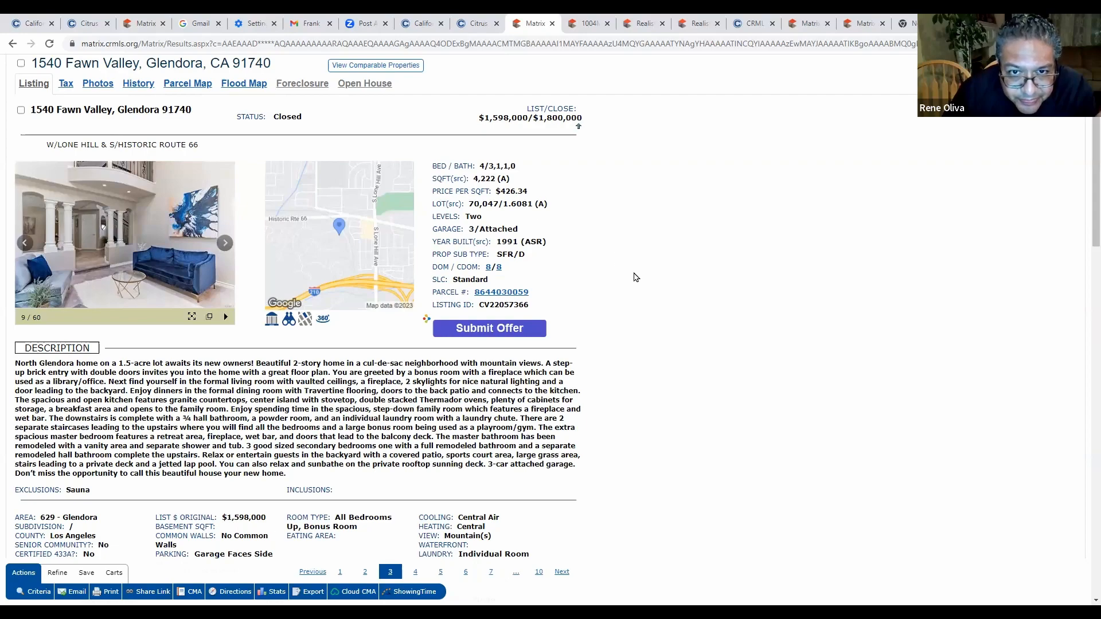
# Scroll through the Fawn Valley listing details and return to the price-sorted 10-comp table.
pyautogui.scroll(-20, 635, 277)
pyautogui.scroll(-5, 635, 277)
pyautogui.scroll(4, 635, 277)
pyautogui.scroll(-1, 586, 404)
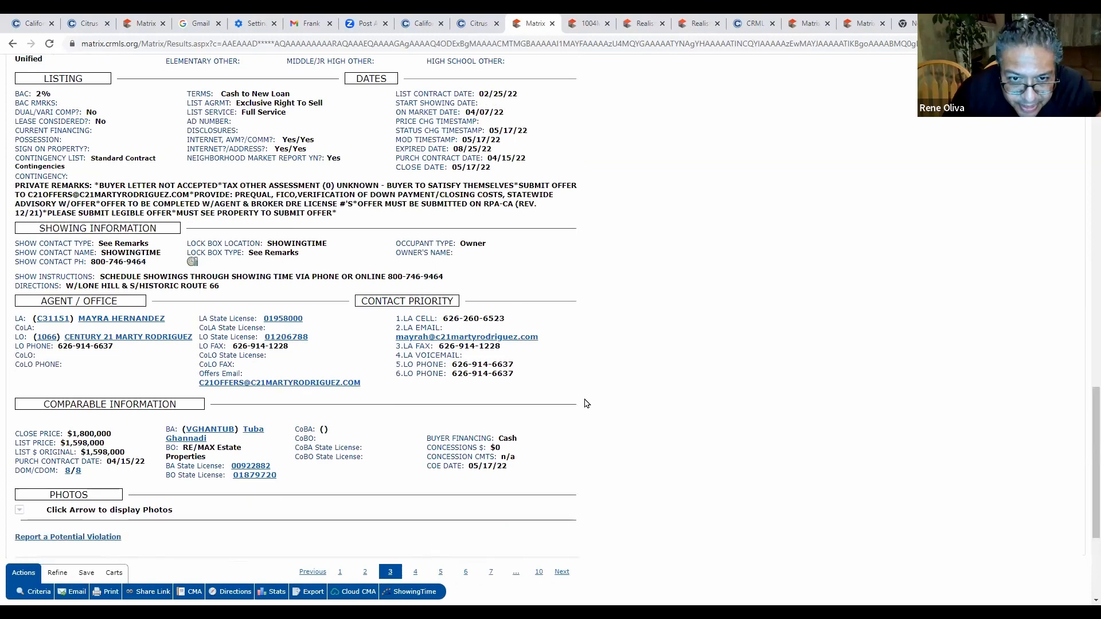
pyautogui.scroll(-2, 586, 404)
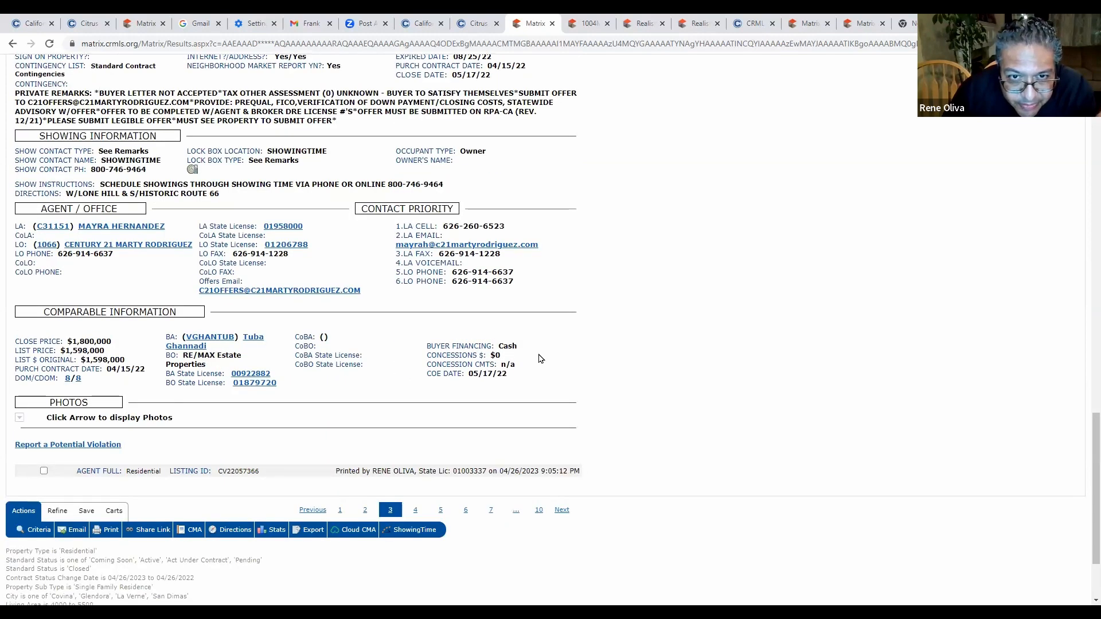
pyautogui.scroll(3, 539, 358)
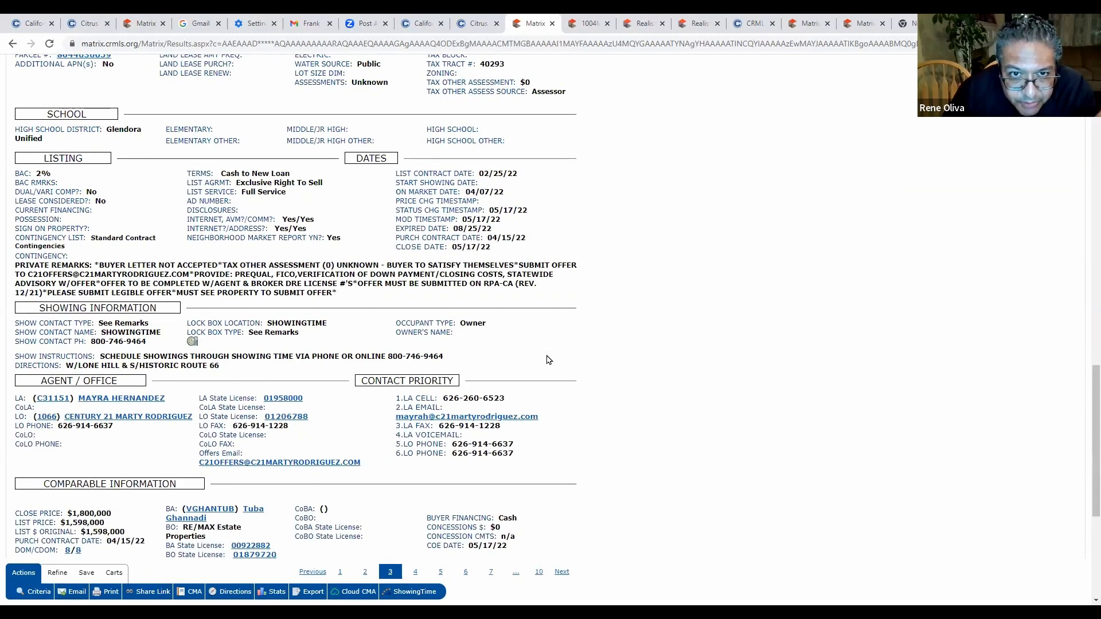
pyautogui.scroll(15, 309, 353)
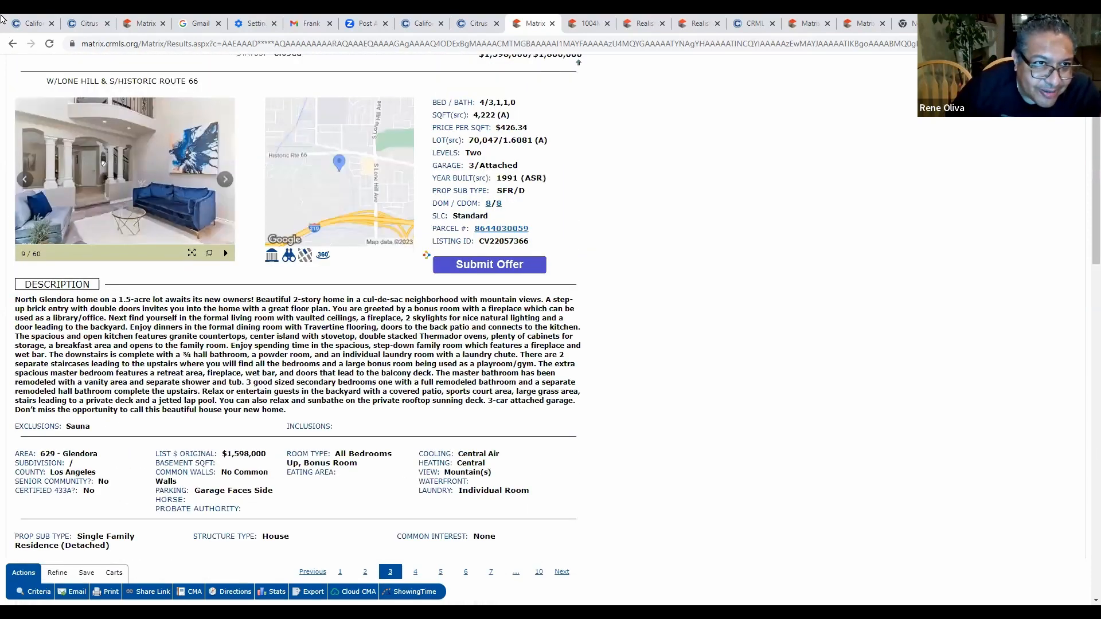
pyautogui.click(12, 46)
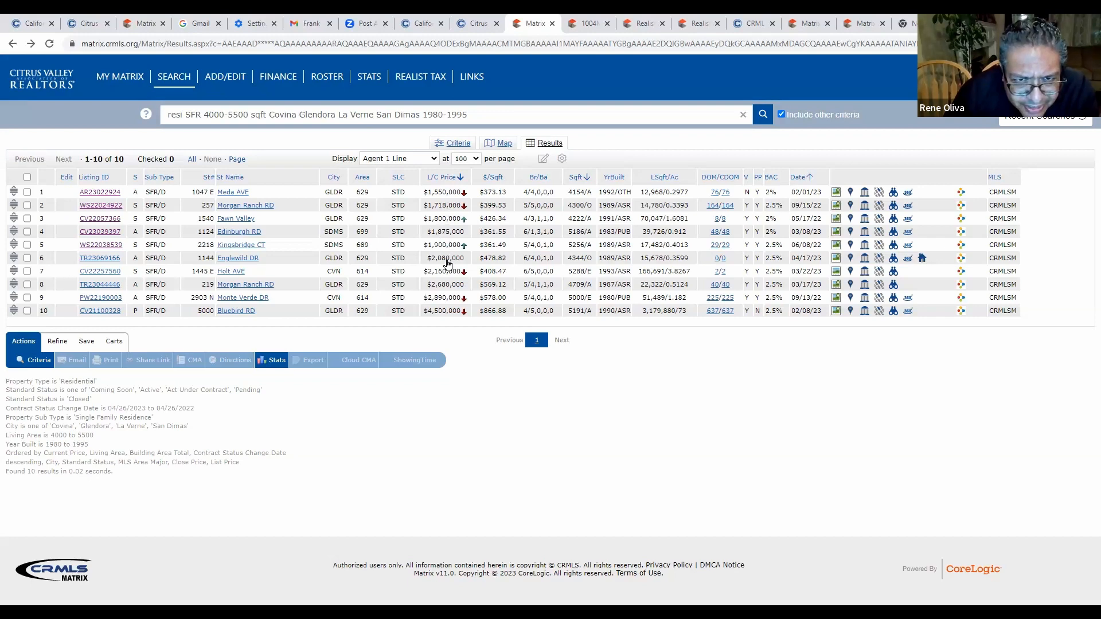
pyautogui.click(108, 259)
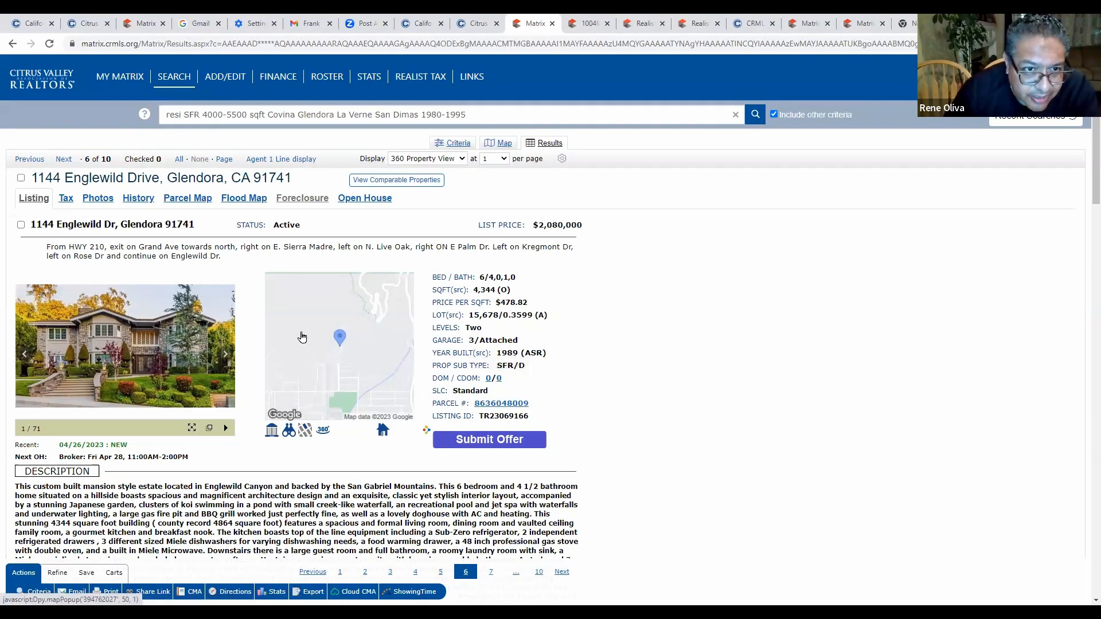
pyautogui.scroll(-1, 292, 336)
pyautogui.scroll(1, 256, 330)
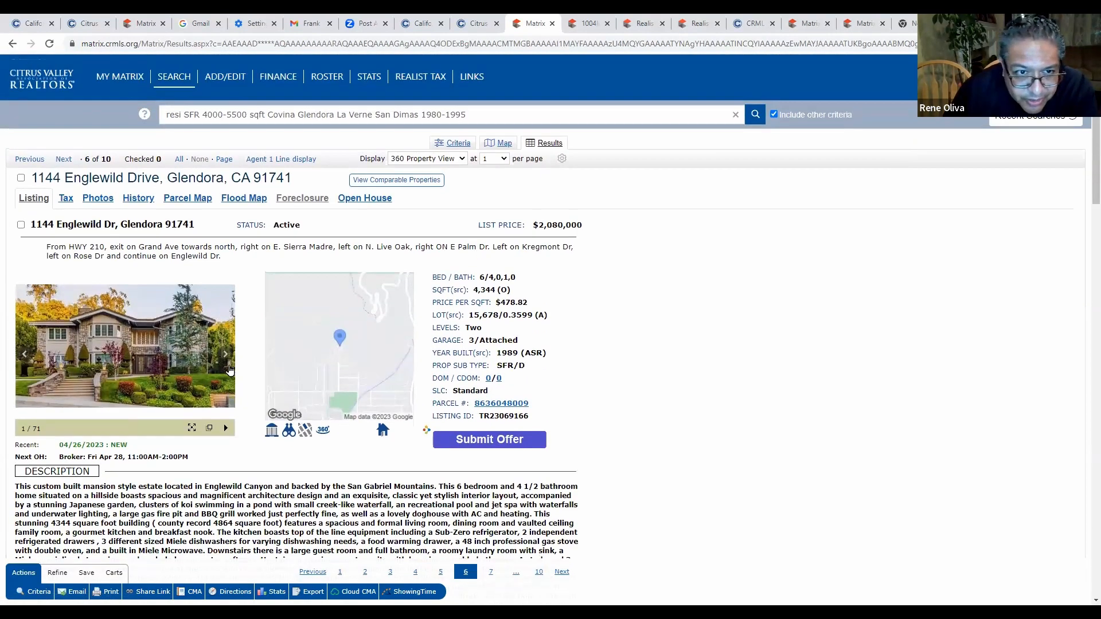
pyautogui.click(226, 358)
pyautogui.click(226, 359)
pyautogui.click(227, 358)
pyautogui.click(227, 358)
pyautogui.click(227, 358)
pyautogui.click(226, 358)
pyautogui.click(226, 359)
pyautogui.click(226, 359)
# Advance the photos to 17 of 71, then return to the 10-comp results table.
pyautogui.click(226, 358)
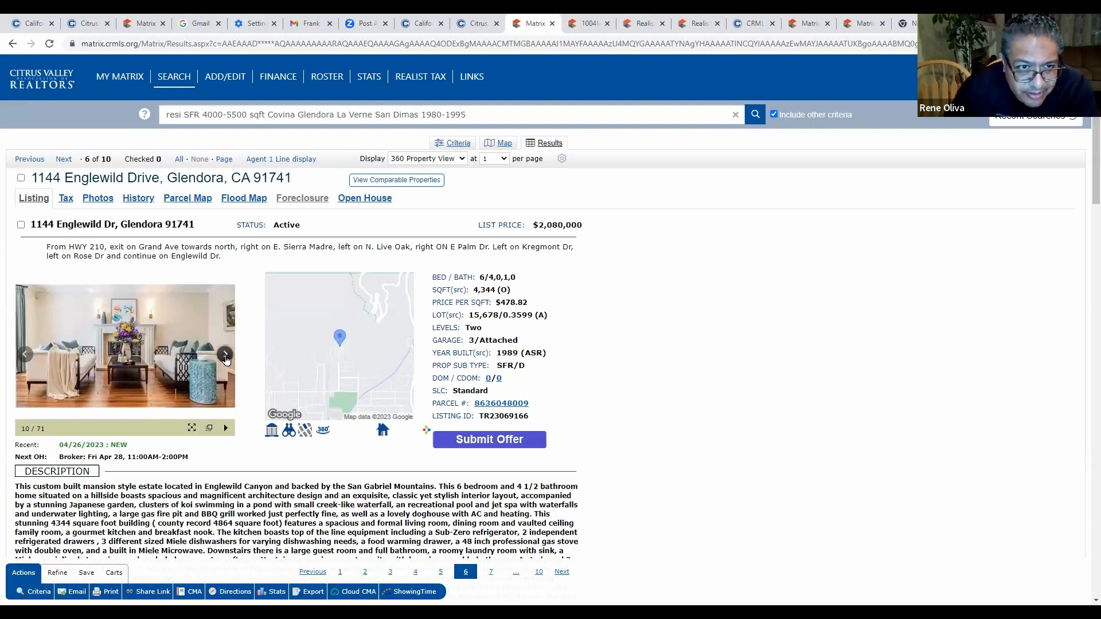
pyautogui.click(227, 358)
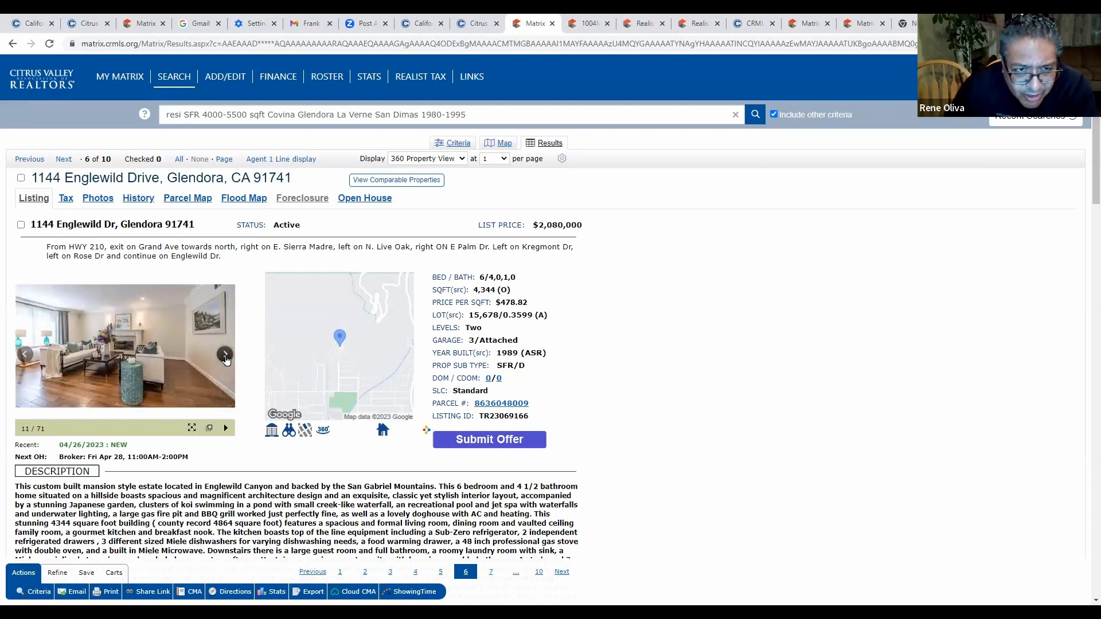
pyautogui.click(227, 358)
pyautogui.click(227, 358)
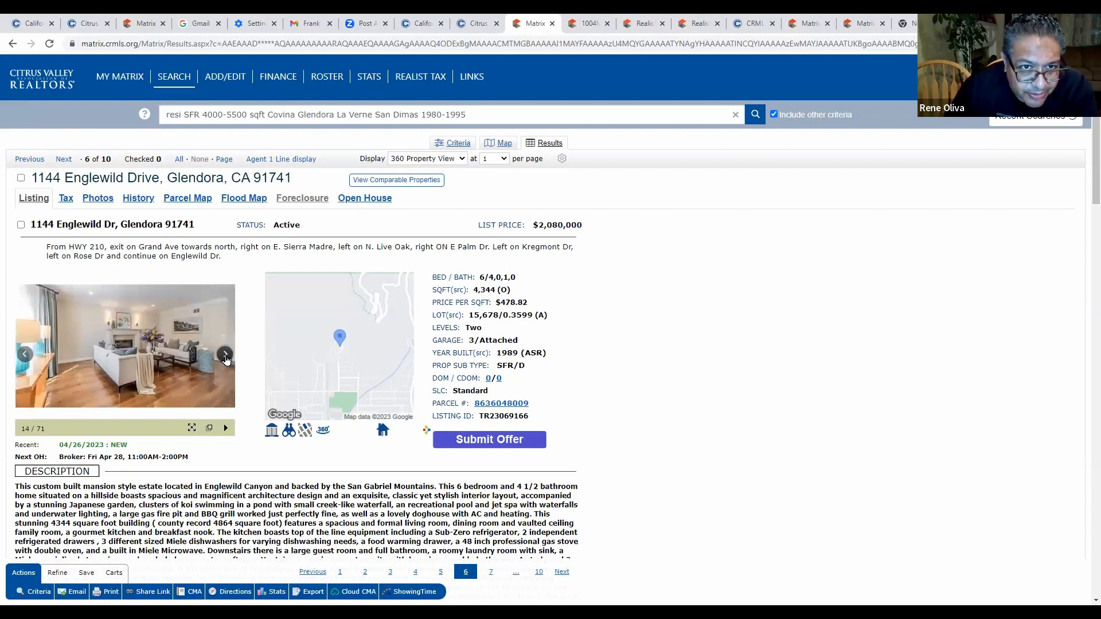
pyautogui.click(227, 359)
pyautogui.click(227, 358)
pyautogui.click(226, 359)
pyautogui.click(227, 358)
pyautogui.click(12, 44)
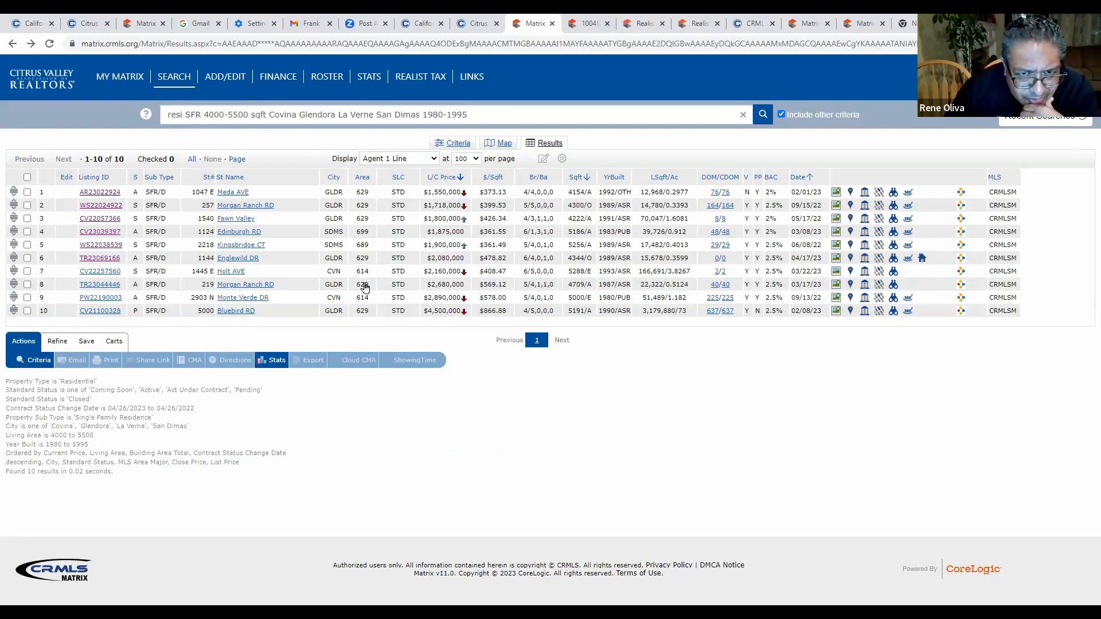
pyautogui.click(100, 271)
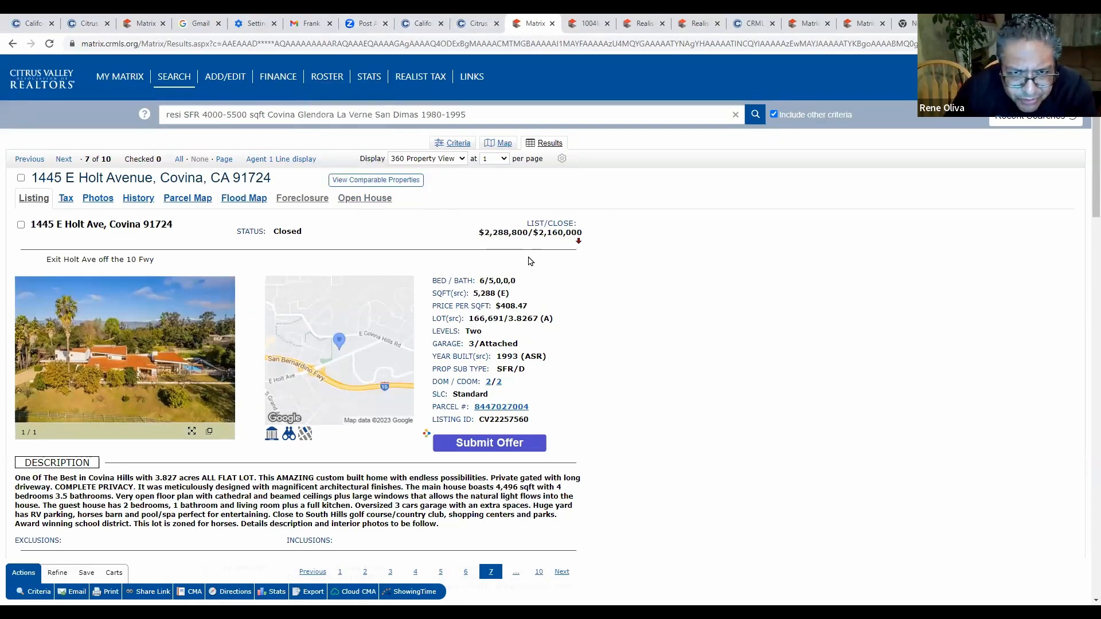
pyautogui.click(480, 28)
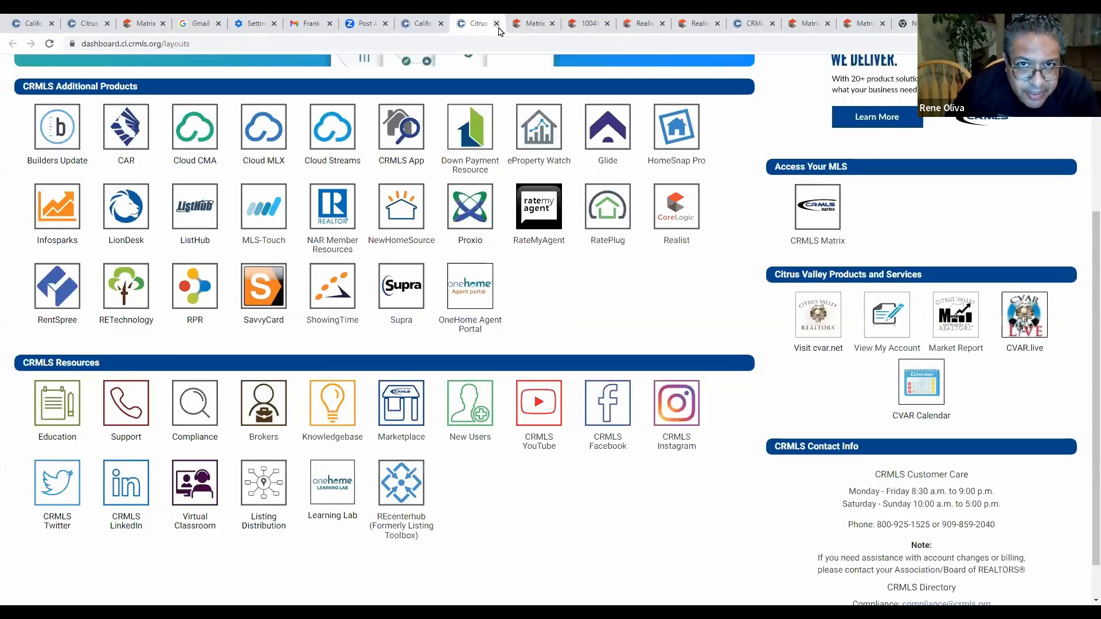
pyautogui.click(531, 26)
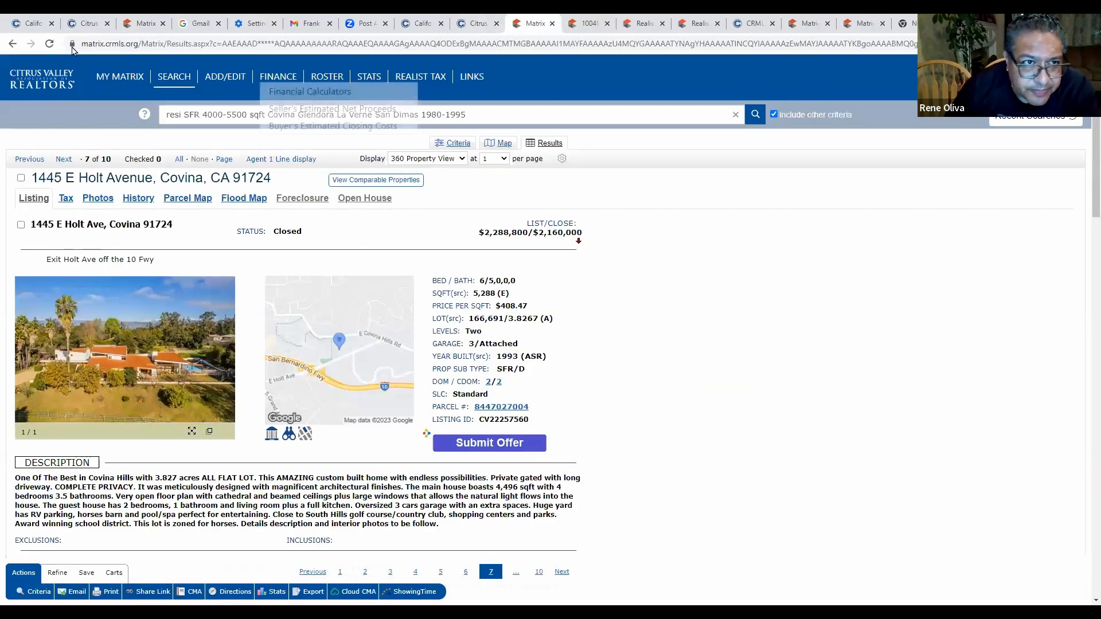
pyautogui.click(13, 45)
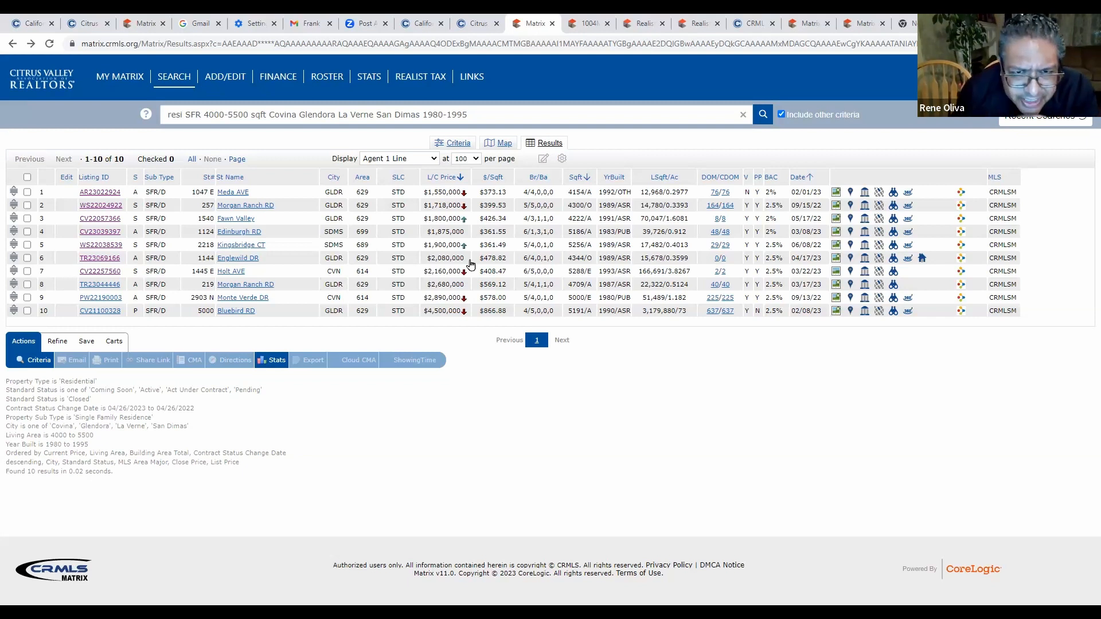
pyautogui.click(115, 232)
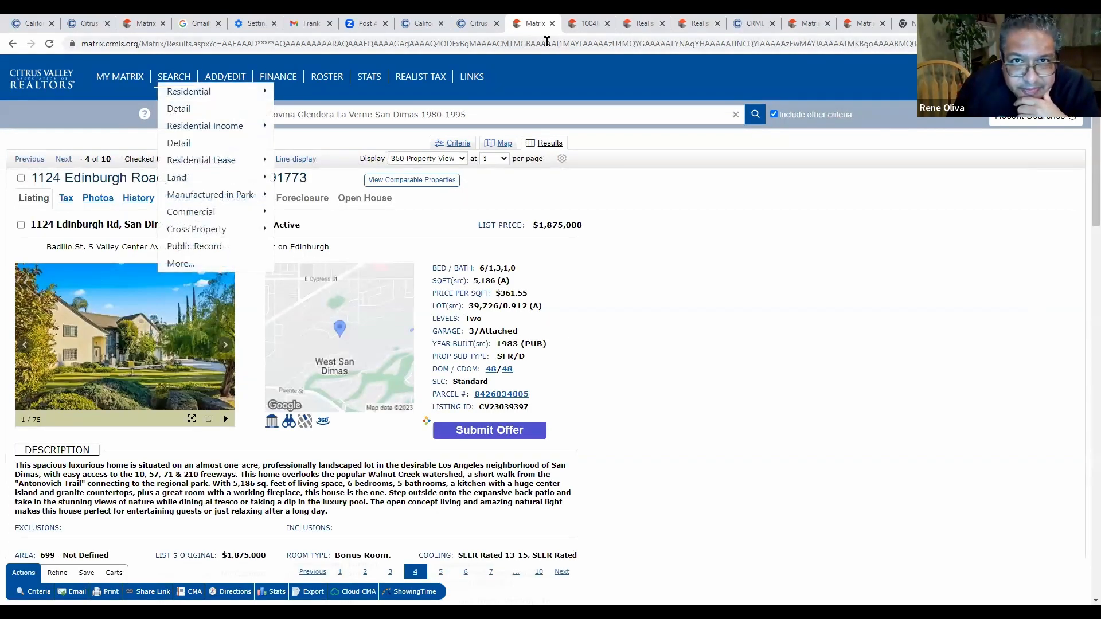
pyautogui.click(479, 24)
pyautogui.click(531, 24)
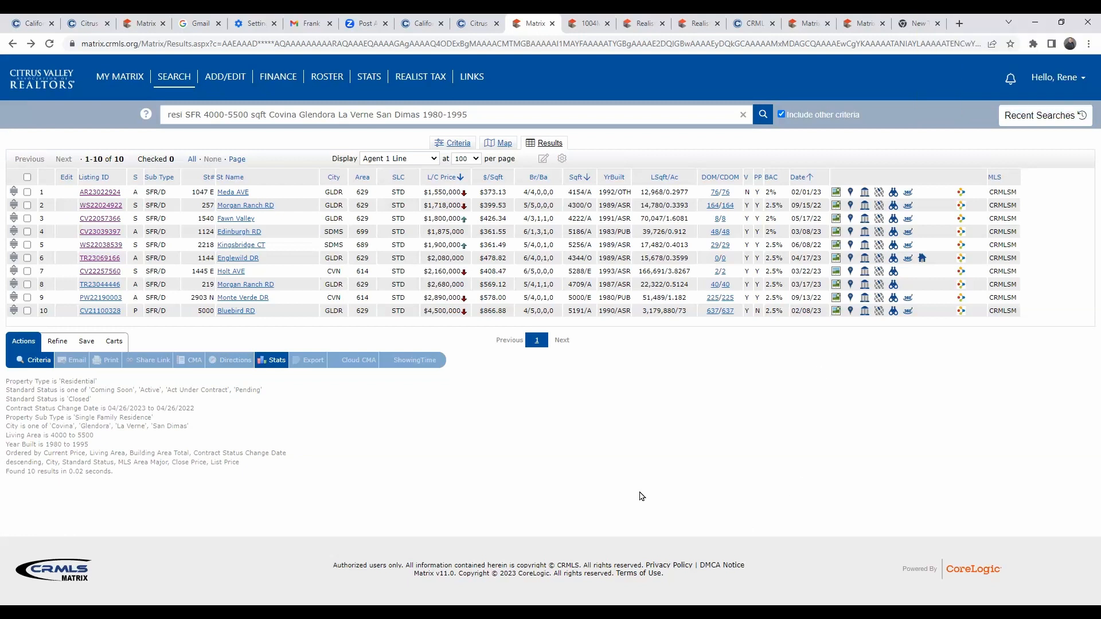
# Append ',claremont' to the City criteria and rerun the search for 13 comps.
pyautogui.click(47, 362)
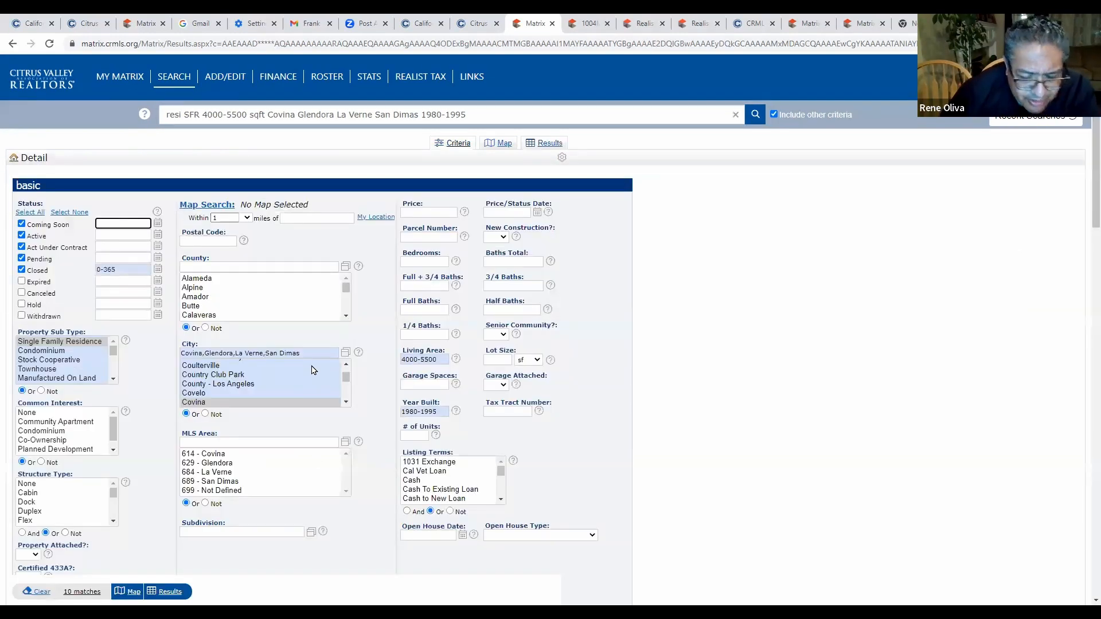
pyautogui.write(',claremont')
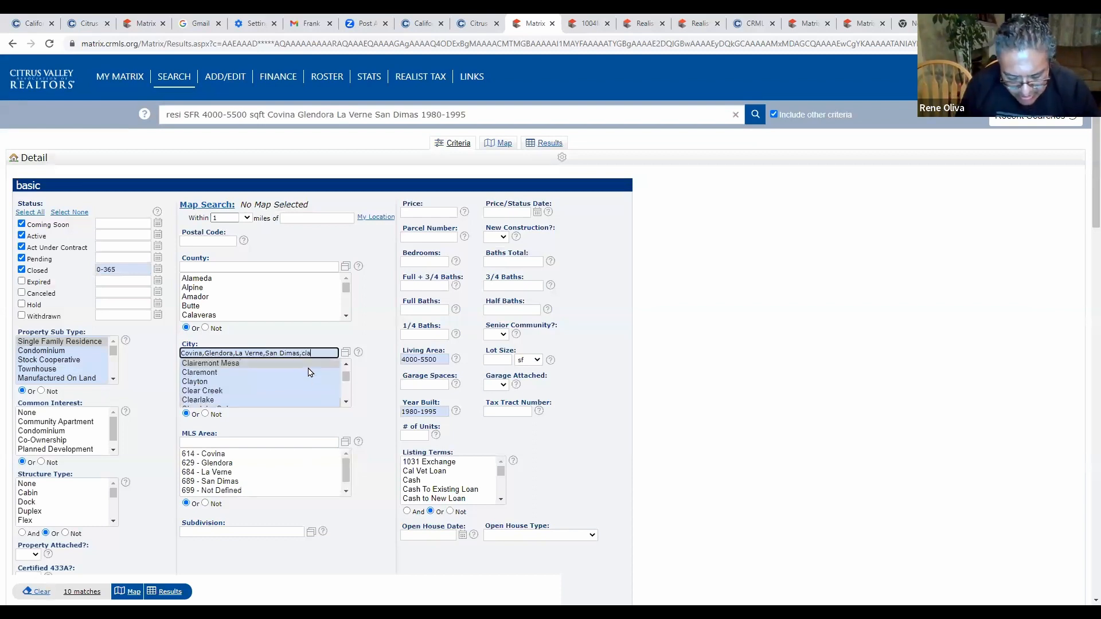
pyautogui.press('BackSpace')
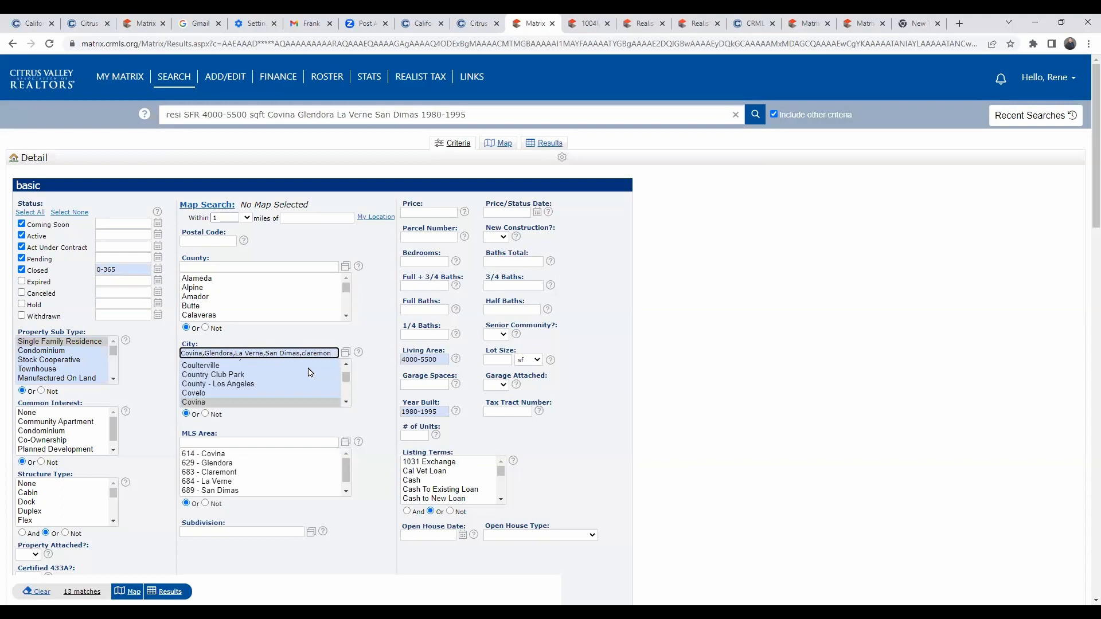
pyautogui.write('t')
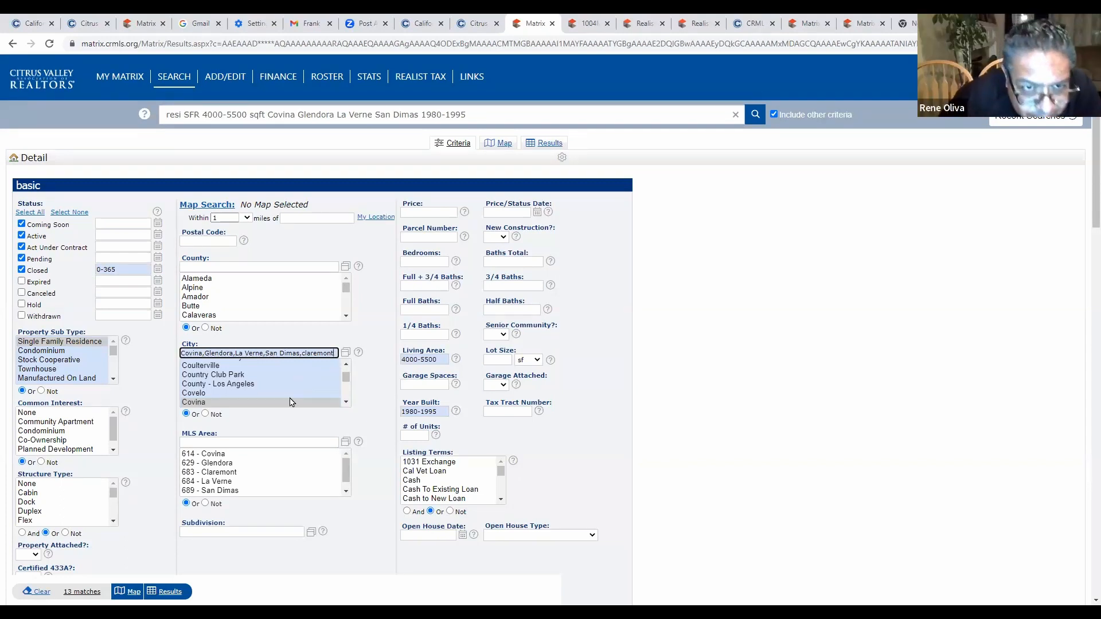
pyautogui.click(169, 592)
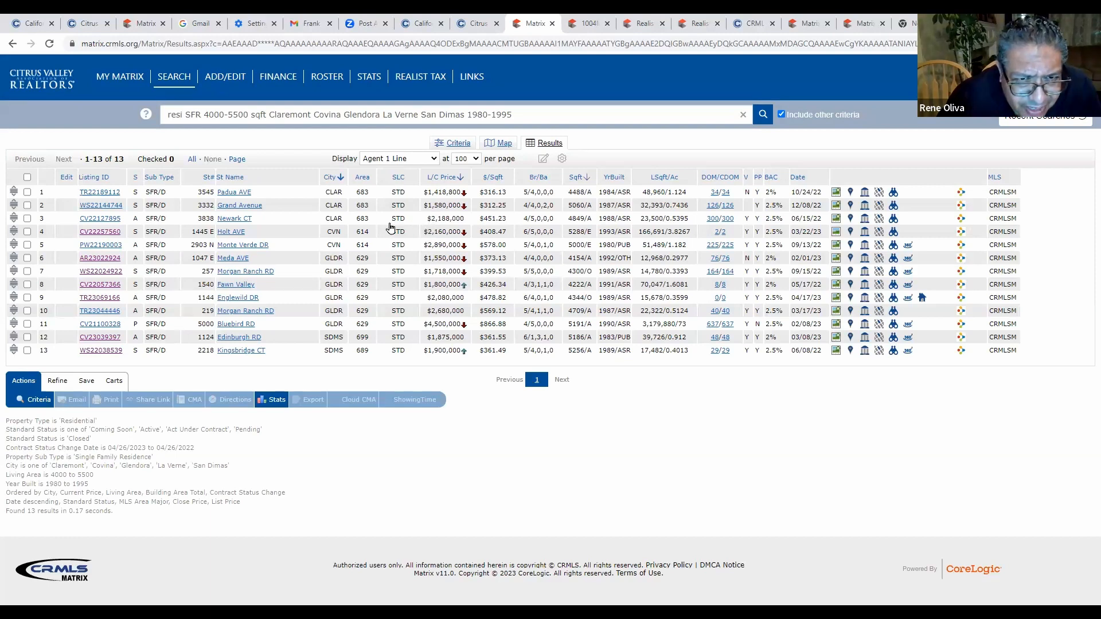
pyautogui.click(105, 219)
pyautogui.scroll(-2, 406, 244)
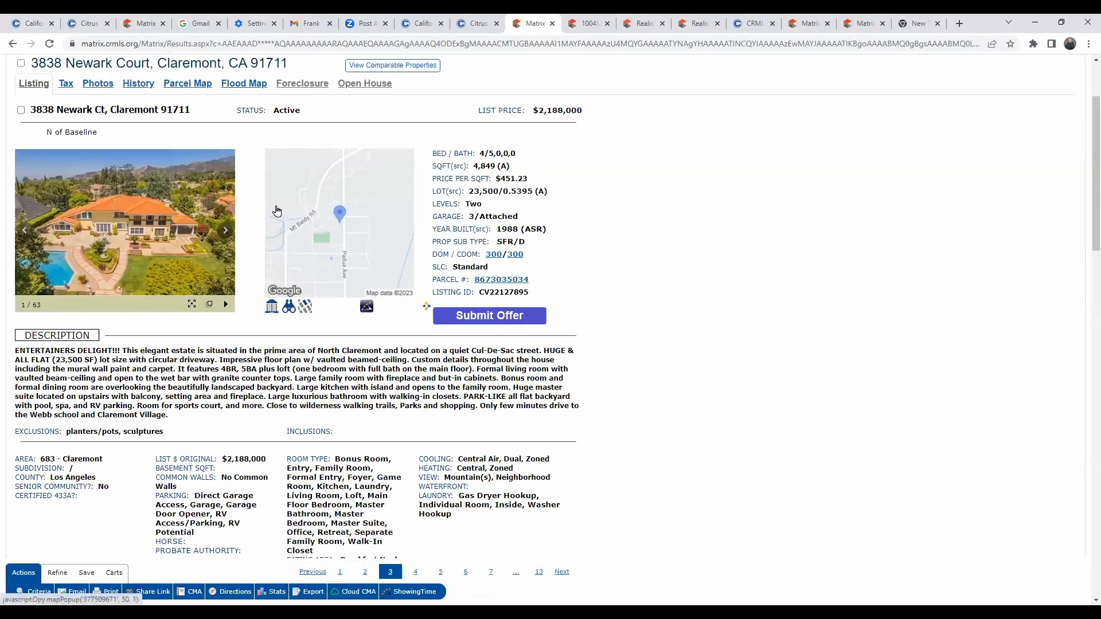
pyautogui.scroll(2, 285, 220)
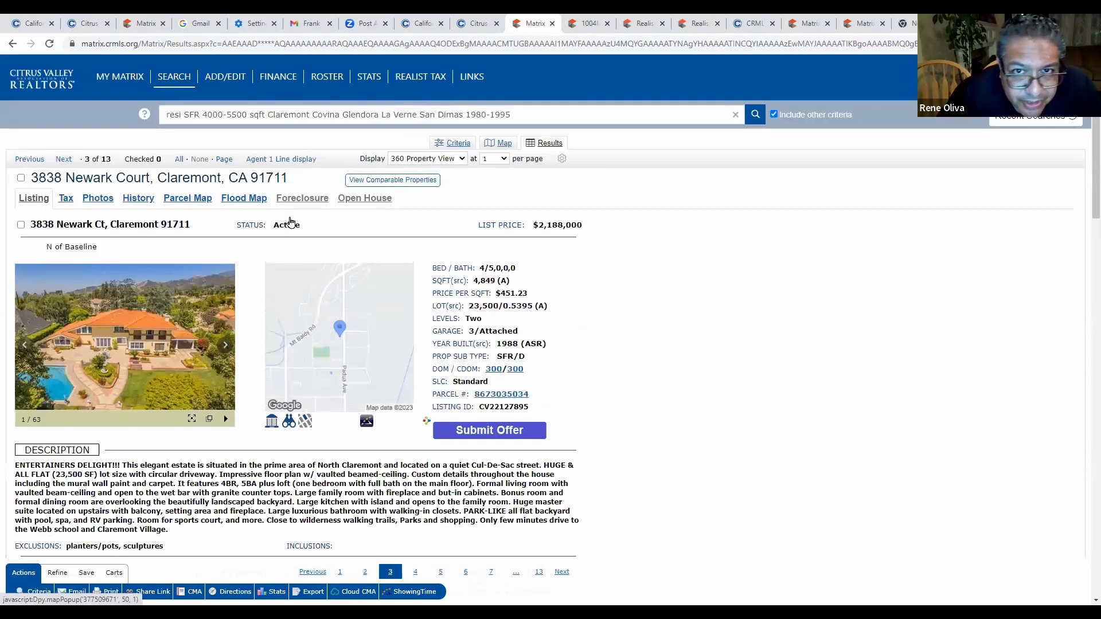
pyautogui.click(13, 44)
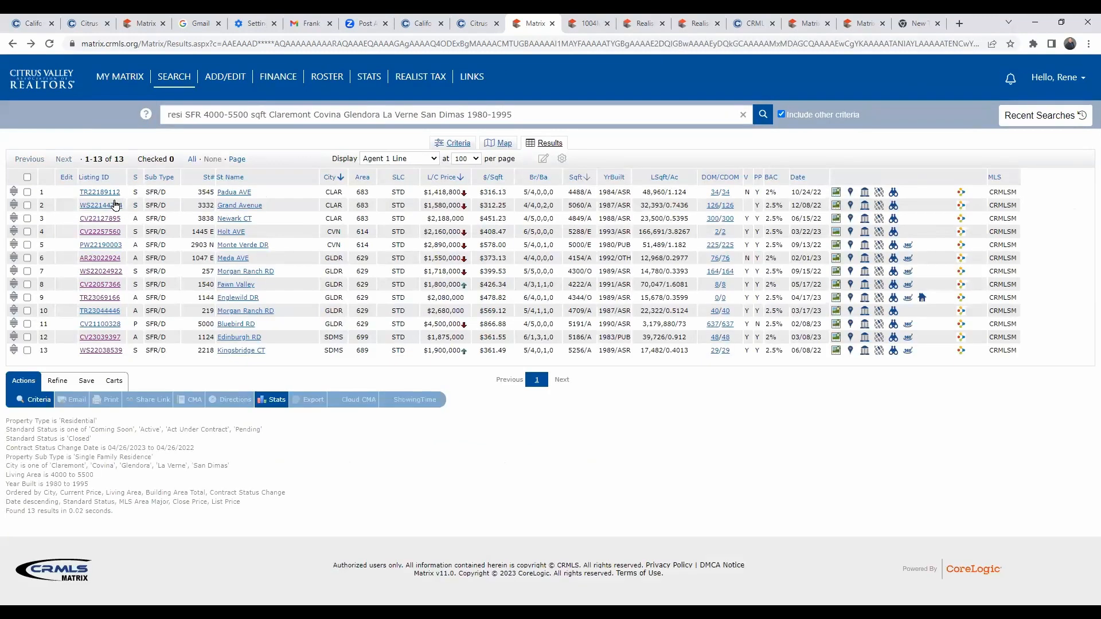
pyautogui.click(115, 205)
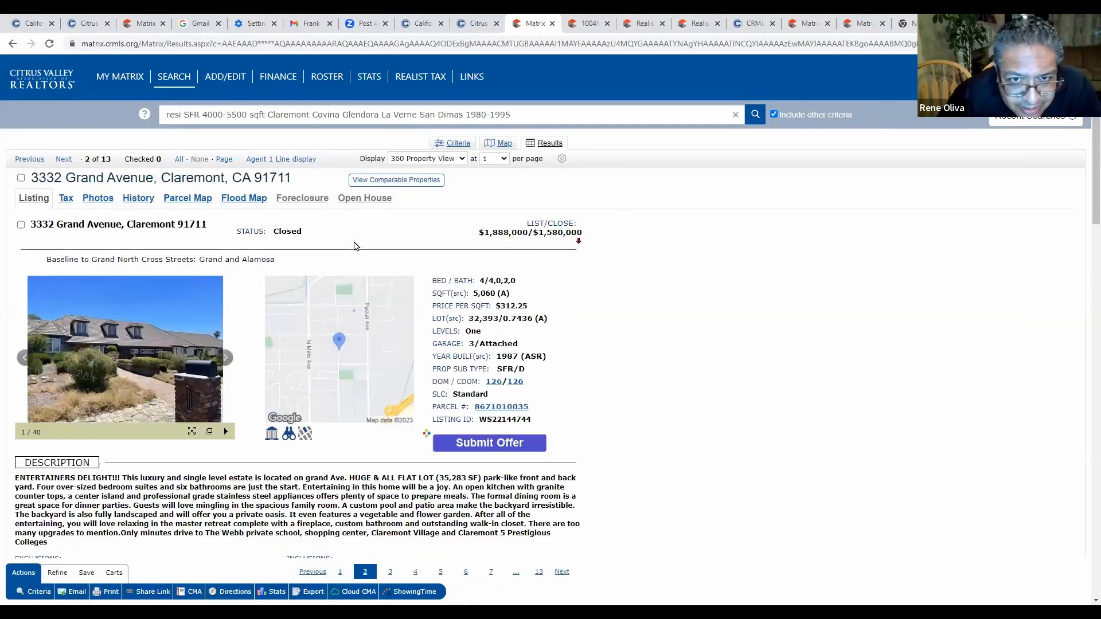
pyautogui.scroll(-3, 358, 247)
pyautogui.scroll(2, 360, 247)
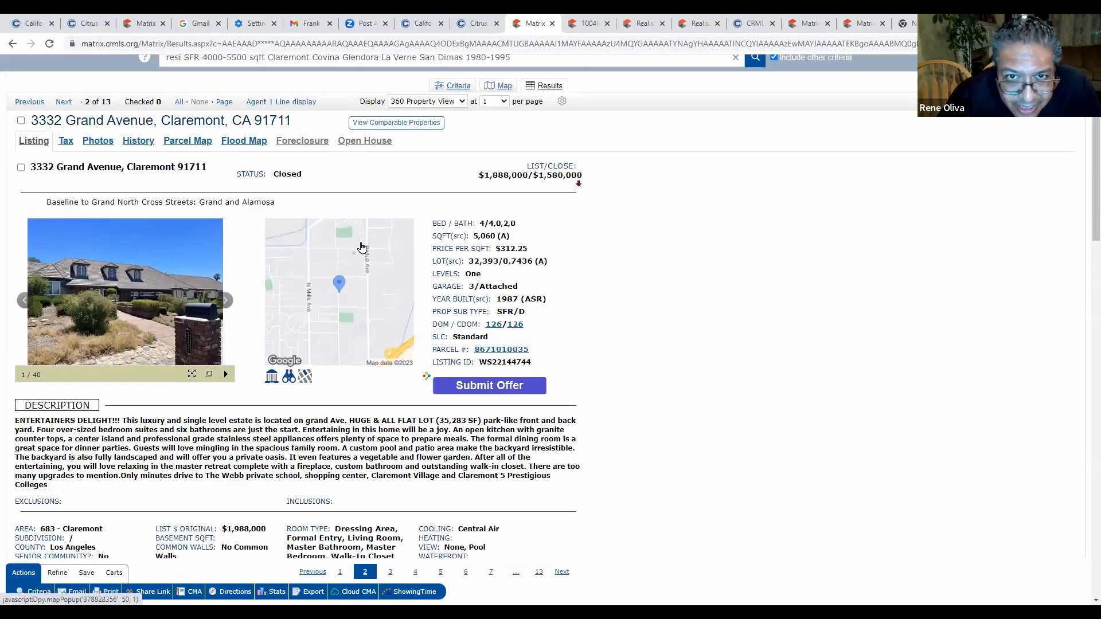
pyautogui.click(225, 302)
pyautogui.click(225, 302)
pyautogui.click(225, 303)
pyautogui.click(226, 302)
pyautogui.click(225, 303)
pyautogui.click(226, 303)
pyautogui.click(225, 303)
pyautogui.click(226, 303)
pyautogui.click(225, 303)
pyautogui.click(226, 303)
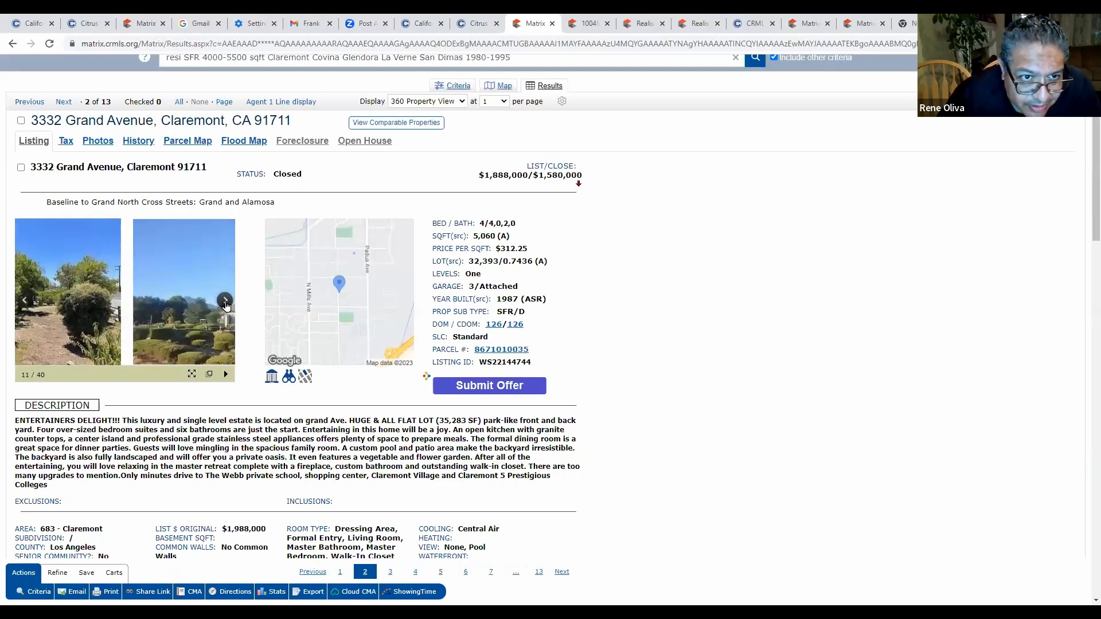
pyautogui.click(13, 44)
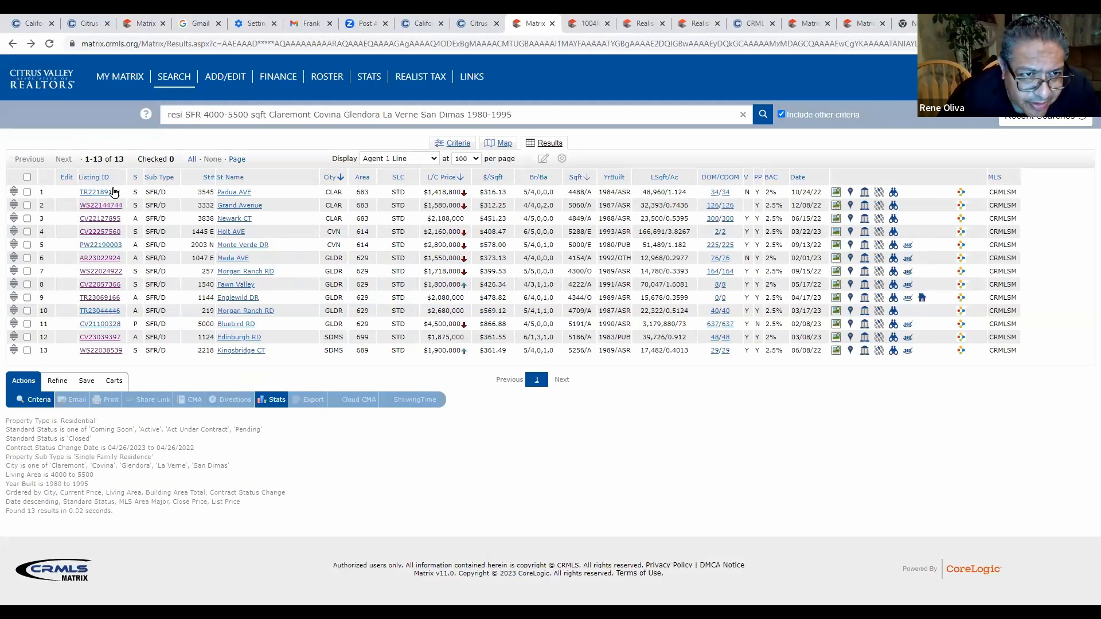
pyautogui.click(113, 192)
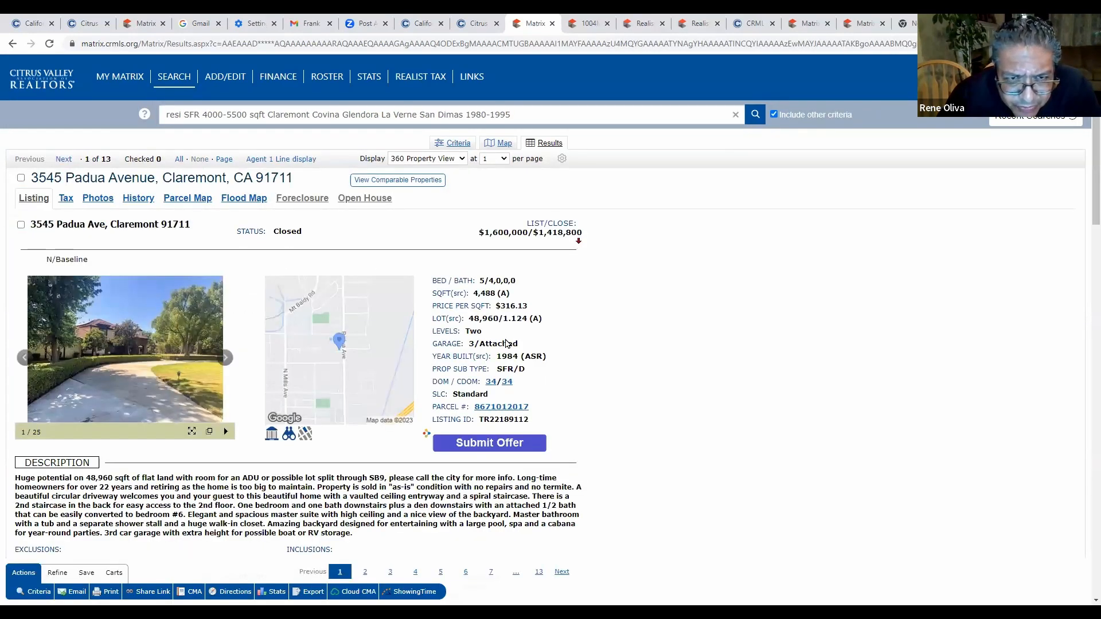
pyautogui.click(11, 49)
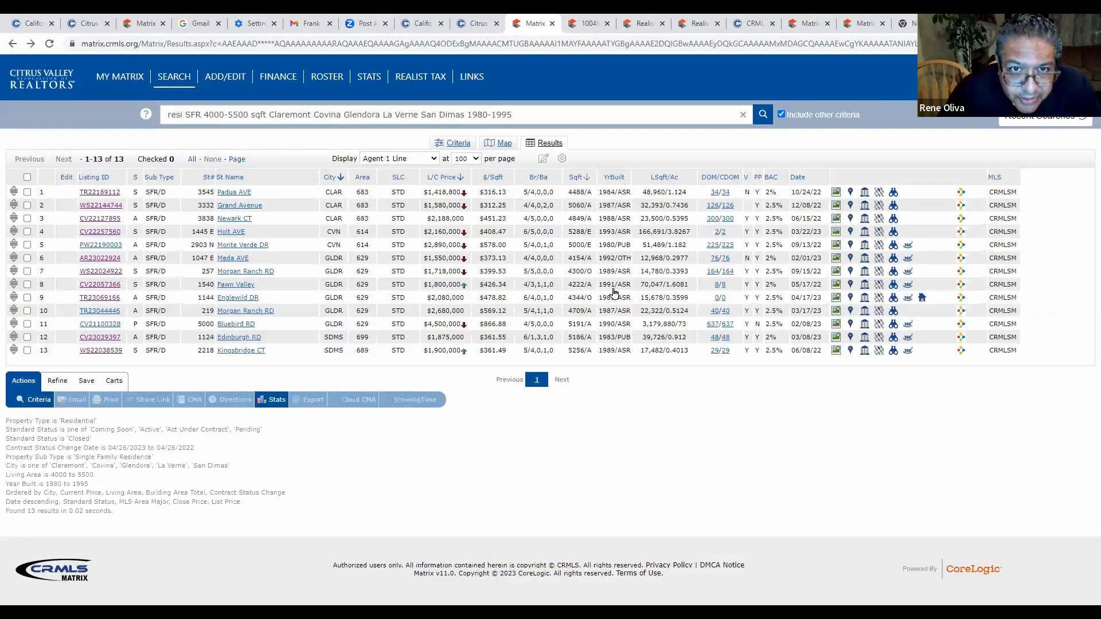